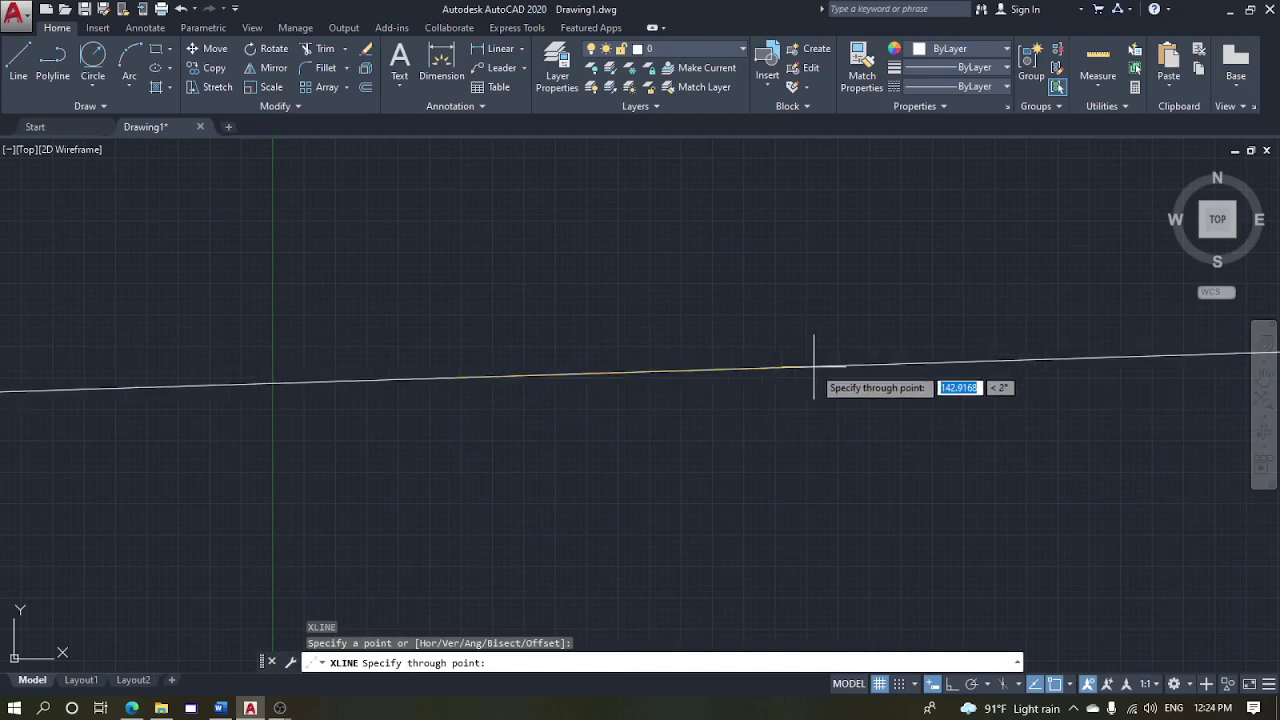
# Turn on ortho and finish the construction line horizontally through the picked starting point
pyautogui.press('F8')
pyautogui.click(855, 391)
pyautogui.press('Return')
pyautogui.press('Escape')
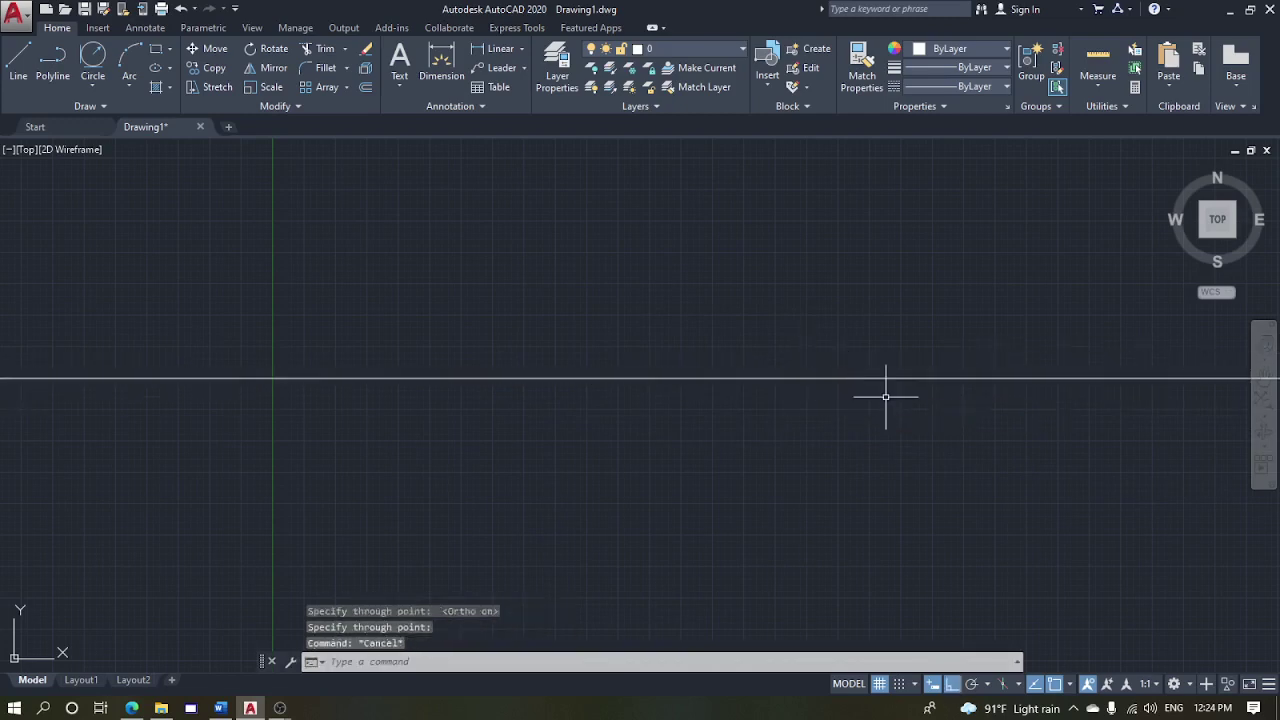
pyautogui.moveTo(882, 421); pyautogui.dragTo(892, 459, button='middle')
pyautogui.scroll(-2, 892, 460)
pyautogui.press('Escape')
pyautogui.press('Escape')
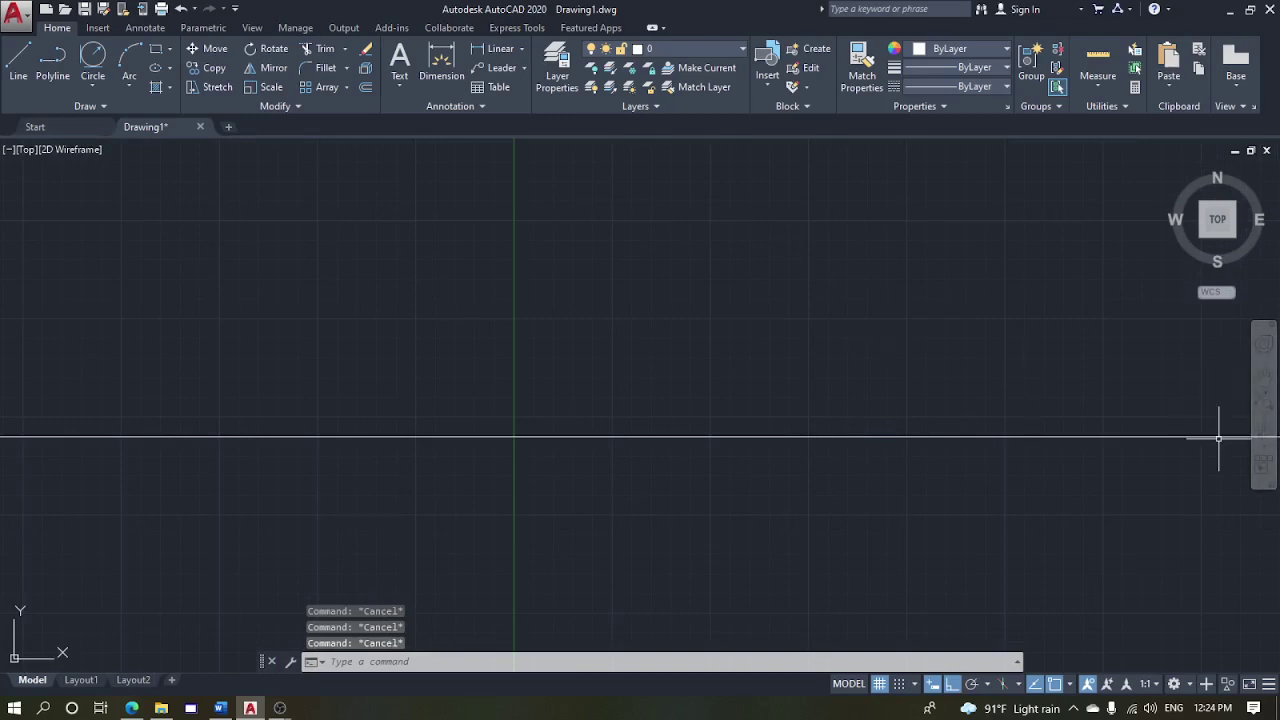
# Copy the horizontal construction line upward by a distance of 85
pyautogui.click(891, 466)
pyautogui.click(857, 400)
pyautogui.write('co')
pyautogui.press('Return')
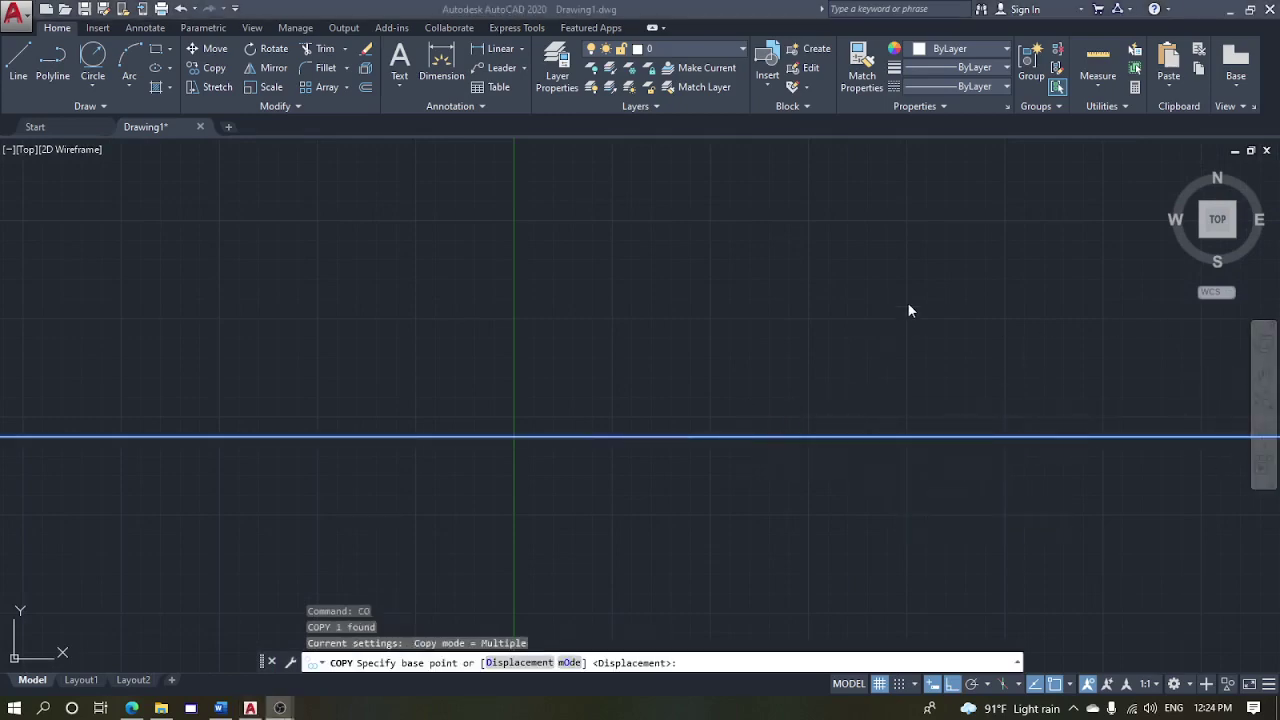
pyautogui.click(722, 437)
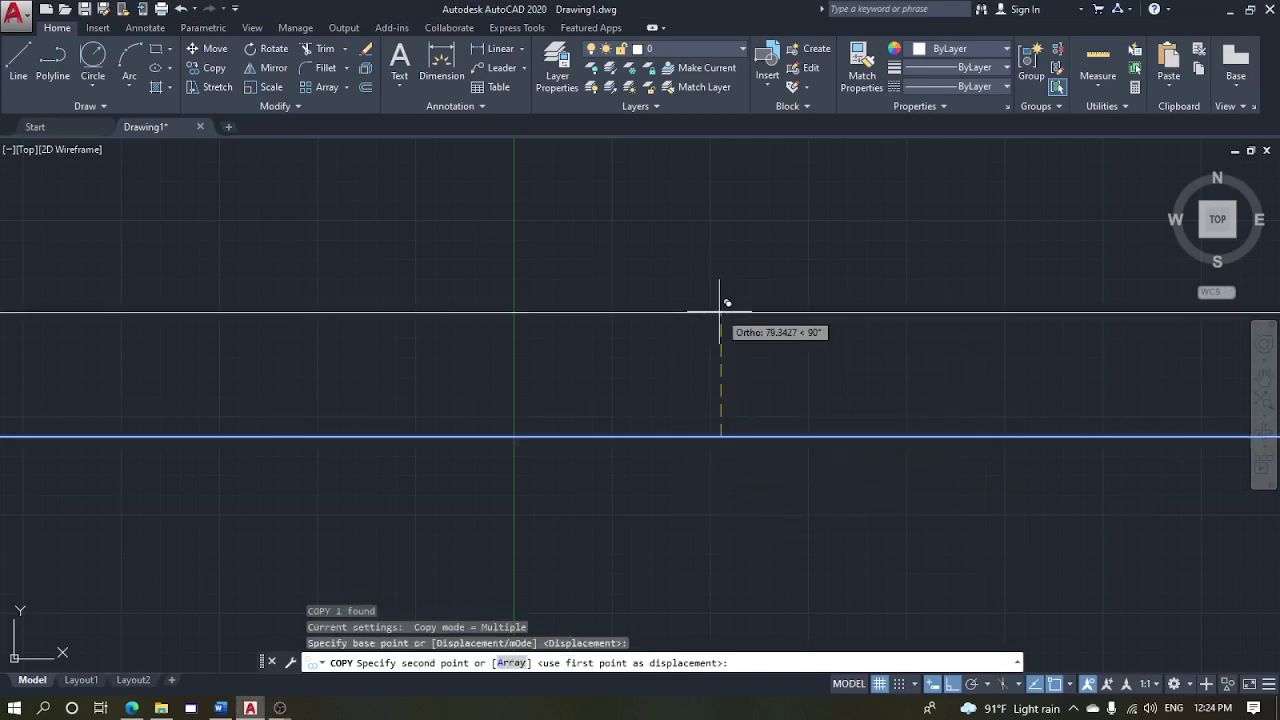
pyautogui.hotkey('alt', 'Tab')
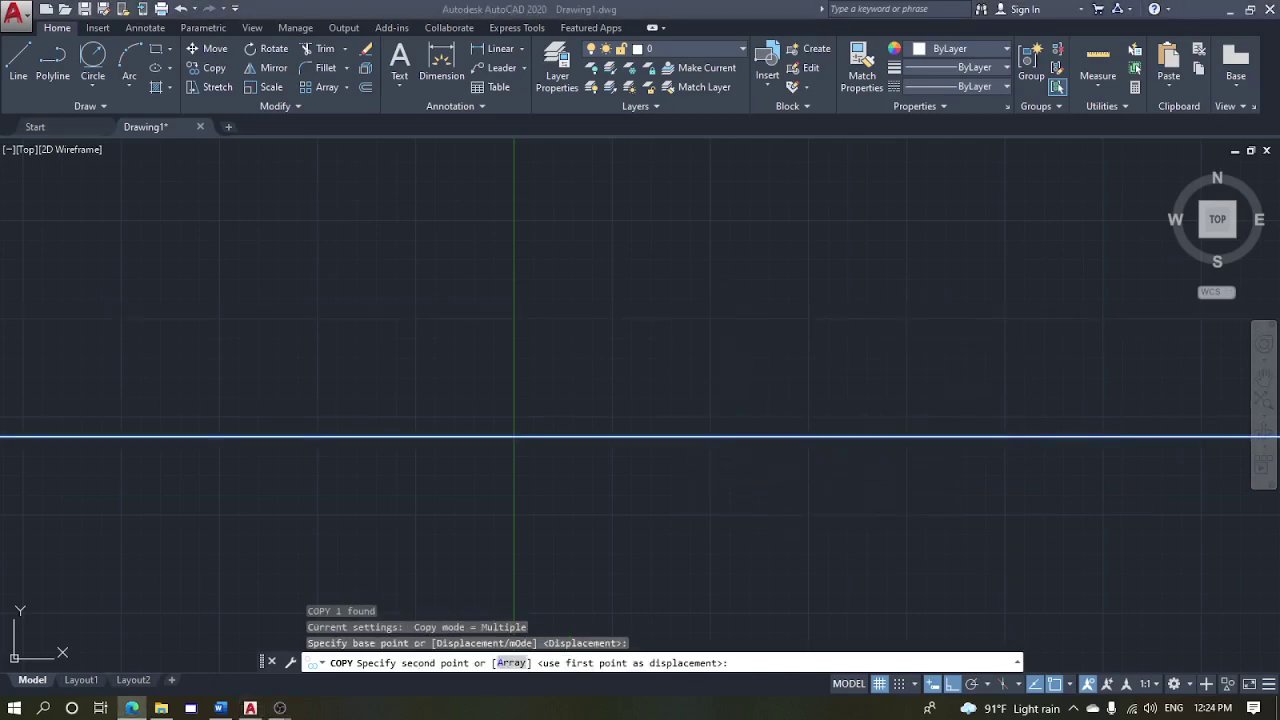
pyautogui.hotkey('alt', 'Tab')
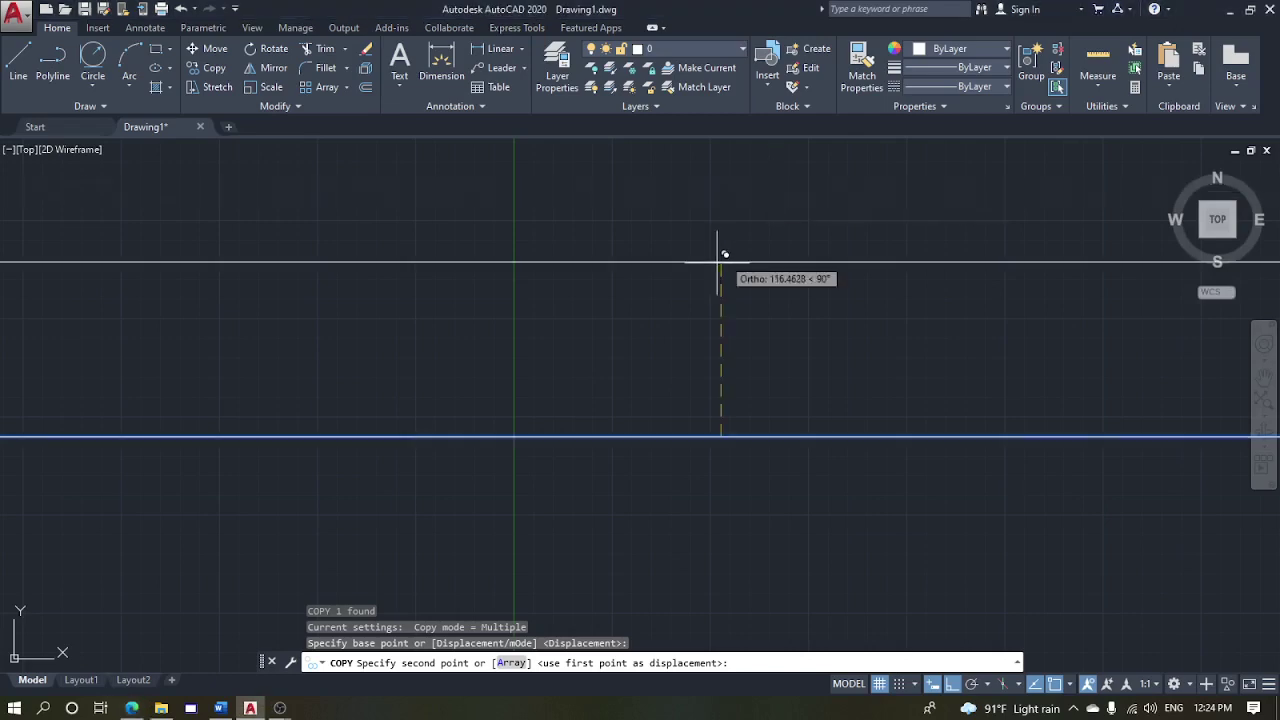
pyautogui.write('85')
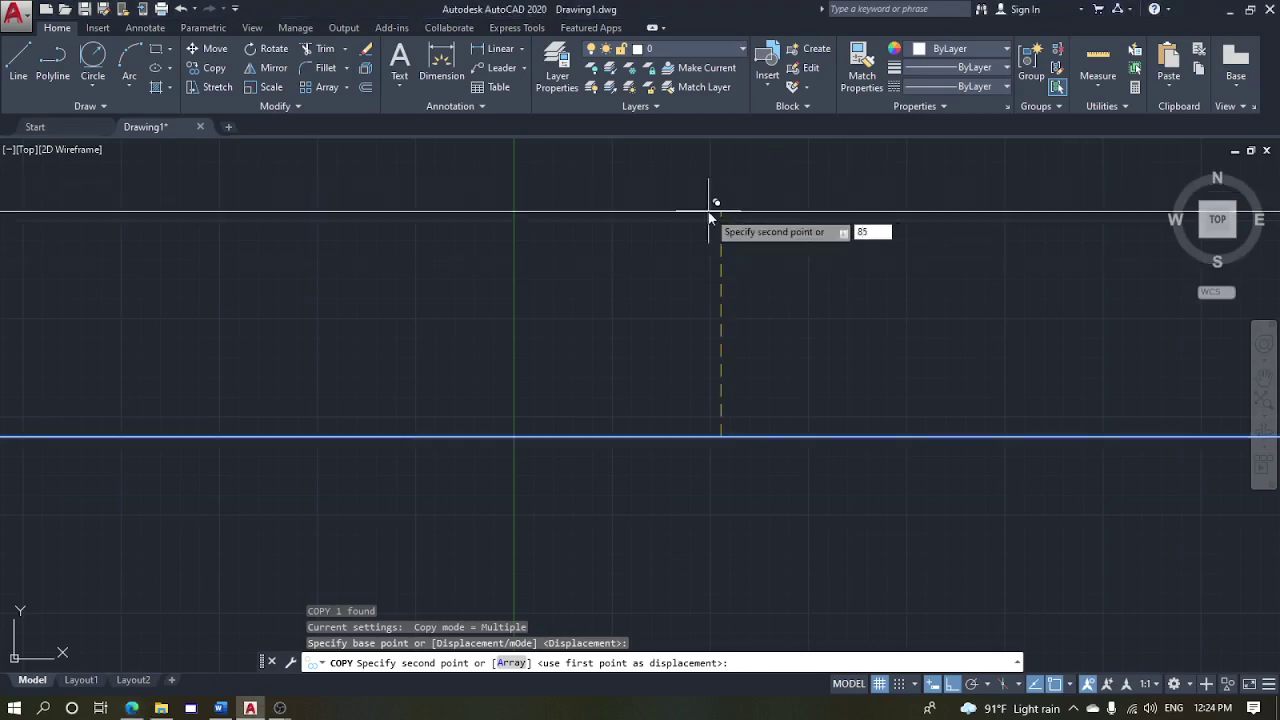
pyautogui.press('Return')
pyautogui.press('Escape')
pyautogui.press('Escape')
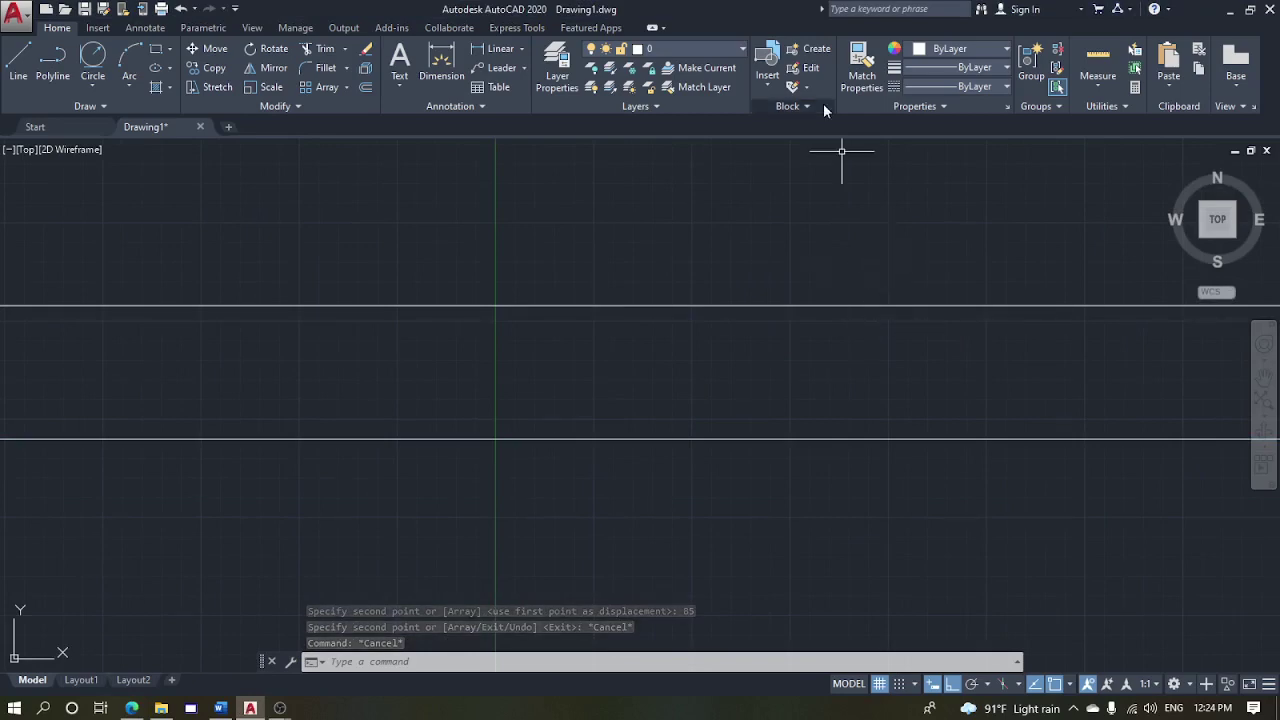
# Draw a vertical construction line crossing both horizontal construction lines
pyautogui.press('Escape')
pyautogui.press('Escape')
pyautogui.write('x')
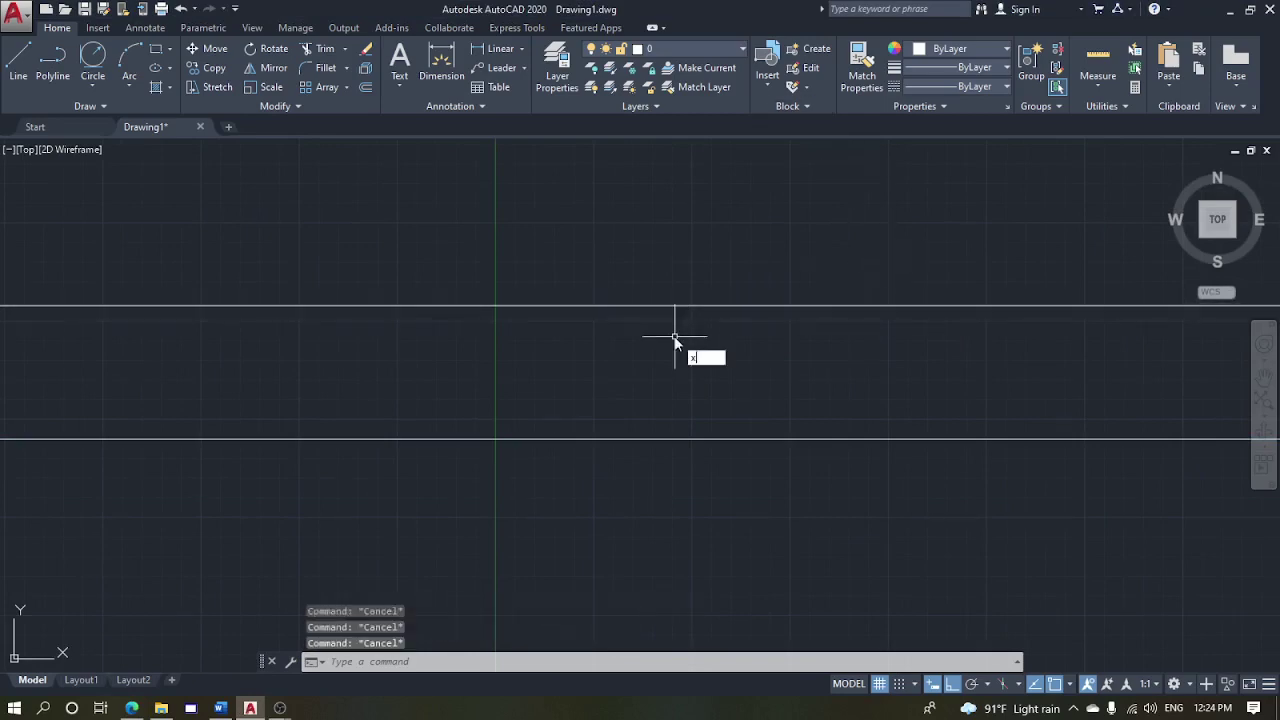
pyautogui.write('l')
pyautogui.press('Return')
pyautogui.click(635, 260)
pyautogui.click(627, 463)
pyautogui.press('Return')
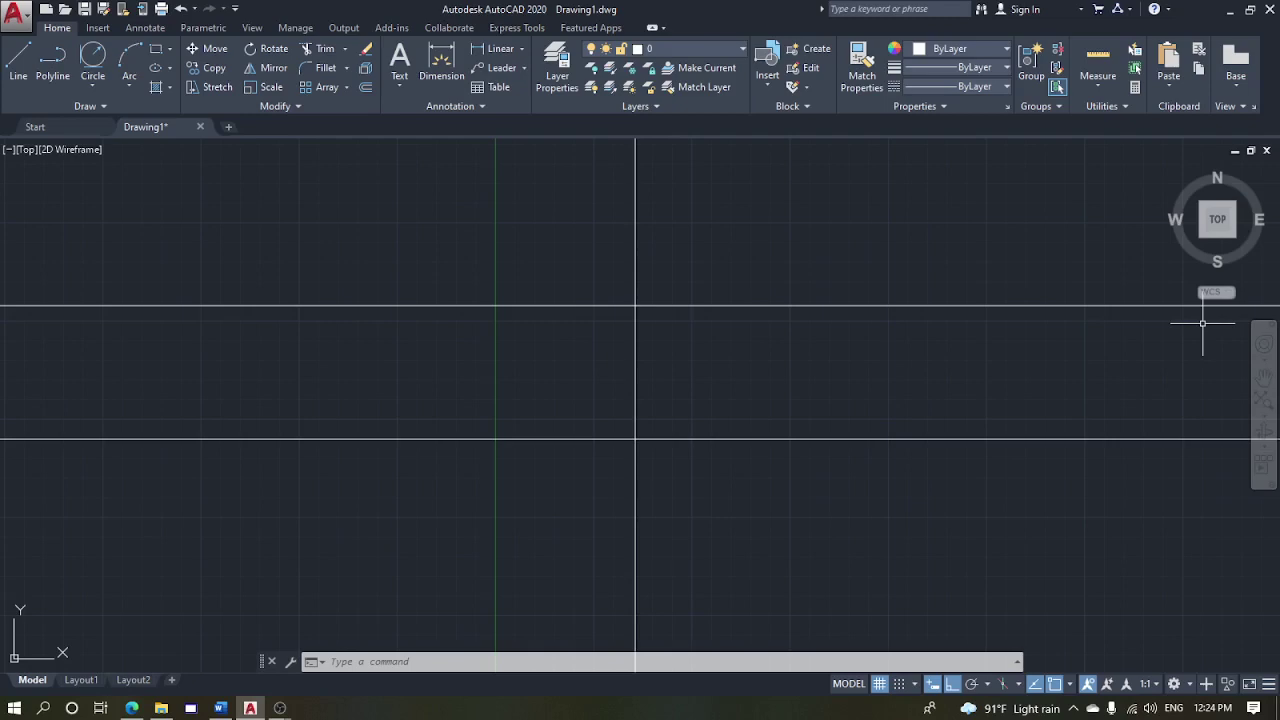
pyautogui.write('c')
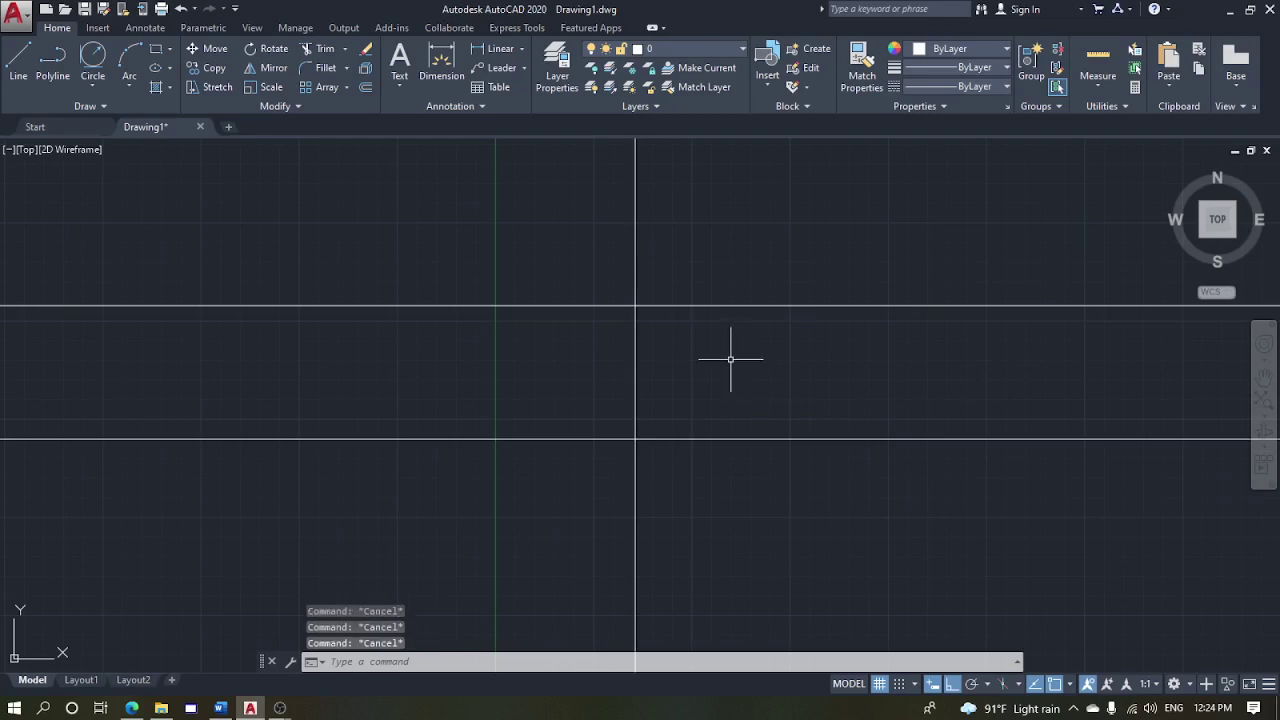
pyautogui.press('Return')
pyautogui.click(643, 305)
pyautogui.press('Escape')
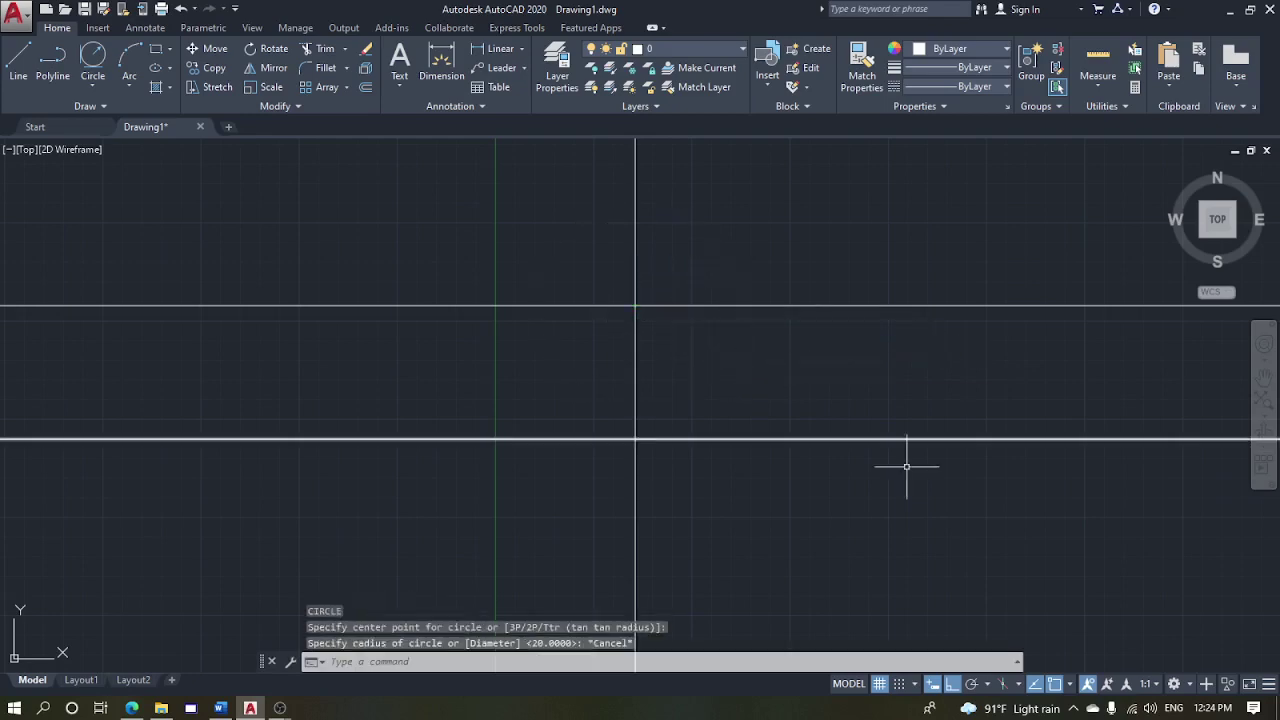
# Change the colour of all three construction lines to yellow
pyautogui.click(920, 523)
pyautogui.click(576, 218)
pyautogui.click(963, 50)
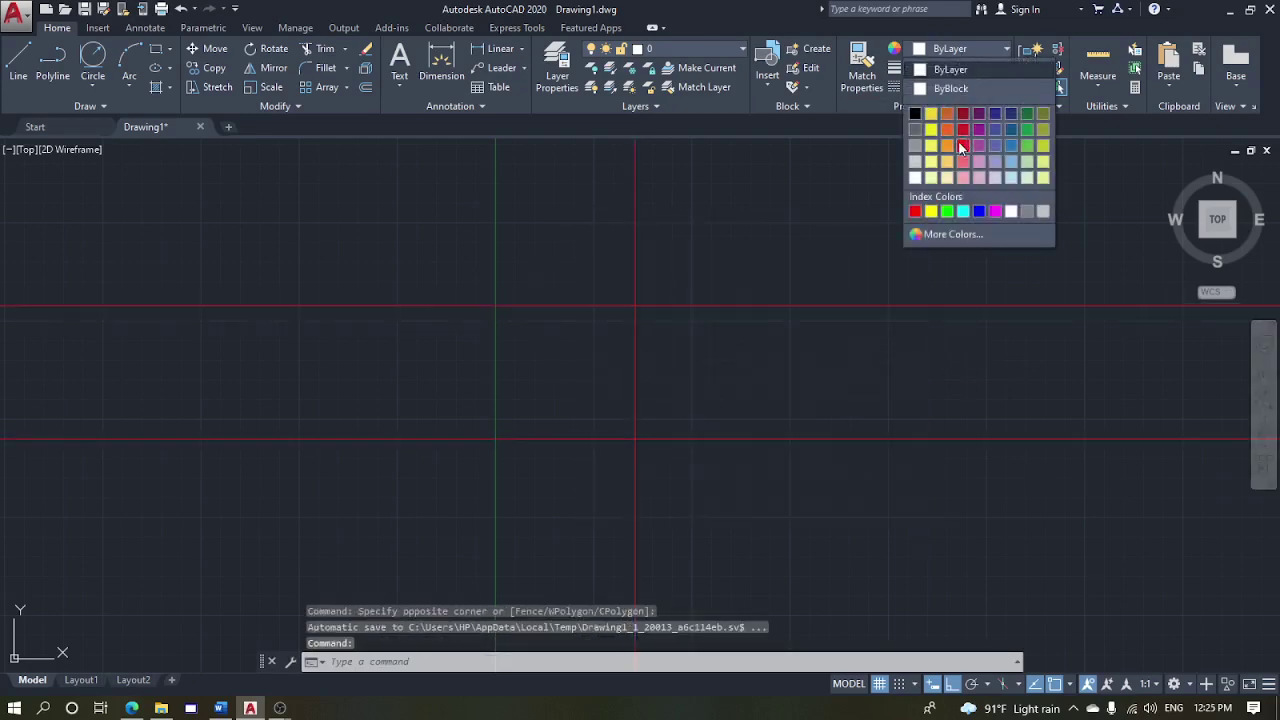
pyautogui.click(930, 210)
pyautogui.press('Escape')
pyautogui.press('Escape')
# Draw a circle with radius 85 centred on the intersection of the upper horizontal and vertical construction lines
pyautogui.write('c')
pyautogui.press('Return')
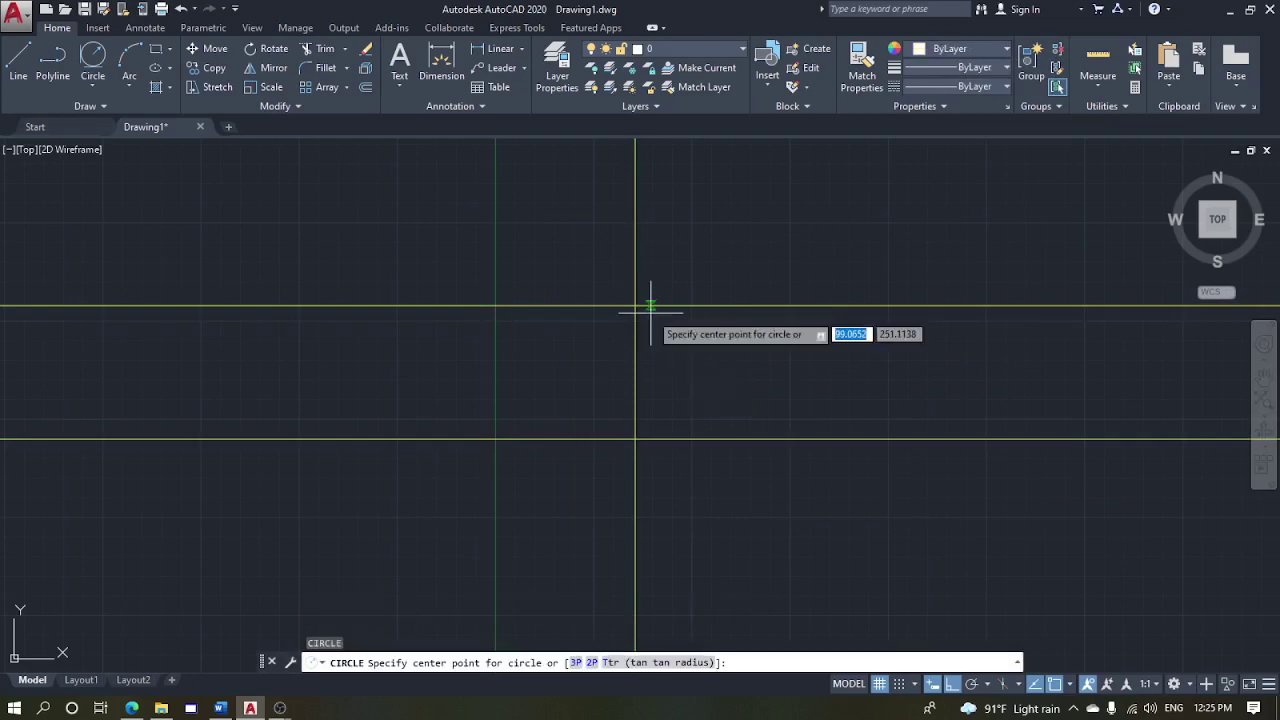
pyautogui.click(635, 305)
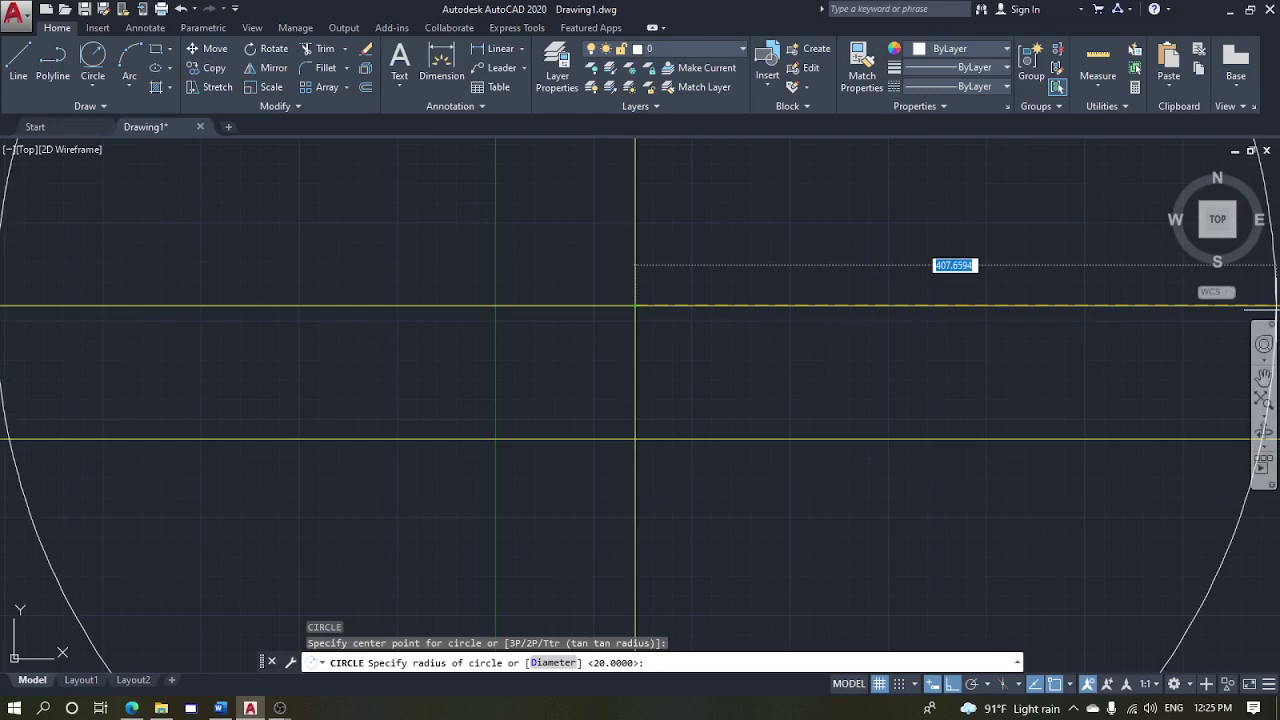
pyautogui.write('8')
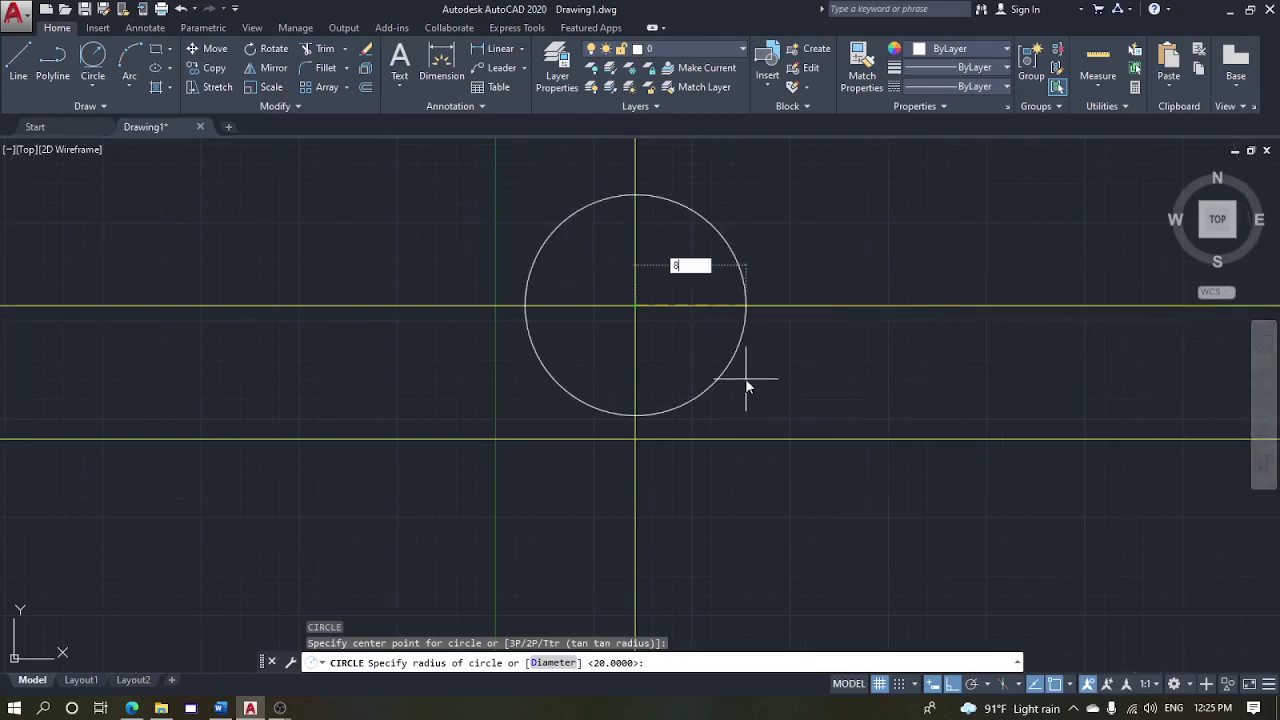
pyautogui.write('5')
pyautogui.press('Return')
pyautogui.scroll(-1, 800, 378)
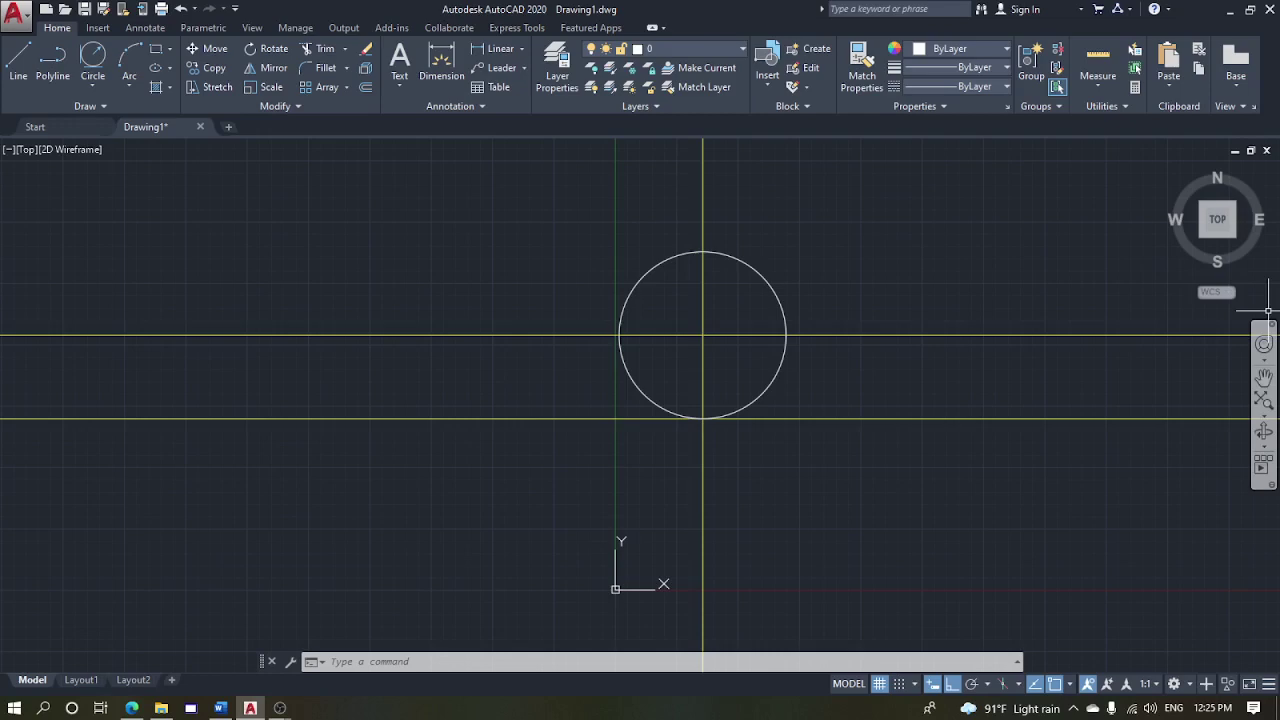
pyautogui.press('Escape')
pyautogui.press('Escape')
pyautogui.press('Escape')
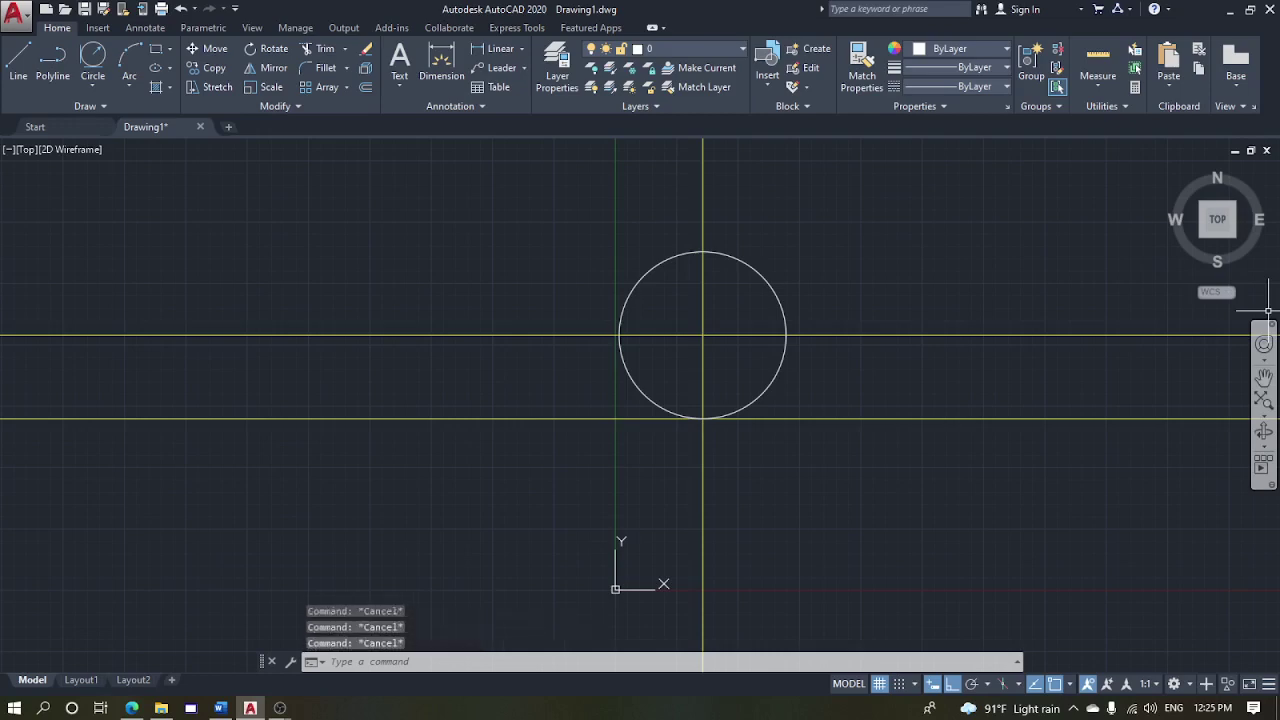
# Draw an ellipse centred on the circle's centre, with a horizontal half-axis of 27.5 and a vertical half-axis of about 54
pyautogui.click(155, 67)
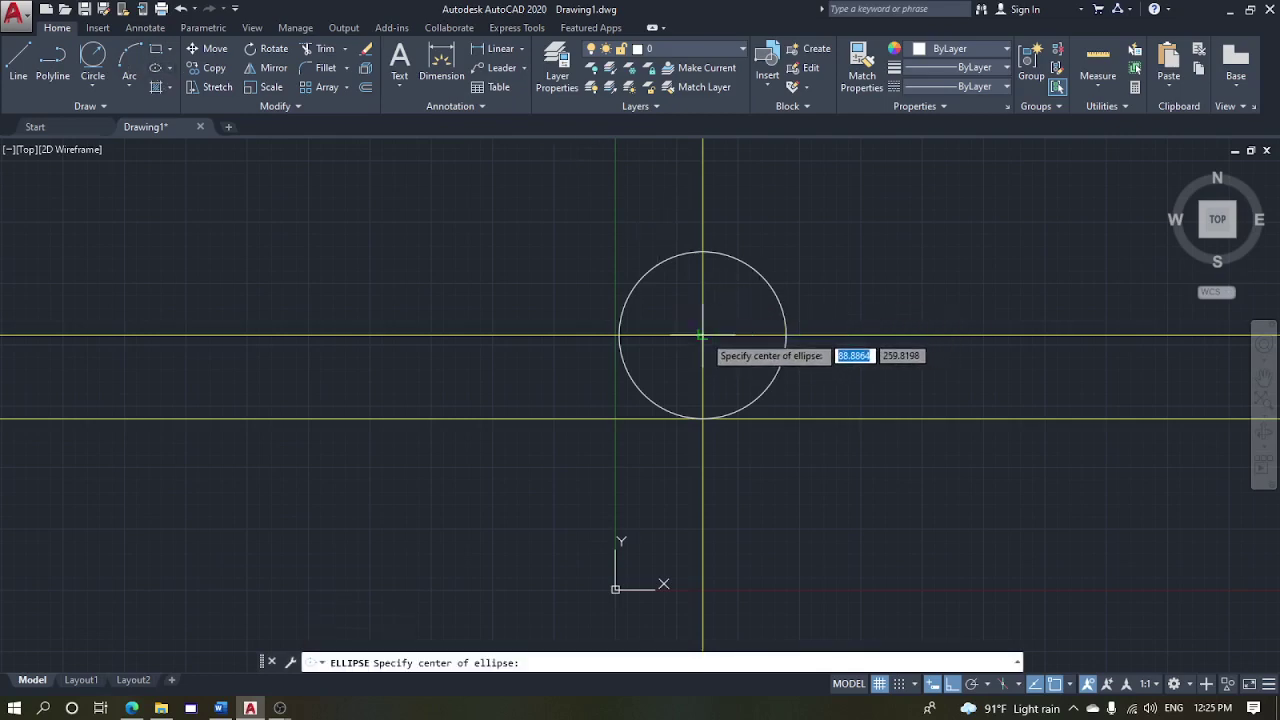
pyautogui.click(702, 336)
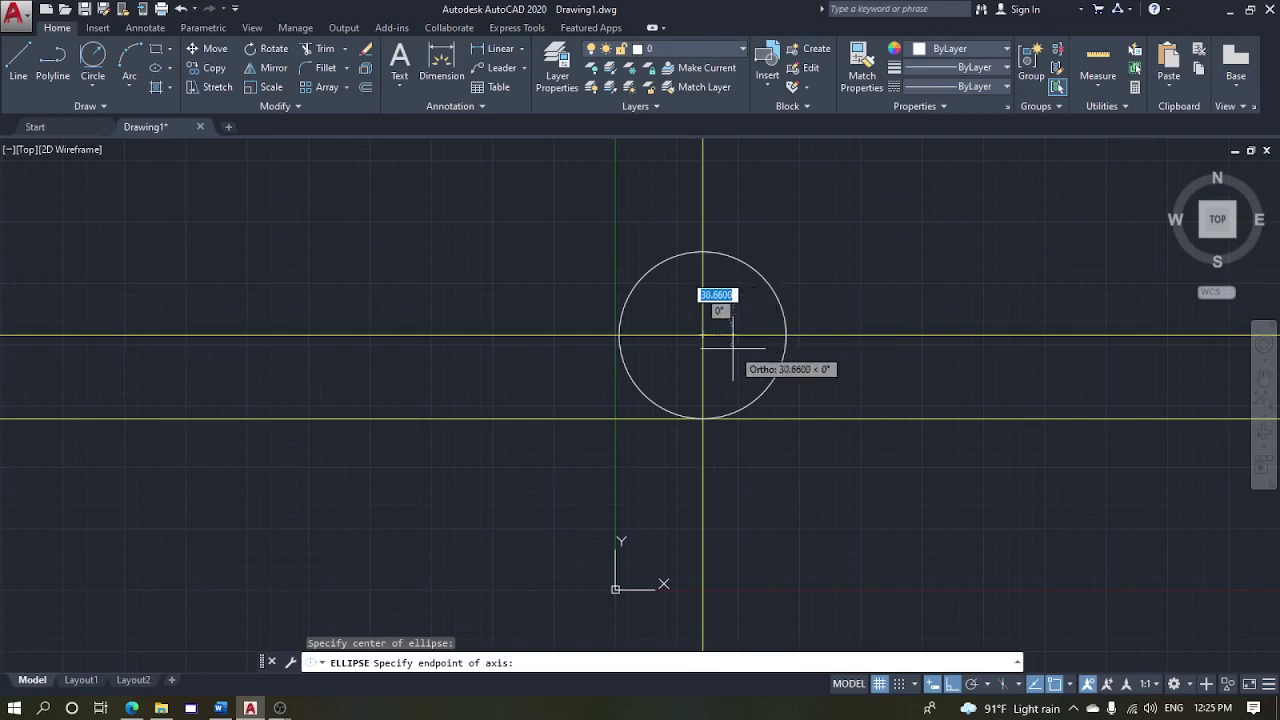
pyautogui.scroll(2, 750, 325)
pyautogui.write('2')
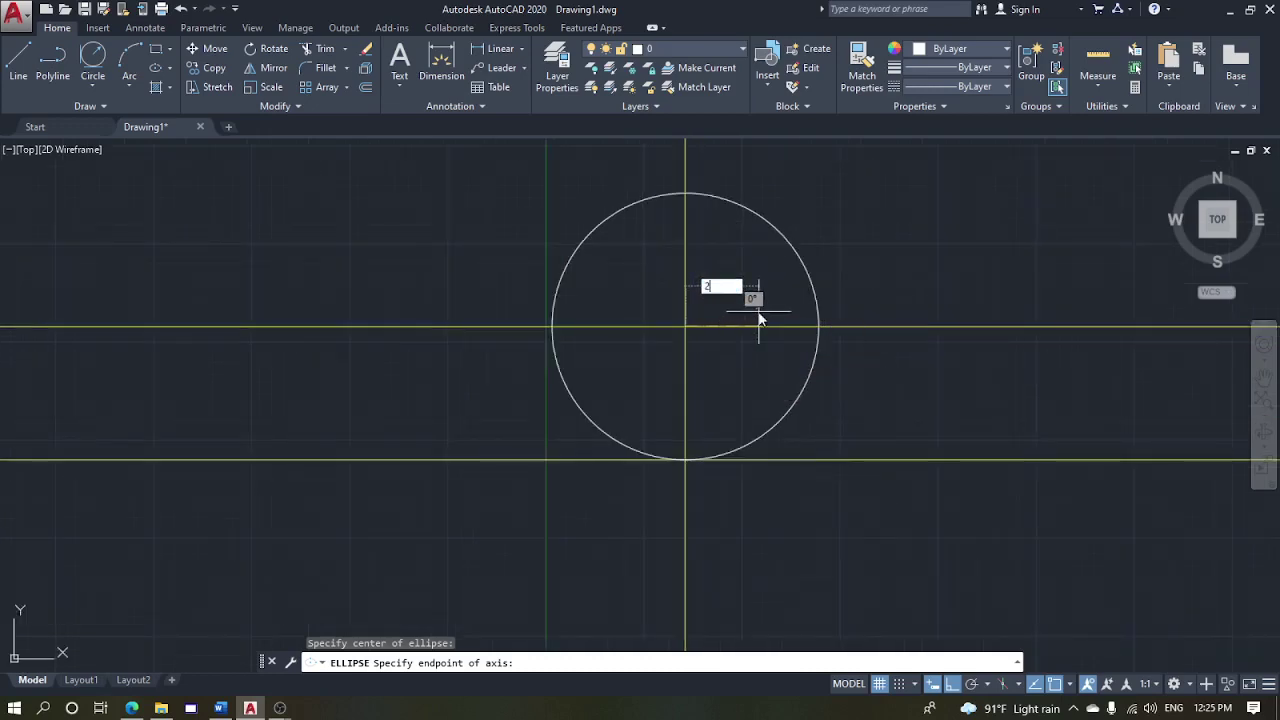
pyautogui.write('7.5')
pyautogui.press('Return')
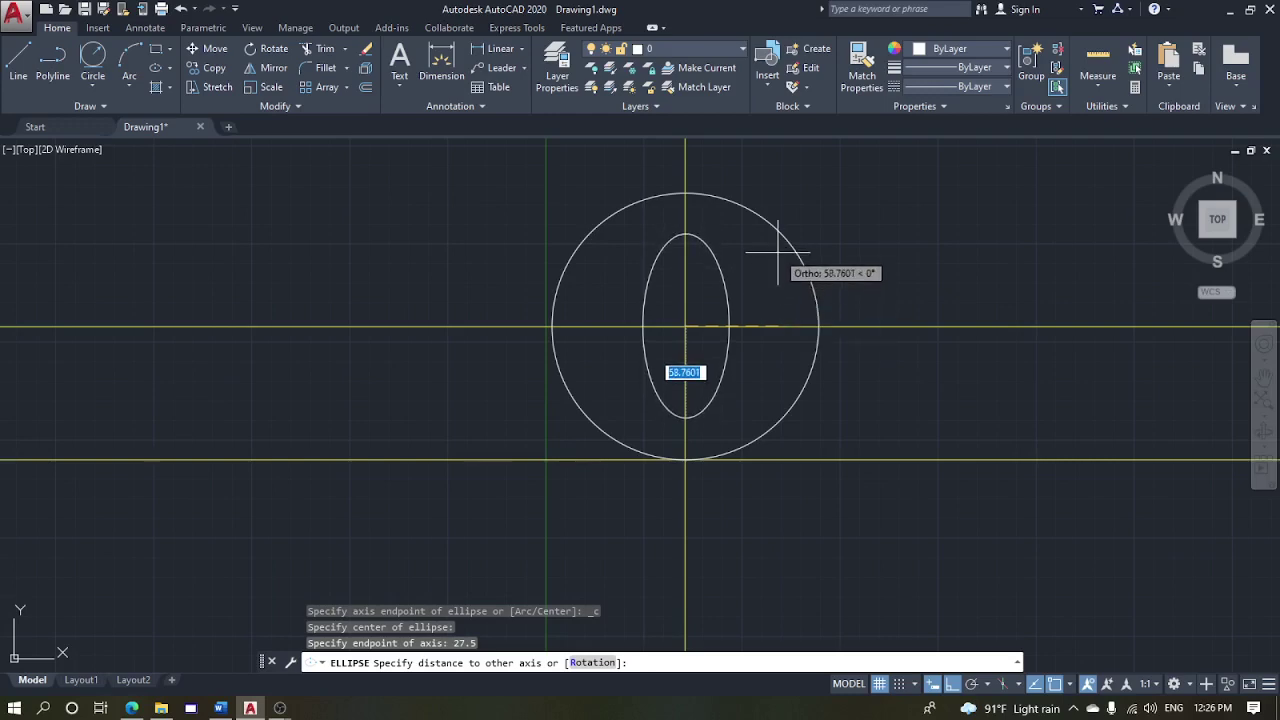
pyautogui.write('6')
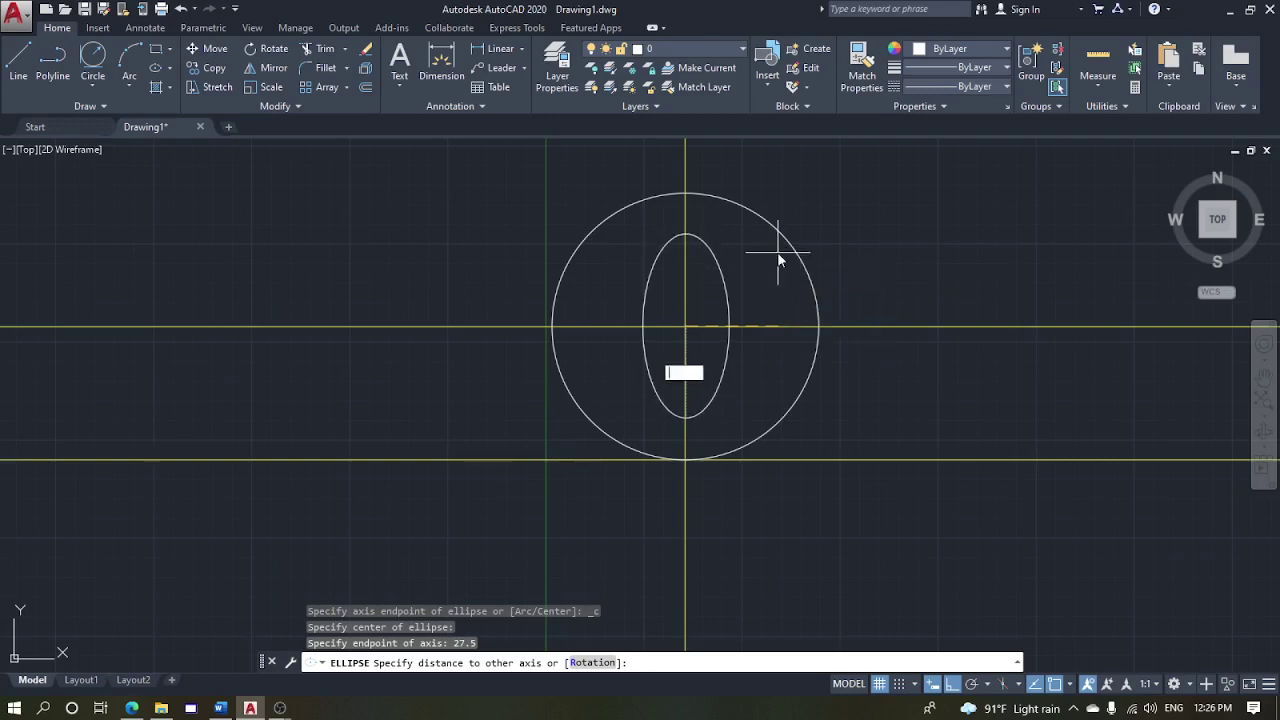
pyautogui.write('4')
pyautogui.press('Return')
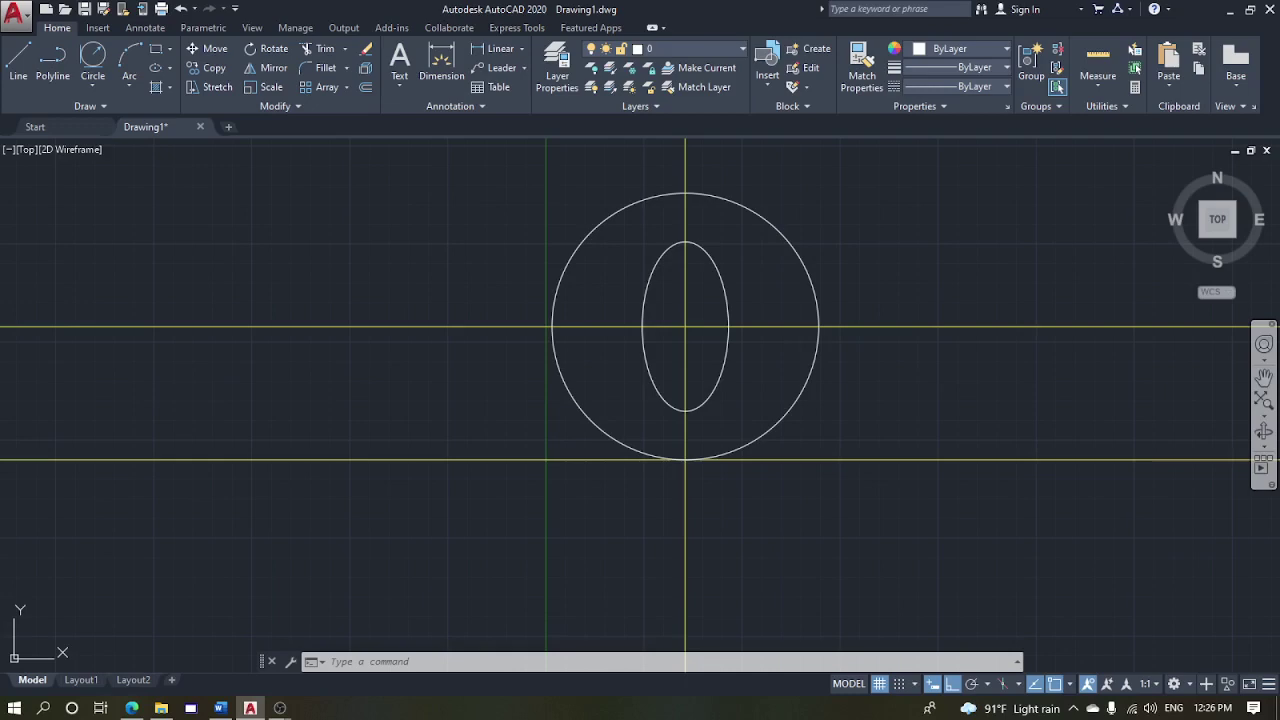
pyautogui.press('Escape')
pyautogui.press('Escape')
# Copy the lower horizontal construction line upward by a distance of 10
pyautogui.click(971, 491)
pyautogui.click(943, 420)
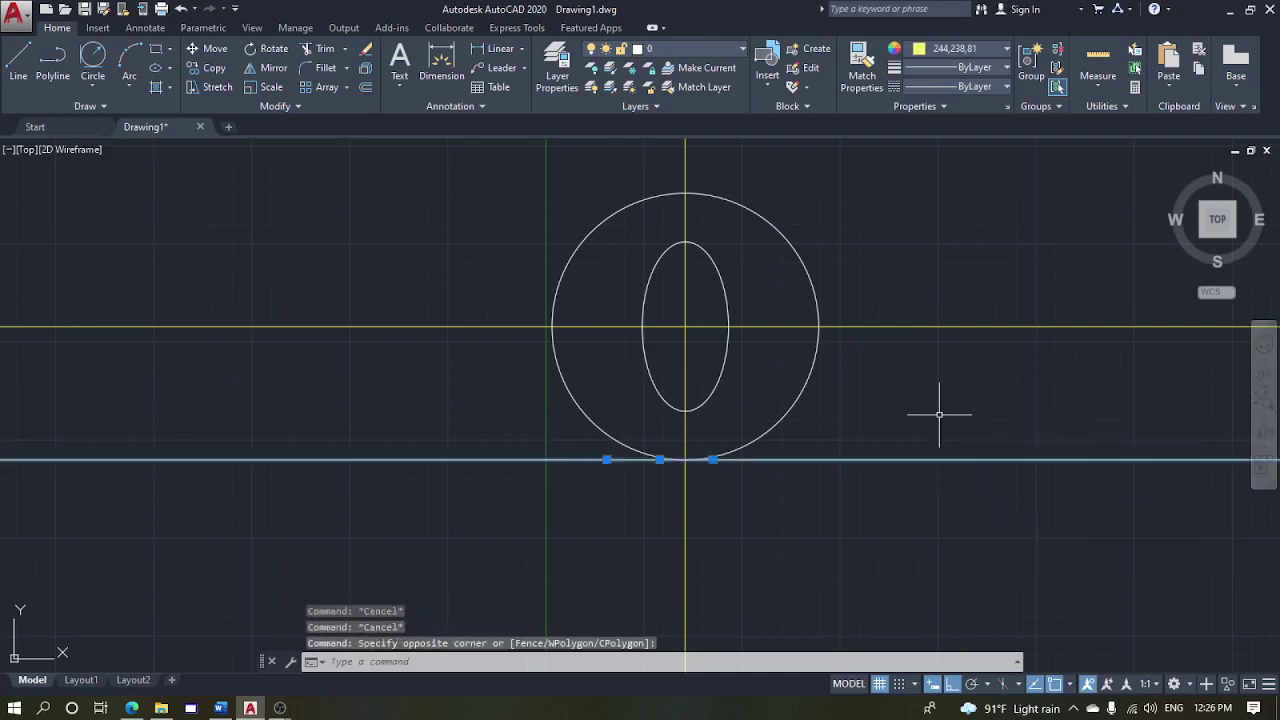
pyautogui.write('co')
pyautogui.press('Return')
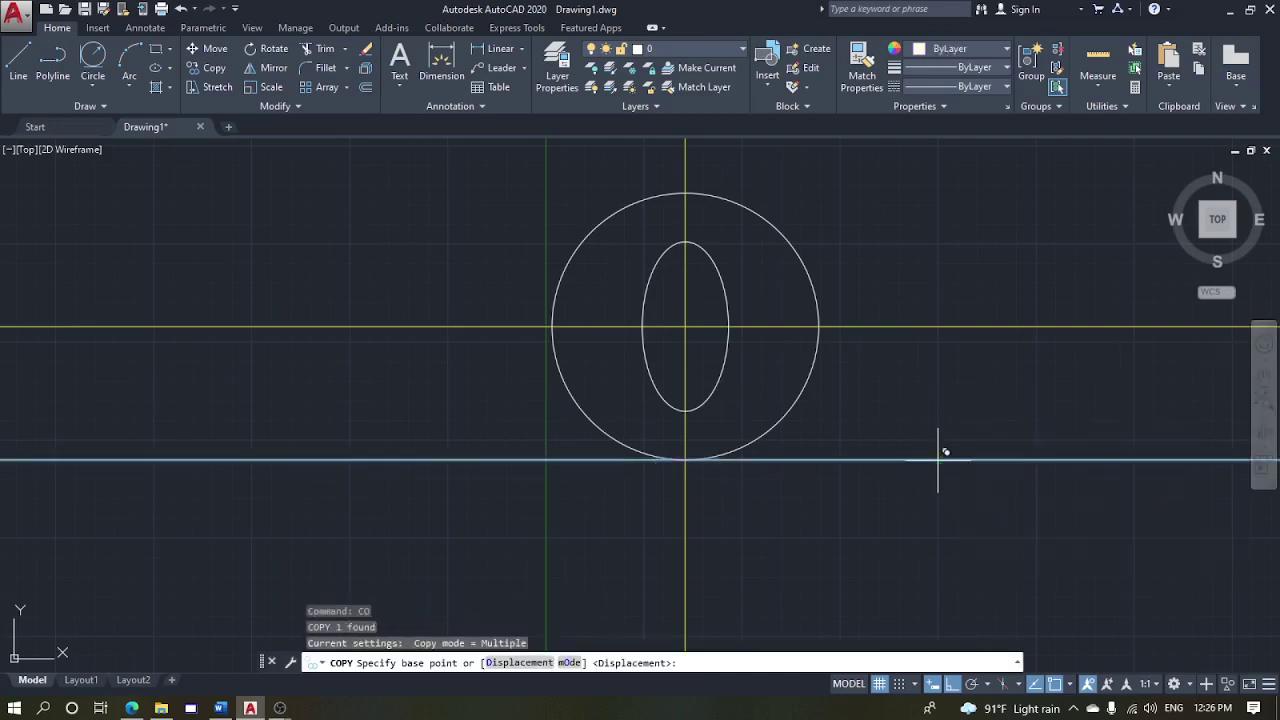
pyautogui.click(937, 460)
pyautogui.write('10')
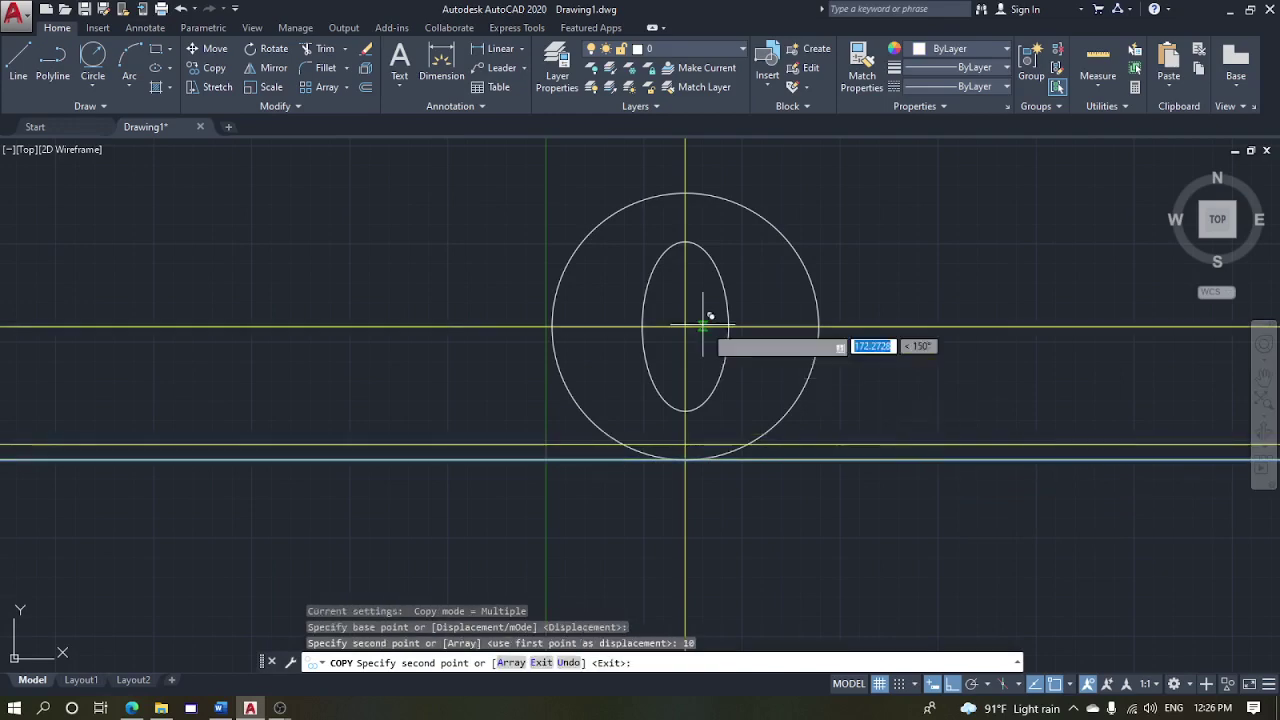
pyautogui.press('Return')
pyautogui.press('Escape')
pyautogui.press('Escape')
pyautogui.click(757, 381)
pyautogui.click(720, 357)
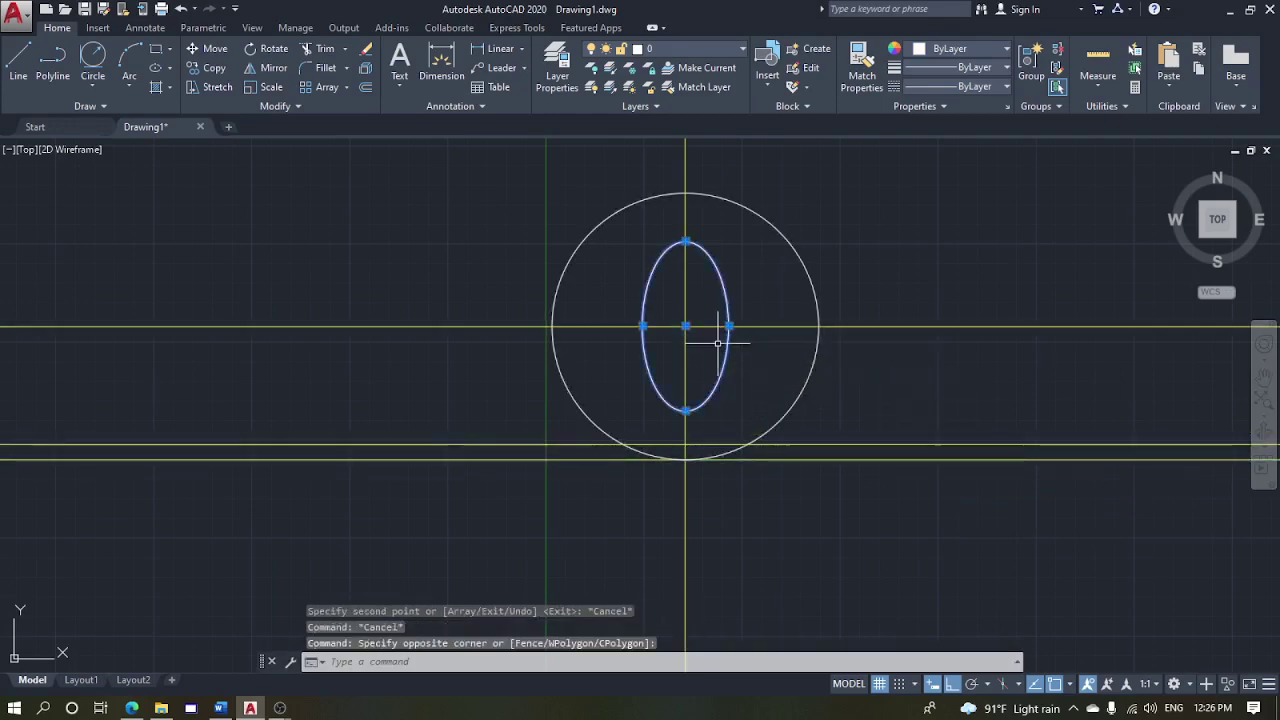
pyautogui.write('m')
pyautogui.press('Return')
pyautogui.scroll(2, 695, 442)
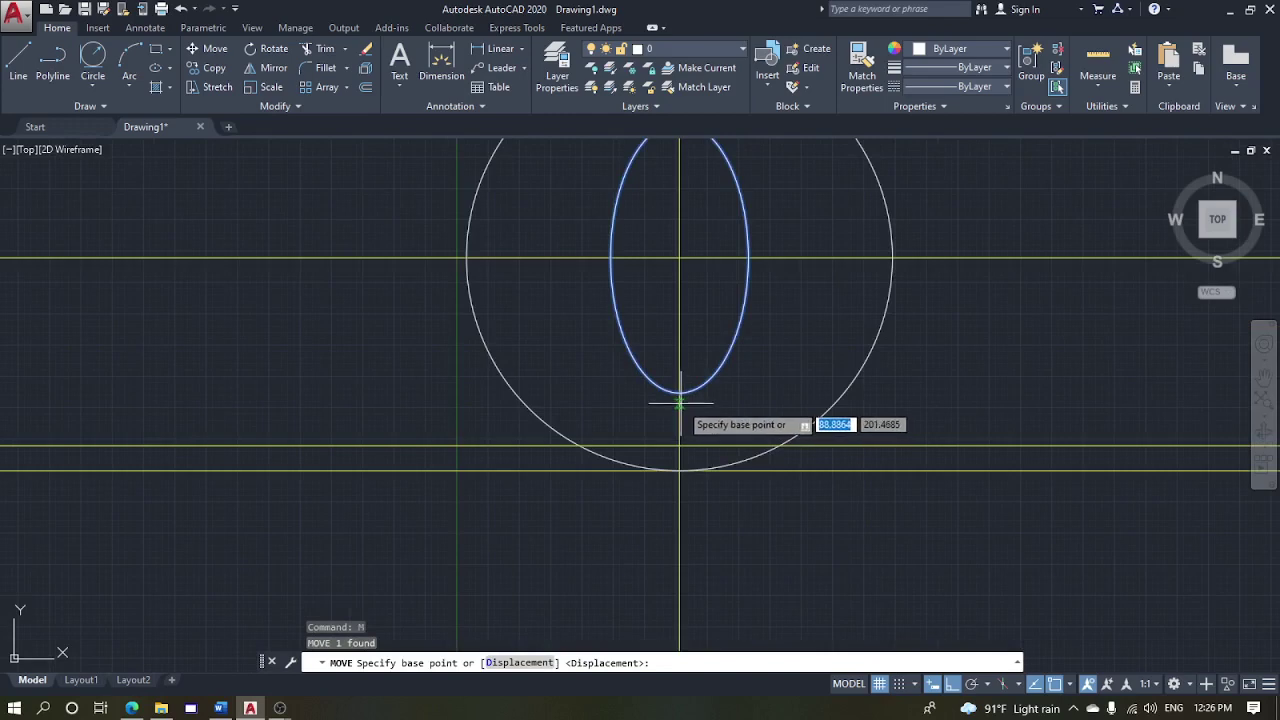
pyautogui.press('Escape')
pyautogui.press('Escape')
pyautogui.press('Escape')
pyautogui.press('Escape')
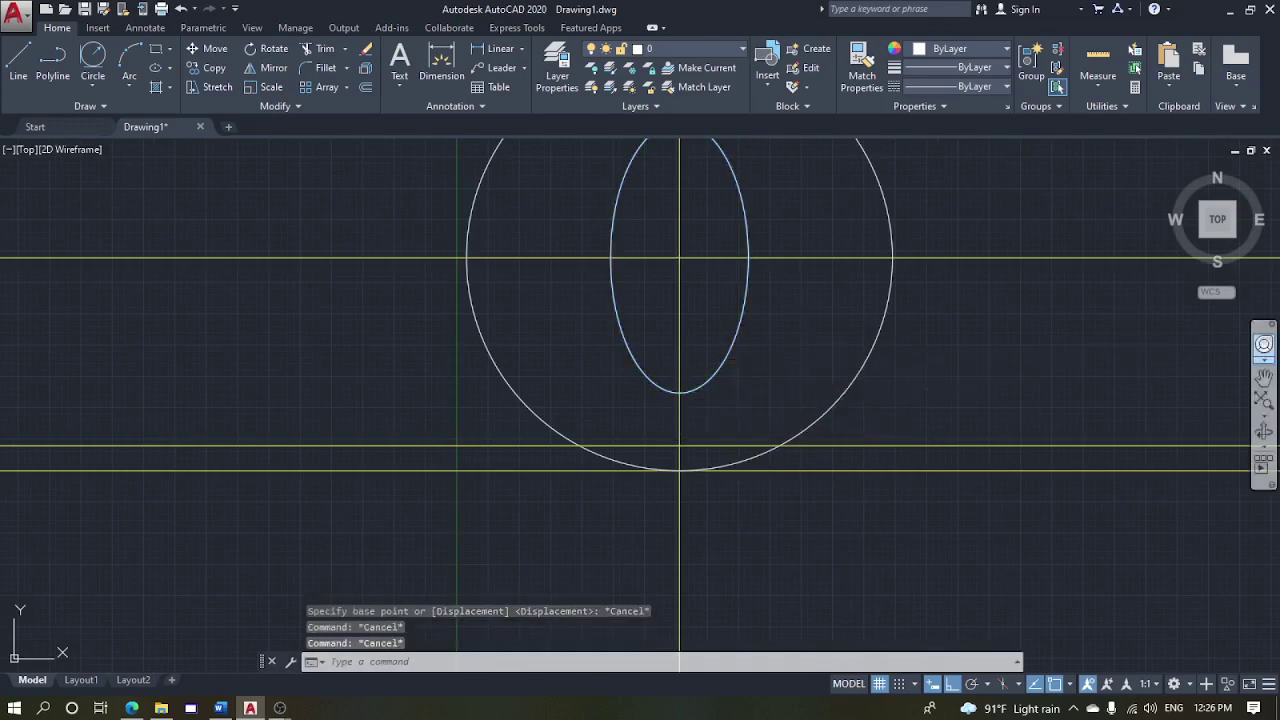
# Copy the vertical construction line from the circle's centre to the ellipse's left quadrant point
pyautogui.click(712, 288)
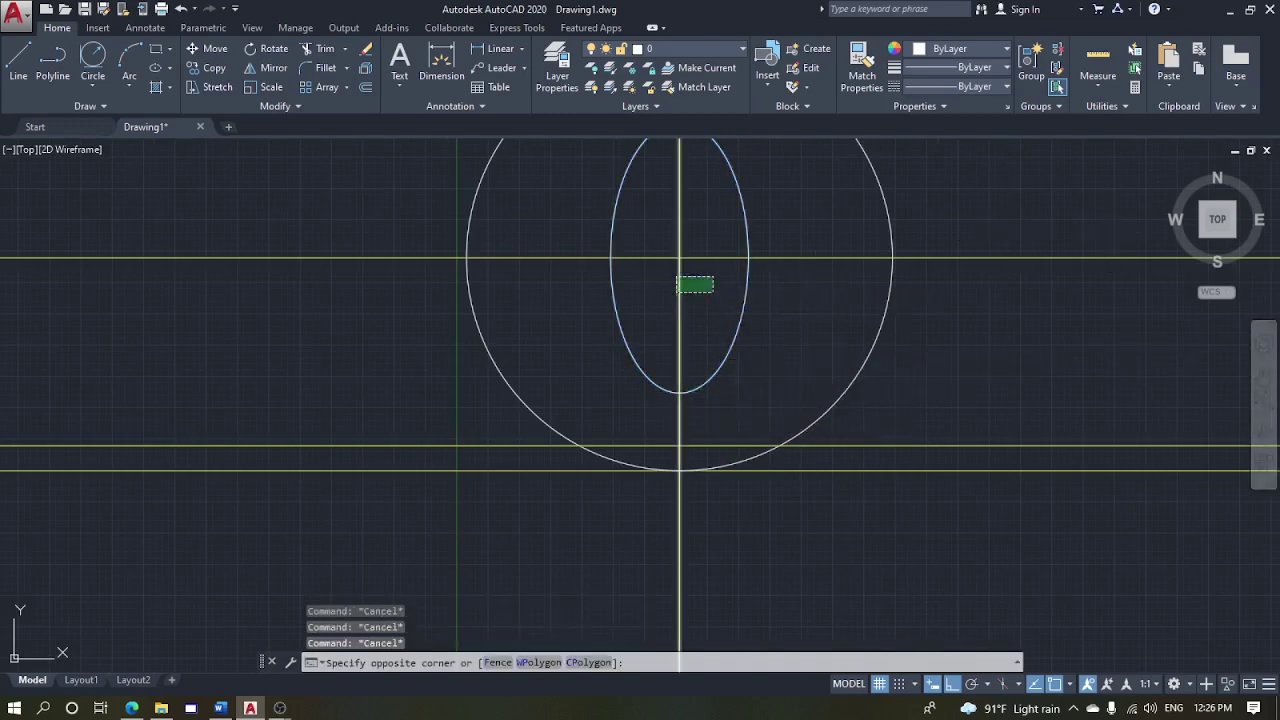
pyautogui.click(675, 276)
pyautogui.write('co')
pyautogui.press('Return')
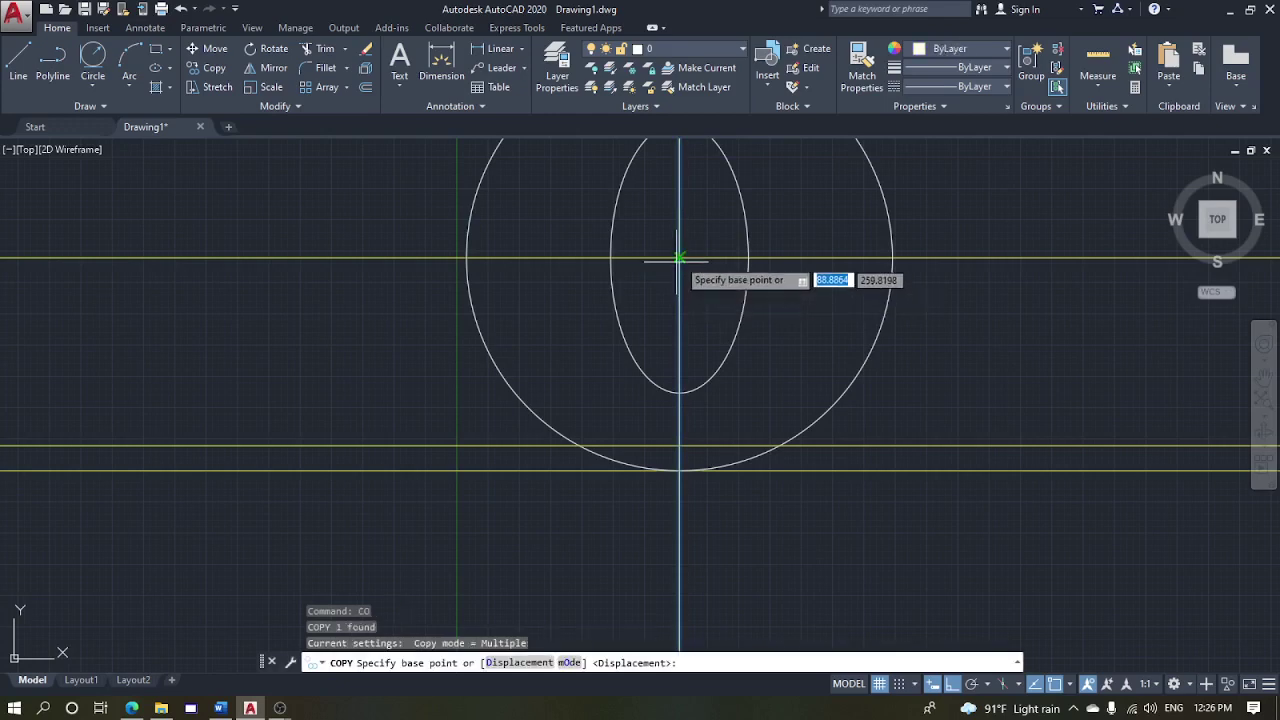
pyautogui.click(679, 258)
pyautogui.click(611, 258)
pyautogui.press('Escape')
pyautogui.press('Escape')
pyautogui.press('Escape')
# Copy the vertical construction line at the ellipse's left quadrant to the left by a distance of 44.66
pyautogui.click(629, 354)
pyautogui.click(572, 375)
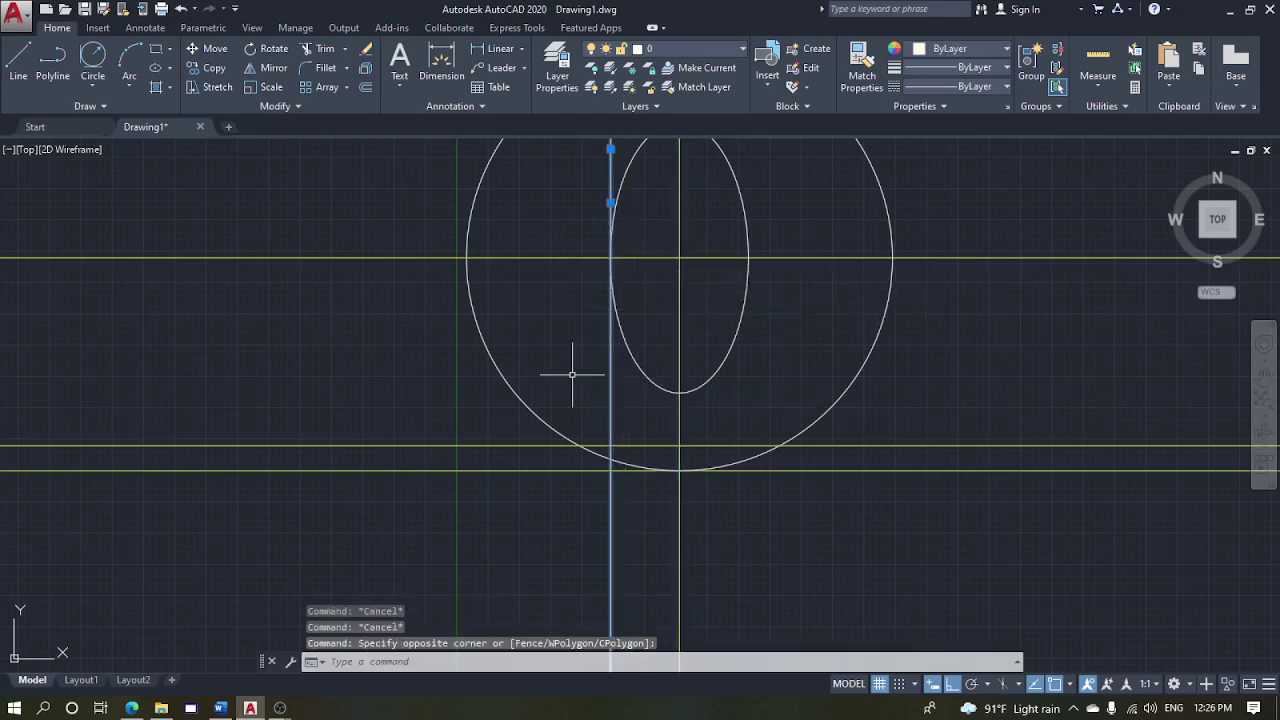
pyautogui.write('co')
pyautogui.press('Return')
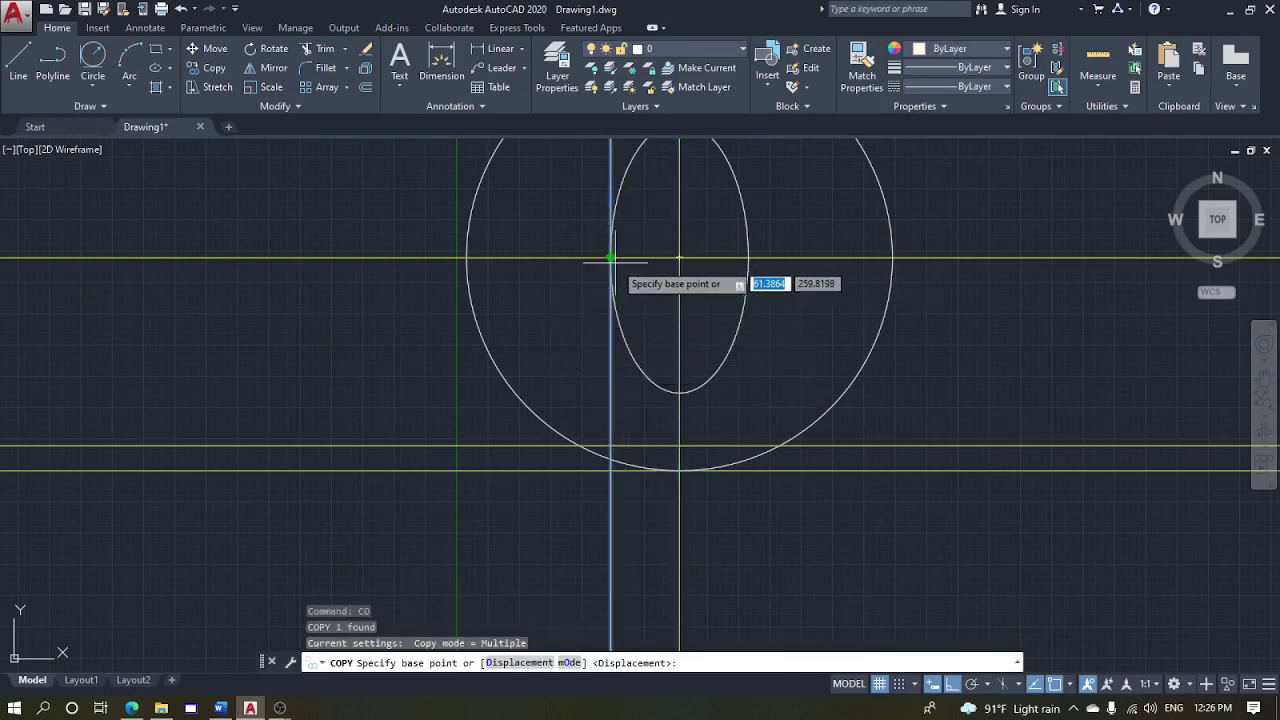
pyautogui.click(589, 258)
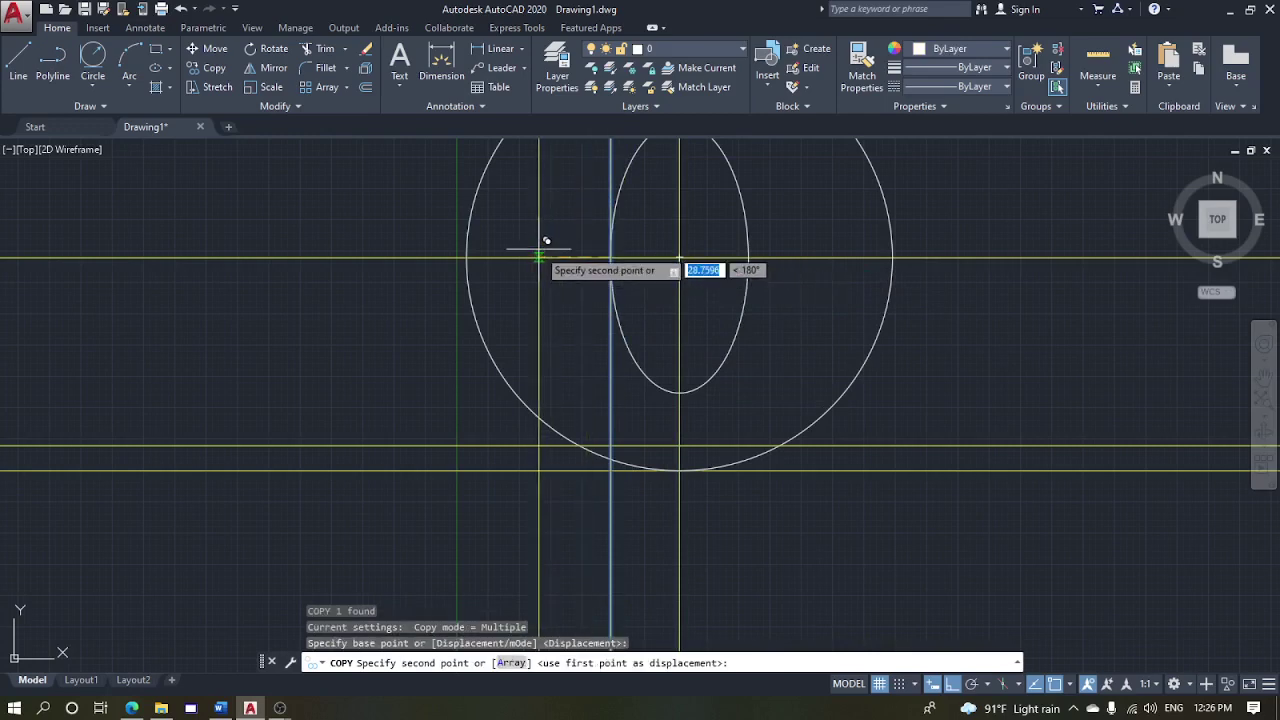
pyautogui.write('44.6')
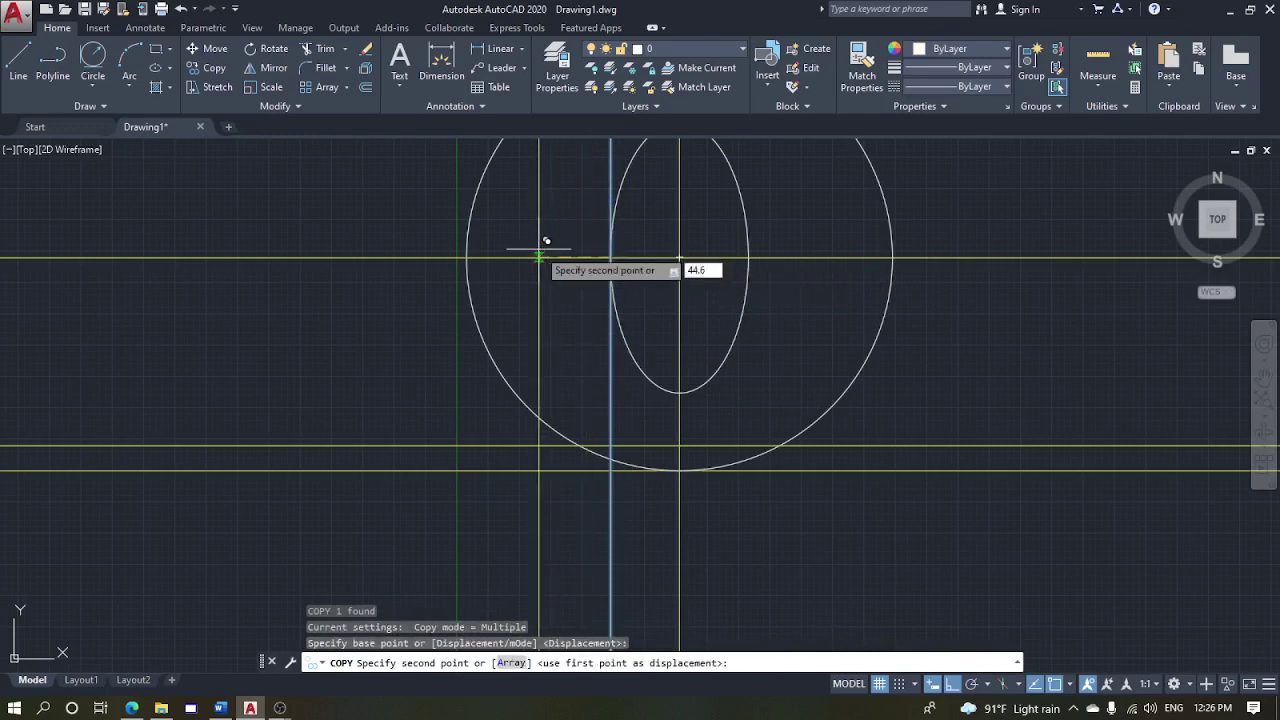
pyautogui.write('6')
pyautogui.press('Return')
pyautogui.moveTo(691, 286); pyautogui.dragTo(711, 310, button='middle')
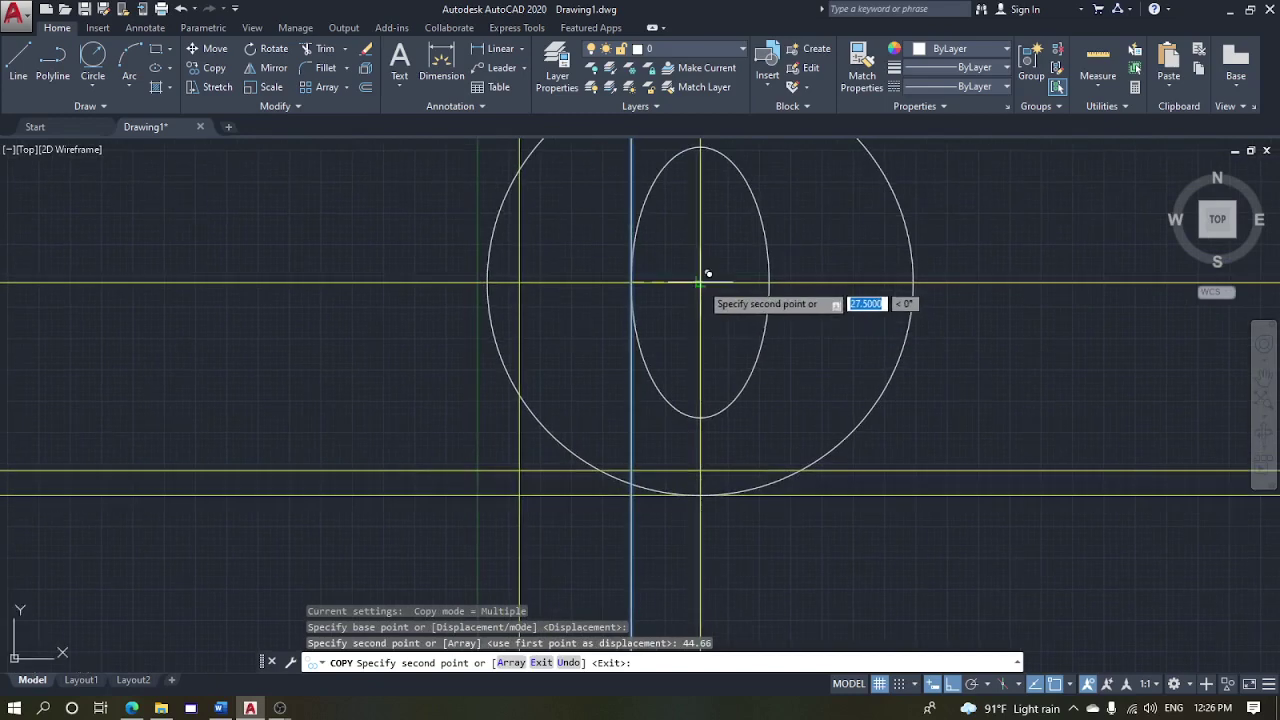
pyautogui.press('Escape')
pyautogui.press('Escape')
pyautogui.press('Escape')
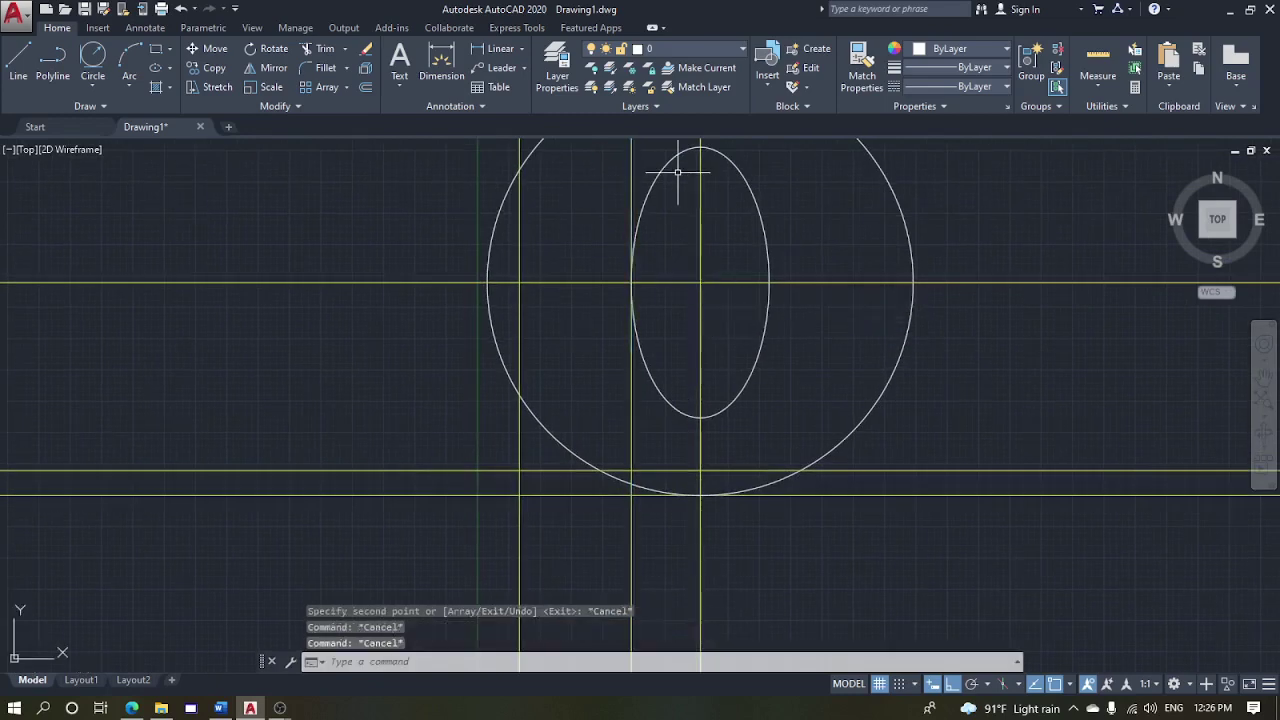
pyautogui.moveTo(698, 426); pyautogui.dragTo(713, 411, button='middle')
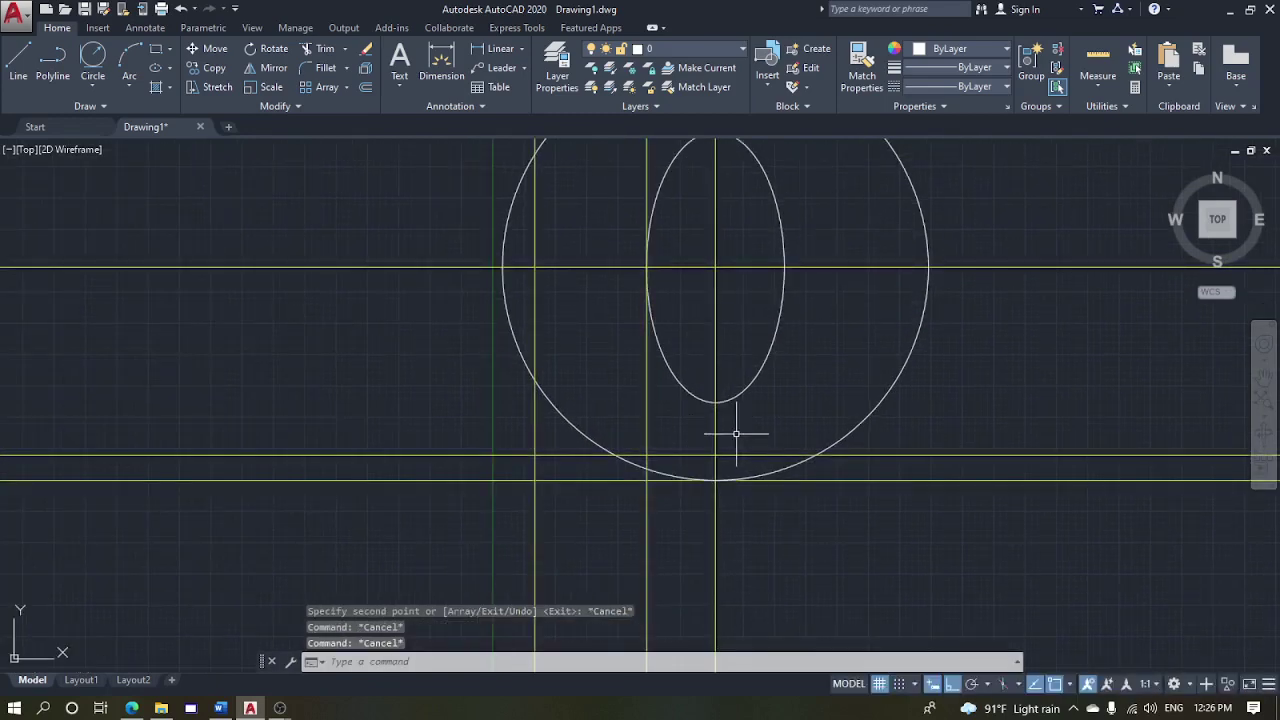
pyautogui.click(750, 380)
pyautogui.click(734, 361)
pyautogui.write('m')
pyautogui.press('Return')
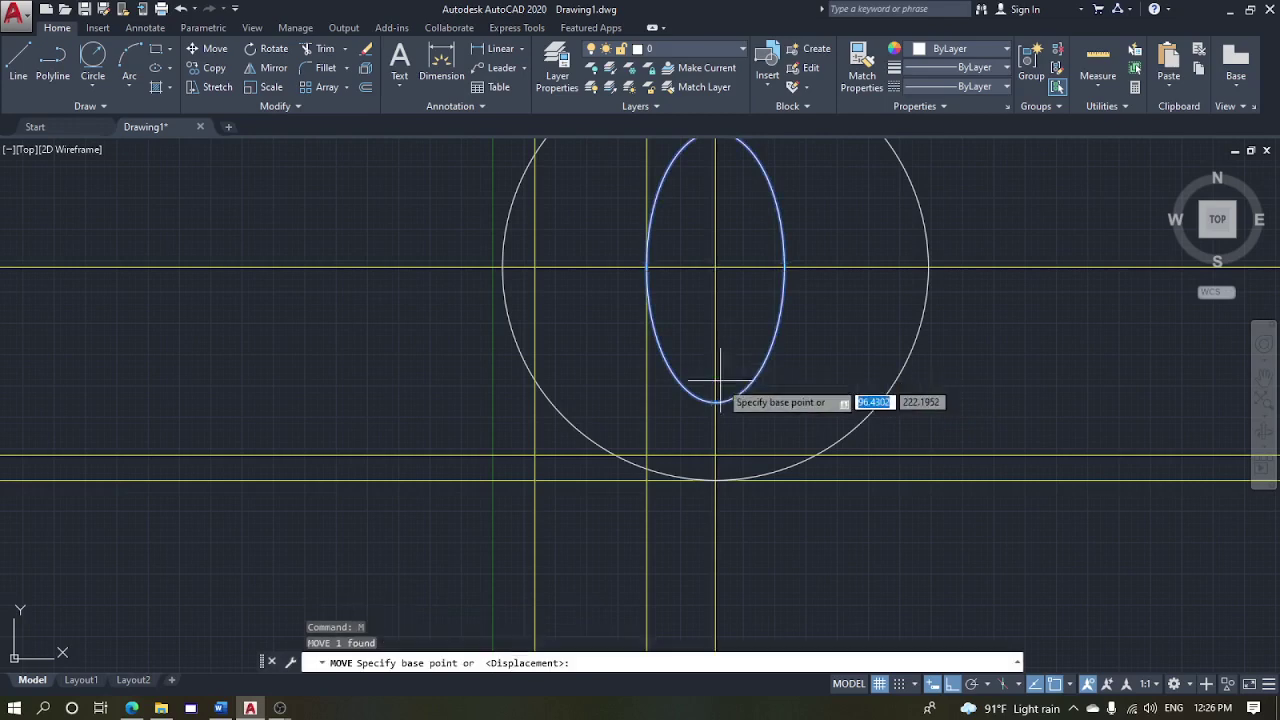
pyautogui.click(715, 401)
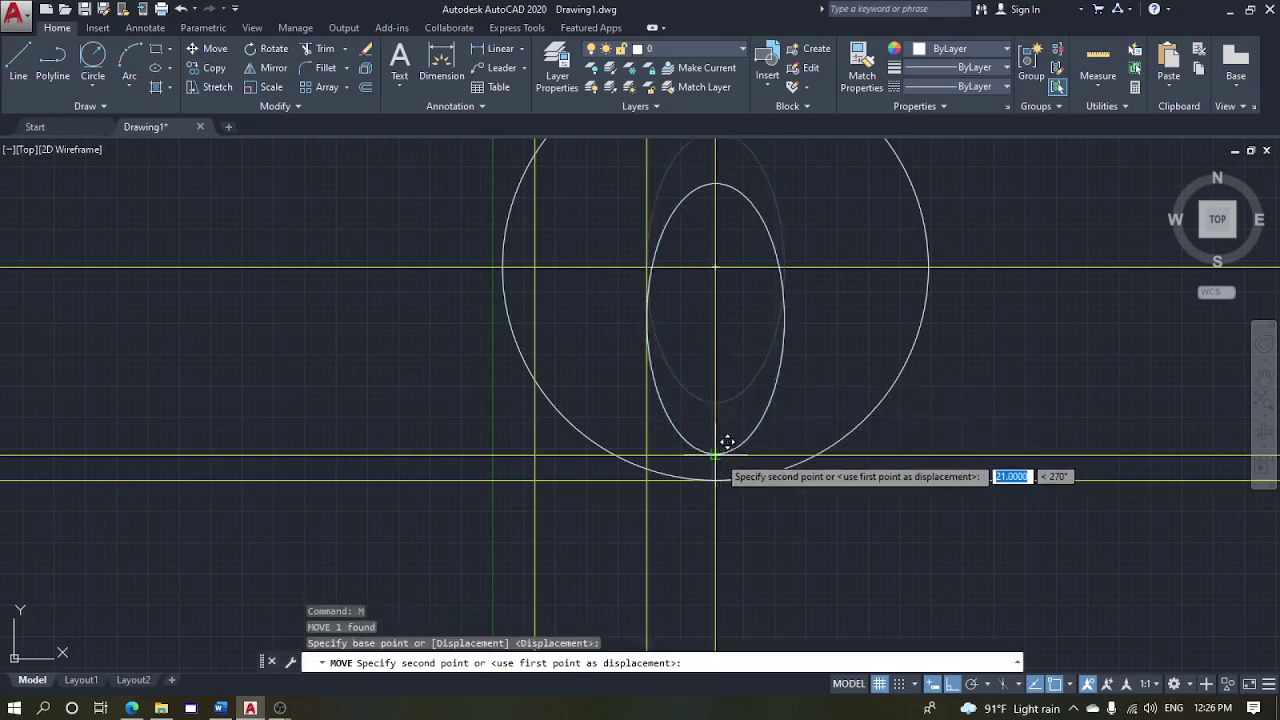
pyautogui.press('Escape')
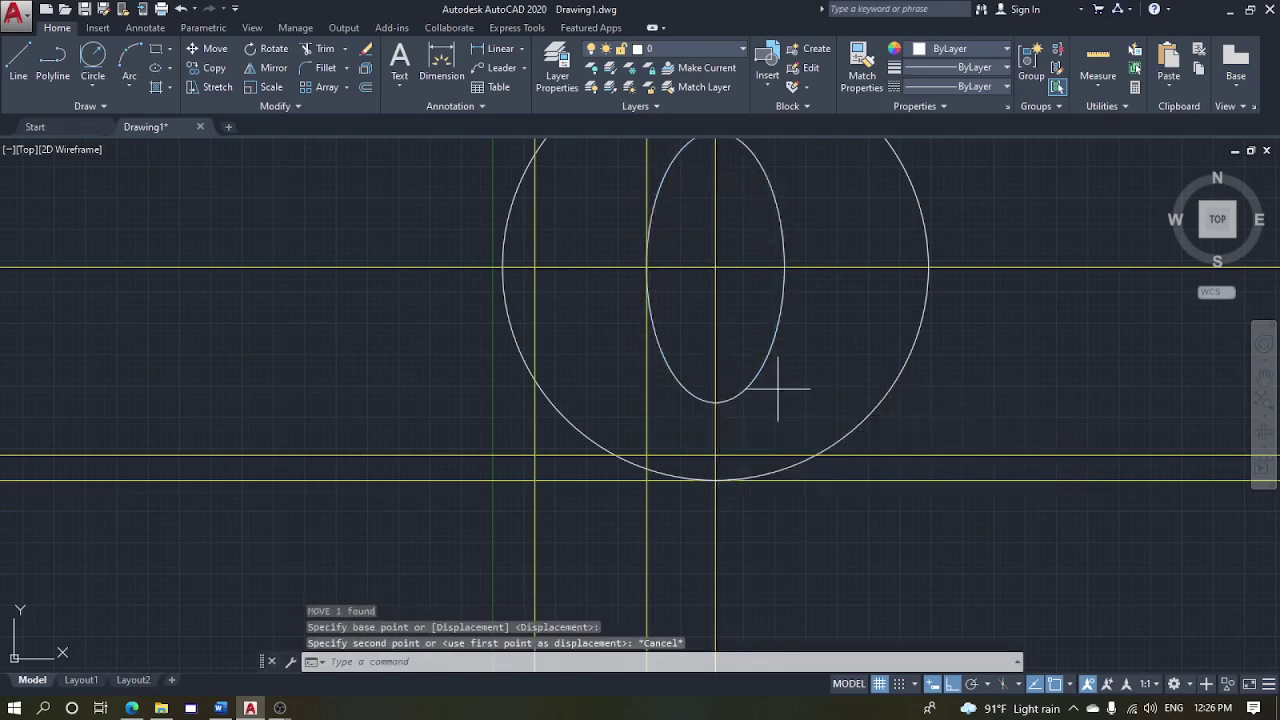
# Move the ellipse straight down so its bottom quadrant sits on the middle horizontal construction line
pyautogui.click(751, 353)
pyautogui.write('m')
pyautogui.press('Return')
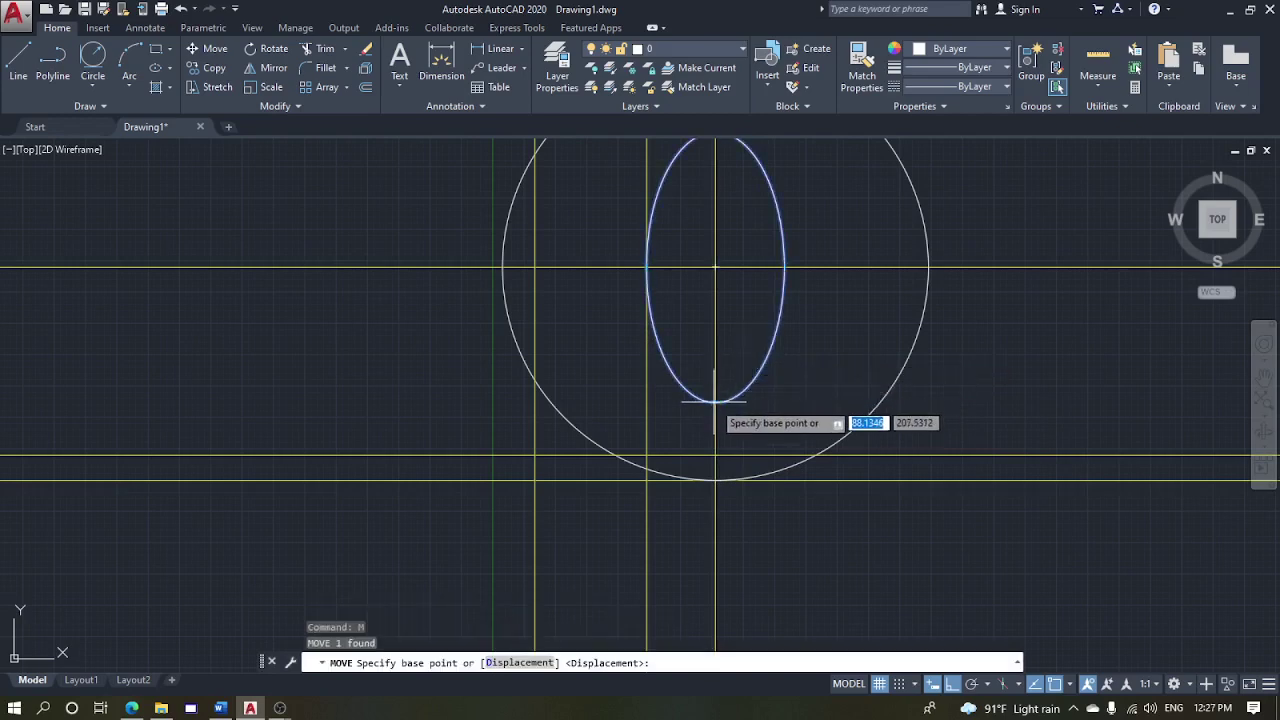
pyautogui.click(716, 399)
pyautogui.click(727, 443)
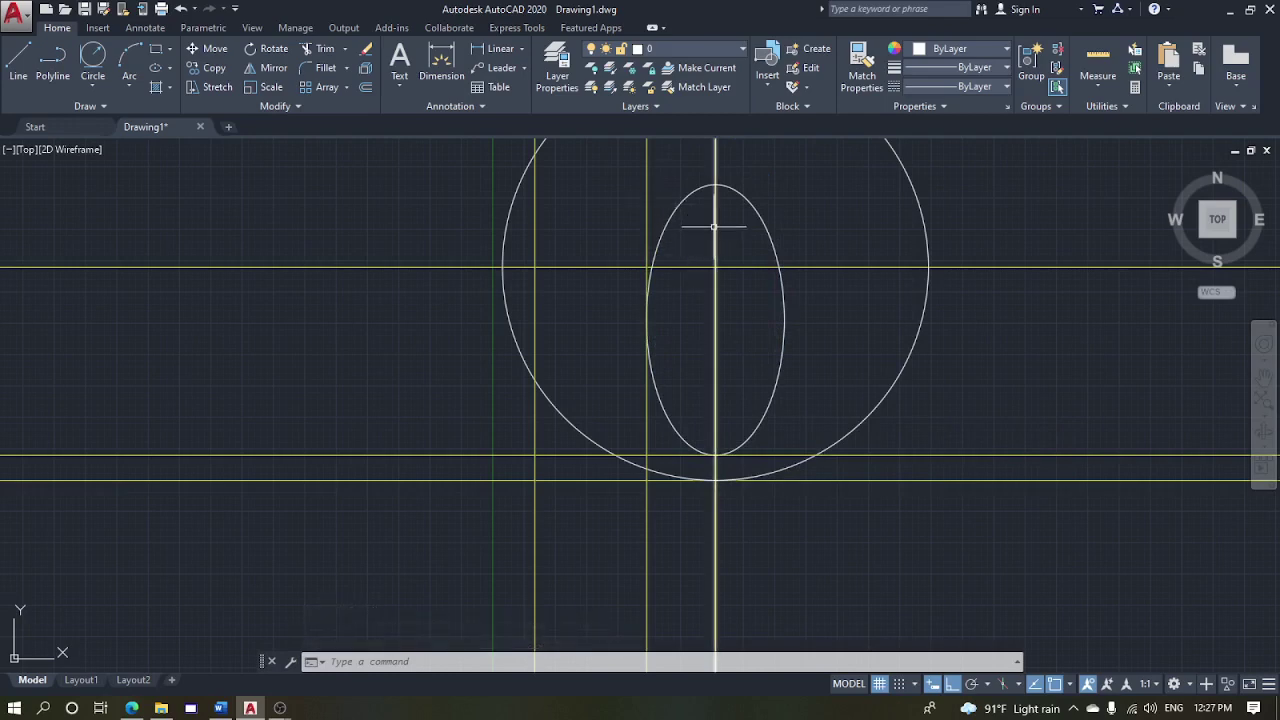
pyautogui.press('Escape')
pyautogui.press('Escape')
# Draw a circle with radius 26 centred on the intersection of the leftmost vertical and upper horizontal construction lines
pyautogui.write('c')
pyautogui.press('Return')
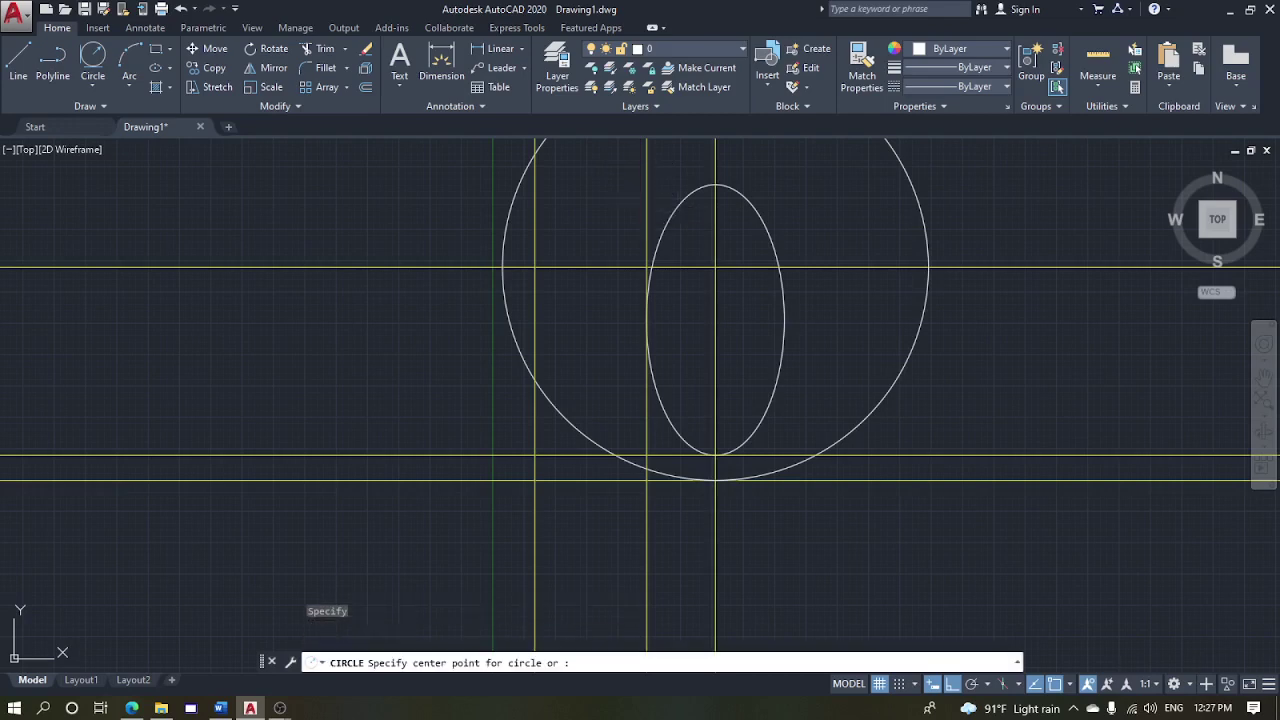
pyautogui.click(535, 268)
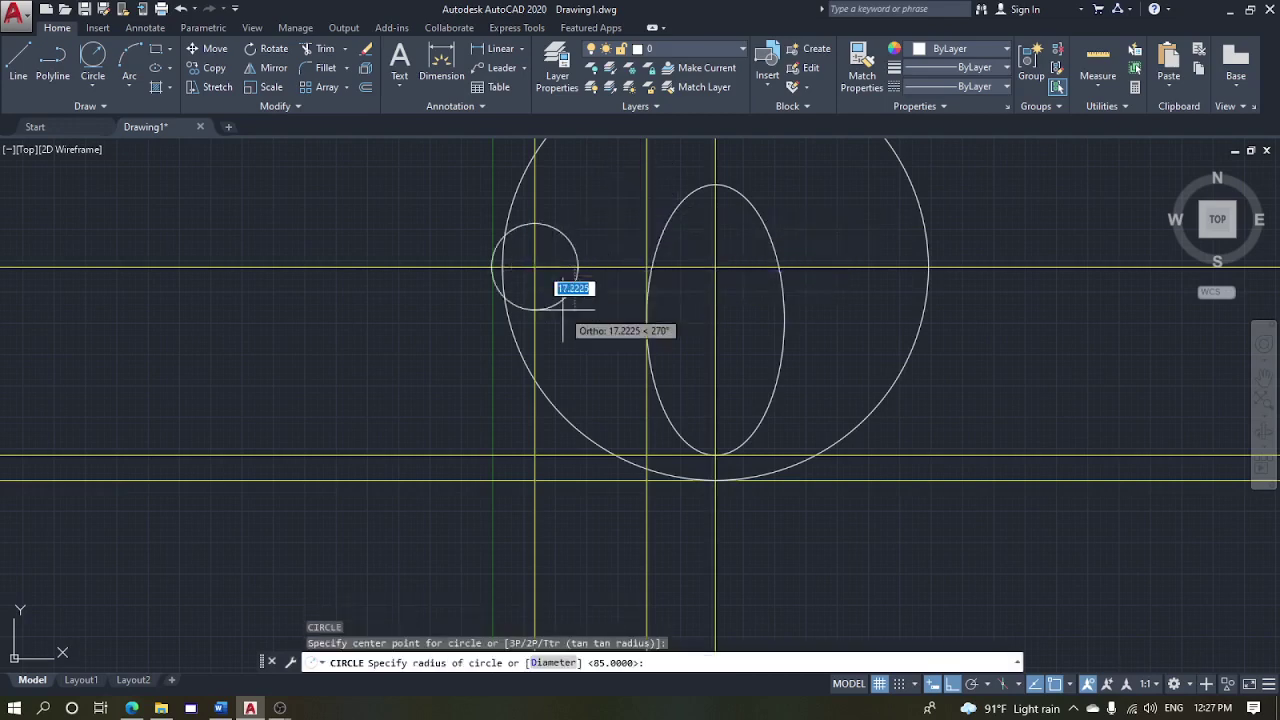
pyautogui.write('26')
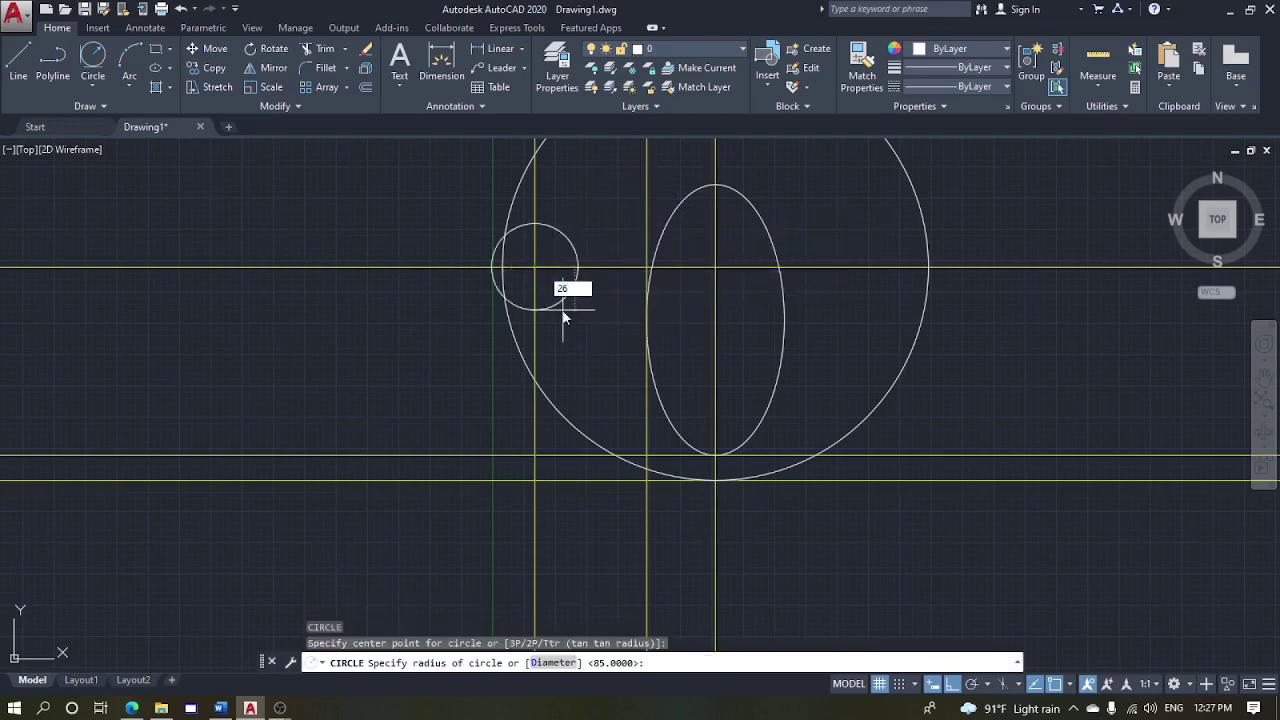
pyautogui.press('Return')
pyautogui.press('Escape')
# Move the radius 26 circle upward from its bottom point until it rests roughly on the upper horizontal construction line
pyautogui.click(586, 331)
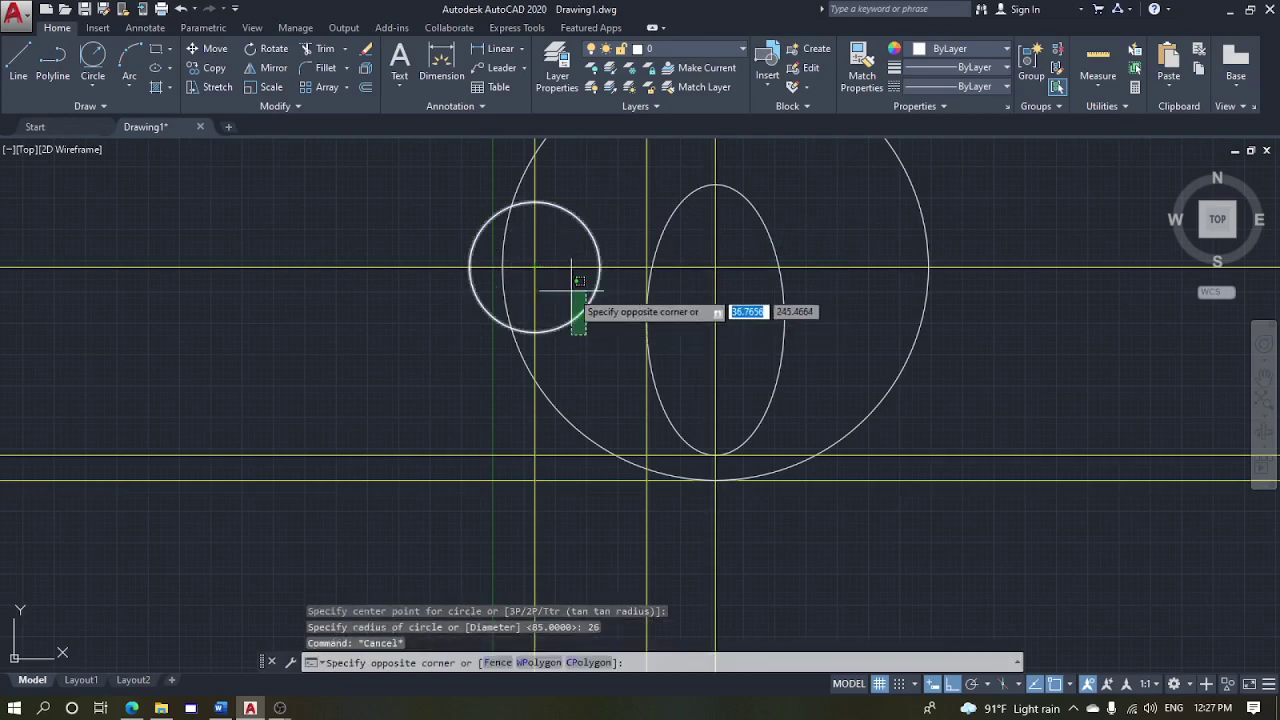
pyautogui.click(571, 290)
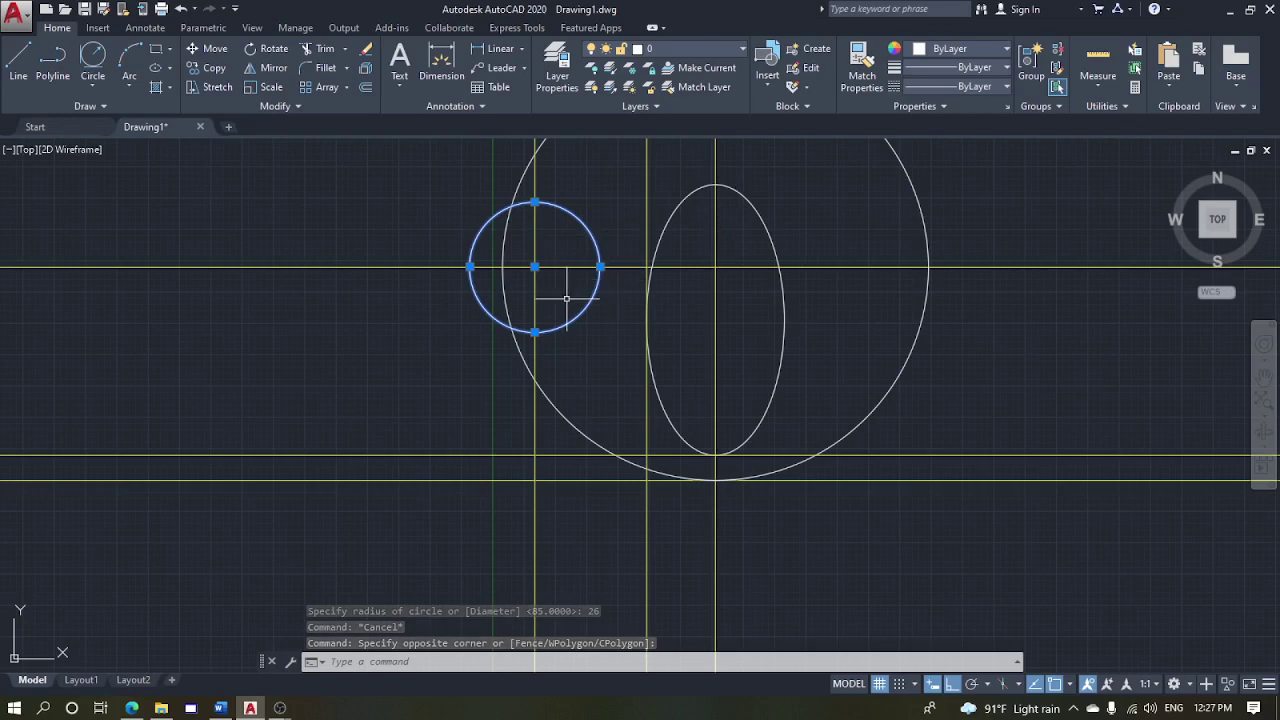
pyautogui.write('m')
pyautogui.press('Return')
pyautogui.click(538, 328)
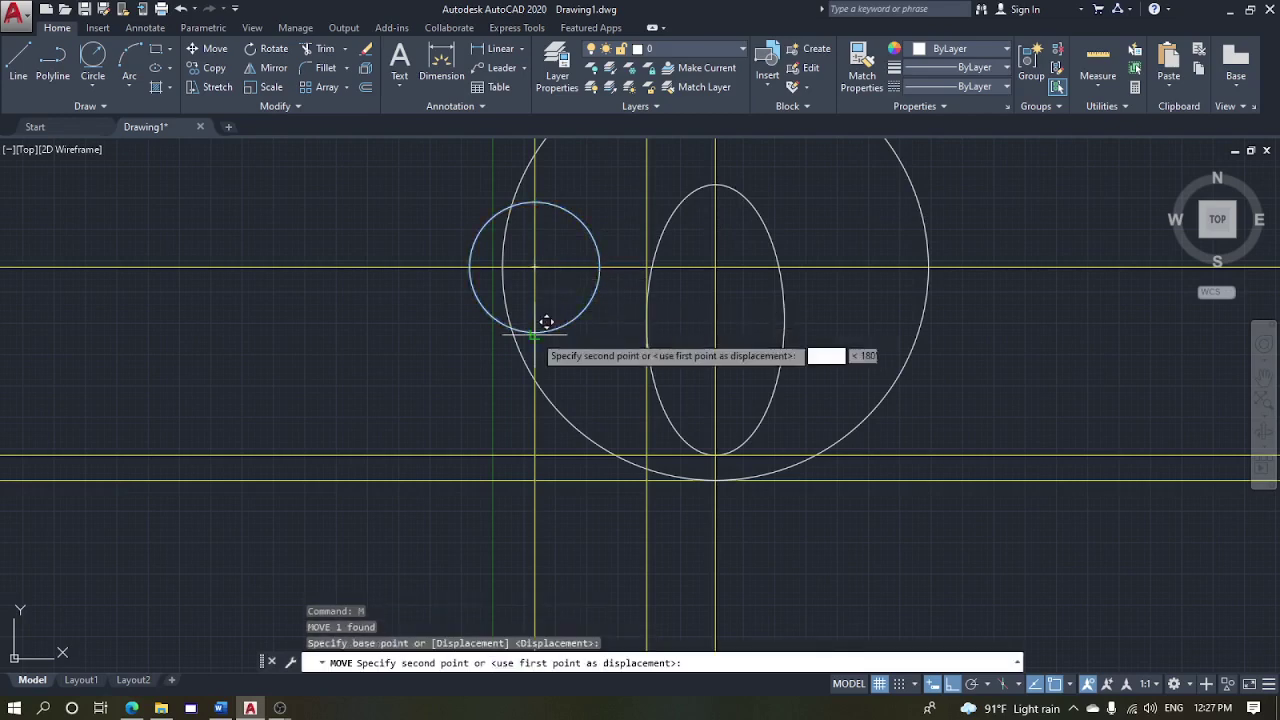
pyautogui.click(546, 256)
# Move the small circle again so its bottom point lands exactly on the intersection of the leftmost vertical and upper horizontal construction lines
pyautogui.click(586, 234)
pyautogui.click(576, 254)
pyautogui.scroll(2, 576, 254)
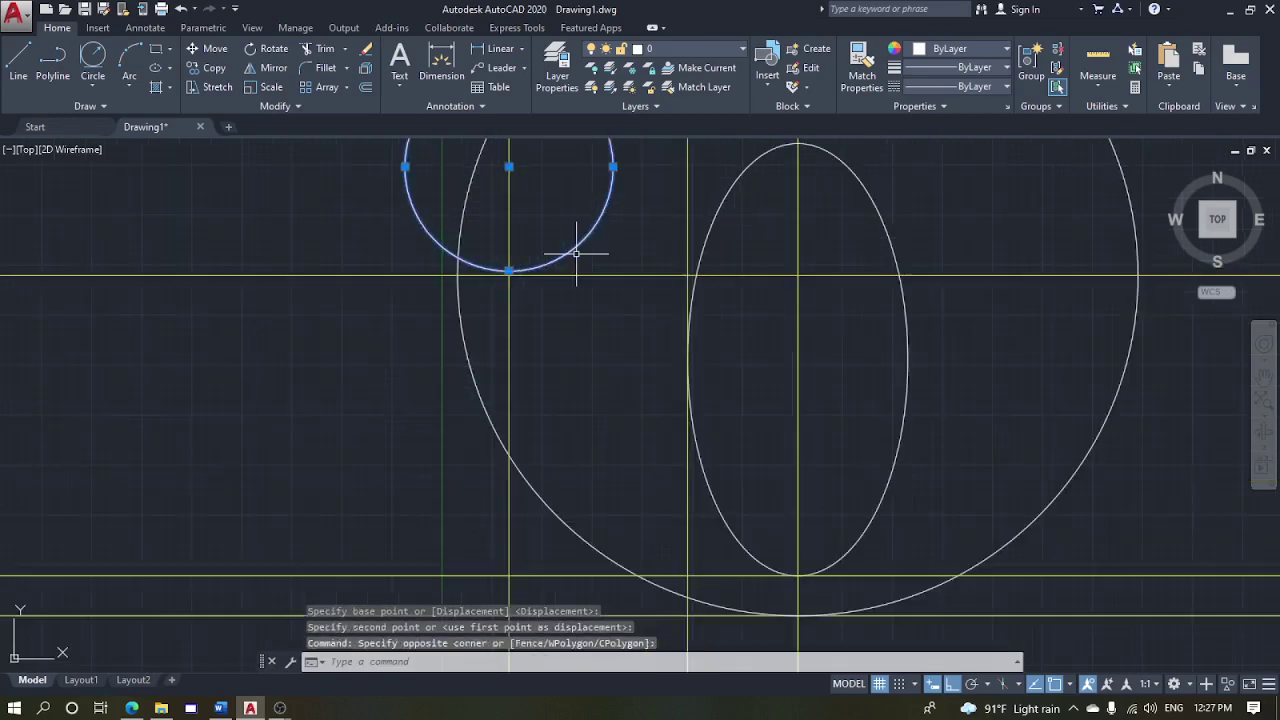
pyautogui.write('m')
pyautogui.press('Return')
pyautogui.click(519, 258)
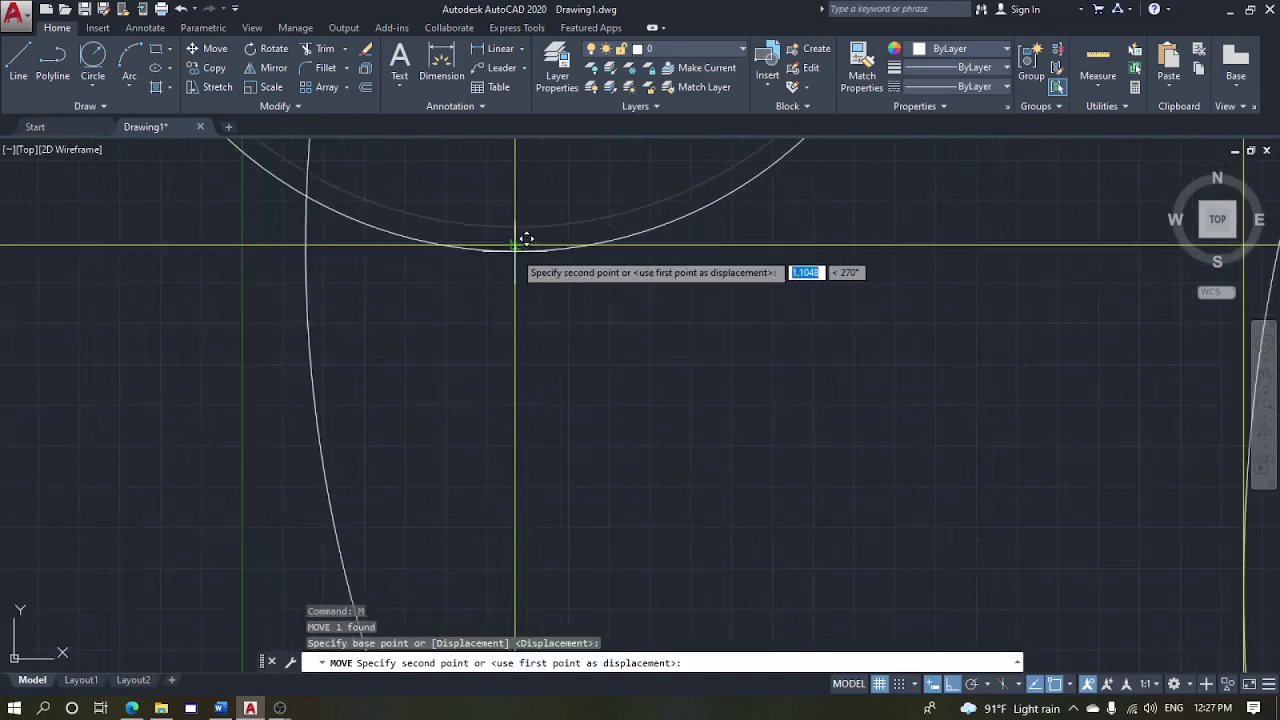
pyautogui.click(514, 245)
pyautogui.scroll(-5, 510, 245)
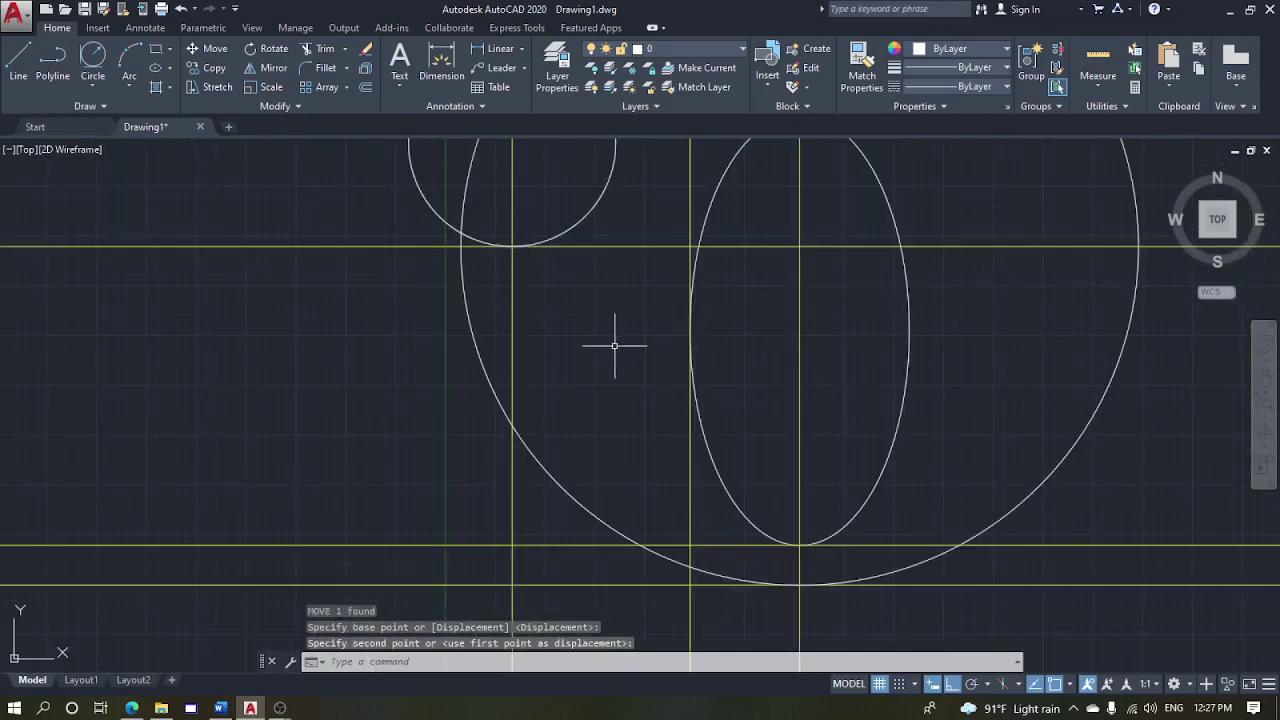
pyautogui.scroll(-3, 614, 343)
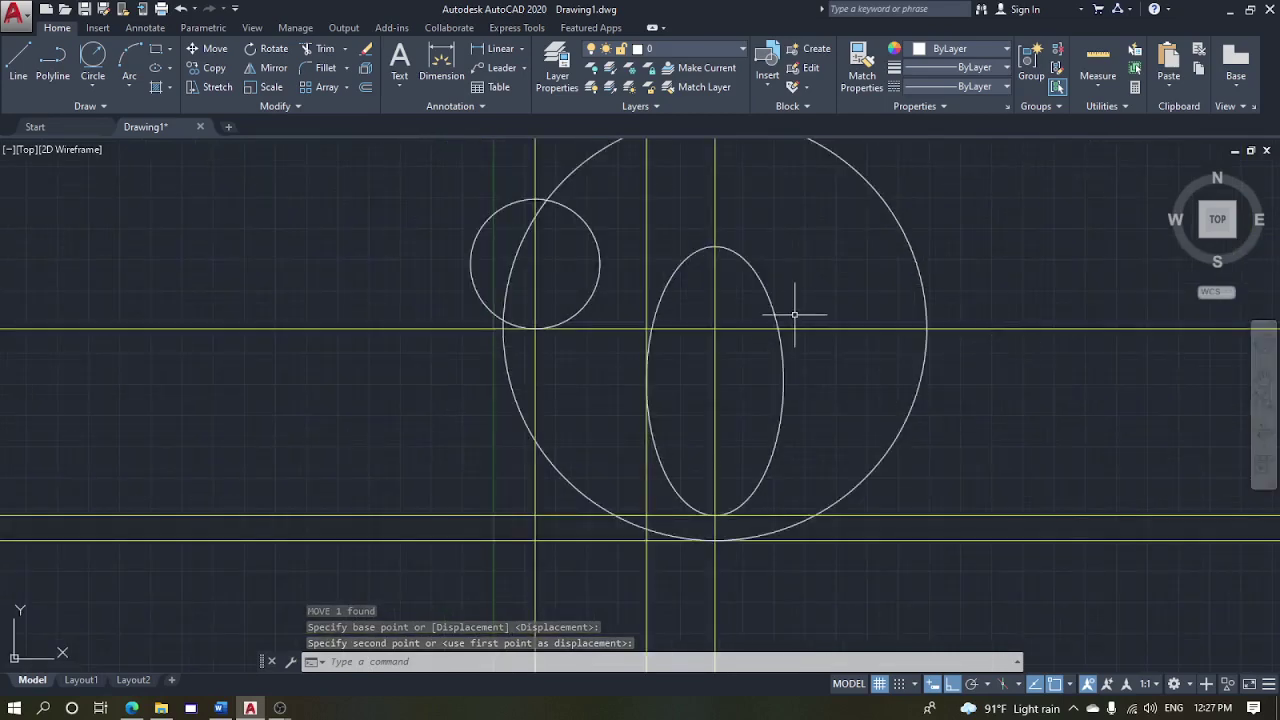
pyautogui.press('Escape')
pyautogui.press('Escape')
# Draw a horizontal line from the small circle's bottom point to the ellipse's left edge along the upper construction line
pyautogui.scroll(2, 508, 322)
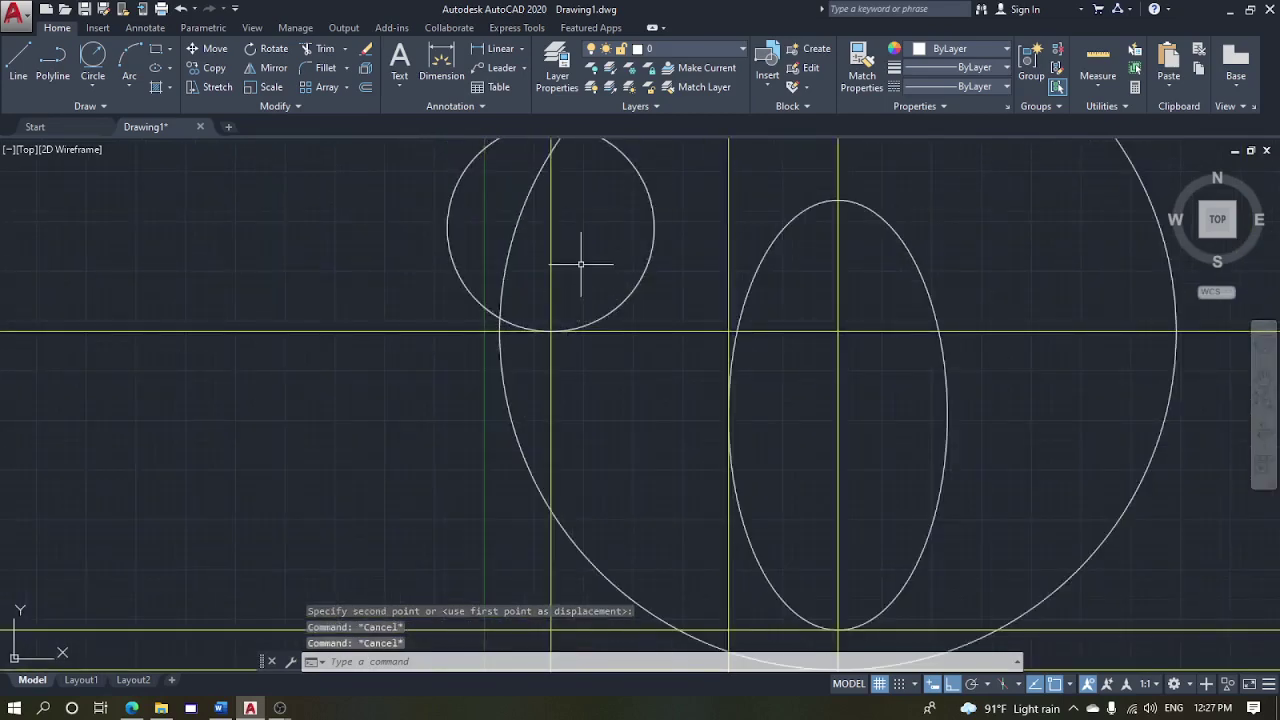
pyautogui.write('l')
pyautogui.press('Return')
pyautogui.click(550, 331)
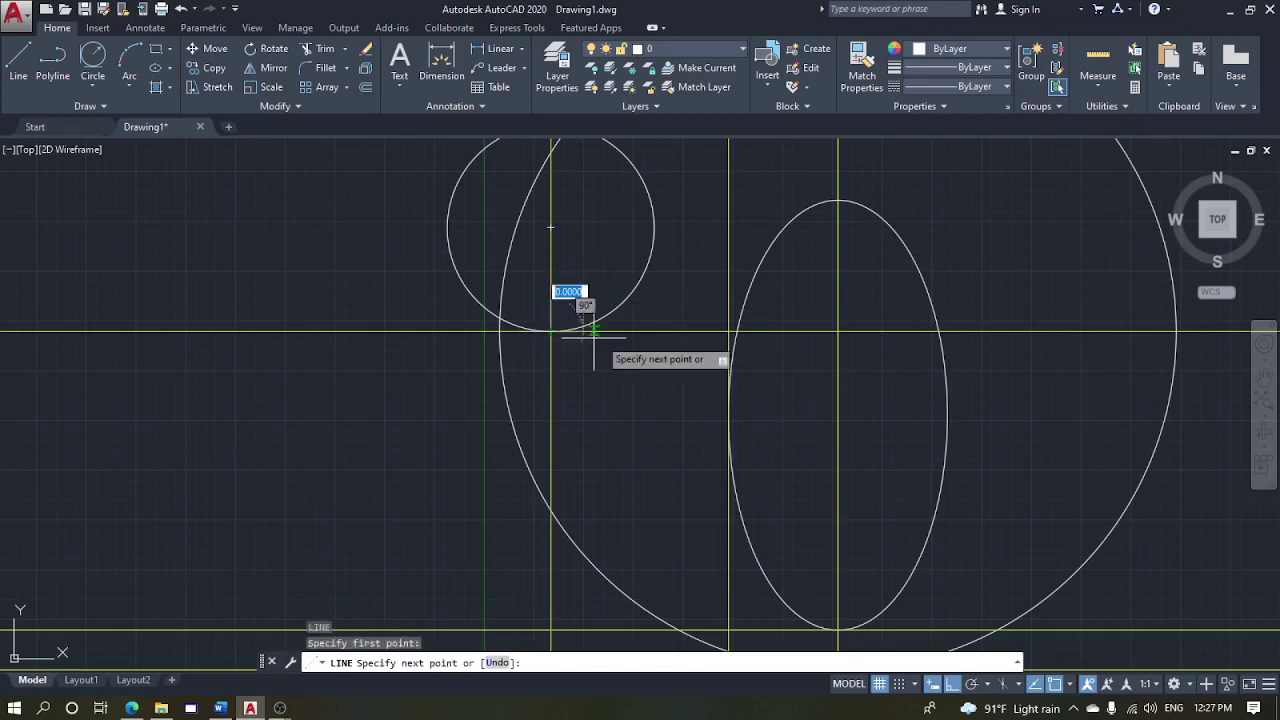
pyautogui.click(737, 322)
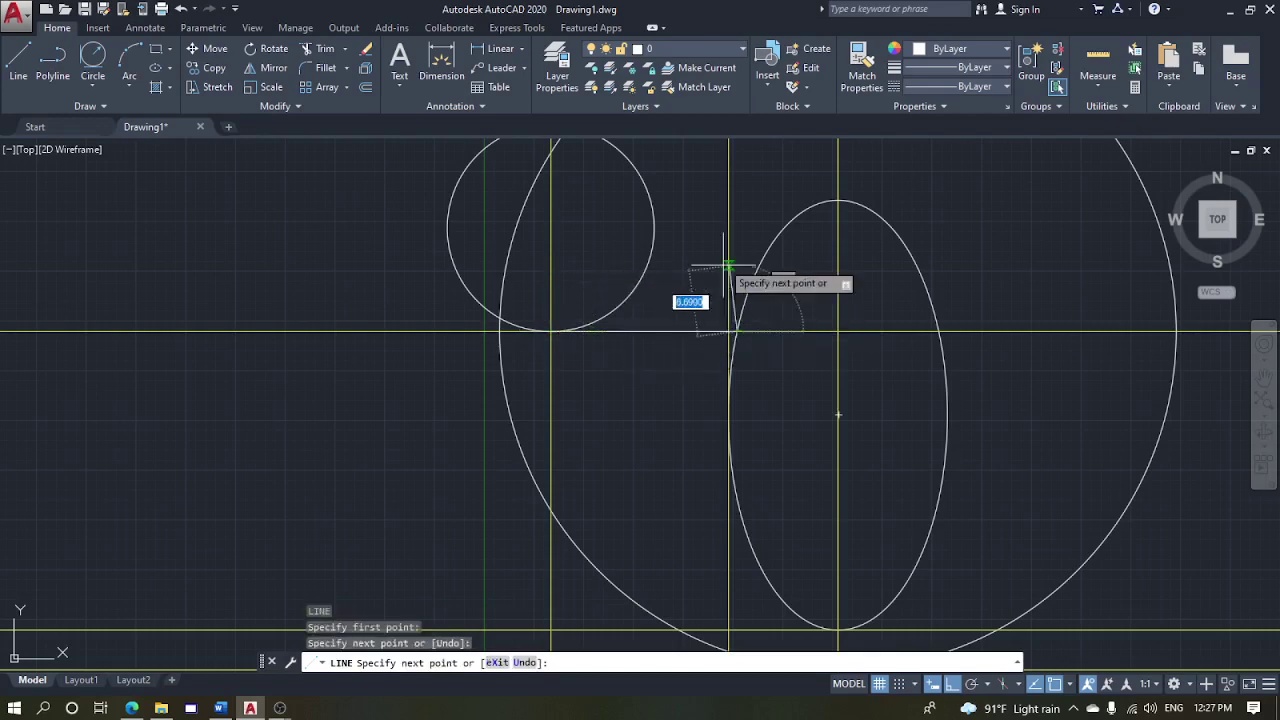
pyautogui.press('Escape')
pyautogui.scroll(-3, 729, 263)
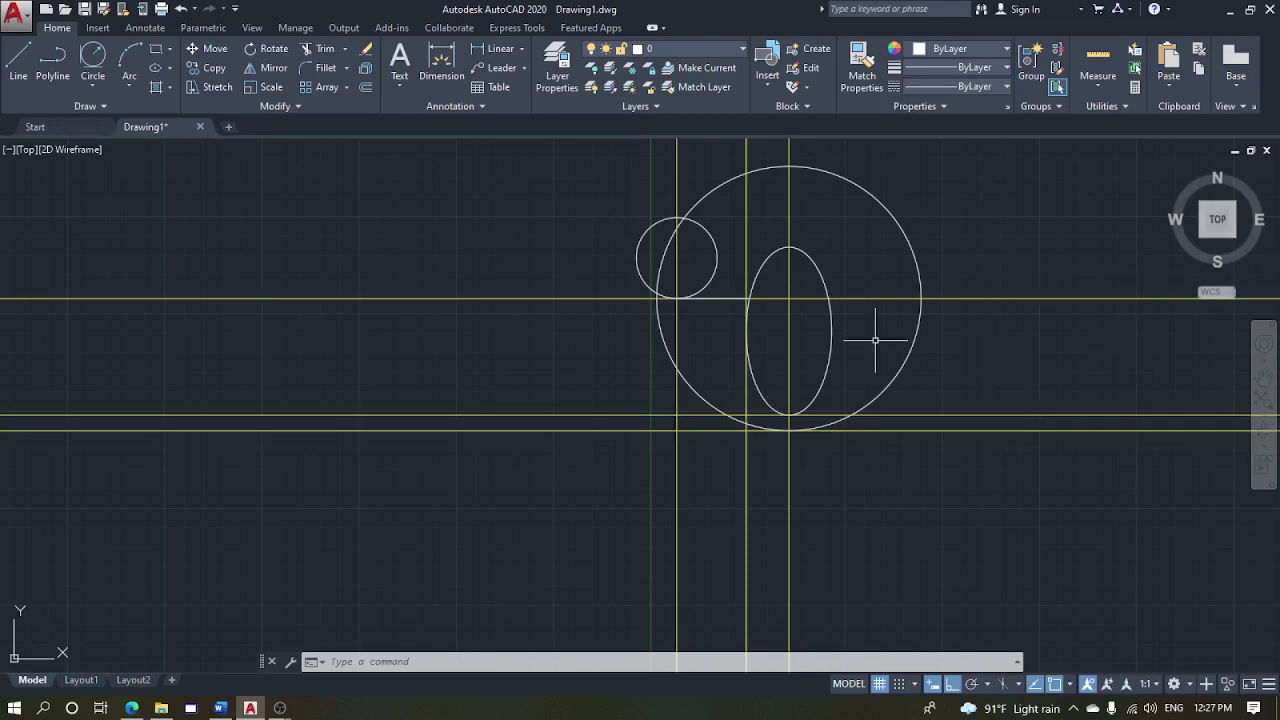
pyautogui.press('Escape')
pyautogui.press('Escape')
pyautogui.press('Escape')
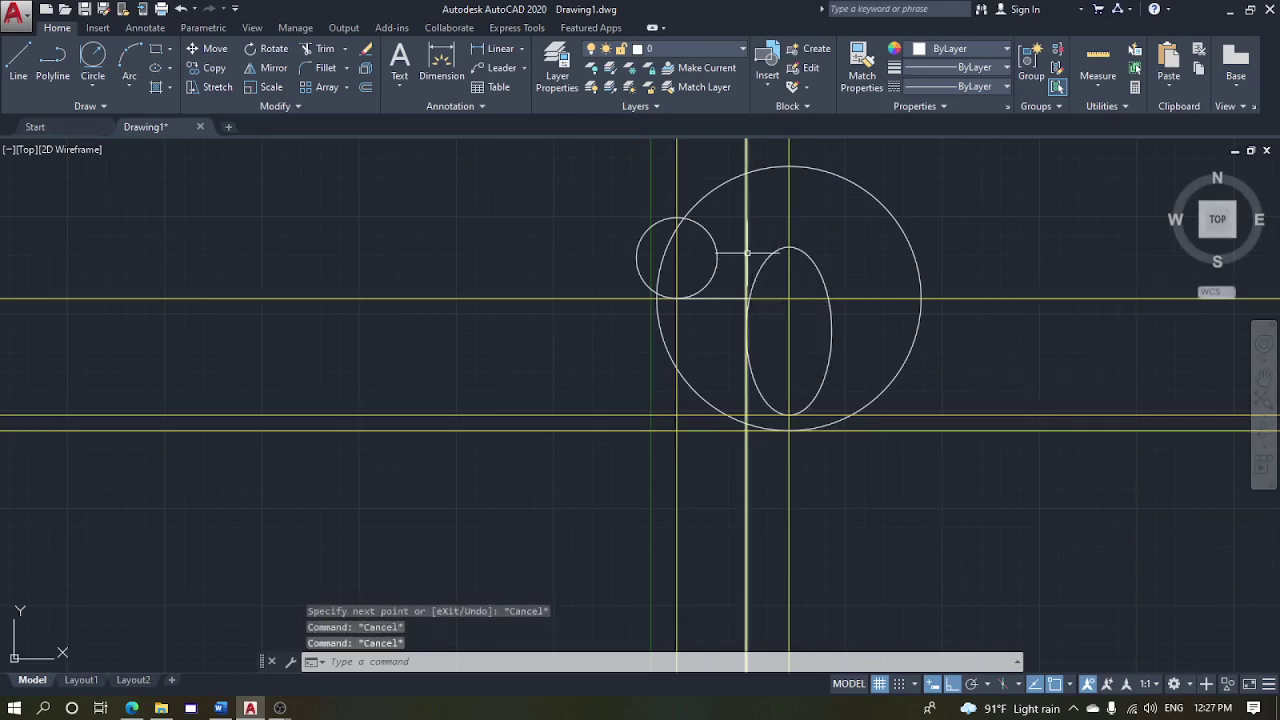
# Copy the vertical construction line from the ellipse's left quadrant to its right quadrant
pyautogui.click(747, 253)
pyautogui.scroll(4, 795, 392)
pyautogui.moveTo(780, 354); pyautogui.dragTo(777, 417, button='middle')
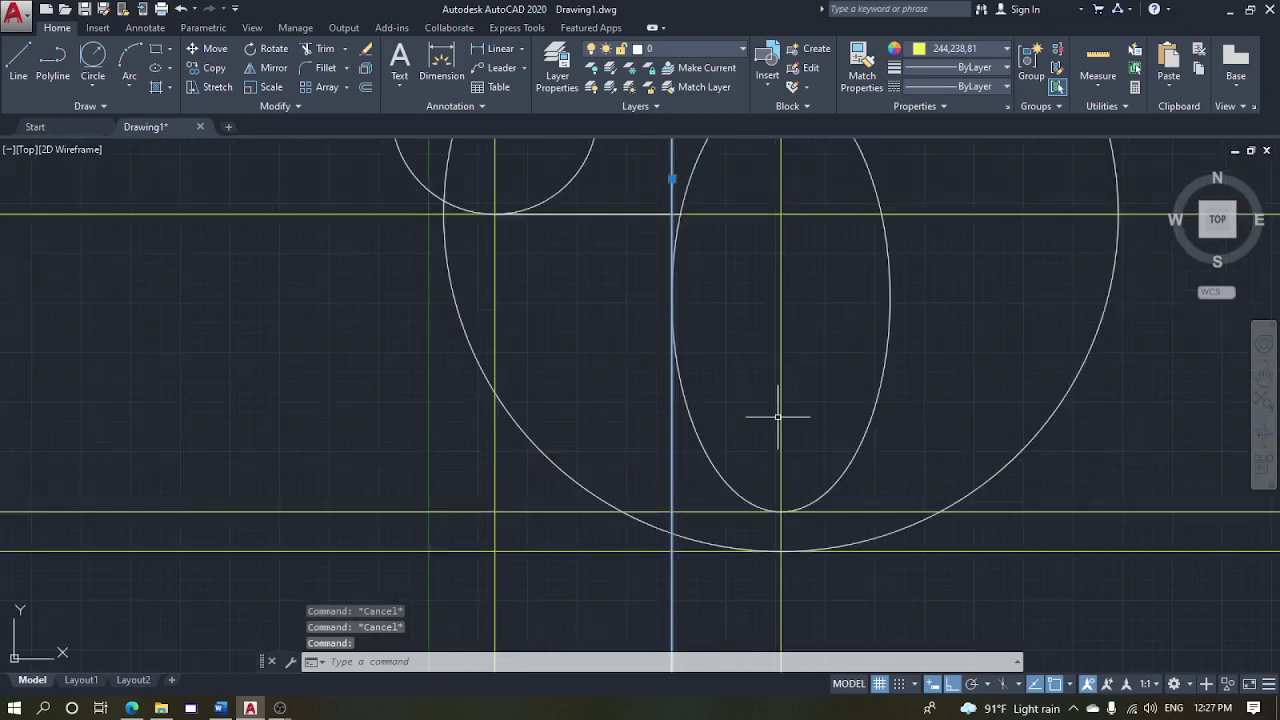
pyautogui.press('Return')
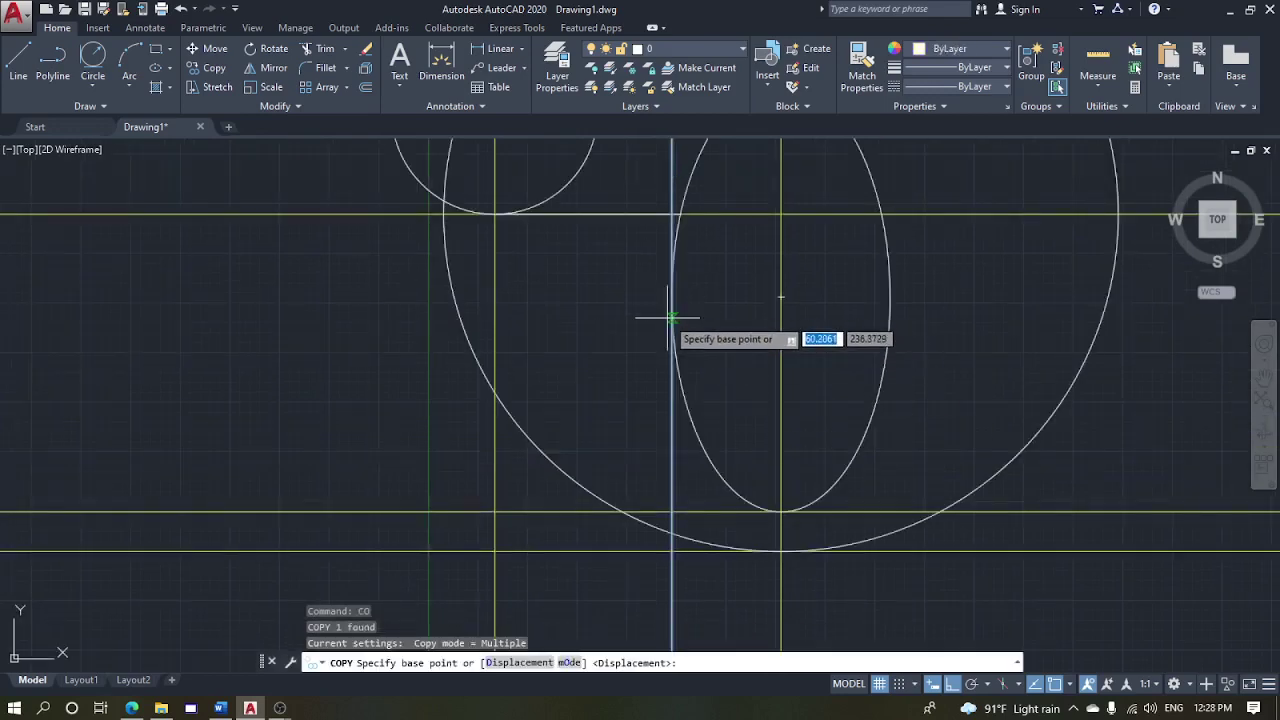
pyautogui.click(672, 297)
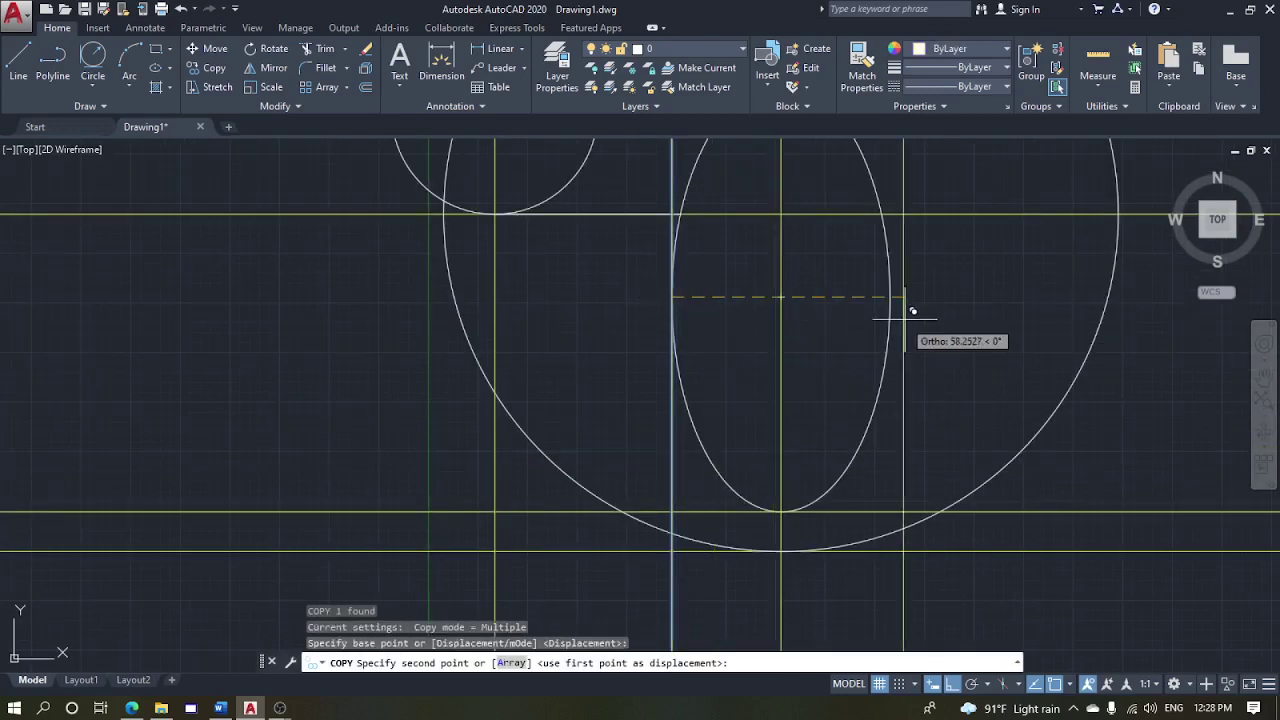
pyautogui.press('Escape')
pyautogui.press('Escape')
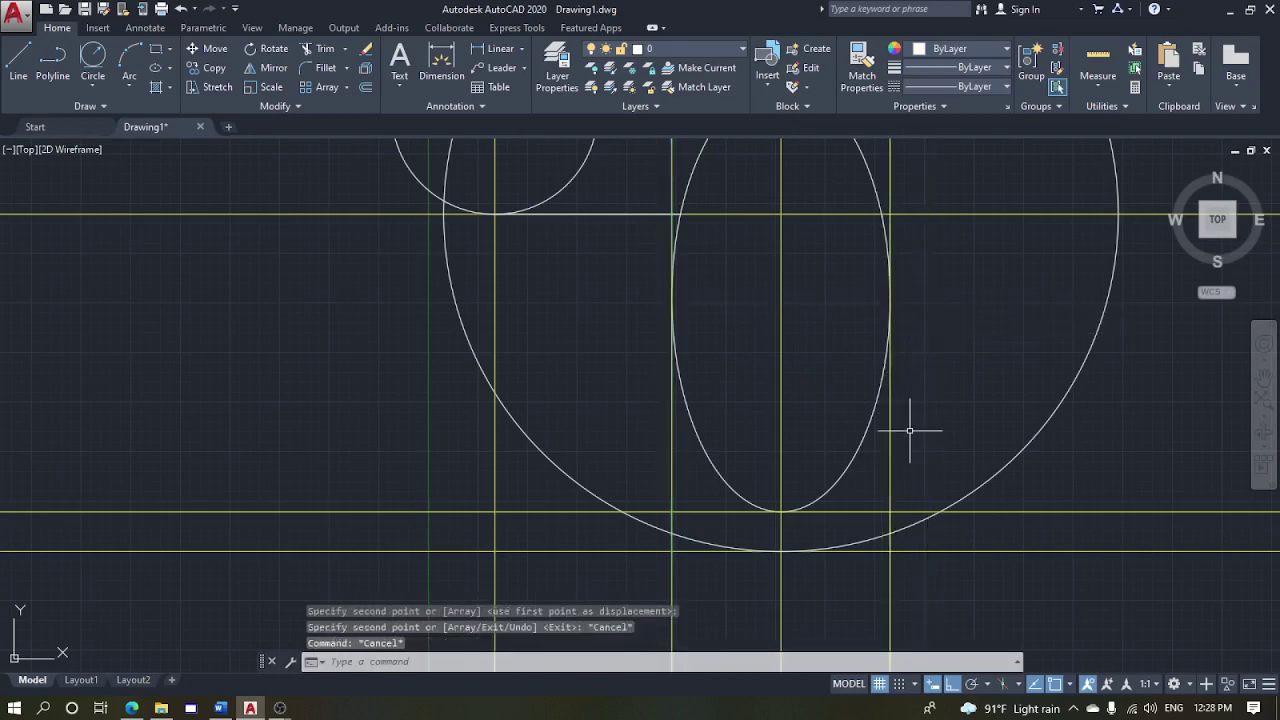
# Copy the vertical construction line at the ellipse's right quadrant to the right by a distance of 40
pyautogui.click(908, 431)
pyautogui.click(882, 425)
pyautogui.scroll(-2, 968, 374)
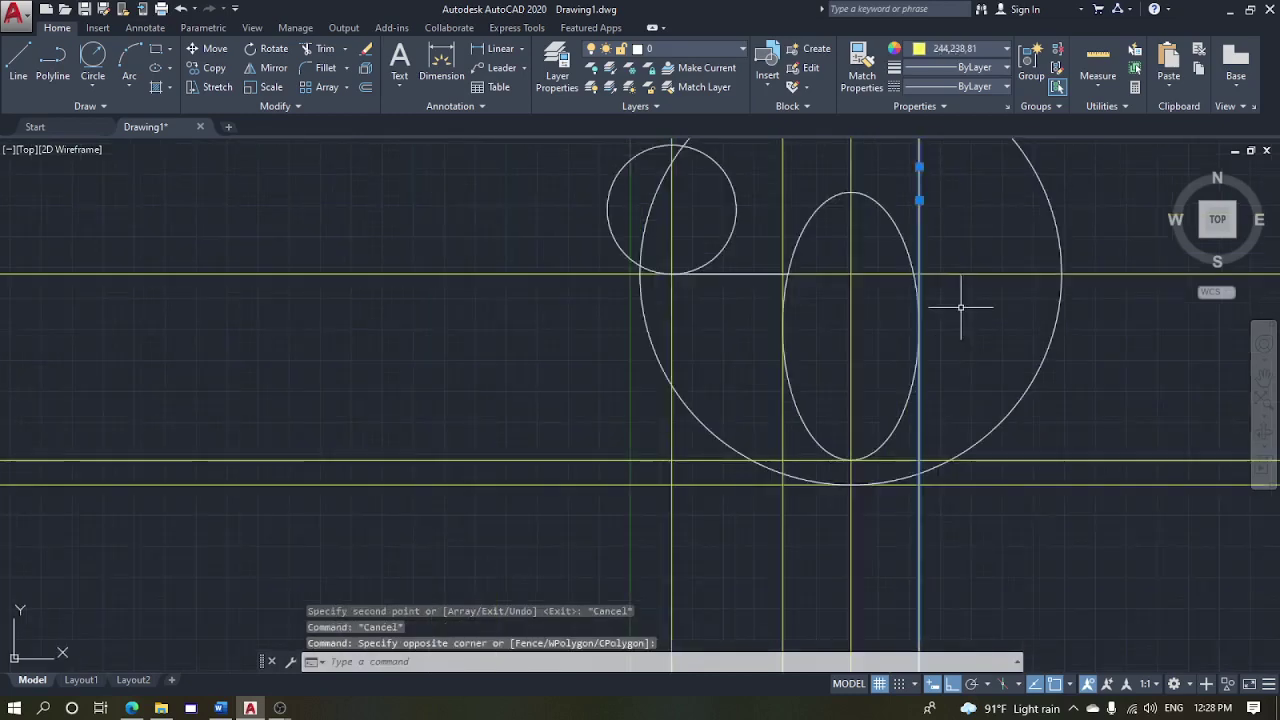
pyautogui.write('co')
pyautogui.press('Return')
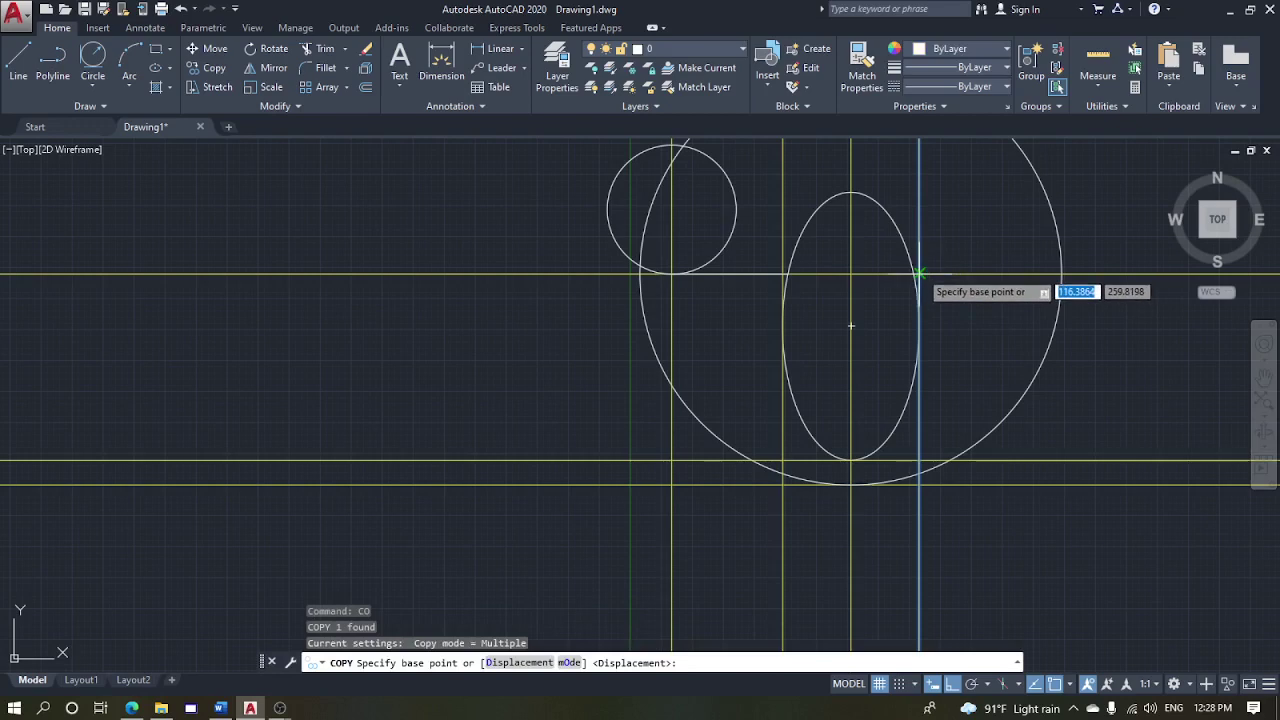
pyautogui.click(919, 273)
pyautogui.write('40')
pyautogui.press('Return')
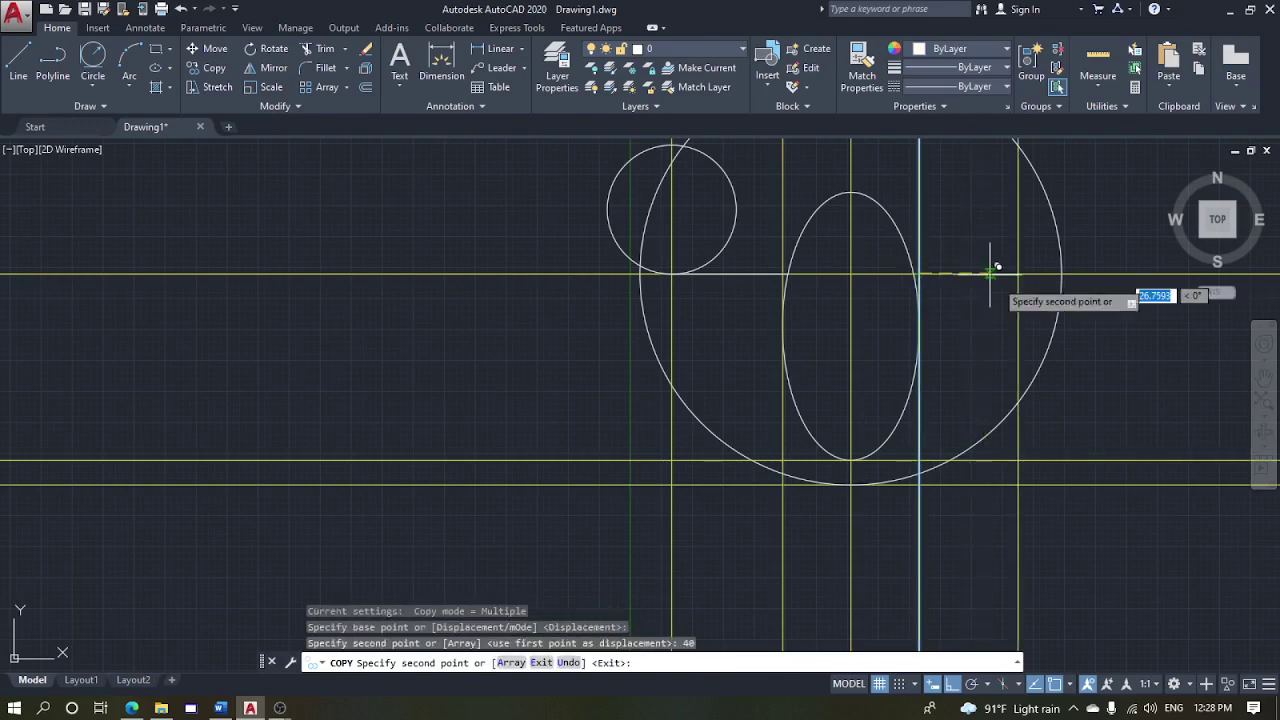
pyautogui.scroll(-2, 1010, 290)
pyautogui.press('Escape')
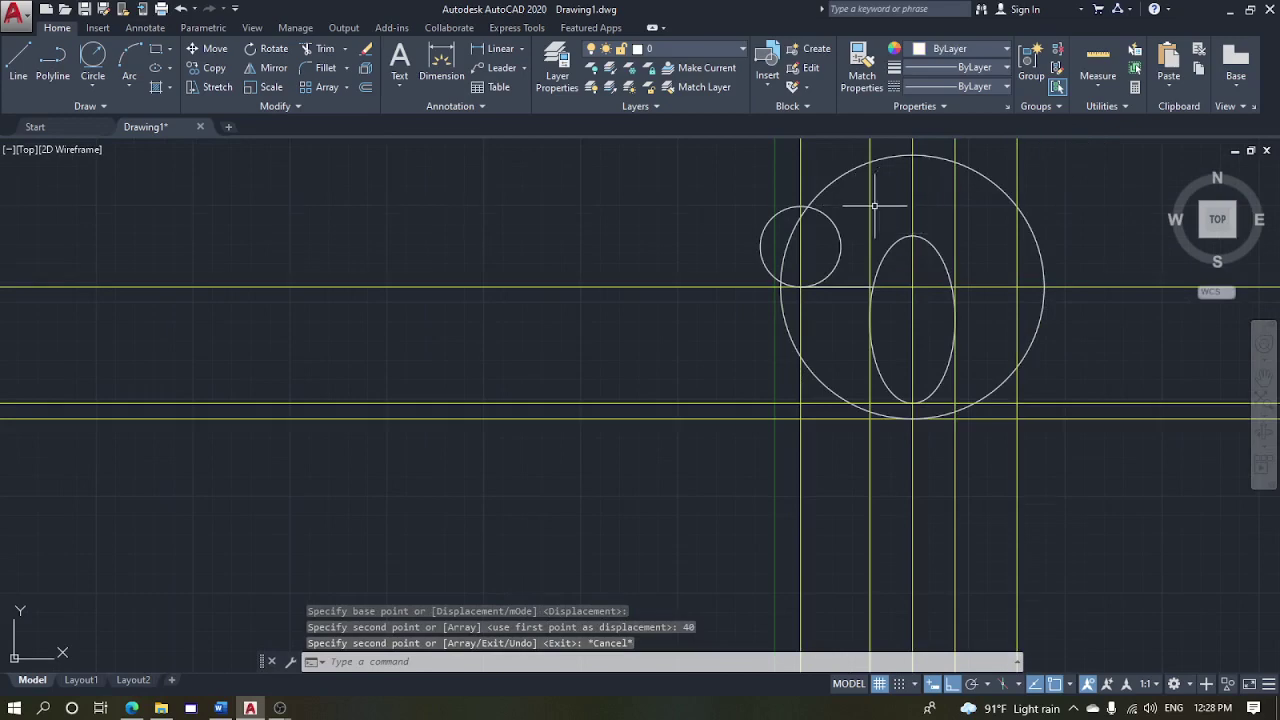
# Draw a circle of radius 20 tangent to the large circle's lower right and the horizontal construction line through the ellipse's bottom
pyautogui.moveTo(869, 206); pyautogui.dragTo(871, 246, button='middle')
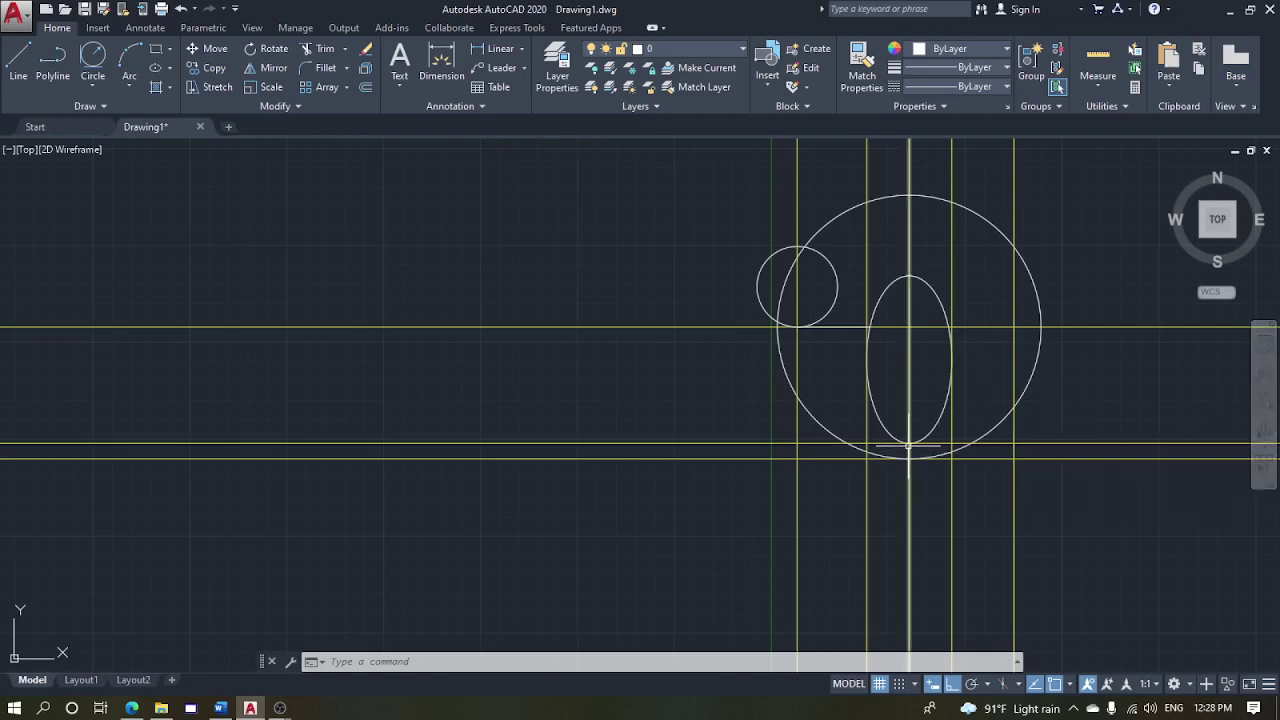
pyautogui.scroll(2, 1000, 454)
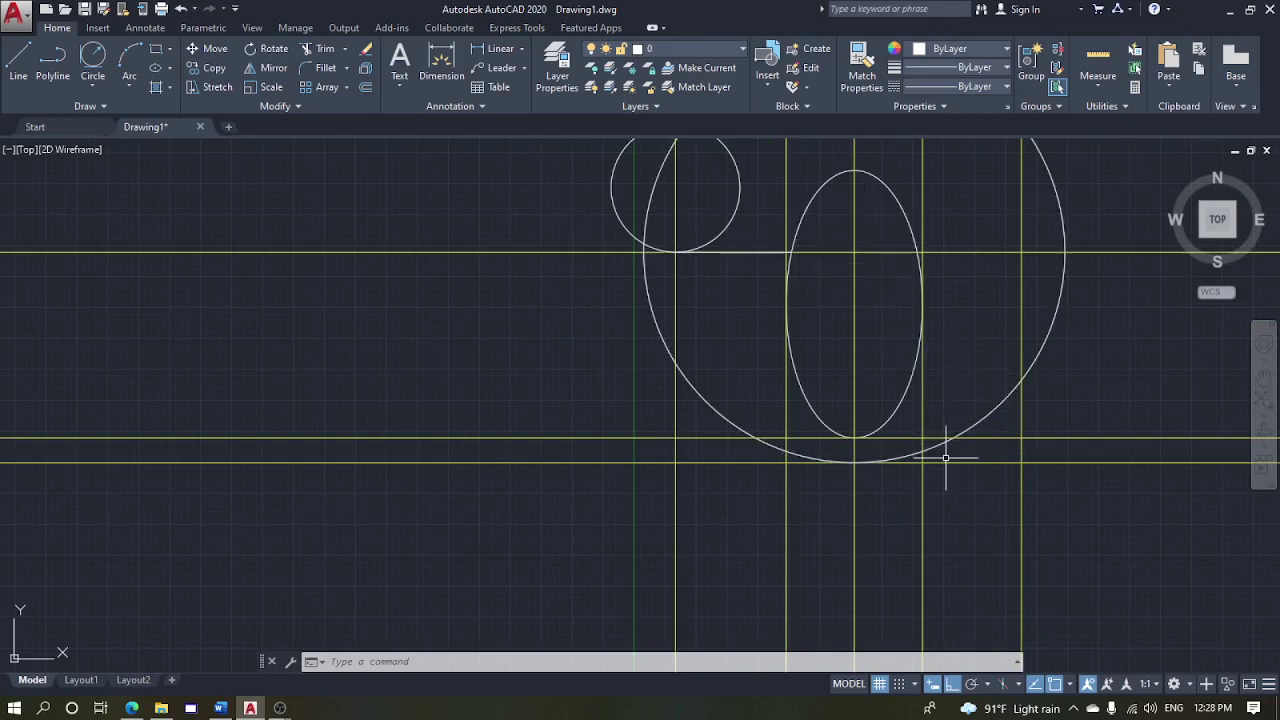
pyautogui.click(93, 60)
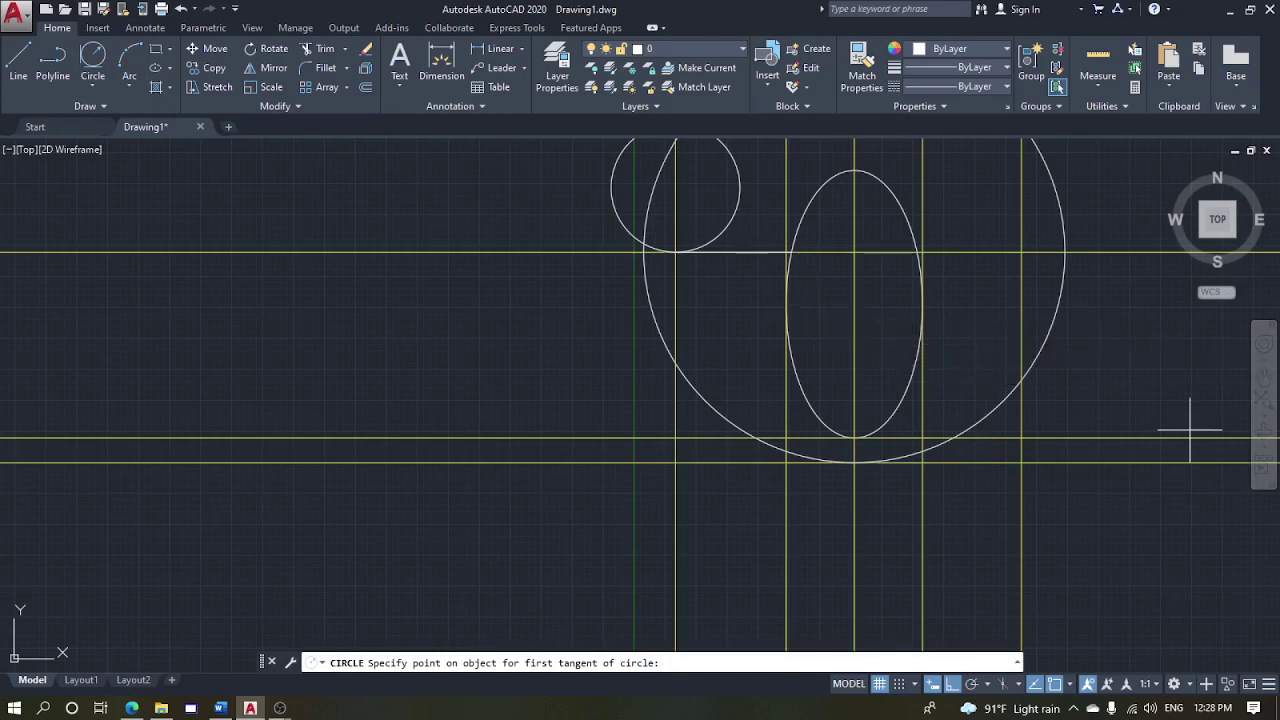
pyautogui.click(935, 447)
pyautogui.click(986, 438)
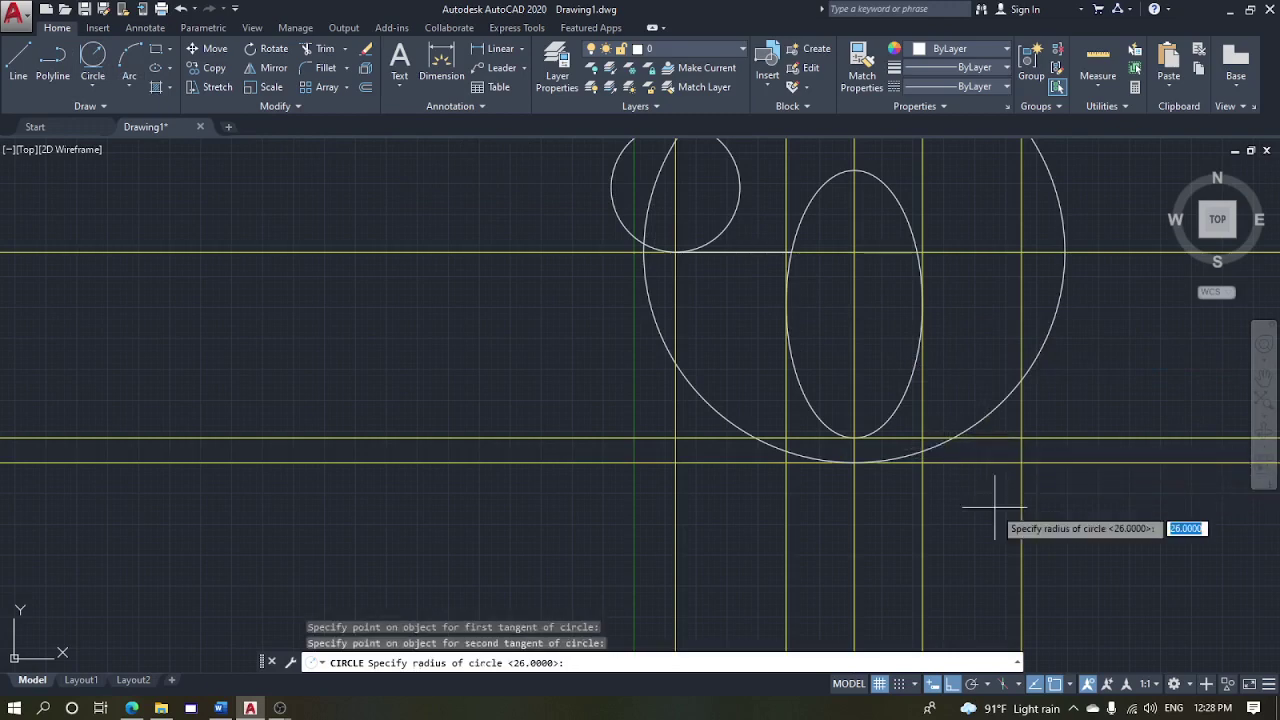
pyautogui.write('20')
pyautogui.press('Return')
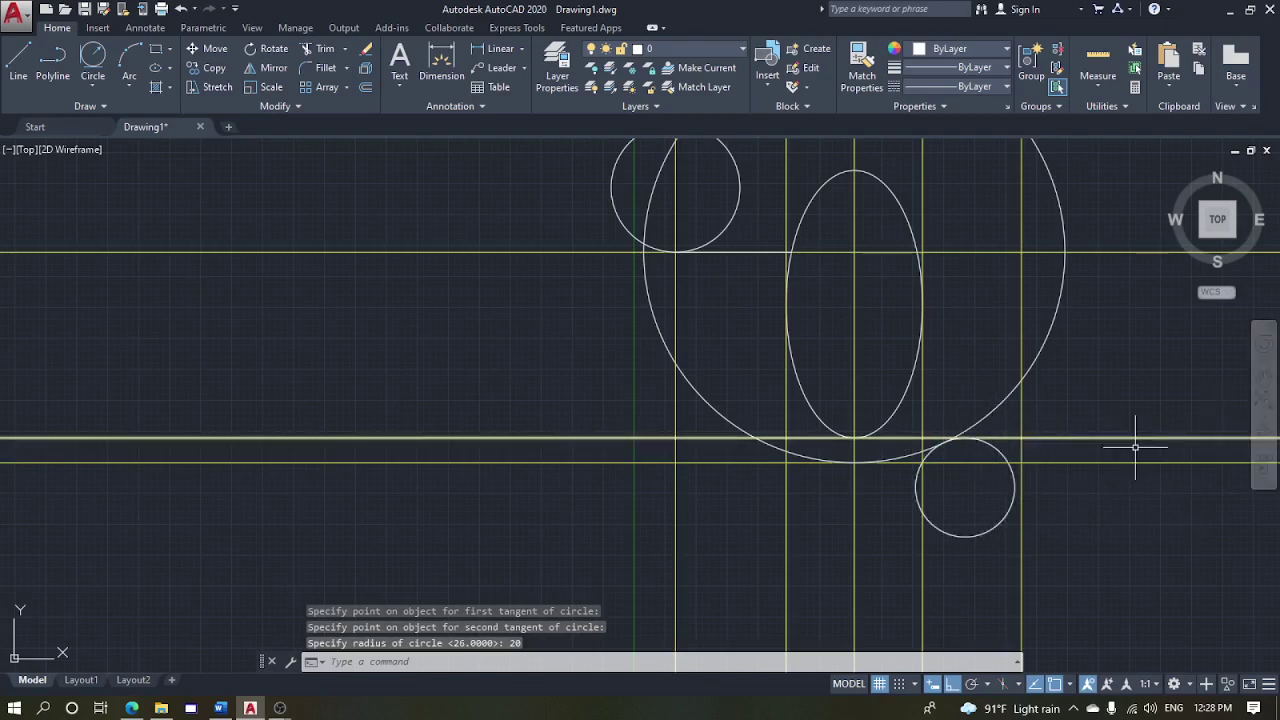
pyautogui.scroll(2, 1134, 443)
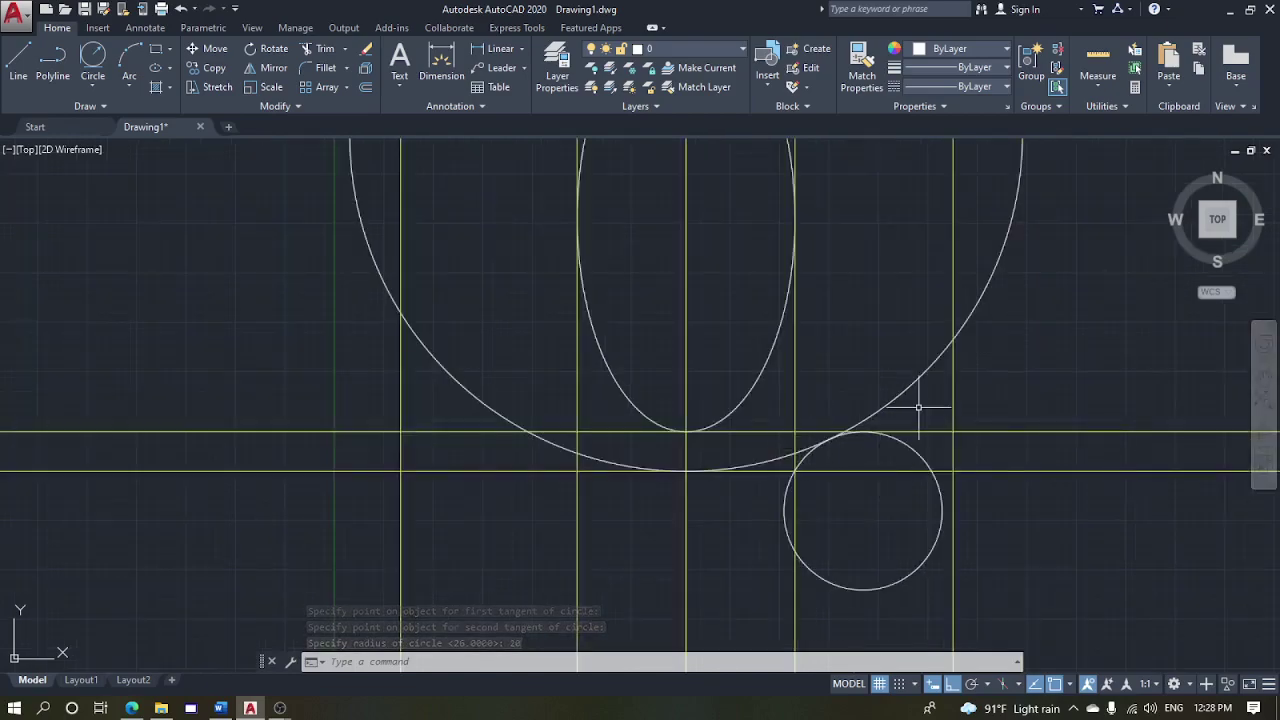
pyautogui.scroll(-3, 920, 400)
pyautogui.press('Escape')
pyautogui.press('Escape')
pyautogui.press('Escape')
# Trim the large circle between the new tangent circle and the ellipse-bottom construction line, and between the ellipse's left and center vertical construction lines
pyautogui.scroll(5, 900, 405)
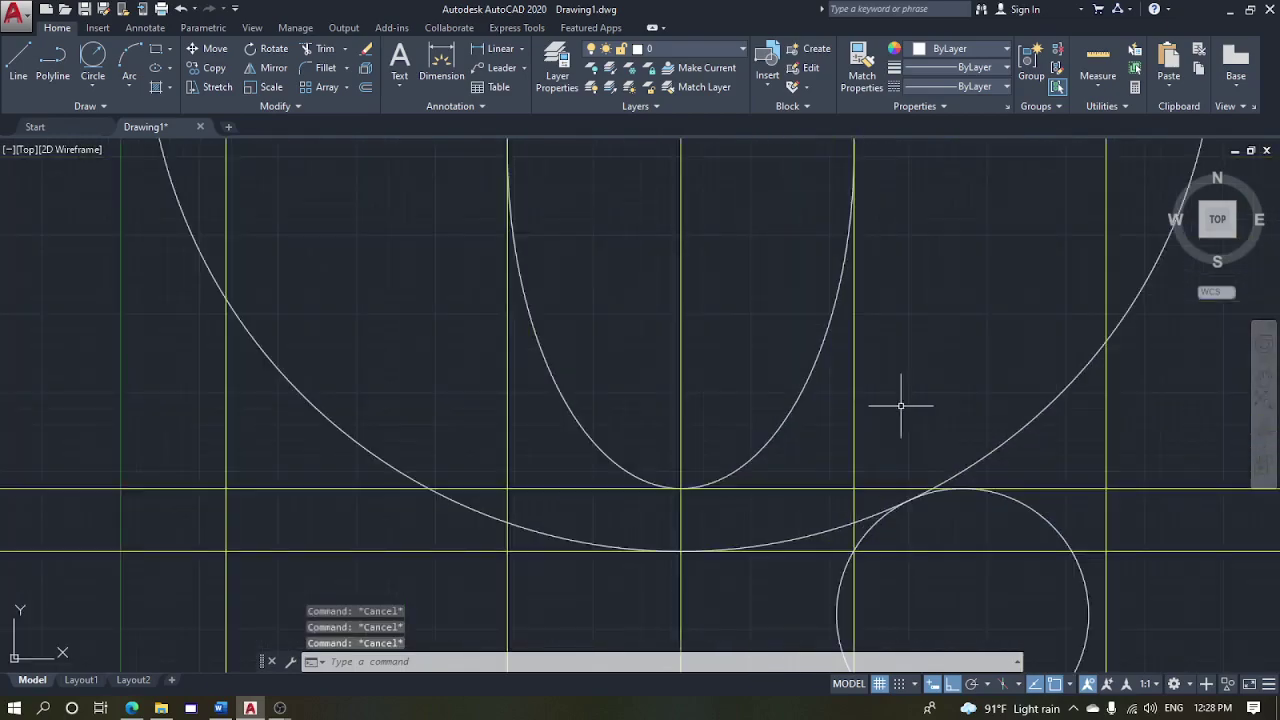
pyautogui.write('tr')
pyautogui.press('Return')
pyautogui.press('Return')
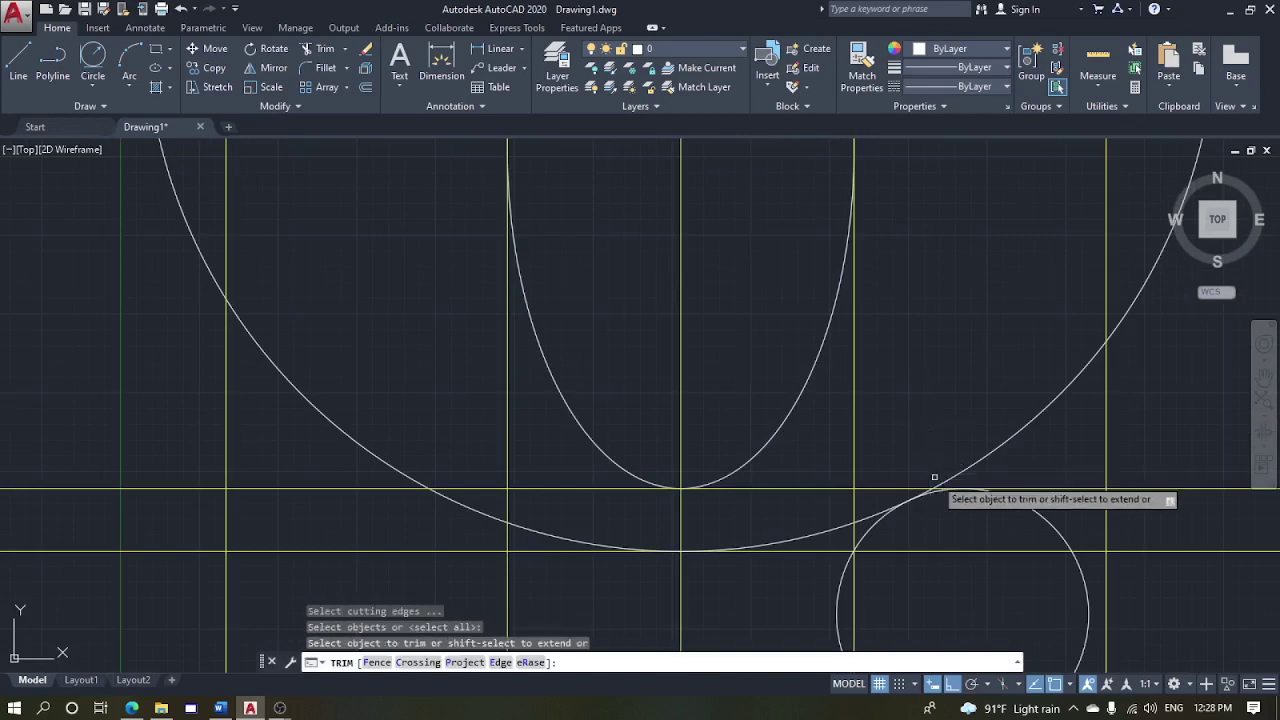
pyautogui.scroll(2, 930, 472)
pyautogui.scroll(2, 927, 497)
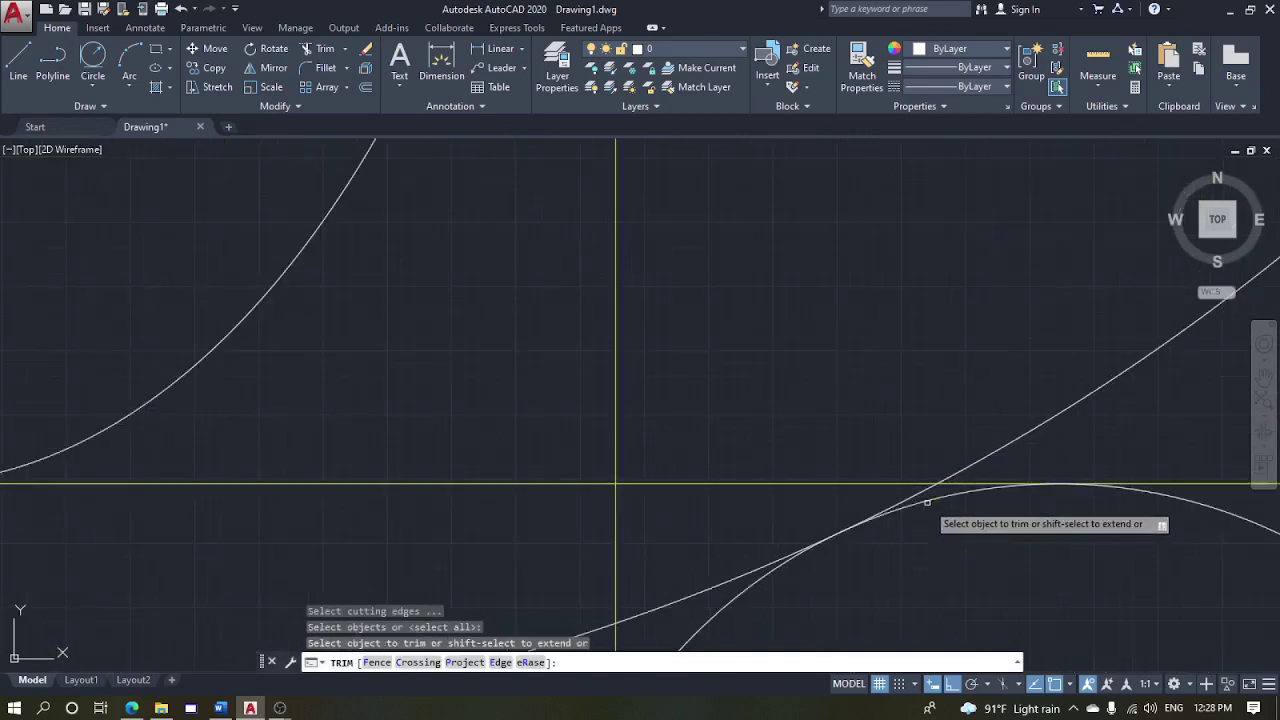
pyautogui.click(920, 491)
pyautogui.scroll(-2, 1016, 447)
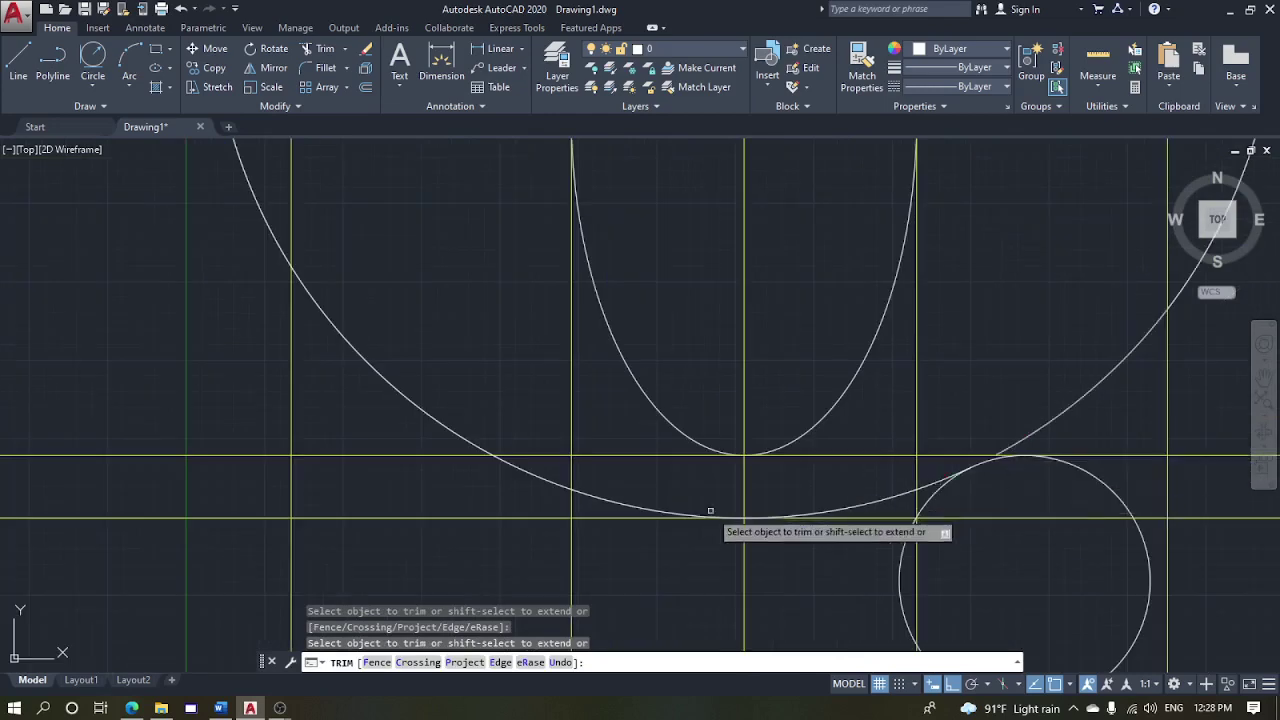
pyautogui.click(626, 507)
pyautogui.scroll(-4, 655, 468)
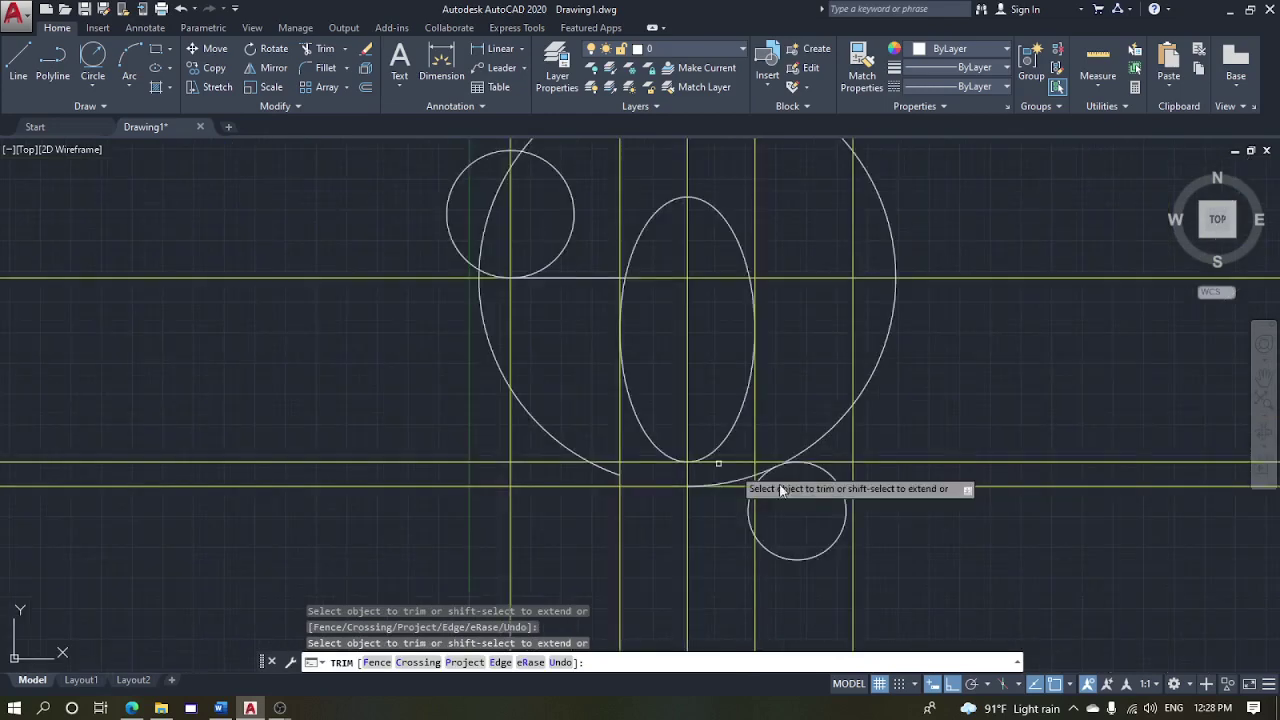
pyautogui.press('Escape')
# Mirror the large circle's short bottom arc about the vertical axis through the radius-20 circle's top point, keeping the source arc
pyautogui.click(733, 480)
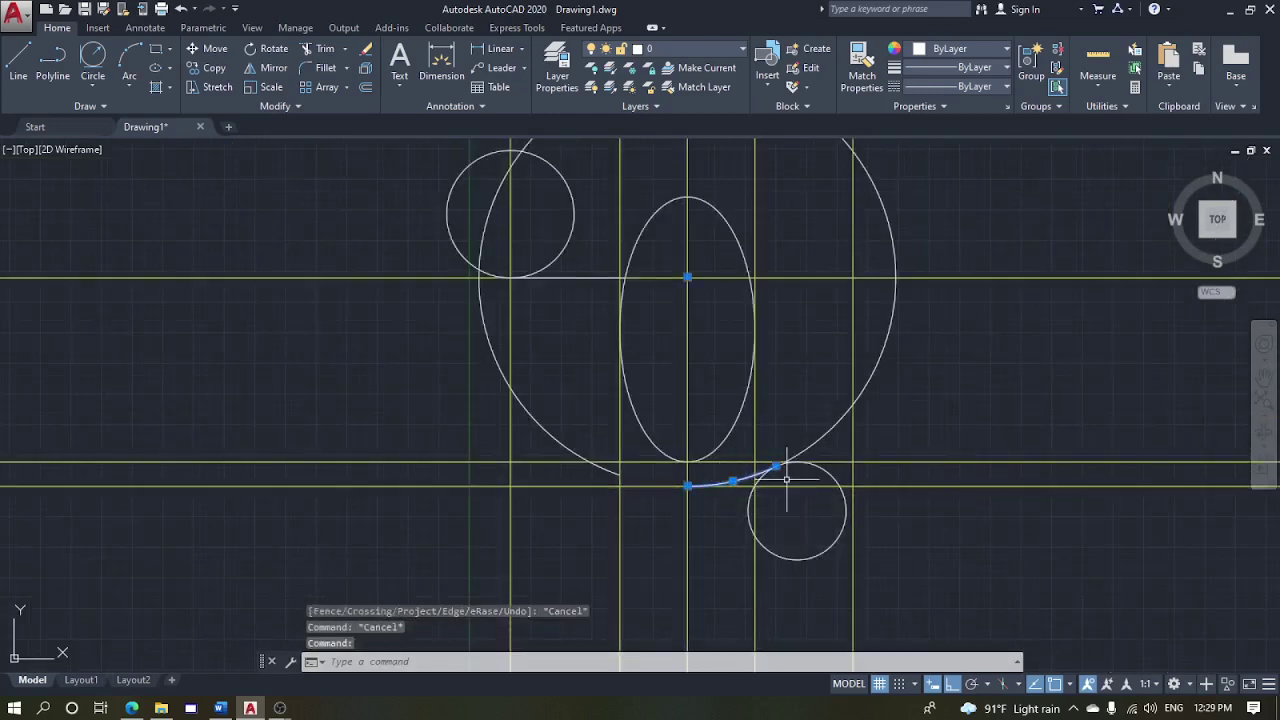
pyautogui.scroll(4, 798, 468)
pyautogui.write('mi')
pyautogui.press('Return')
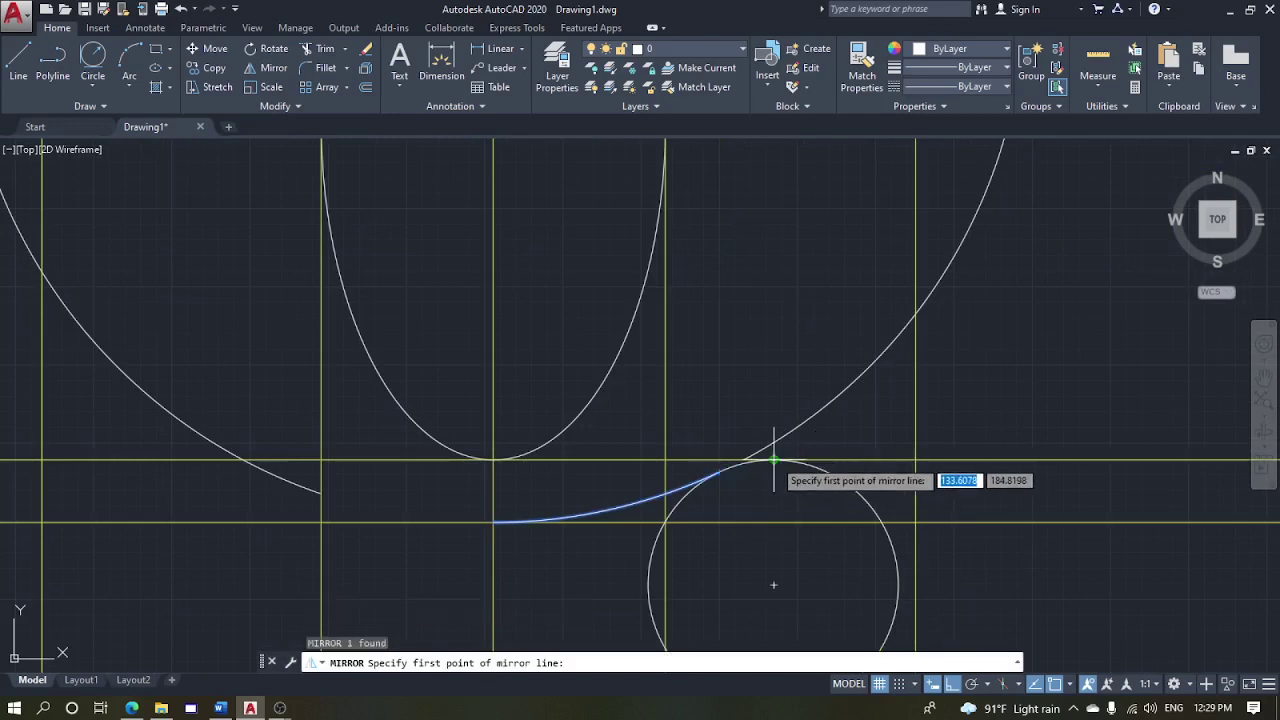
pyautogui.click(774, 461)
pyautogui.click(778, 528)
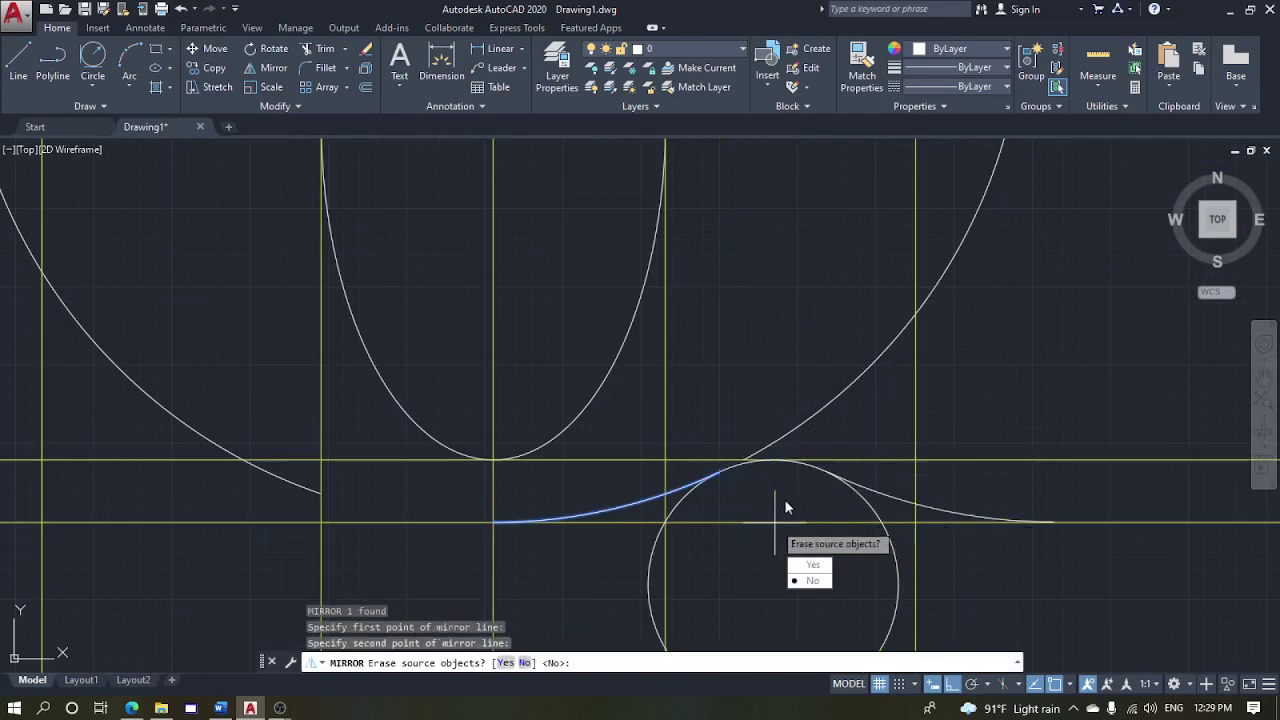
pyautogui.scroll(-4, 800, 491)
pyautogui.press('Return')
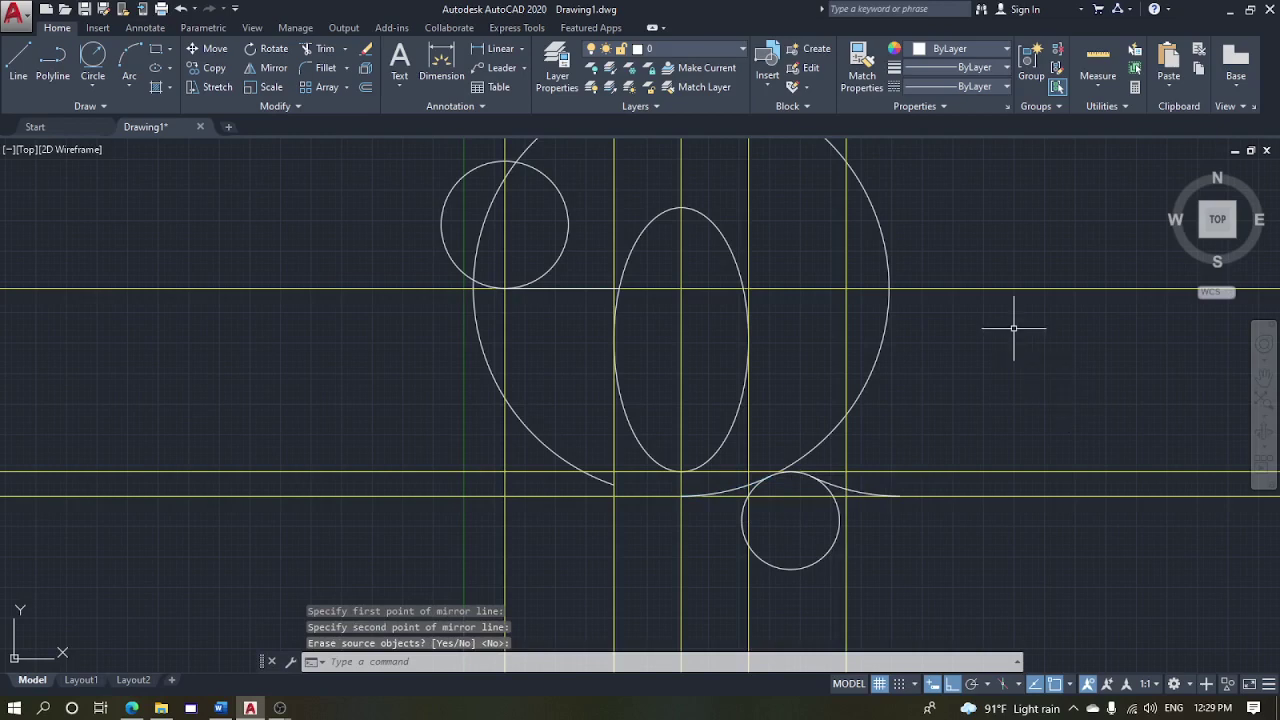
pyautogui.press('Escape')
pyautogui.press('Escape')
# Draw a vertical line from the mirrored arc's right end up to the horizontal construction line through the ellipse's bottom
pyautogui.write('l')
pyautogui.press('Return')
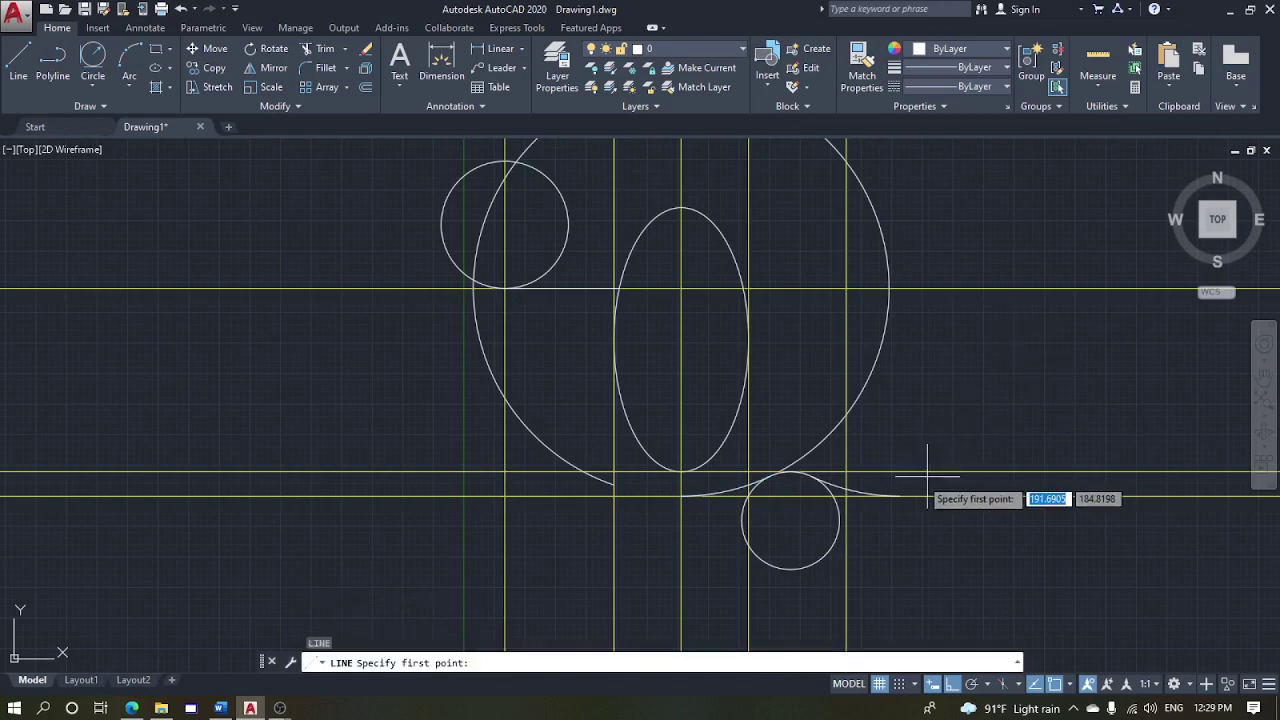
pyautogui.click(900, 495)
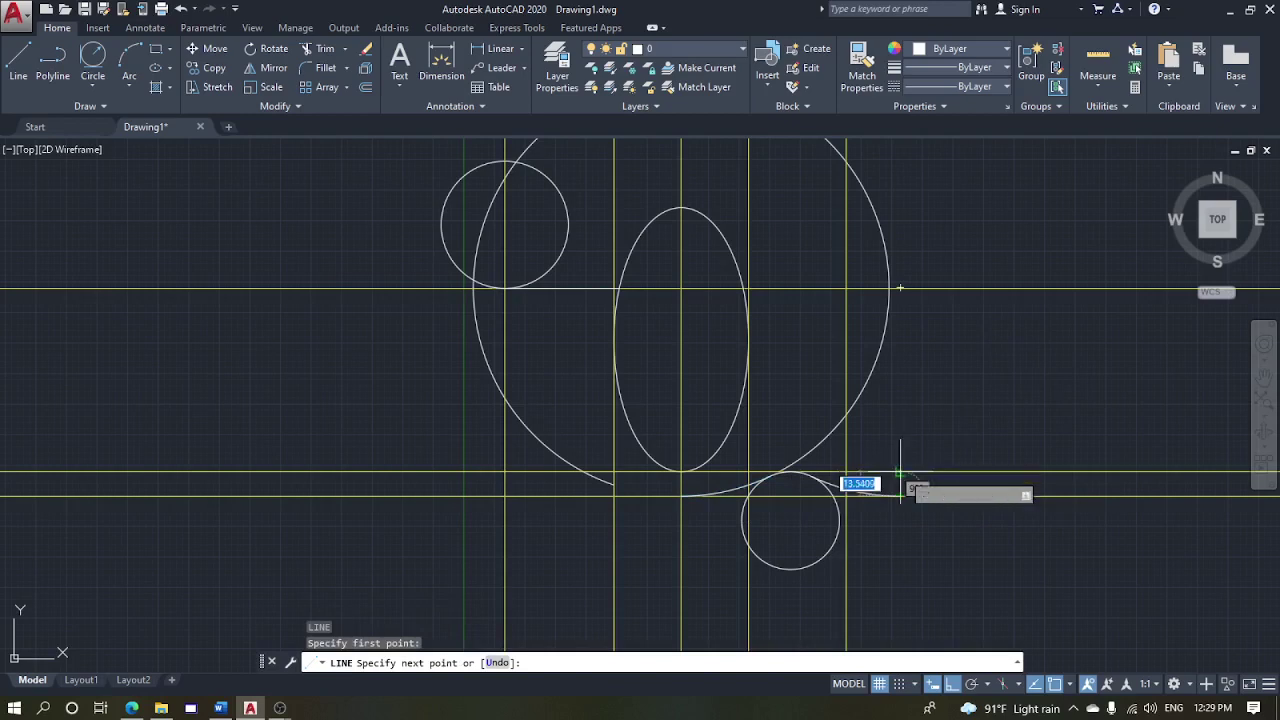
pyautogui.click(900, 472)
pyautogui.press('Escape')
pyautogui.press('Escape')
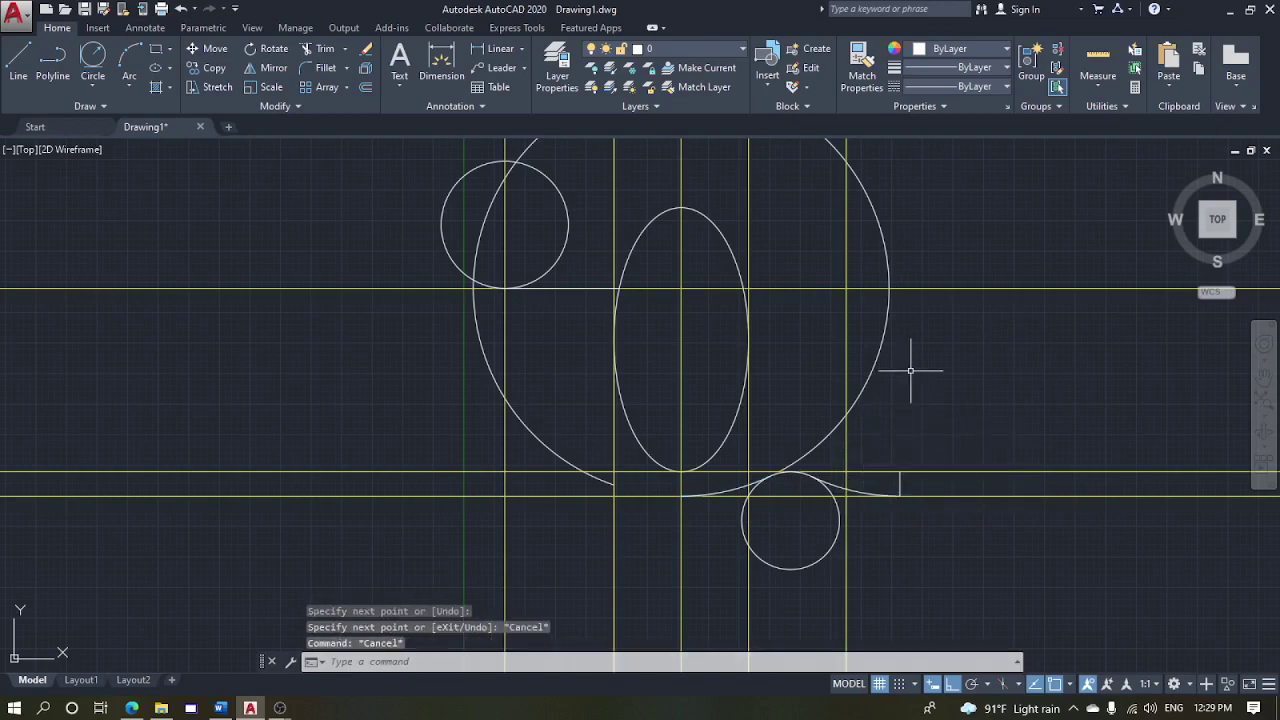
pyautogui.scroll(-3, 921, 350)
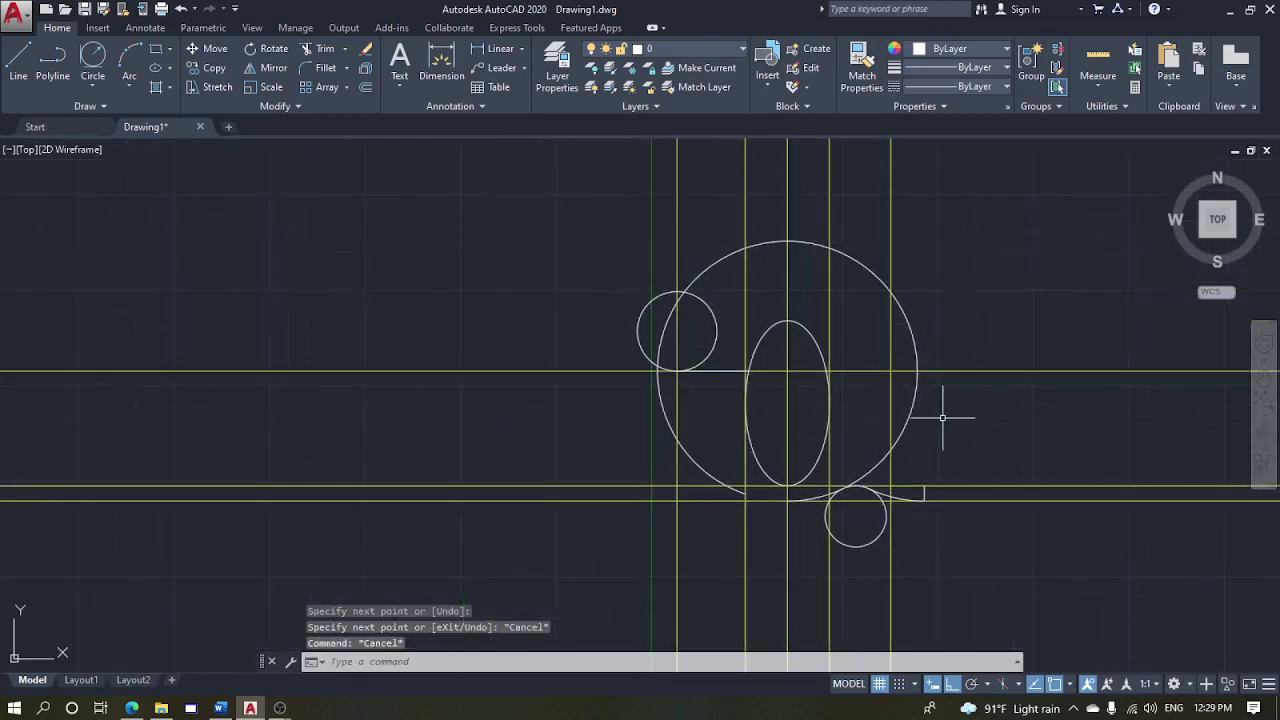
pyautogui.moveTo(943, 441); pyautogui.dragTo(948, 476, button='middle')
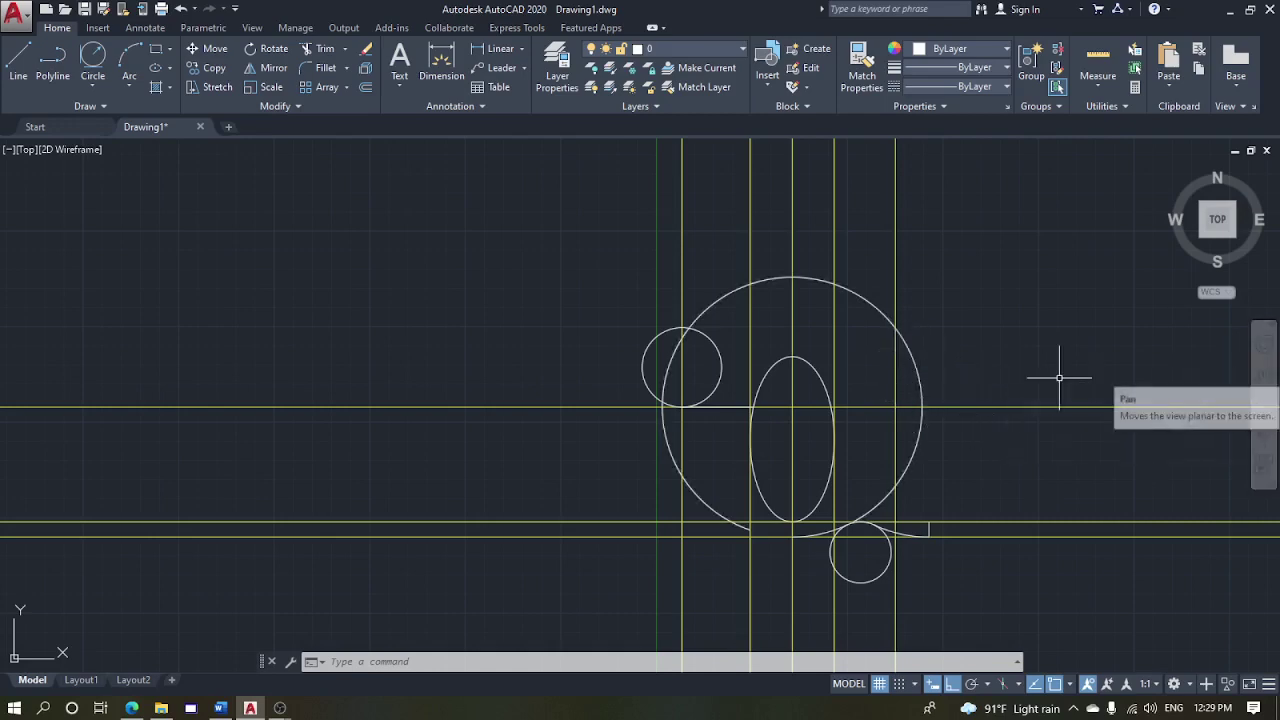
pyautogui.click(139, 50)
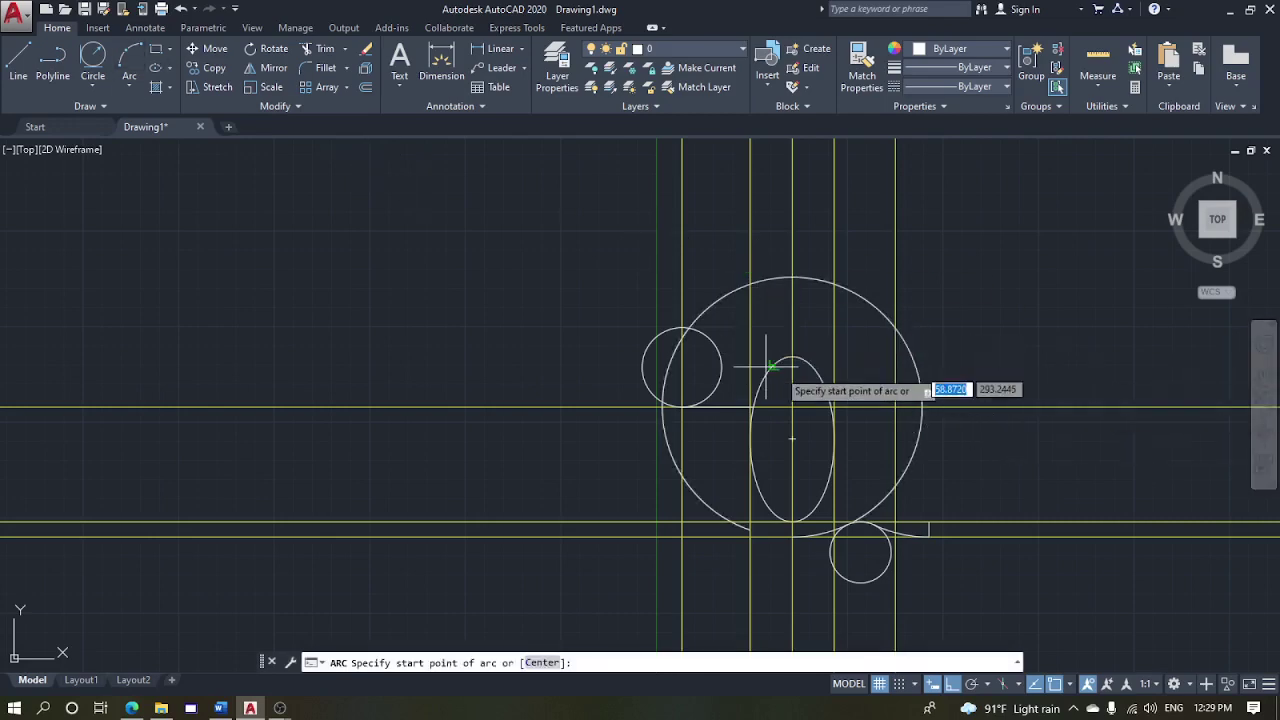
pyautogui.click(896, 407)
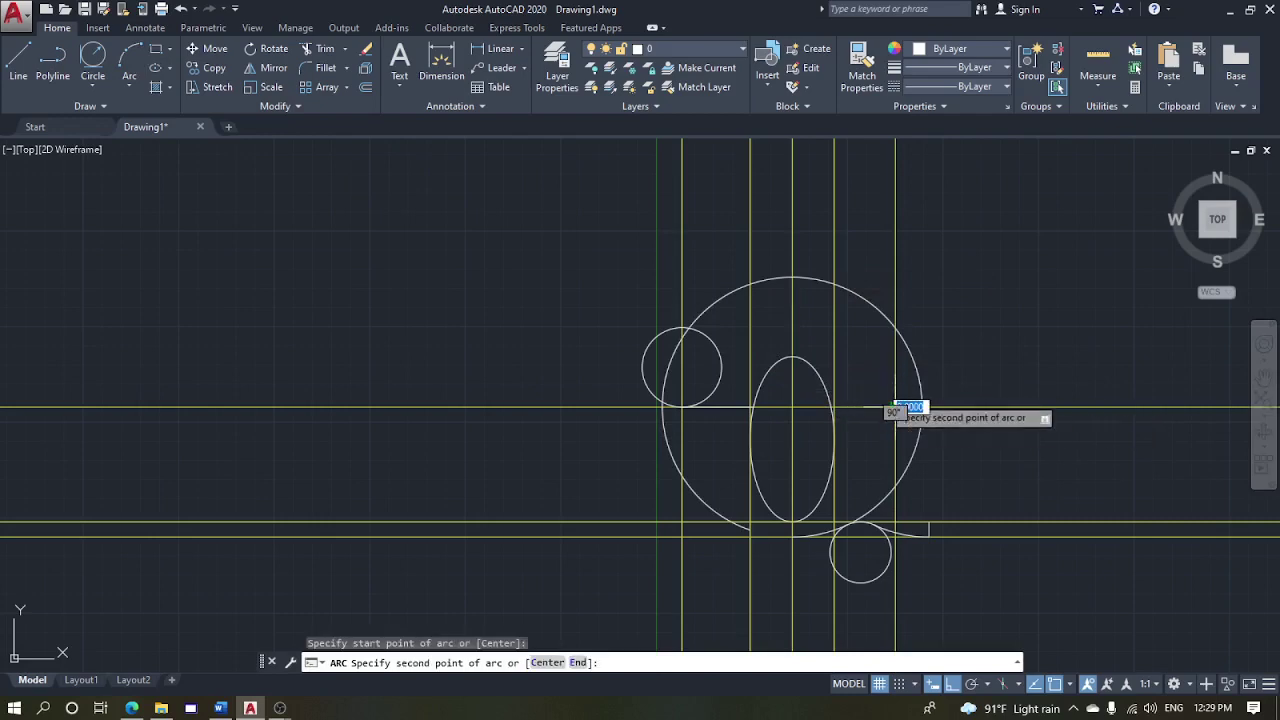
pyautogui.click(673, 328)
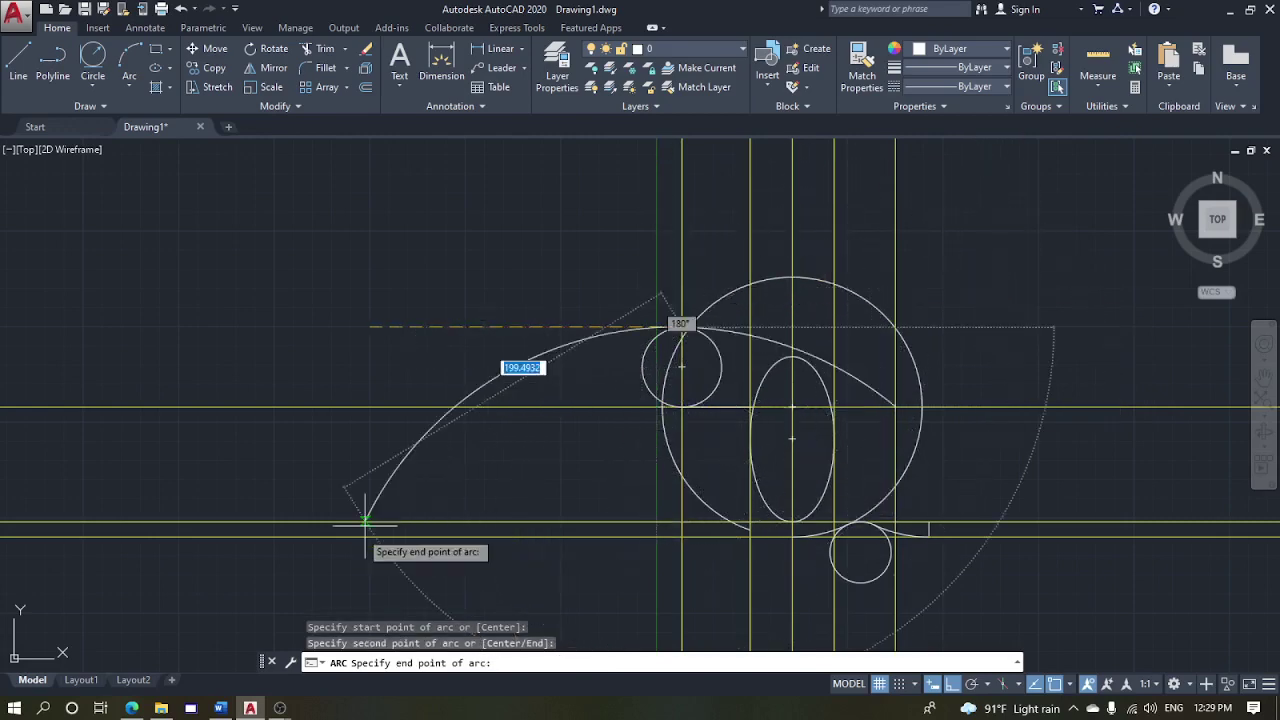
pyautogui.scroll(-3, 366, 521)
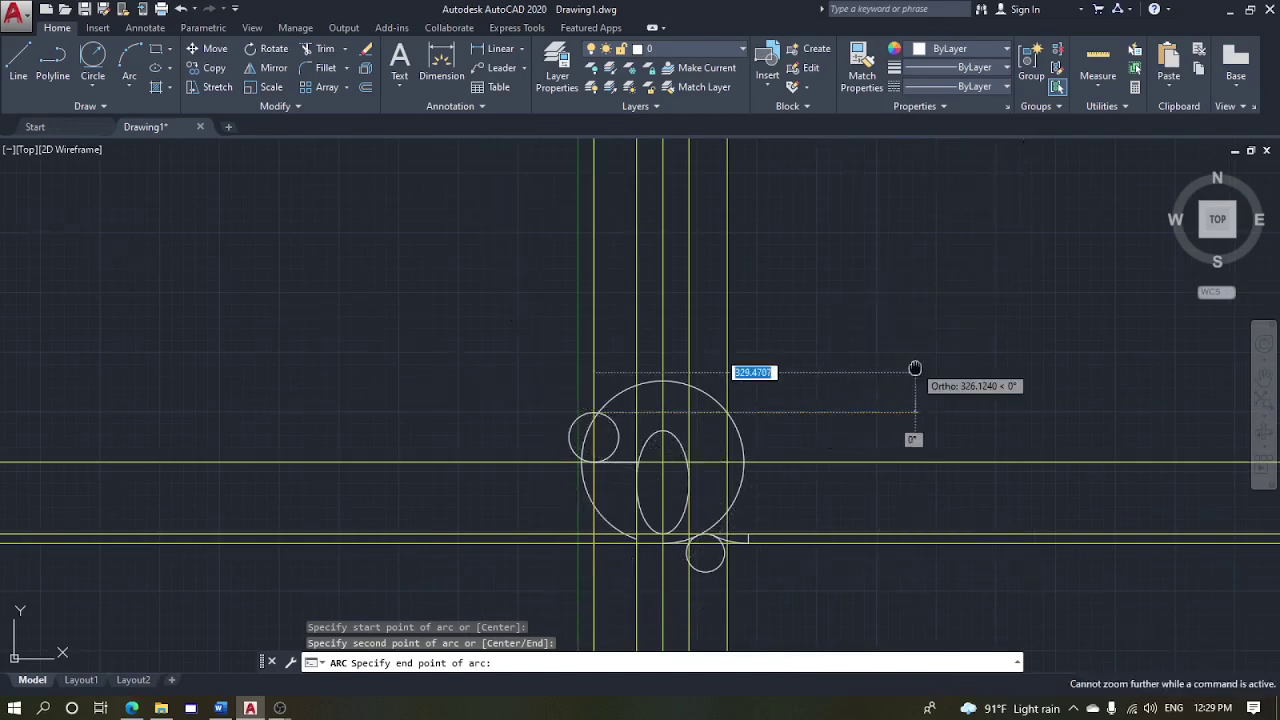
pyautogui.moveTo(915, 368); pyautogui.dragTo(982, 214, button='middle')
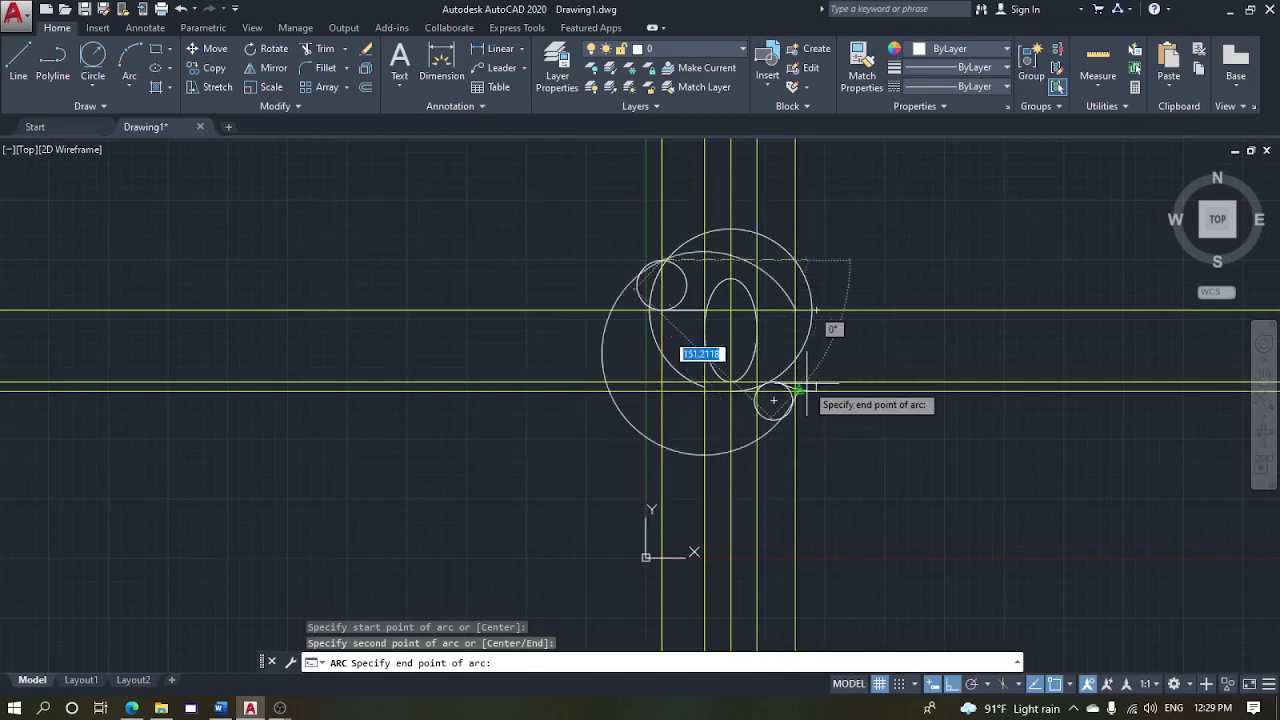
pyautogui.scroll(2, 806, 390)
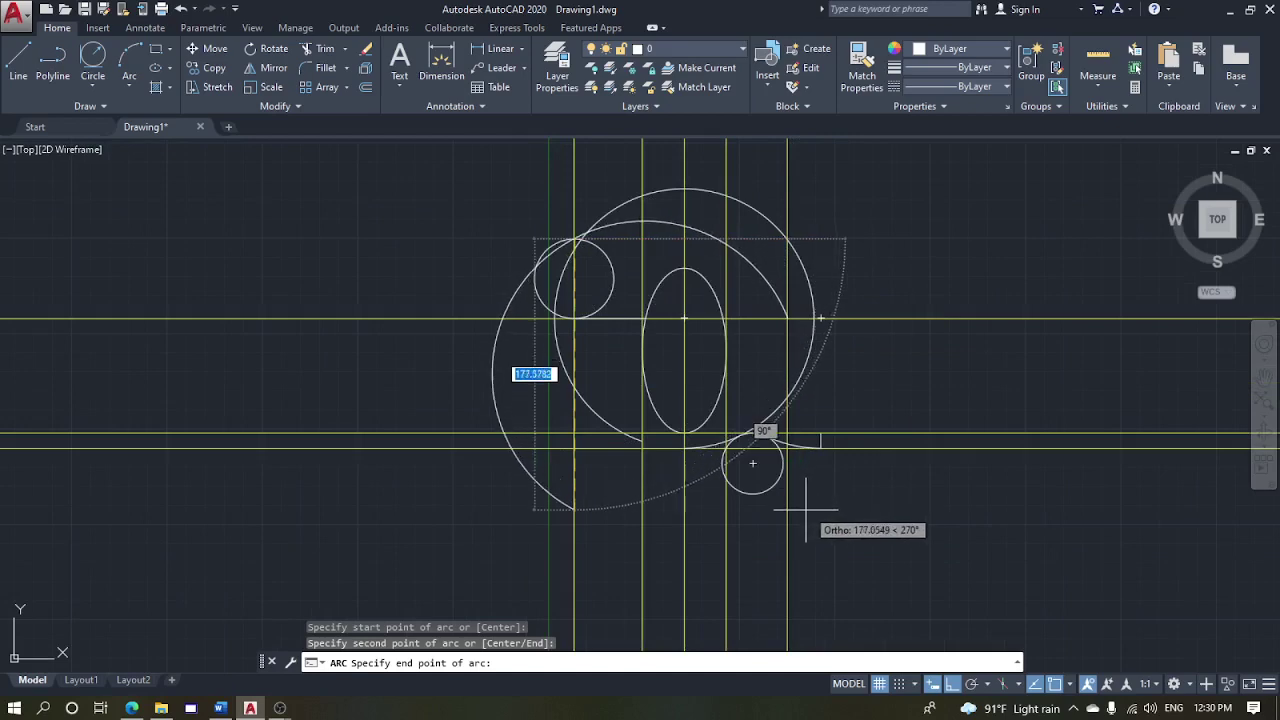
pyautogui.press('Escape')
pyautogui.moveTo(840, 330); pyautogui.dragTo(866, 397, button='middle')
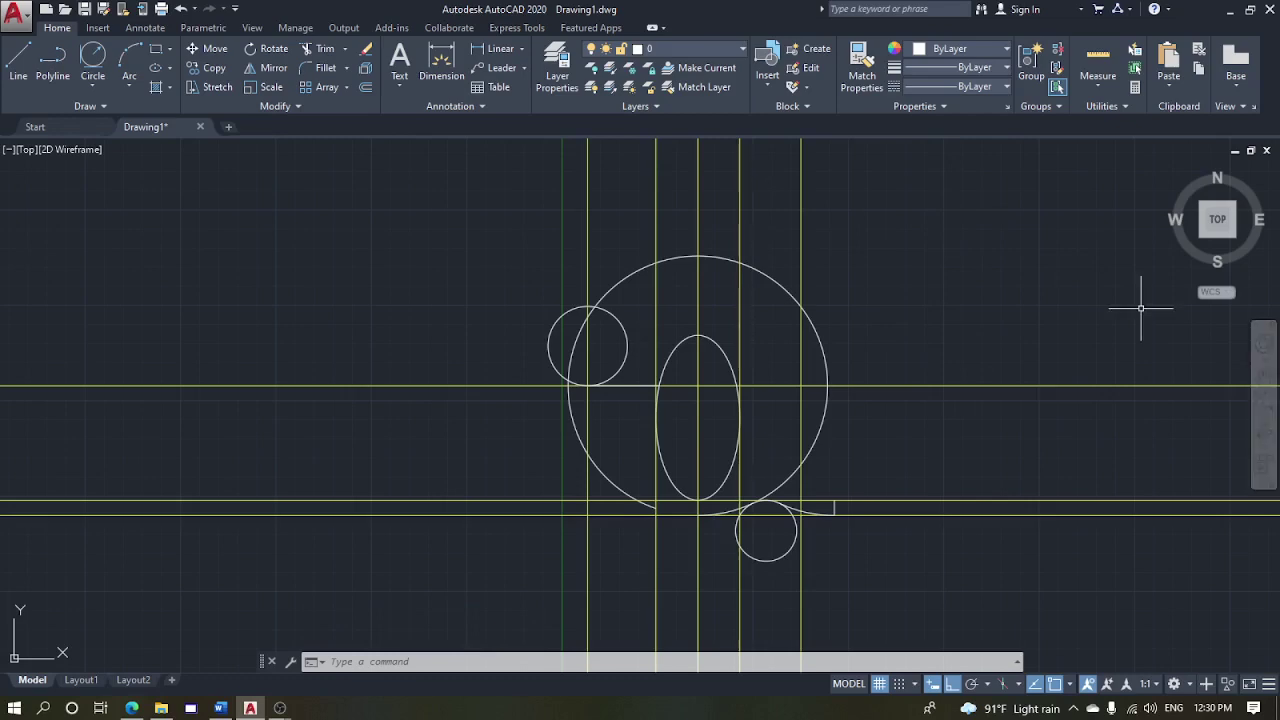
pyautogui.scroll(2, 957, 347)
pyautogui.moveTo(886, 443); pyautogui.dragTo(943, 390, button='middle')
pyautogui.press('Escape')
pyautogui.press('Escape')
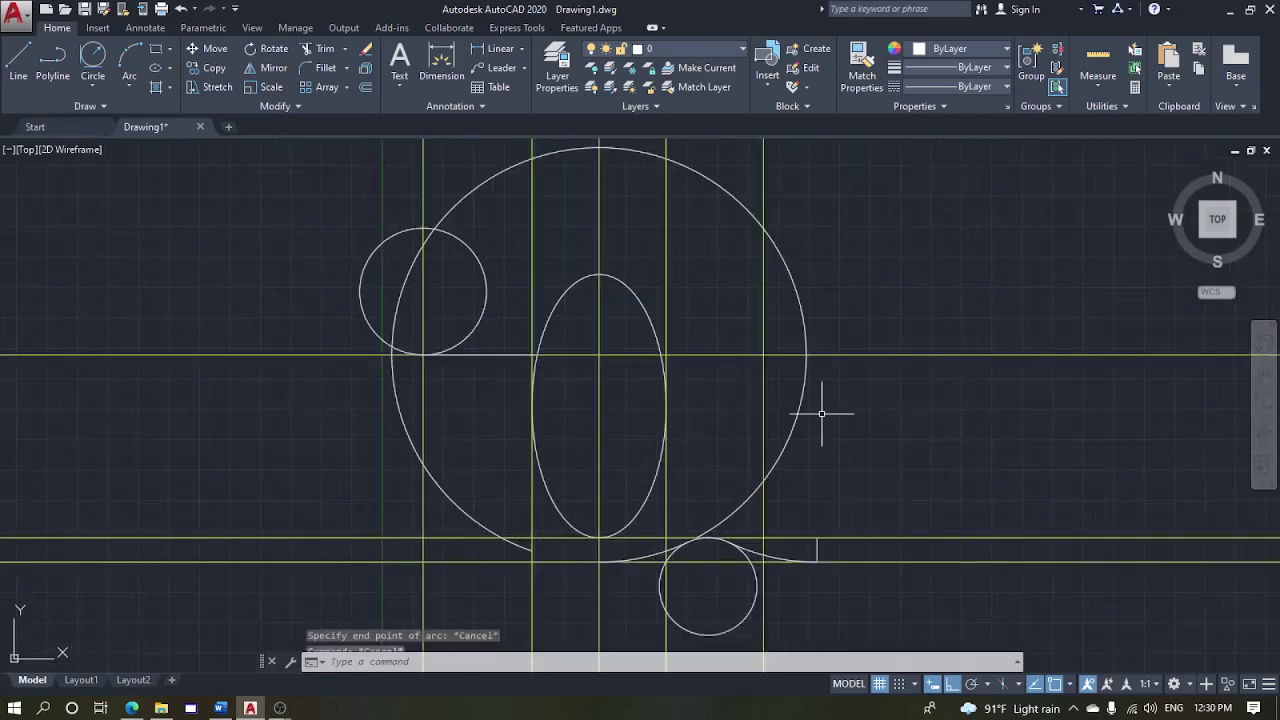
# Copy the left small circle so its top point lands on the large circle's top point
pyautogui.moveTo(617, 246); pyautogui.dragTo(617, 276, button='middle')
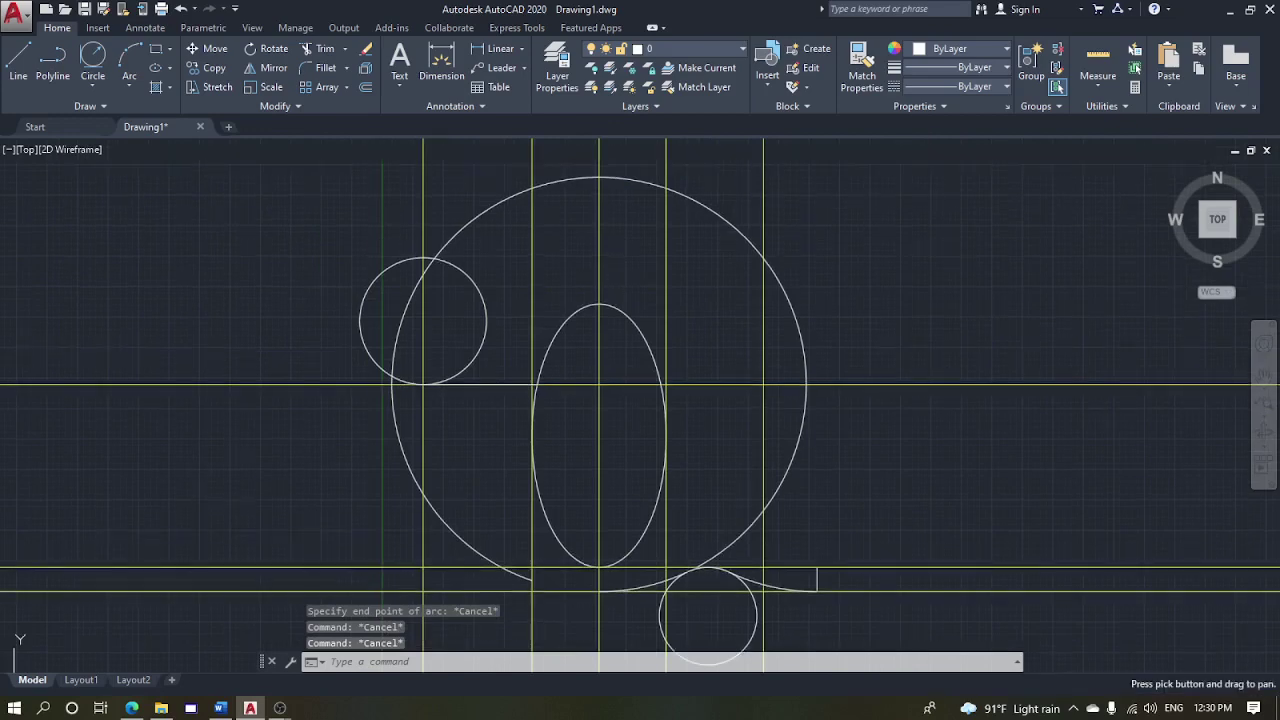
pyautogui.click(487, 332)
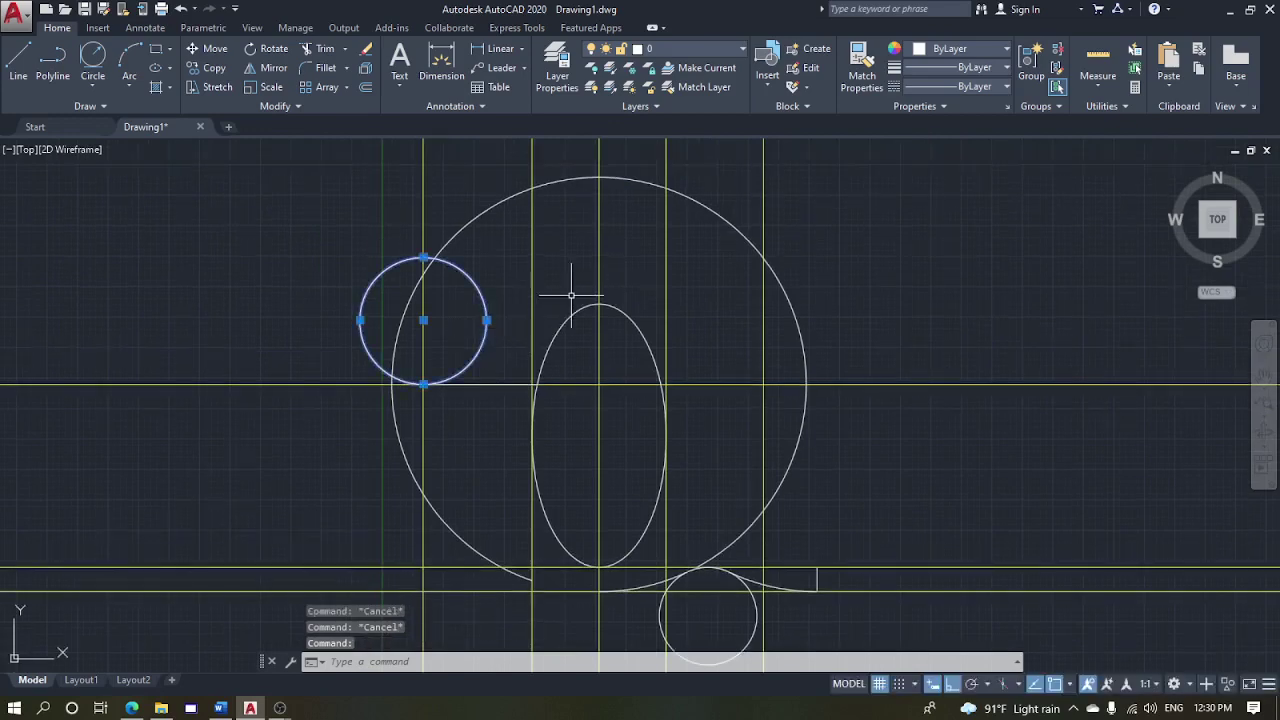
pyautogui.press('Return')
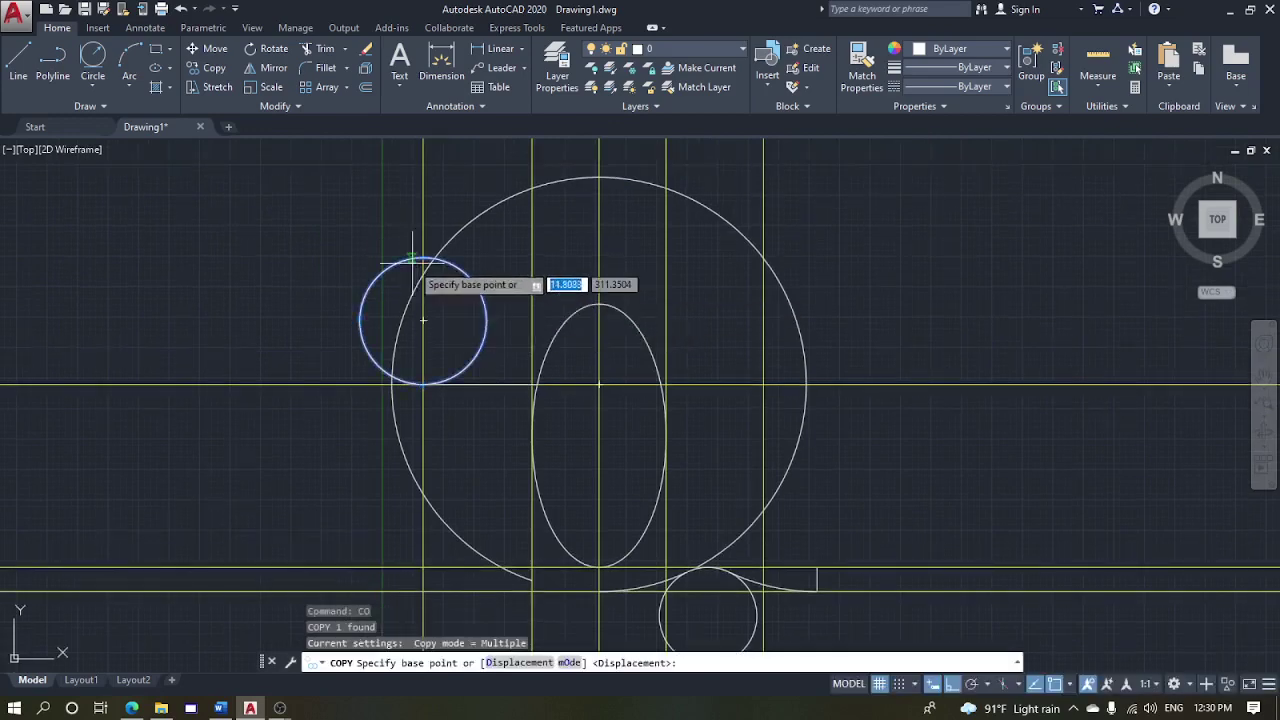
pyautogui.click(423, 320)
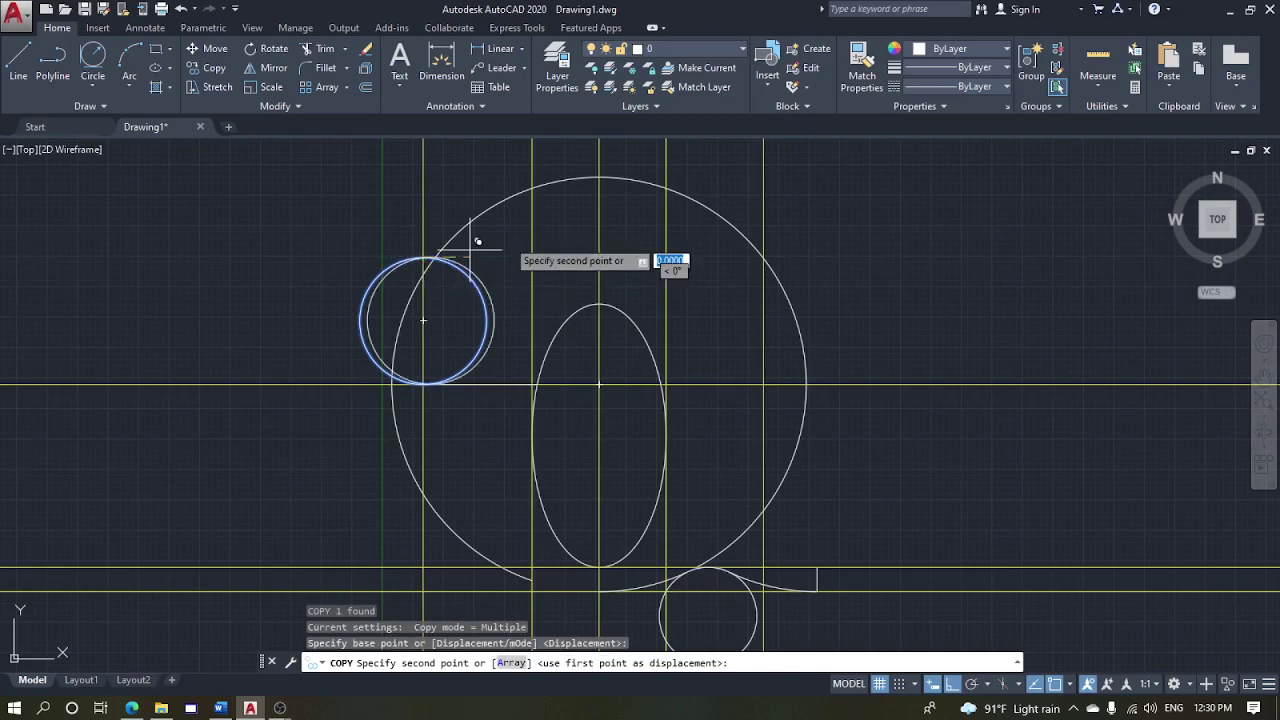
pyautogui.click(599, 177)
pyautogui.moveTo(748, 228); pyautogui.dragTo(742, 225, button='middle')
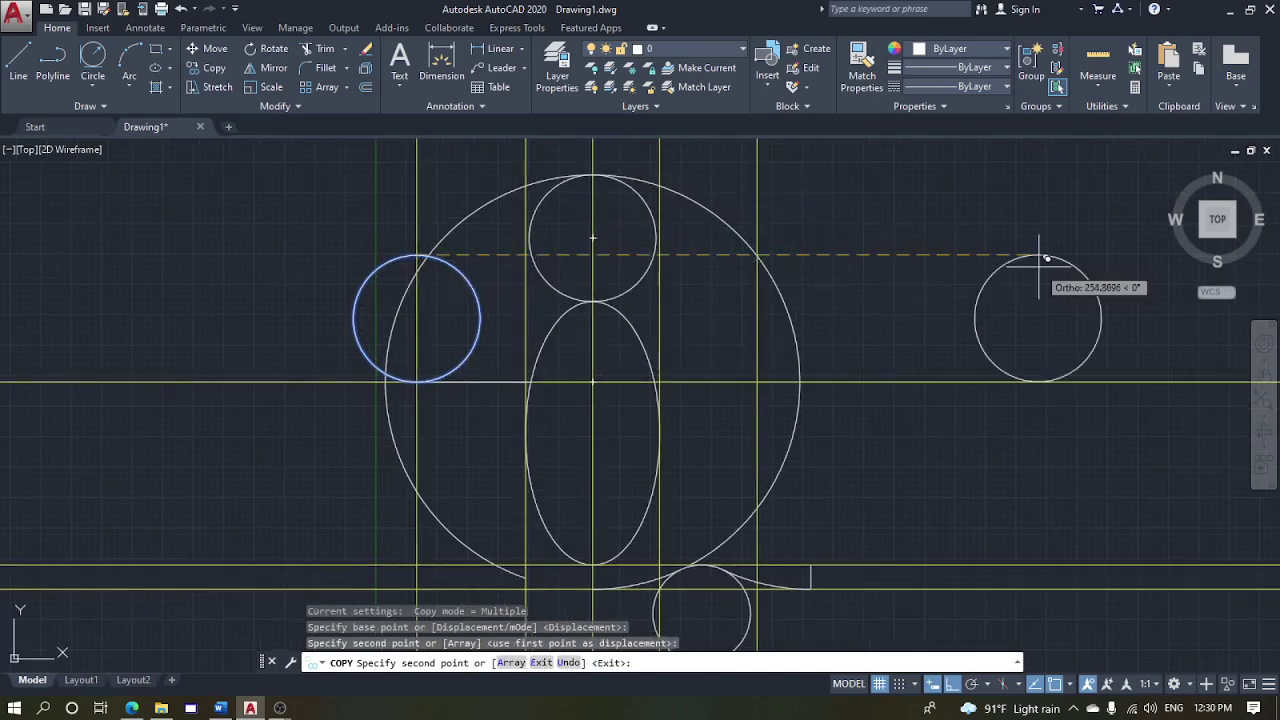
pyautogui.press('Escape')
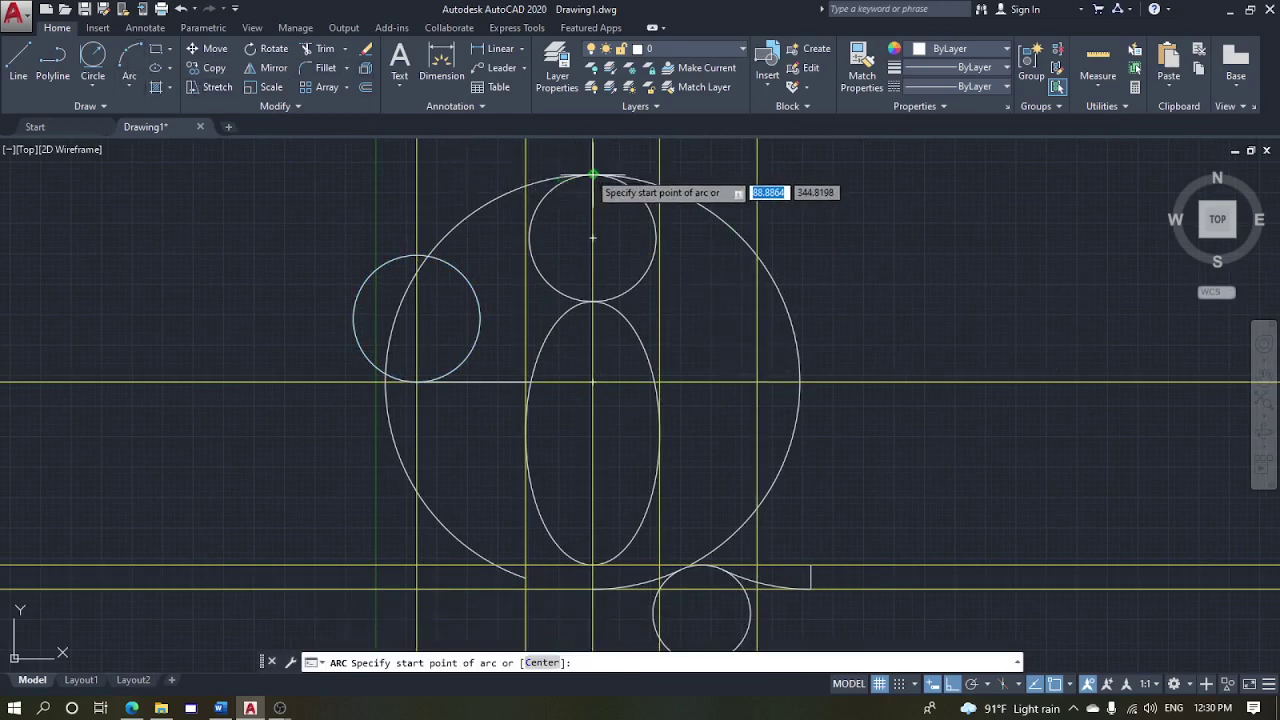
pyautogui.click(593, 175)
pyautogui.click(757, 382)
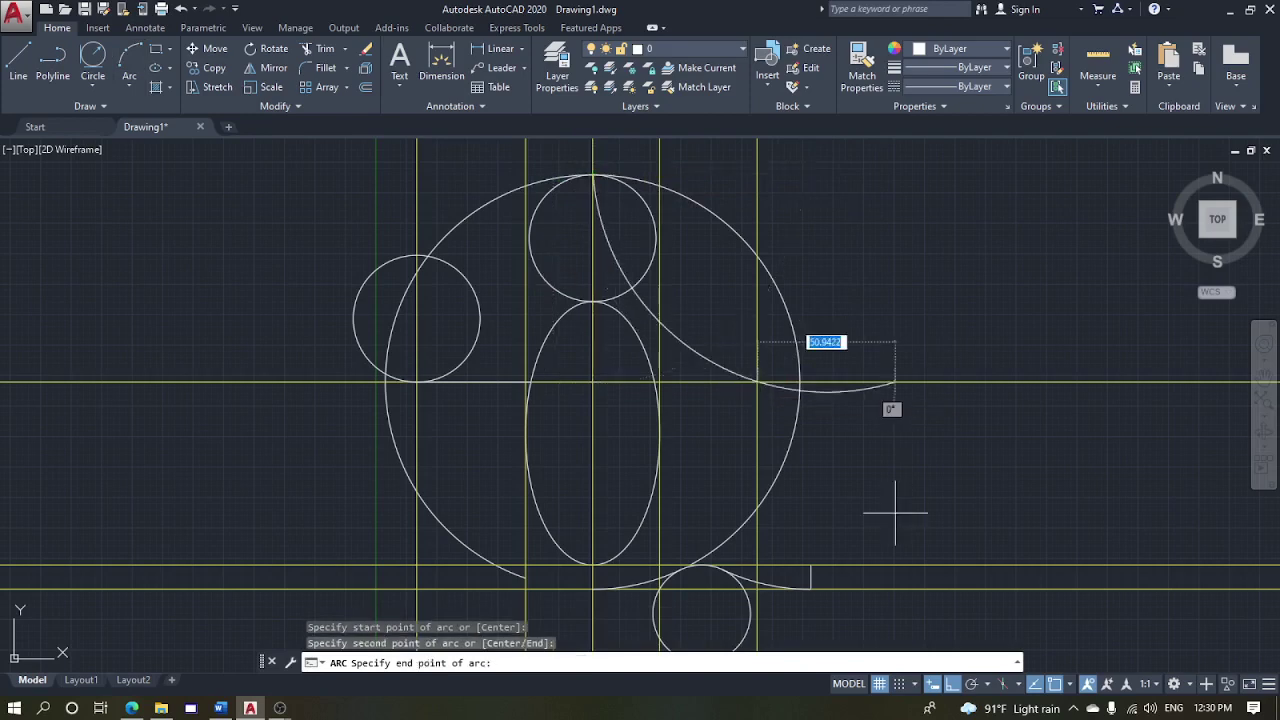
pyautogui.scroll(-4, 928, 290)
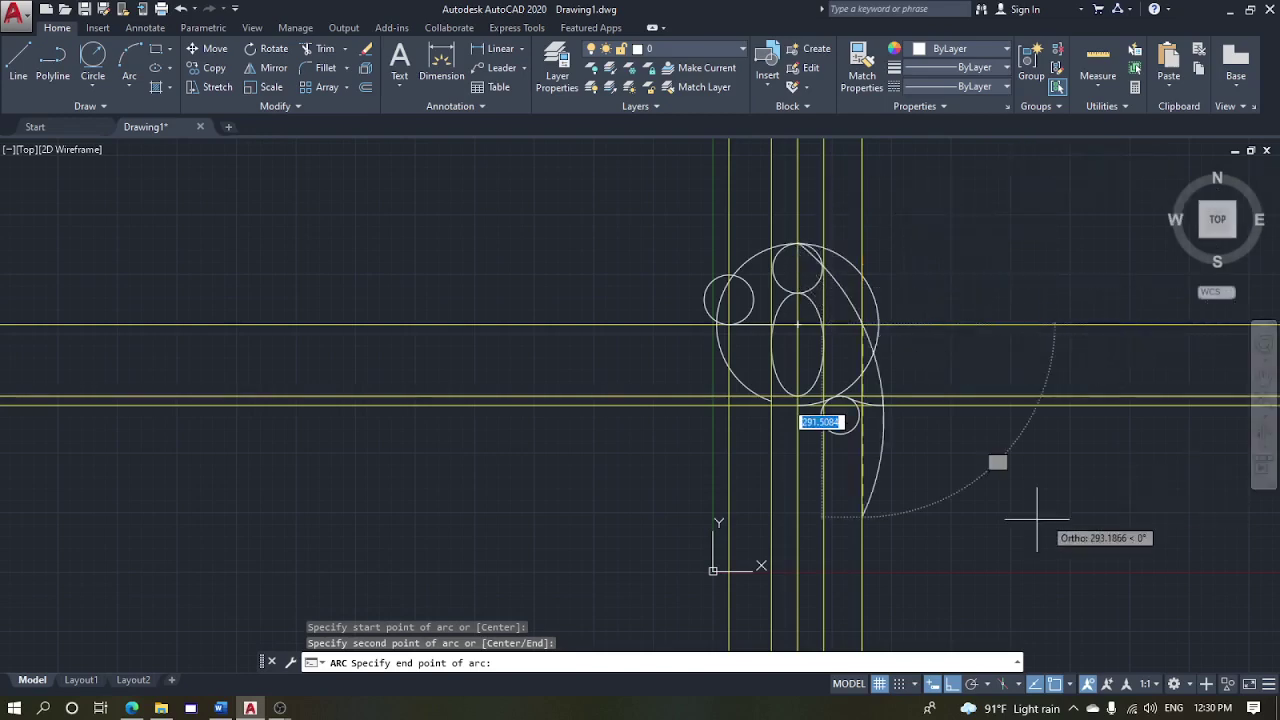
pyautogui.press('Escape')
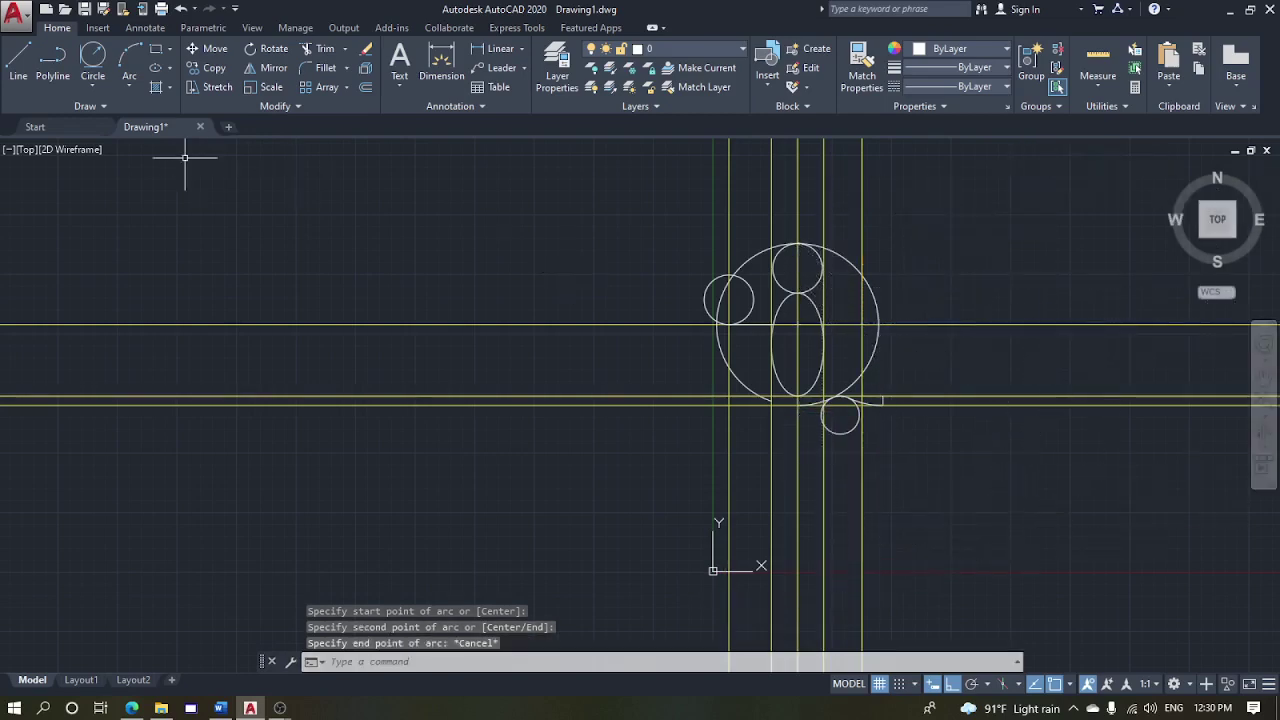
pyautogui.click(128, 85)
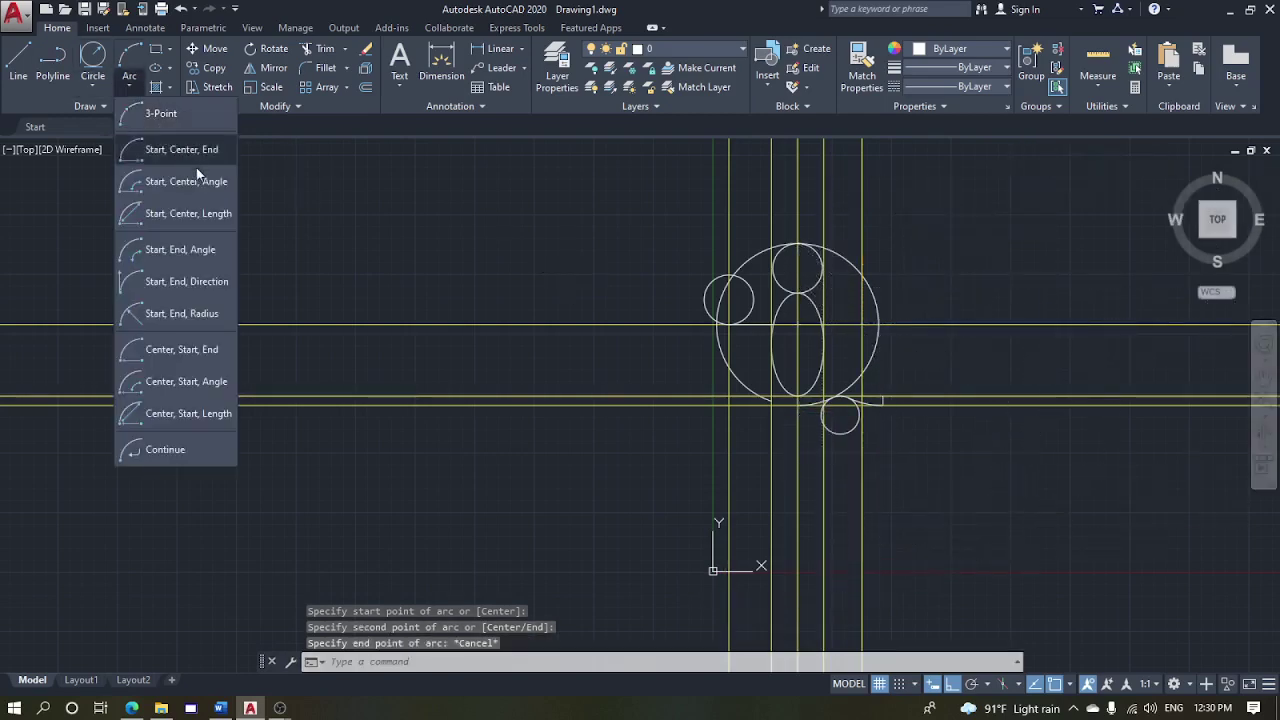
pyautogui.click(172, 114)
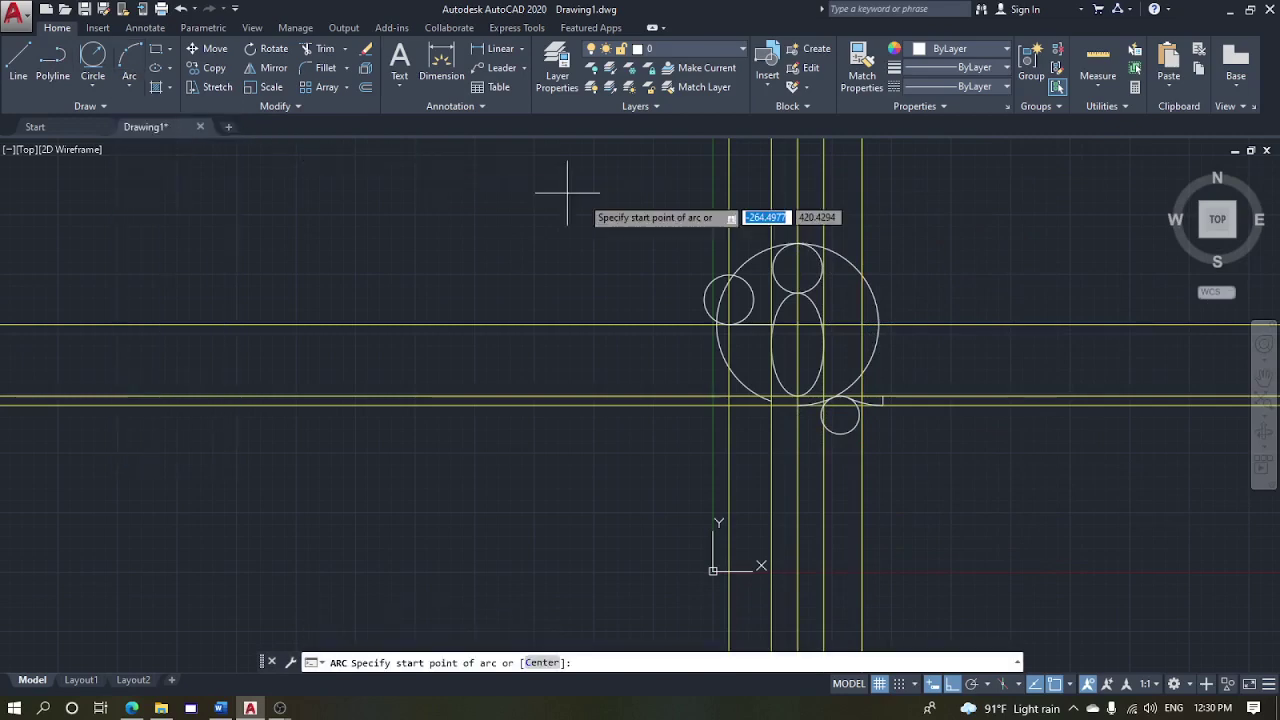
pyautogui.scroll(5, 858, 252)
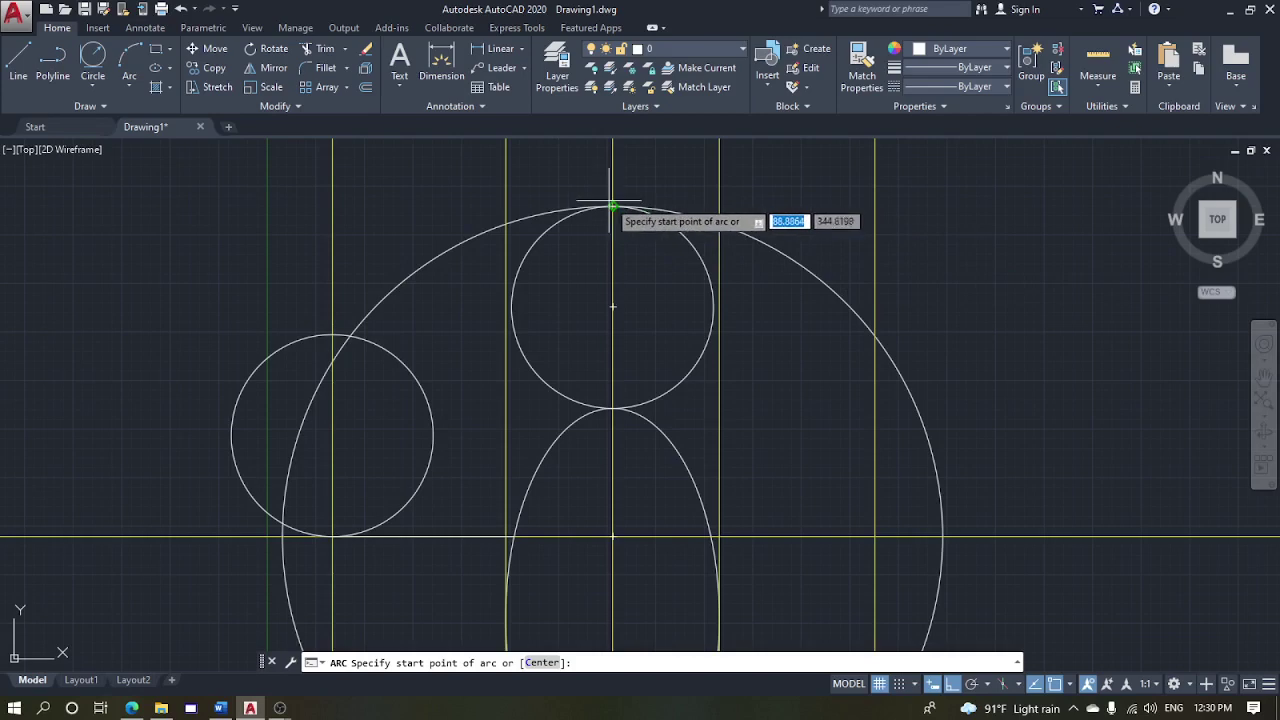
pyautogui.click(611, 205)
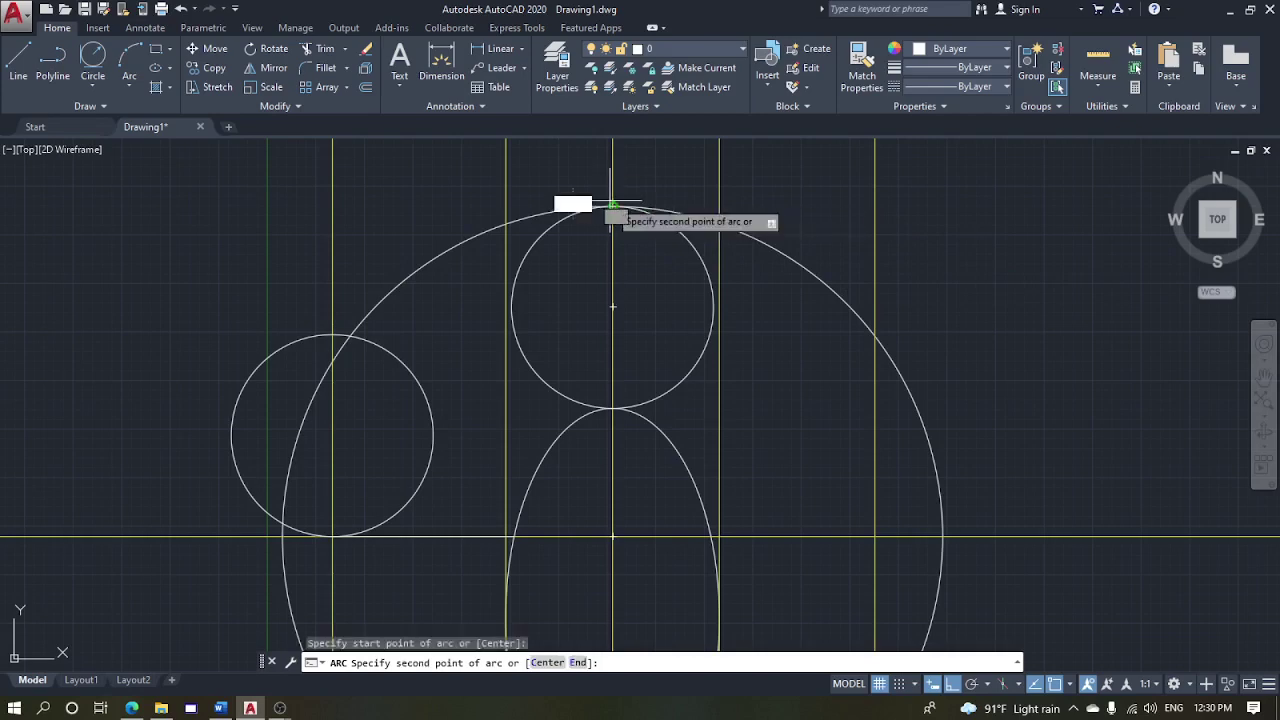
pyautogui.click(875, 334)
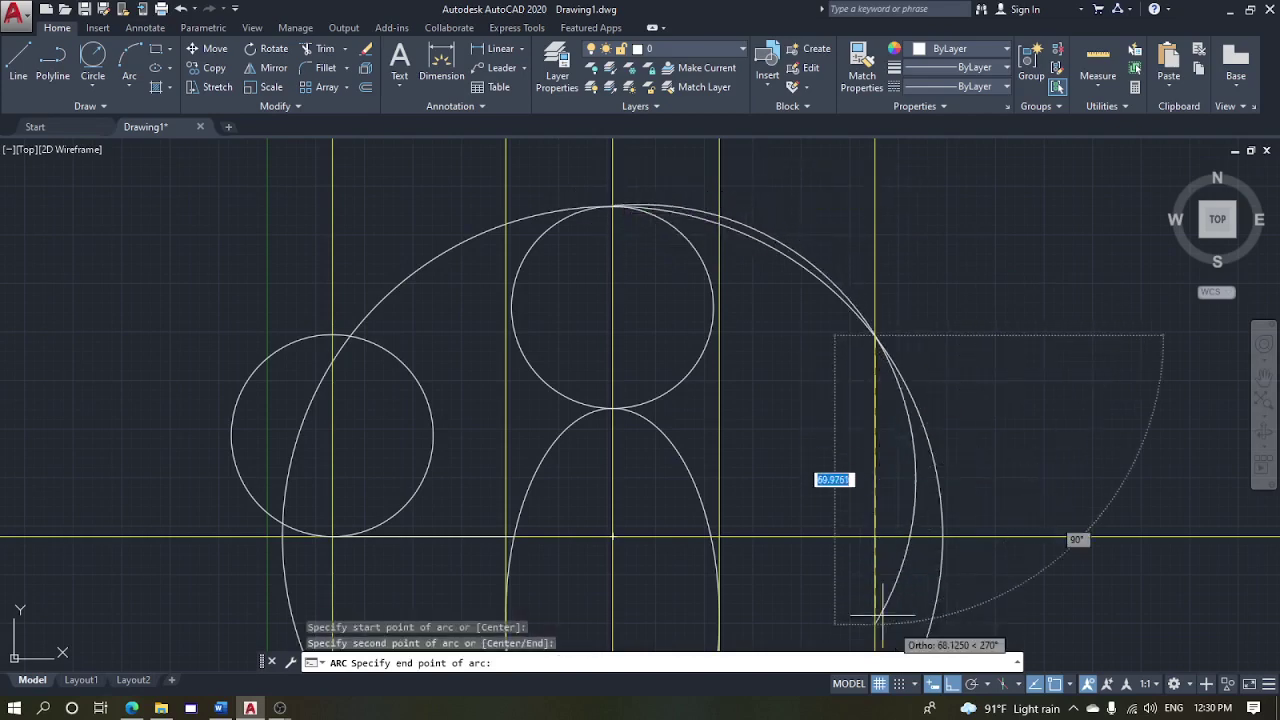
pyautogui.scroll(-2, 875, 340)
pyautogui.press('Escape')
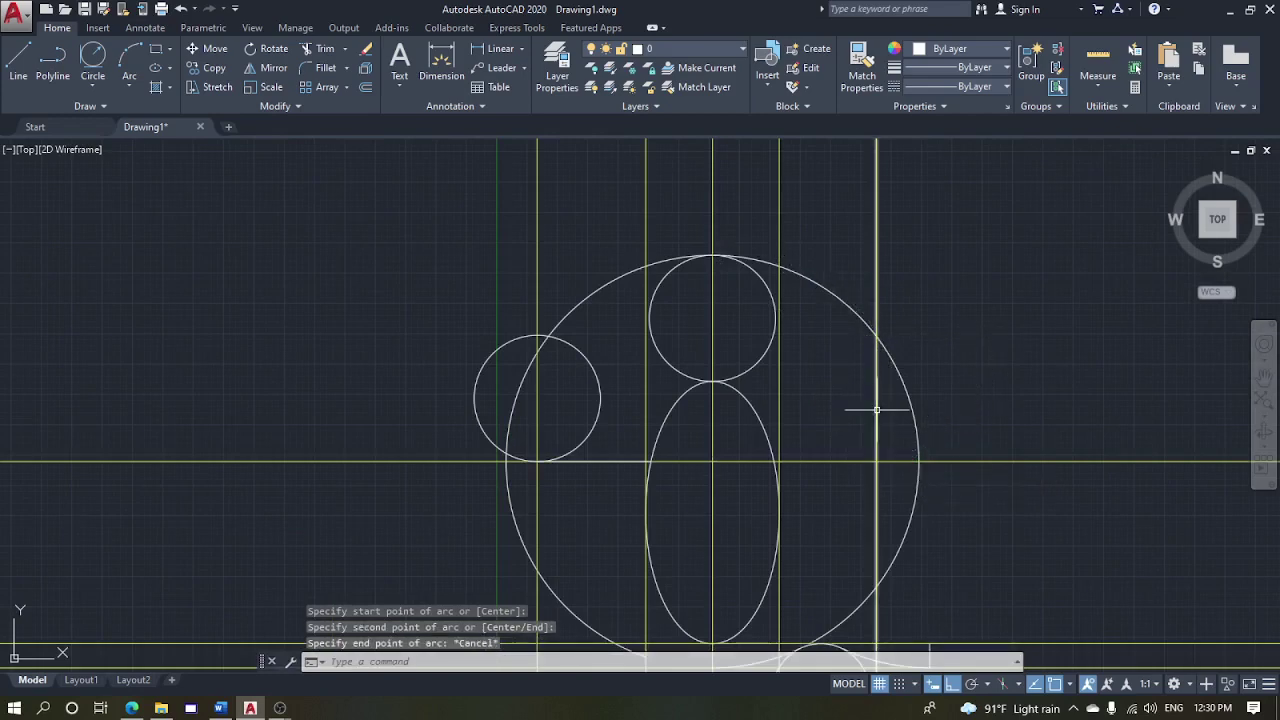
pyautogui.scroll(-3, 876, 409)
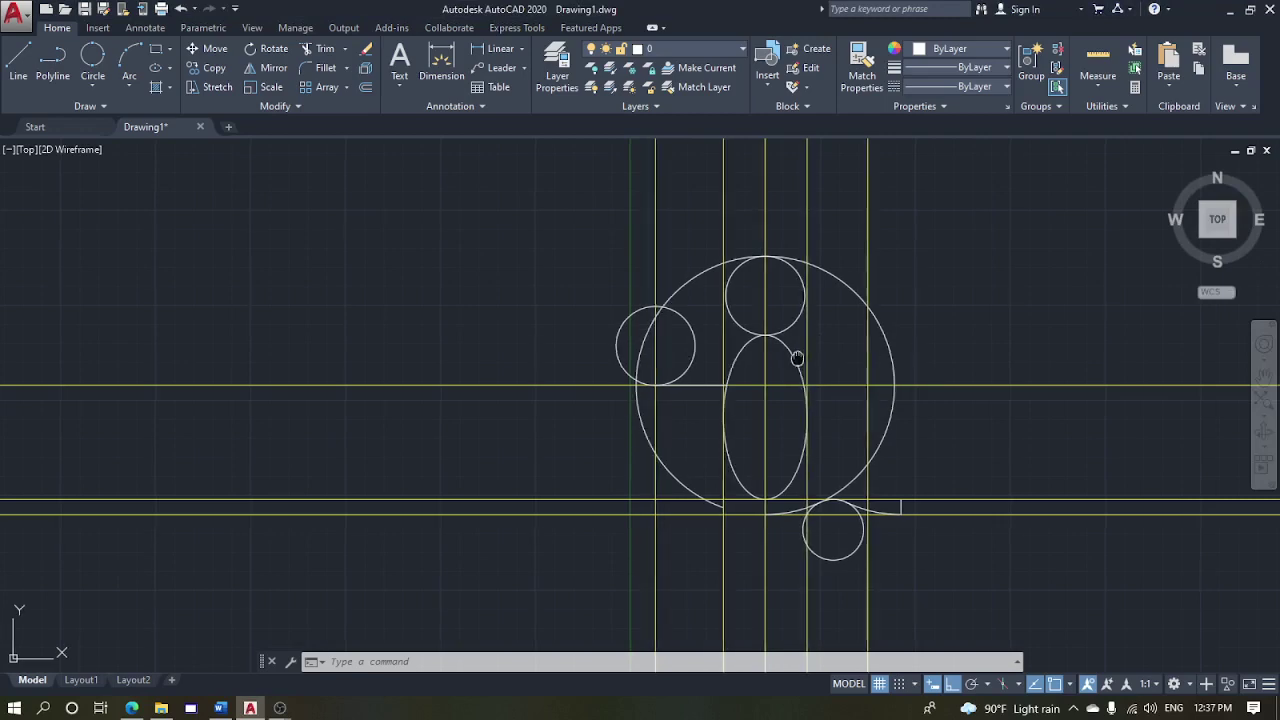
# Move the small circle at the large circle's top point straight down by 10
pyautogui.scroll(3, 821, 369)
pyautogui.click(766, 240)
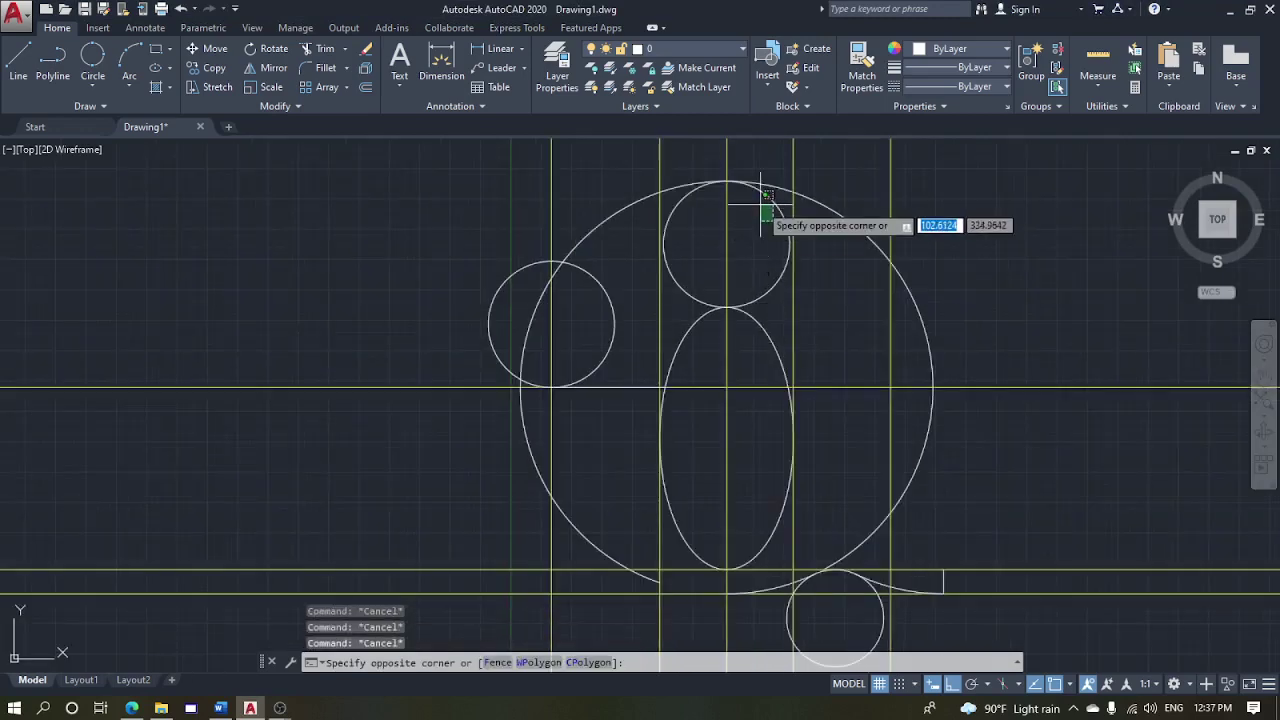
pyautogui.click(758, 194)
pyautogui.scroll(2, 759, 193)
pyautogui.write('m')
pyautogui.press('Return')
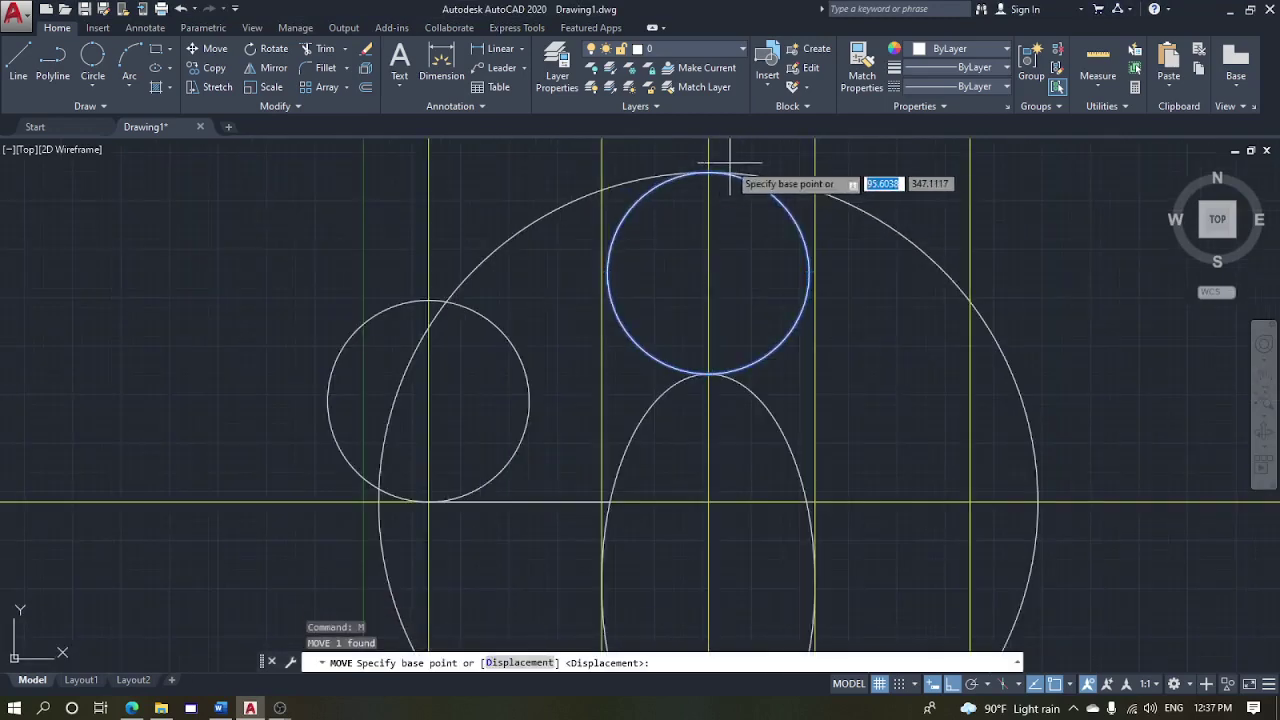
pyautogui.click(710, 175)
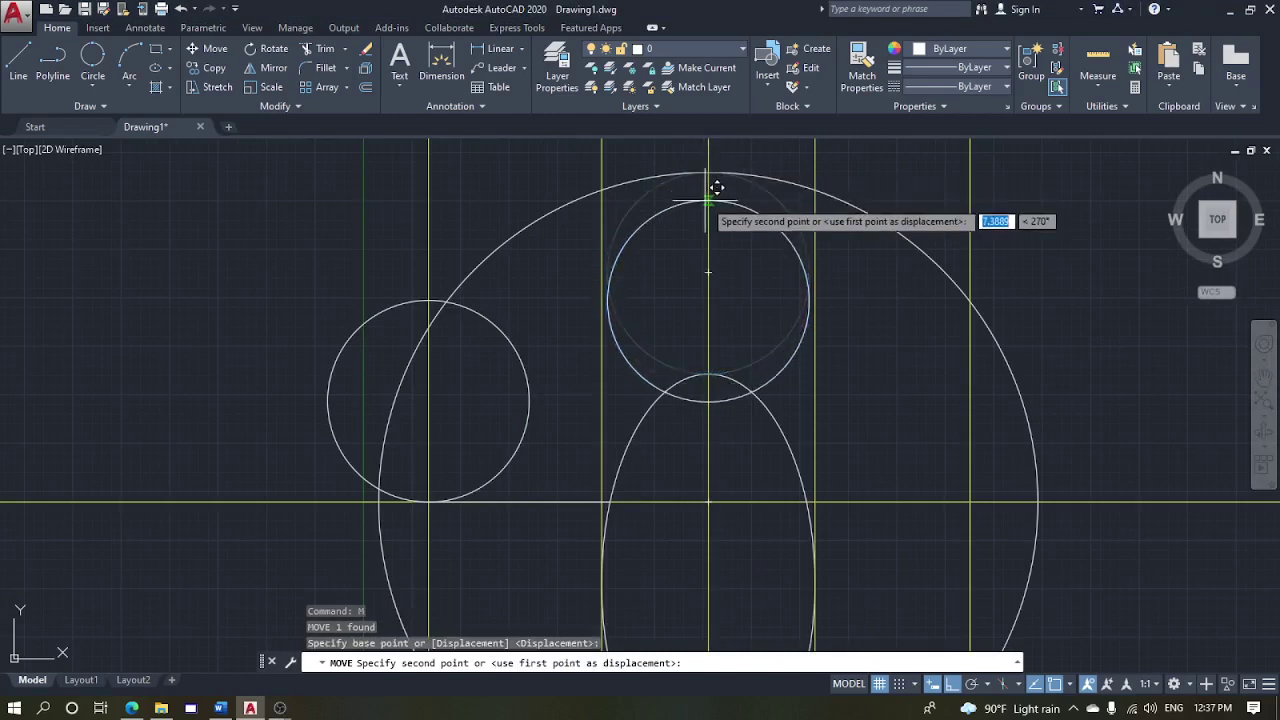
pyautogui.write('10')
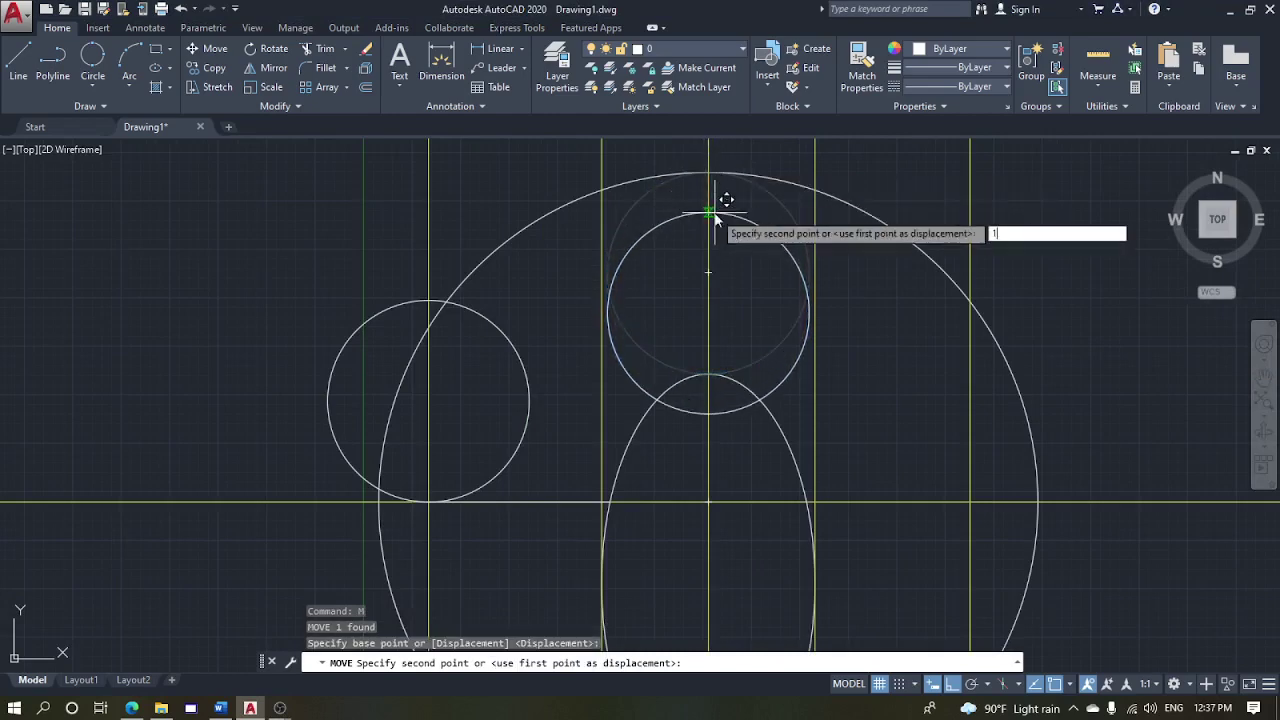
pyautogui.press('Return')
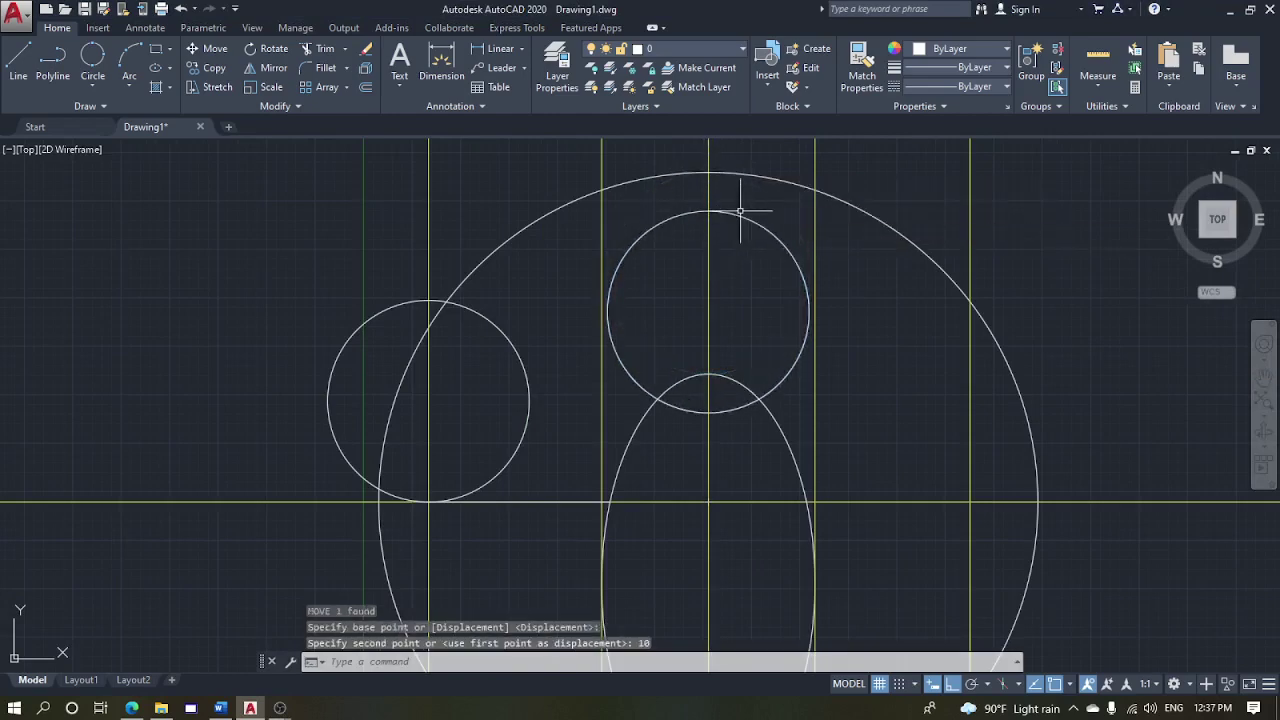
pyautogui.press('Escape')
pyautogui.press('Escape')
pyautogui.press('Escape')
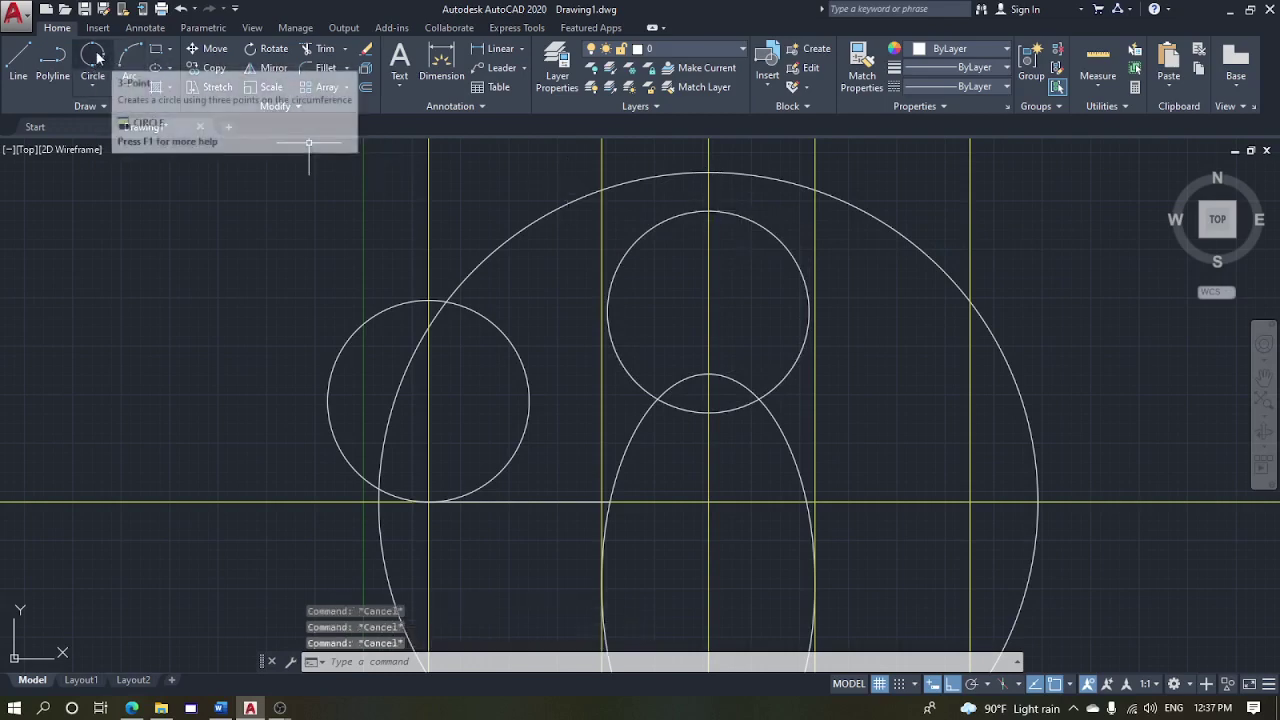
# Draw a three-point circle, radius about 72, through the moved circle's top and the crossing of the rightmost vertical and upper horizontal construction lines
pyautogui.click(98, 58)
pyautogui.click(95, 57)
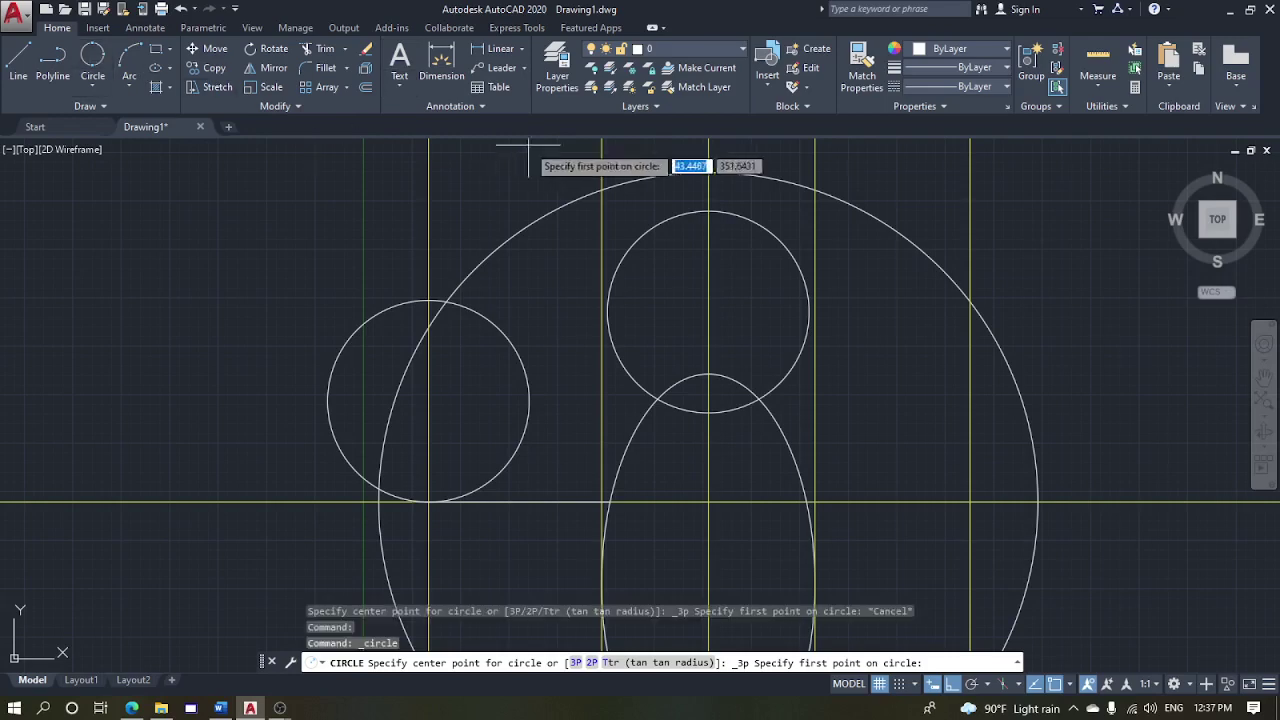
pyautogui.moveTo(528, 147); pyautogui.dragTo(495, 134, button='middle')
pyautogui.scroll(-2, 702, 268)
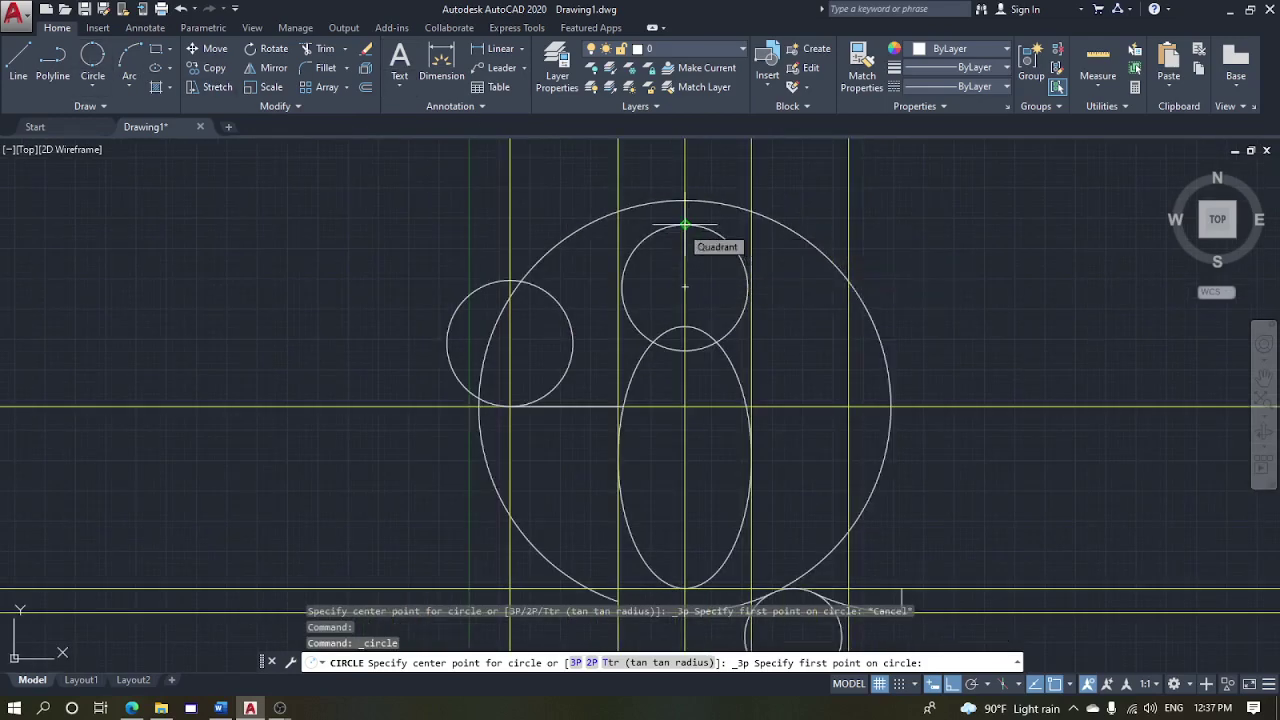
pyautogui.click(685, 225)
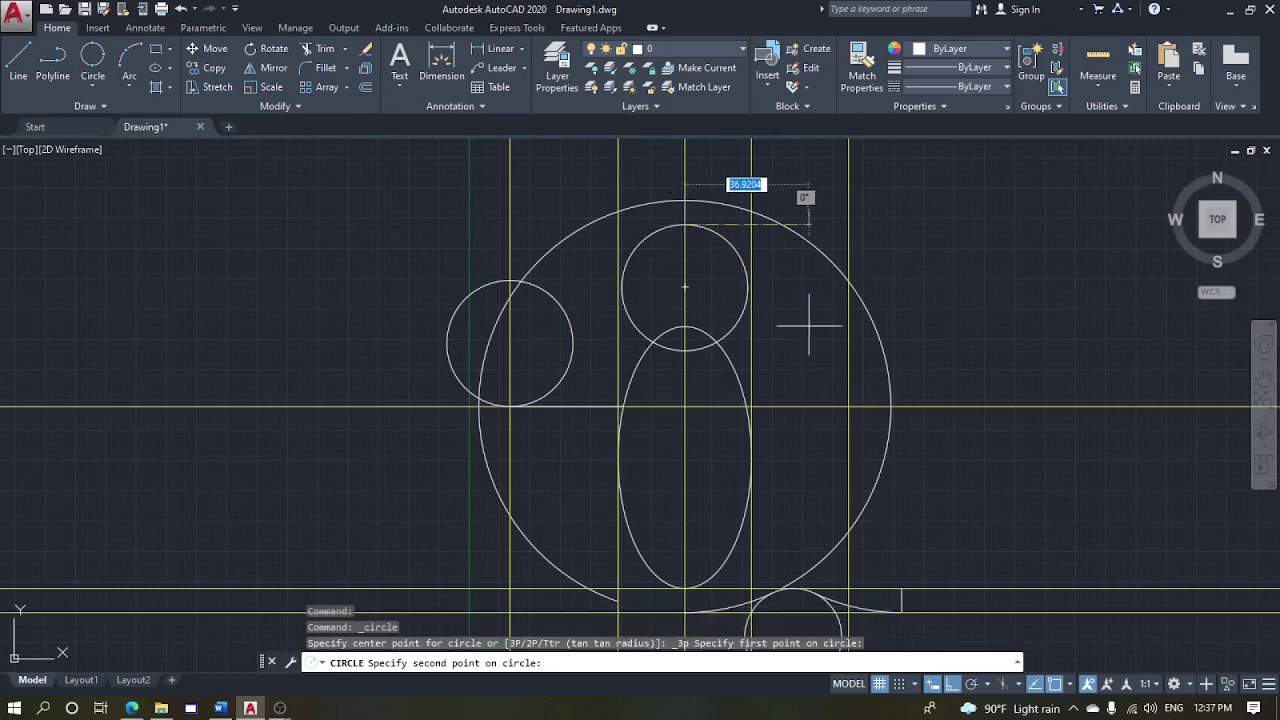
pyautogui.click(849, 406)
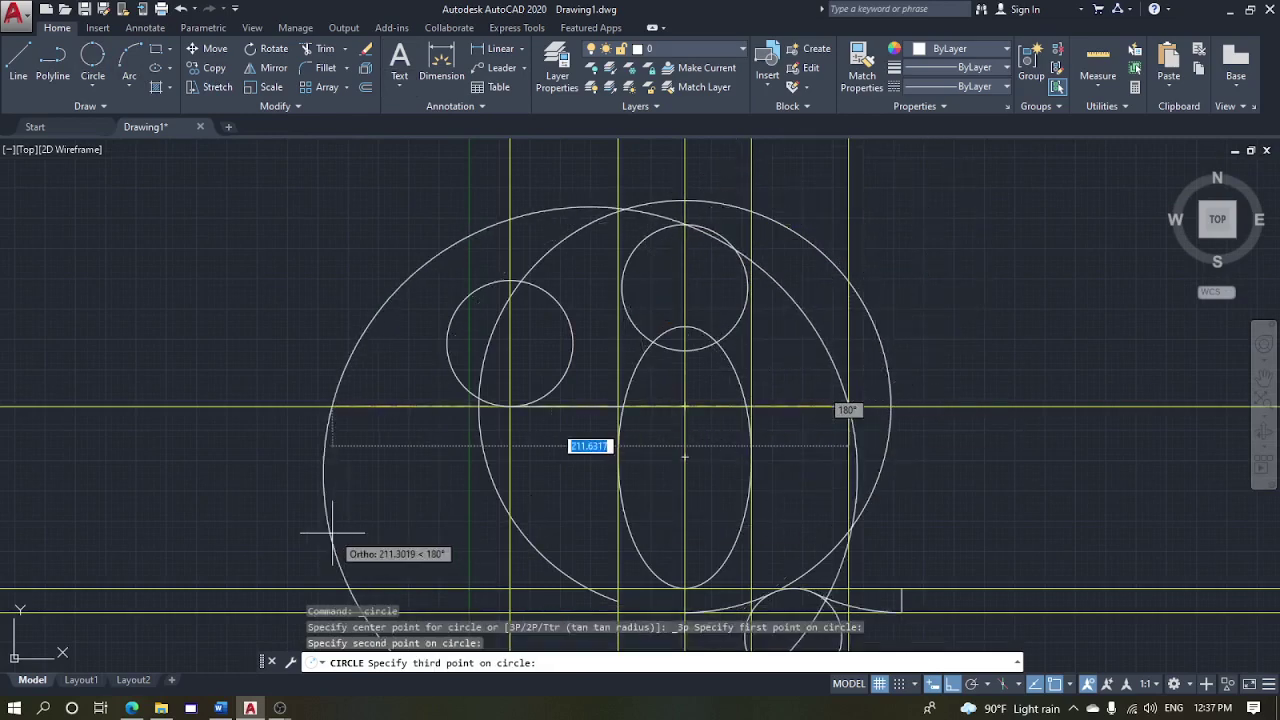
pyautogui.click(499, 558)
pyautogui.press('Return')
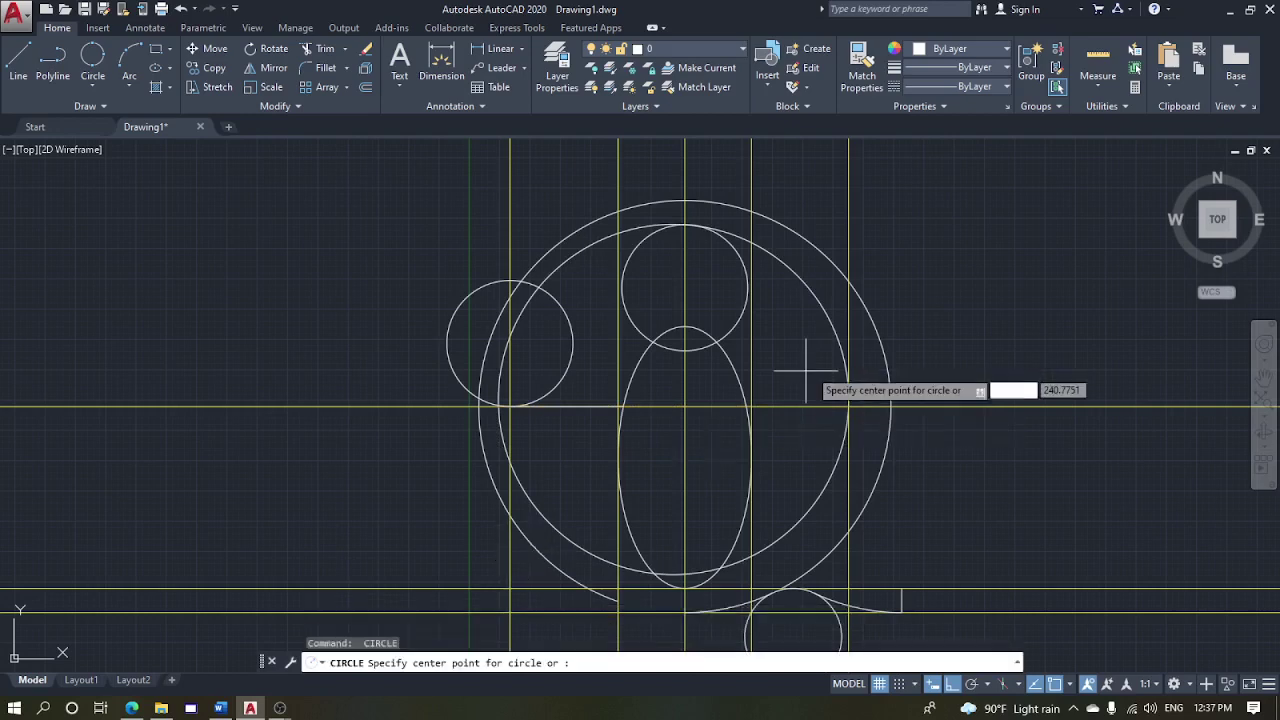
pyautogui.moveTo(830, 329); pyautogui.dragTo(780, 266, button='middle')
pyautogui.click(852, 524)
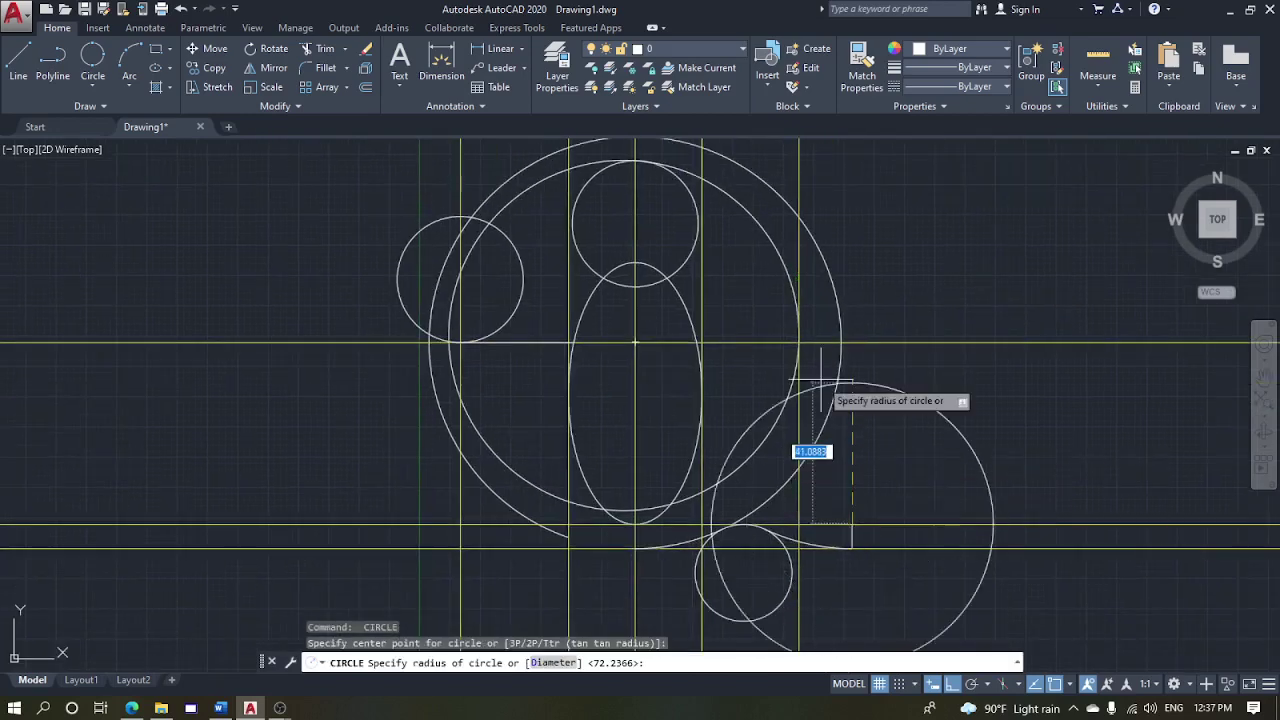
pyautogui.press('Escape')
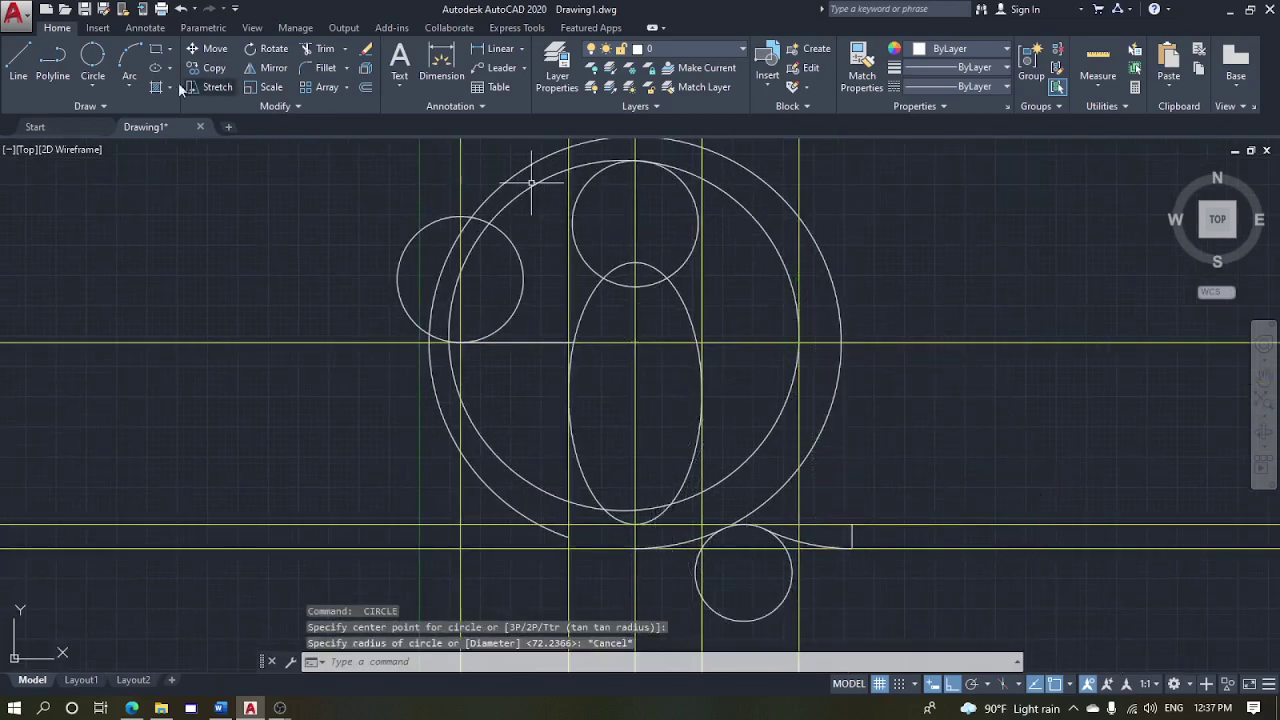
# Draw a three-point circle right of the figure through that construction-line crossing and the short vertical line's top end
pyautogui.click(86, 65)
pyautogui.click(798, 344)
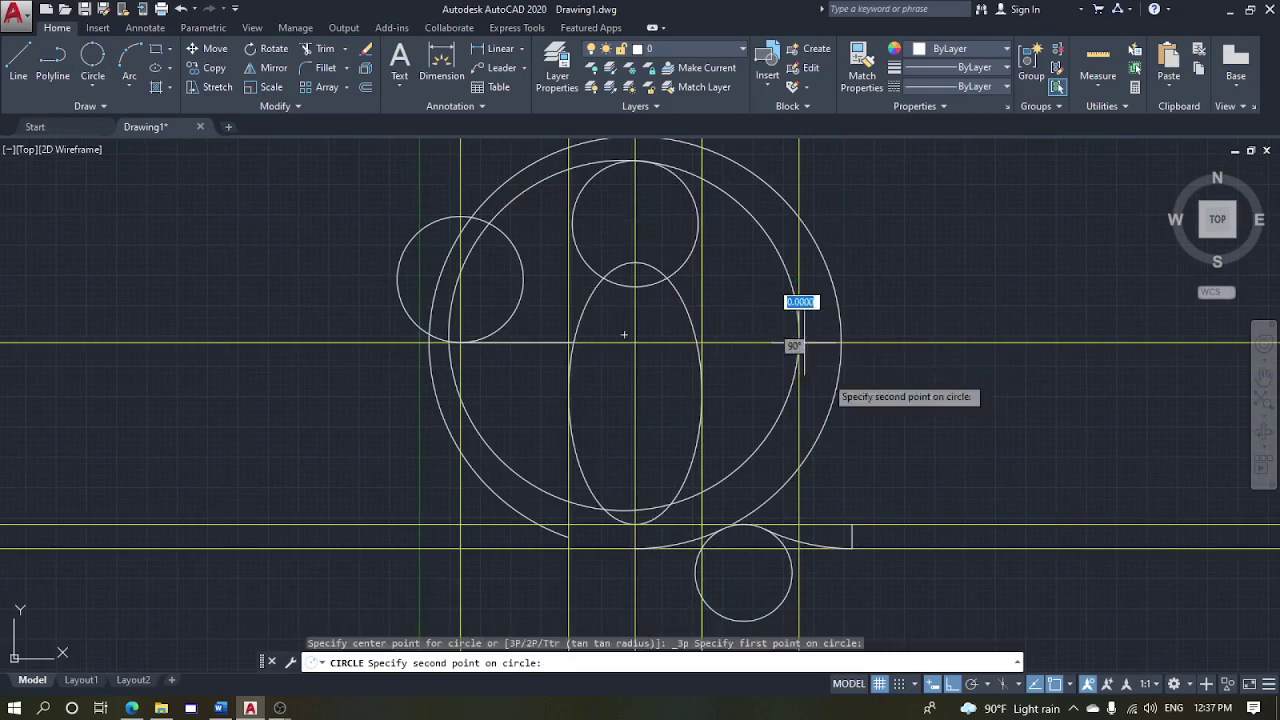
pyautogui.click(852, 526)
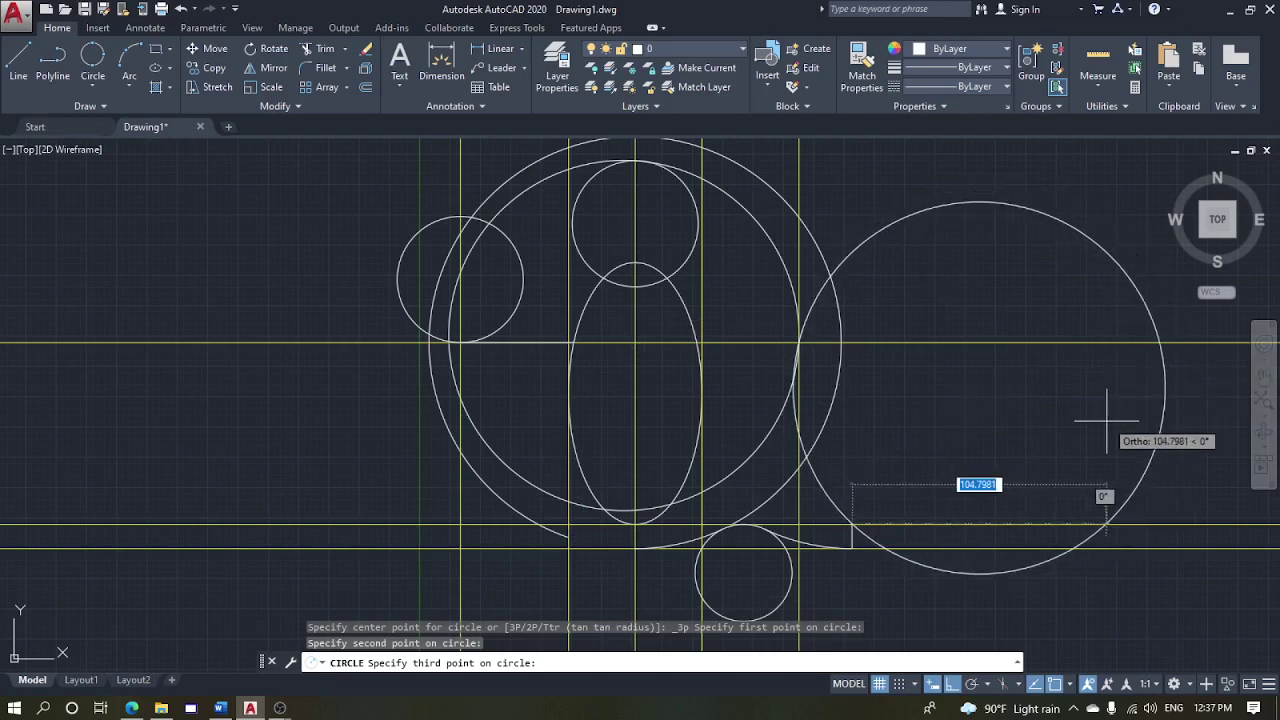
pyautogui.click(1061, 470)
pyautogui.scroll(-2, 885, 366)
pyautogui.press('Escape')
pyautogui.press('Escape')
# Copy the entire drawing to the right, using the crossing of the leftmost vertical and lowest horizontal construction lines as base point
pyautogui.moveTo(834, 379); pyautogui.dragTo(568, 375, button='middle')
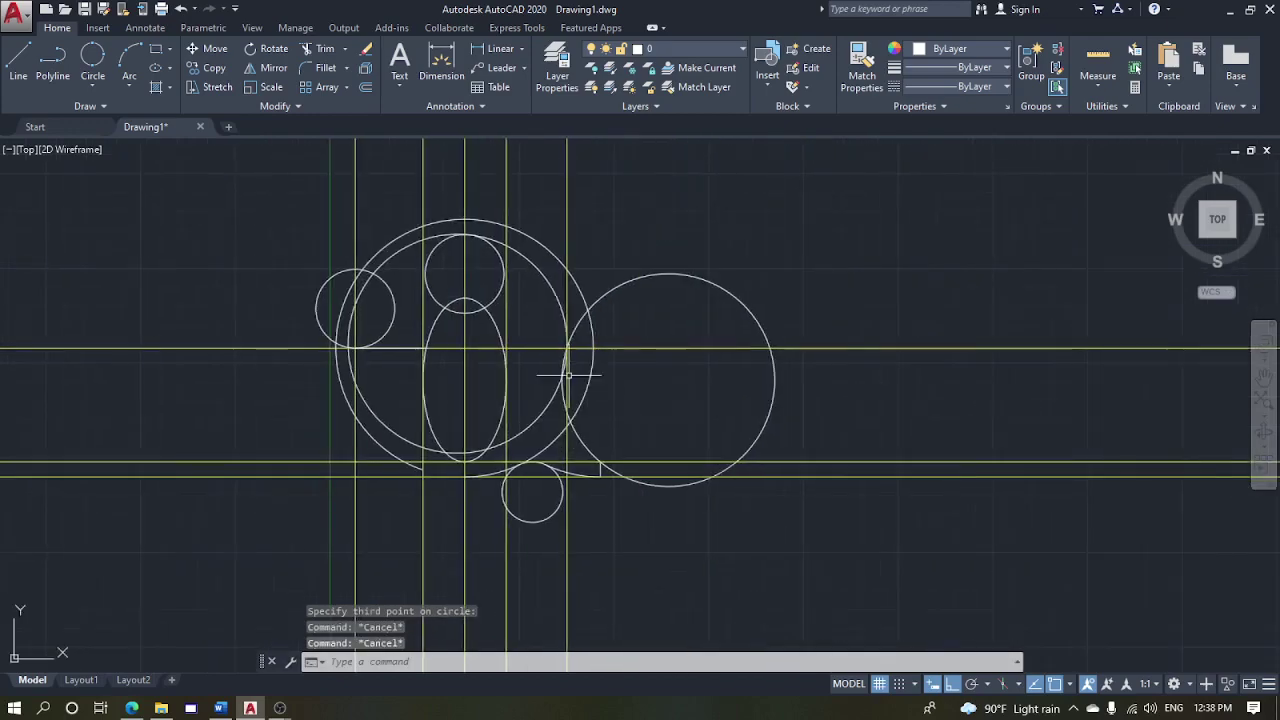
pyautogui.click(853, 570)
pyautogui.click(278, 197)
pyautogui.moveTo(500, 265); pyautogui.dragTo(438, 254, button='middle')
pyautogui.write('co')
pyautogui.press('Return')
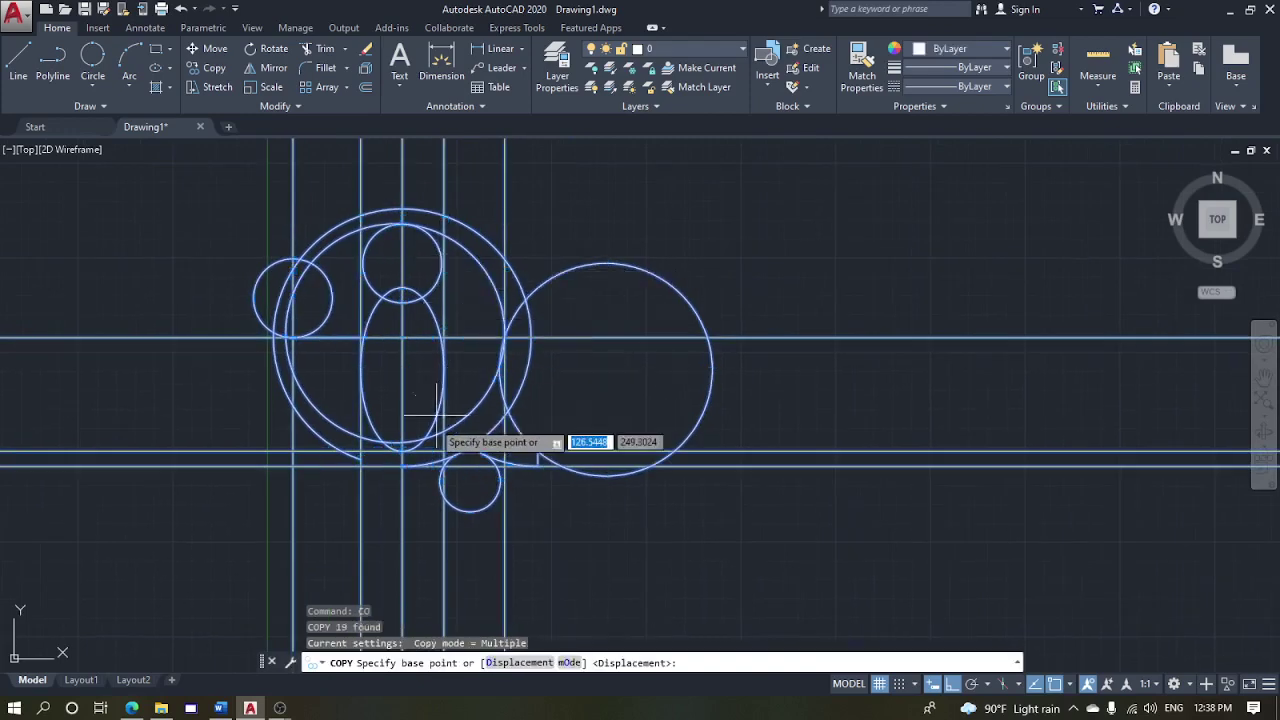
pyautogui.click(293, 465)
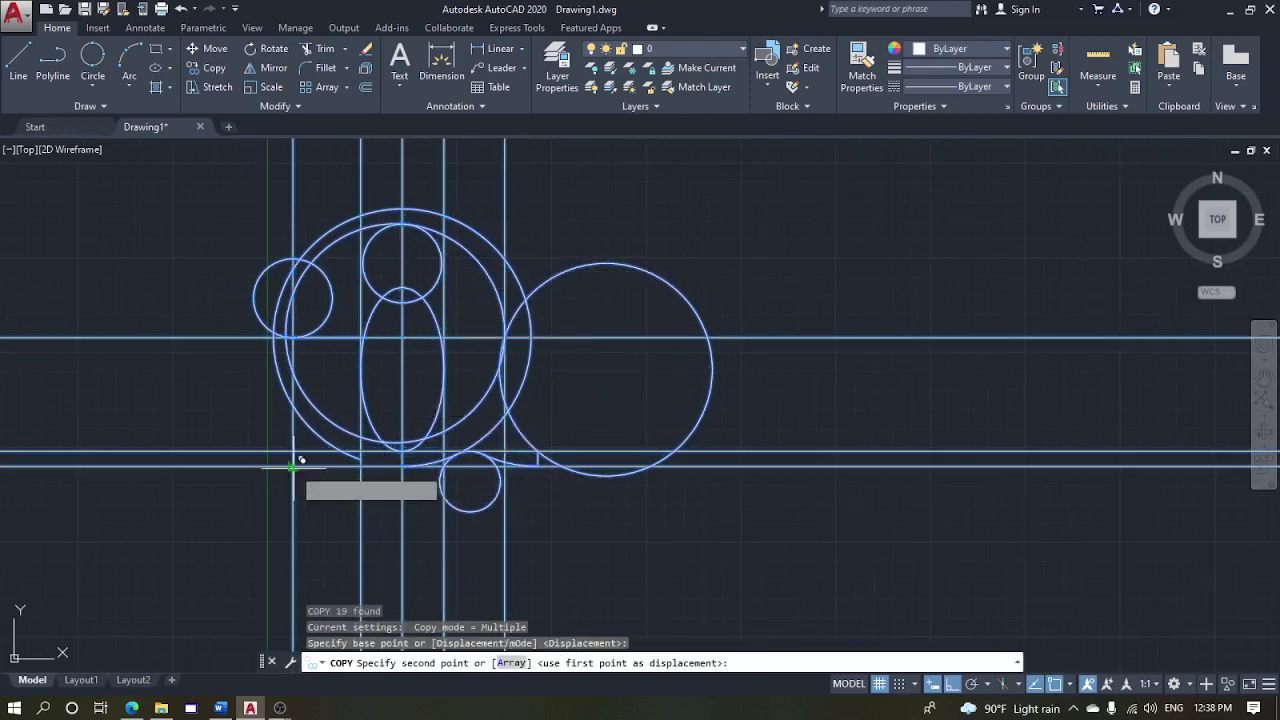
pyautogui.click(926, 458)
pyautogui.press('Escape')
pyautogui.moveTo(838, 455); pyautogui.dragTo(636, 463, button='middle')
pyautogui.press('Escape')
pyautogui.press('Escape')
# In the copied figure, trim the right-hand circle to its left arc, from the large outer circle down to the short vertical line's top
pyautogui.scroll(2, 968, 394)
pyautogui.moveTo(962, 394); pyautogui.dragTo(869, 394, button='middle')
pyautogui.scroll(-2, 869, 394)
pyautogui.moveTo(1063, 471)
pyautogui.mouseDown(button='middle')
pyautogui.moveTo(986, 471)
pyautogui.moveTo(929, 500)
pyautogui.mouseUp(button='middle')
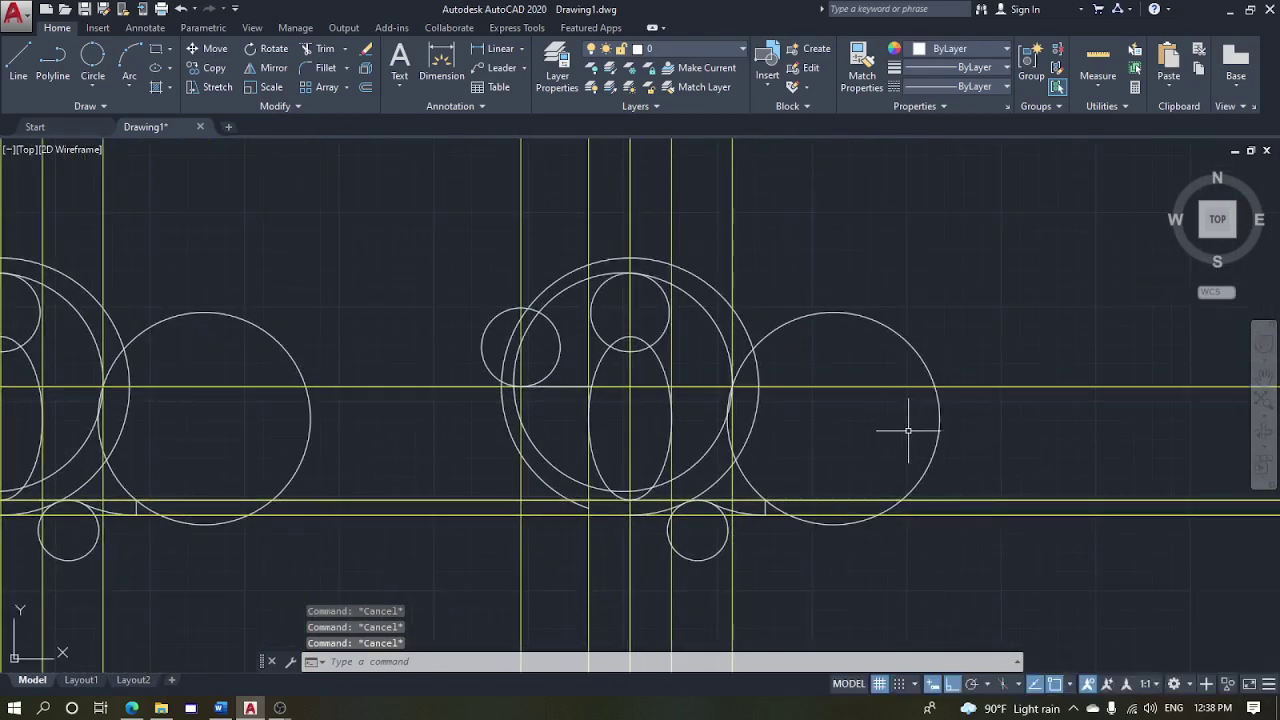
pyautogui.write('r')
pyautogui.press('Return')
pyautogui.press('Return')
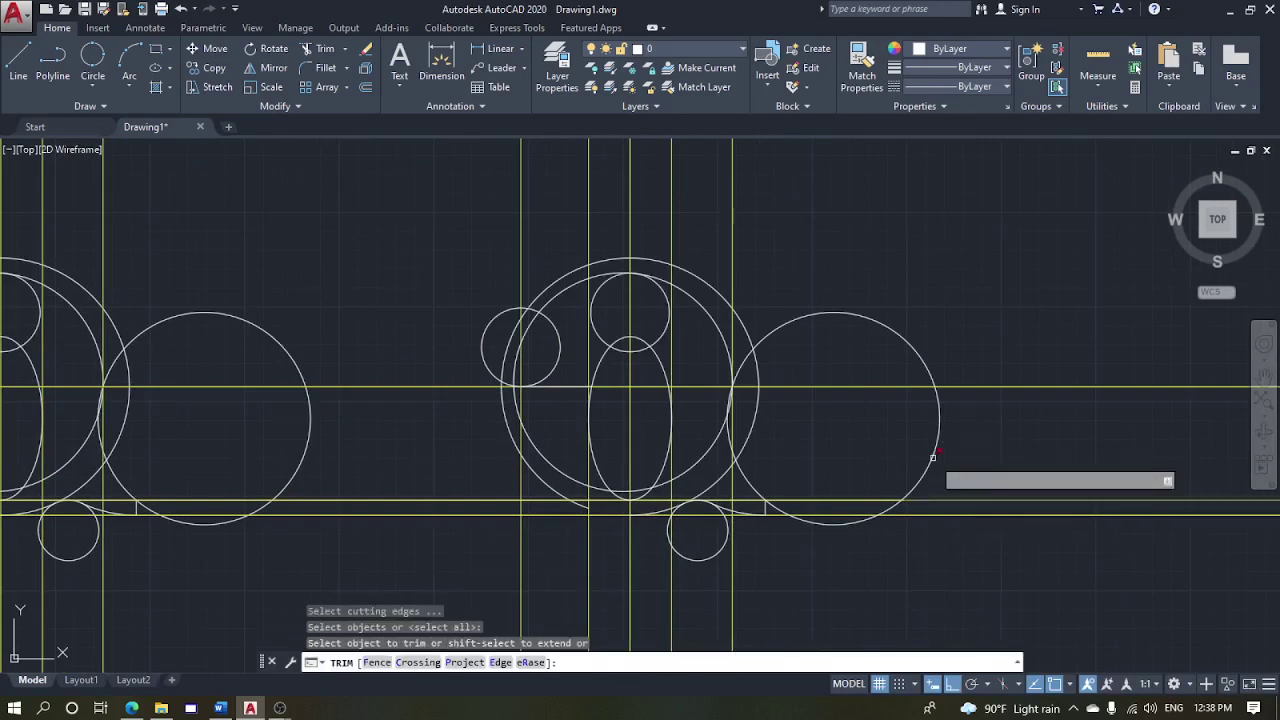
pyautogui.moveTo(971, 471); pyautogui.dragTo(846, 301)
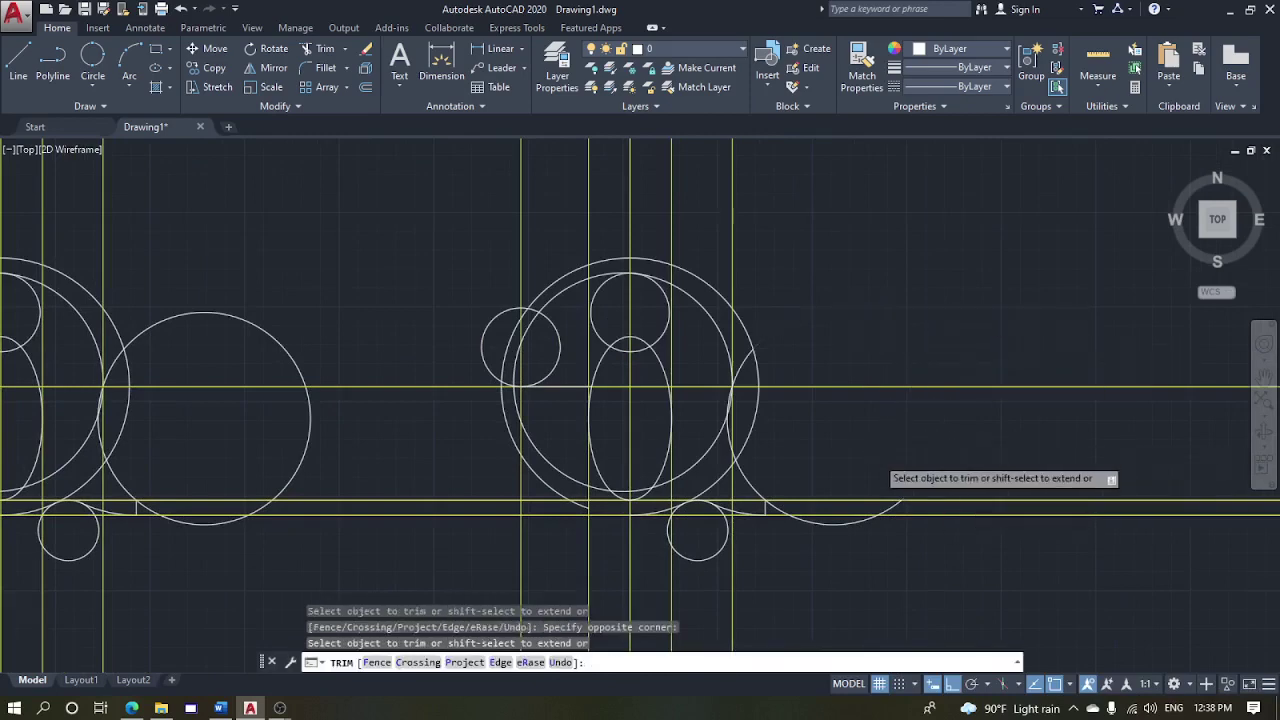
pyautogui.scroll(2, 886, 463)
pyautogui.click(805, 566)
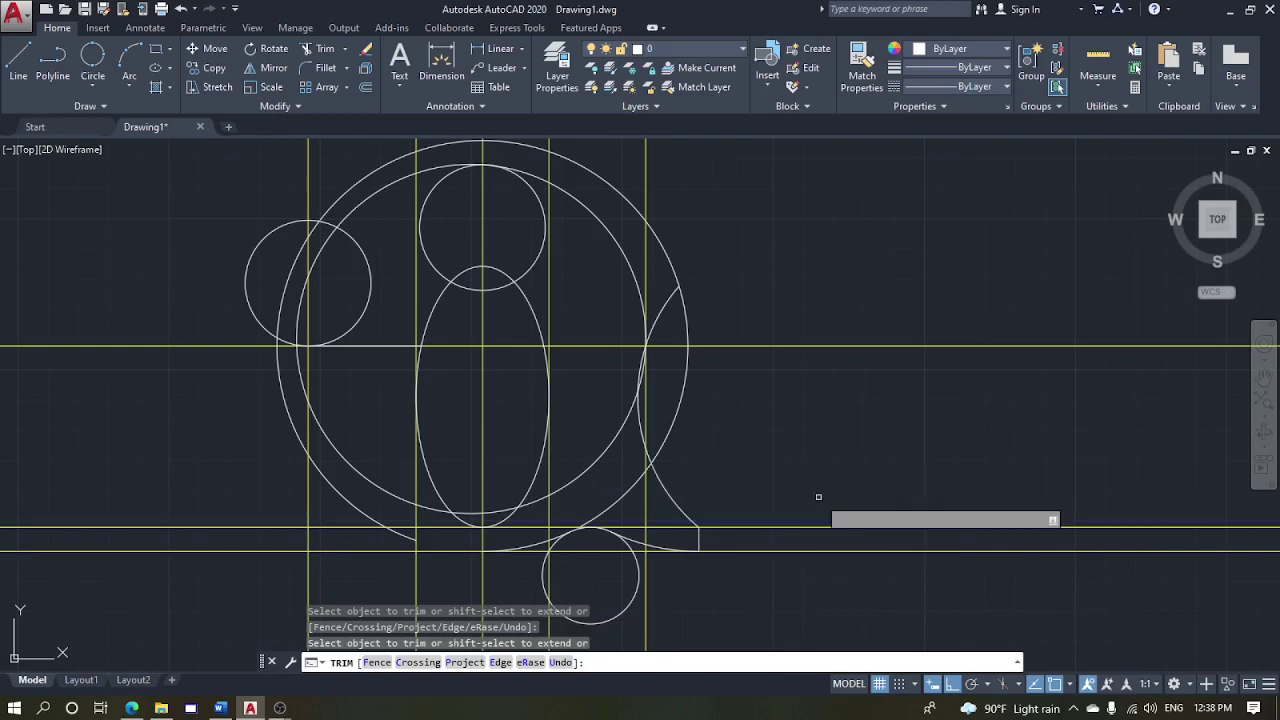
# Trim the large outer circle between the rightmost vertical construction line and the right-hand arc, and that arc's part above the horizontal construction line
pyautogui.moveTo(842, 469); pyautogui.dragTo(881, 457, button='middle')
pyautogui.click(731, 391)
pyautogui.click(716, 371)
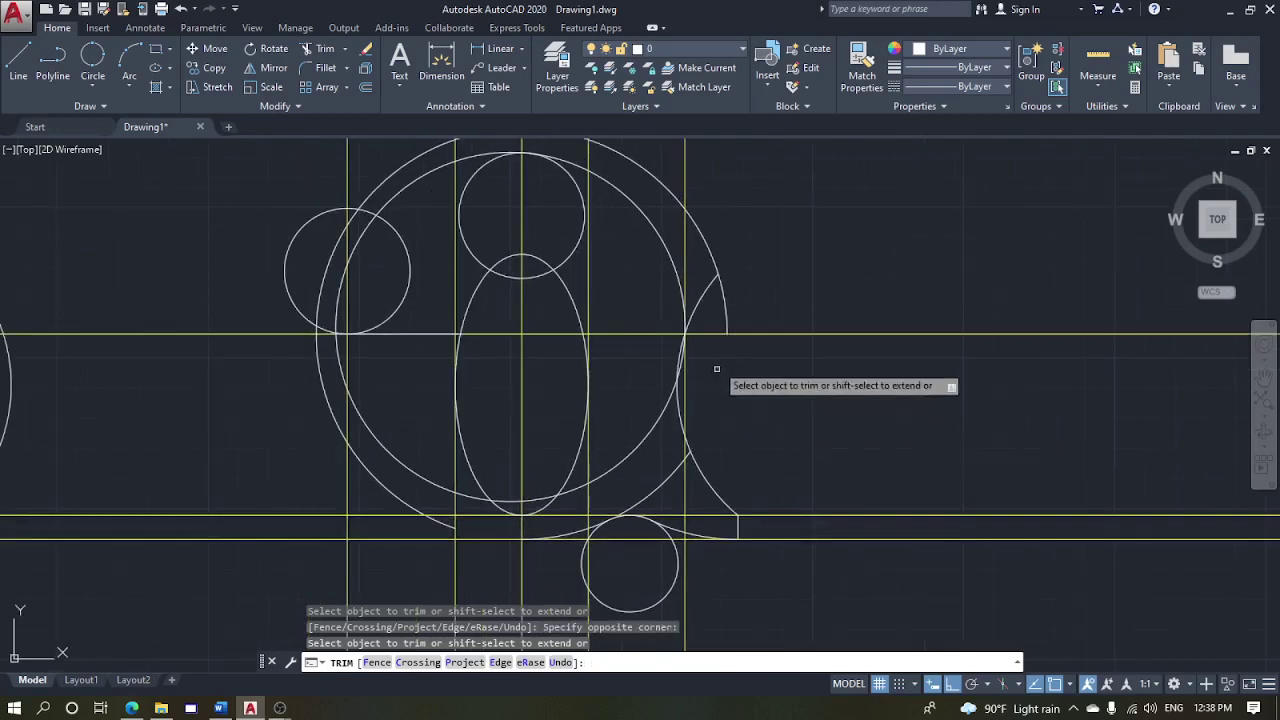
pyautogui.click(747, 302)
pyautogui.click(704, 269)
pyautogui.scroll(2, 699, 350)
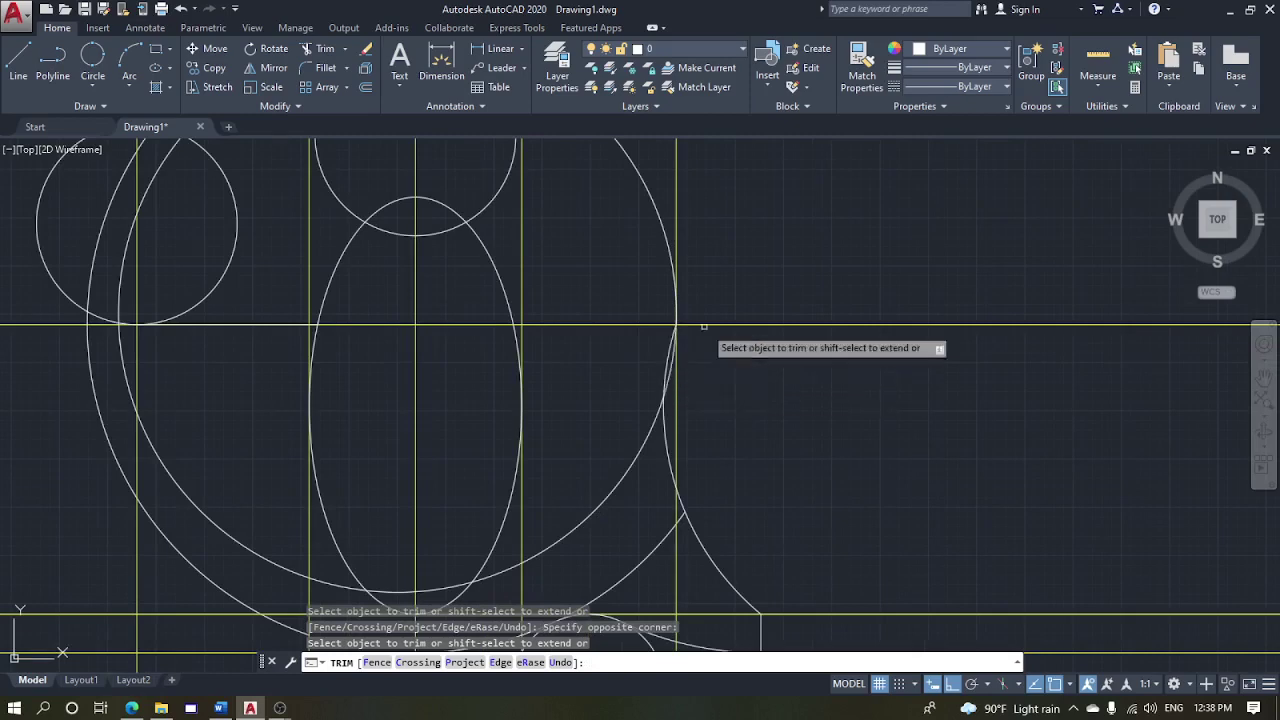
pyautogui.scroll(-2, 763, 376)
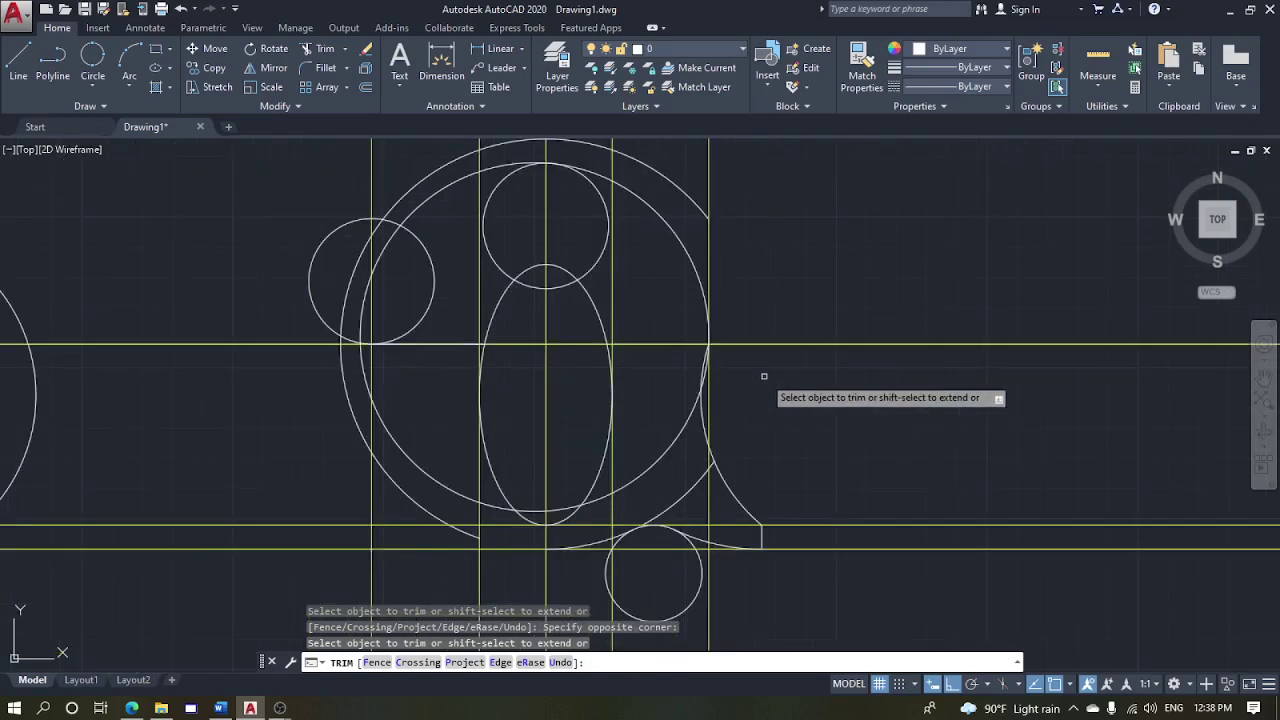
# Trim the inner large circle's lower-right part between the horizontal construction line and the fourth vertical construction line
pyautogui.click(705, 375)
pyautogui.click(682, 420)
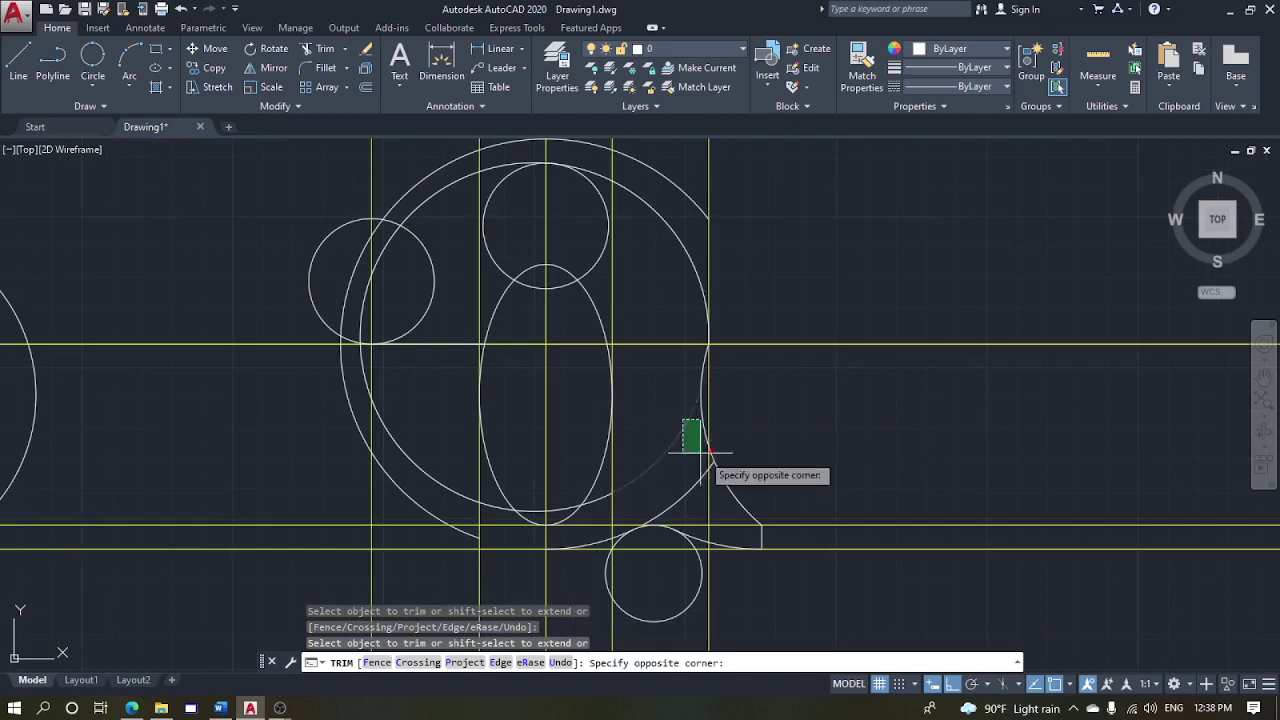
pyautogui.click(665, 458)
pyautogui.click(689, 494)
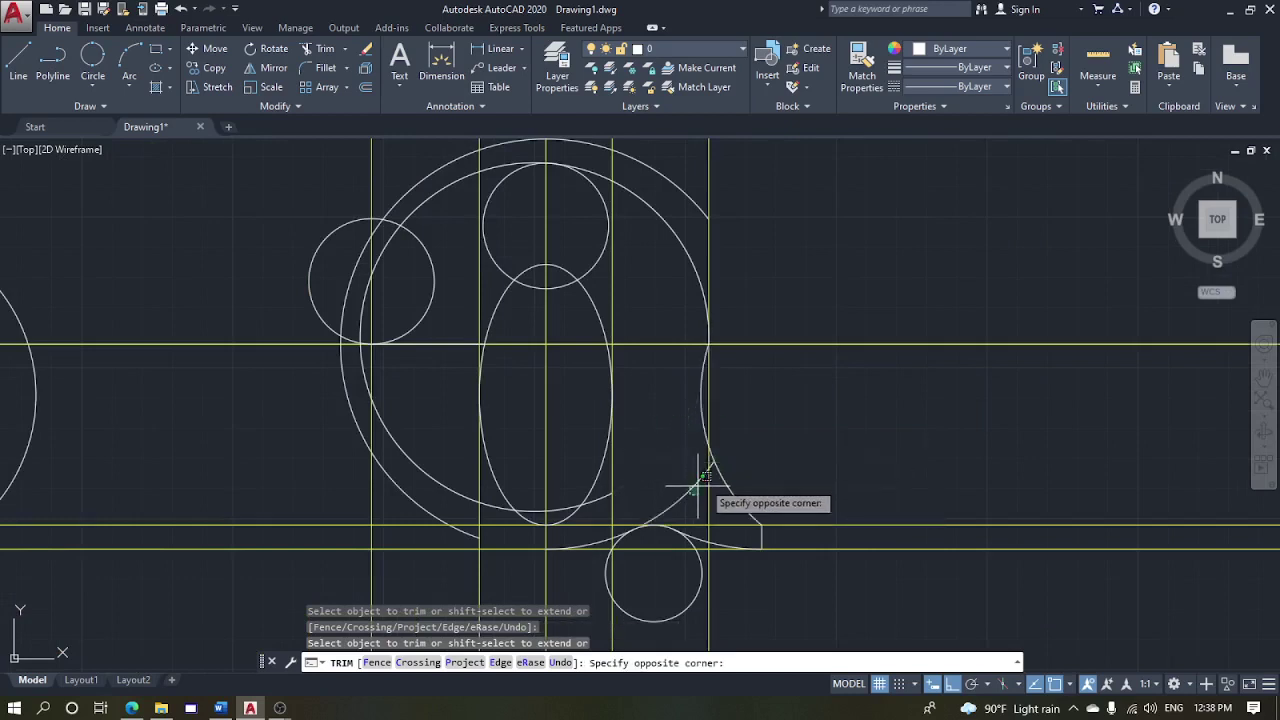
pyautogui.press('Escape')
pyautogui.press('Escape')
pyautogui.press('Escape')
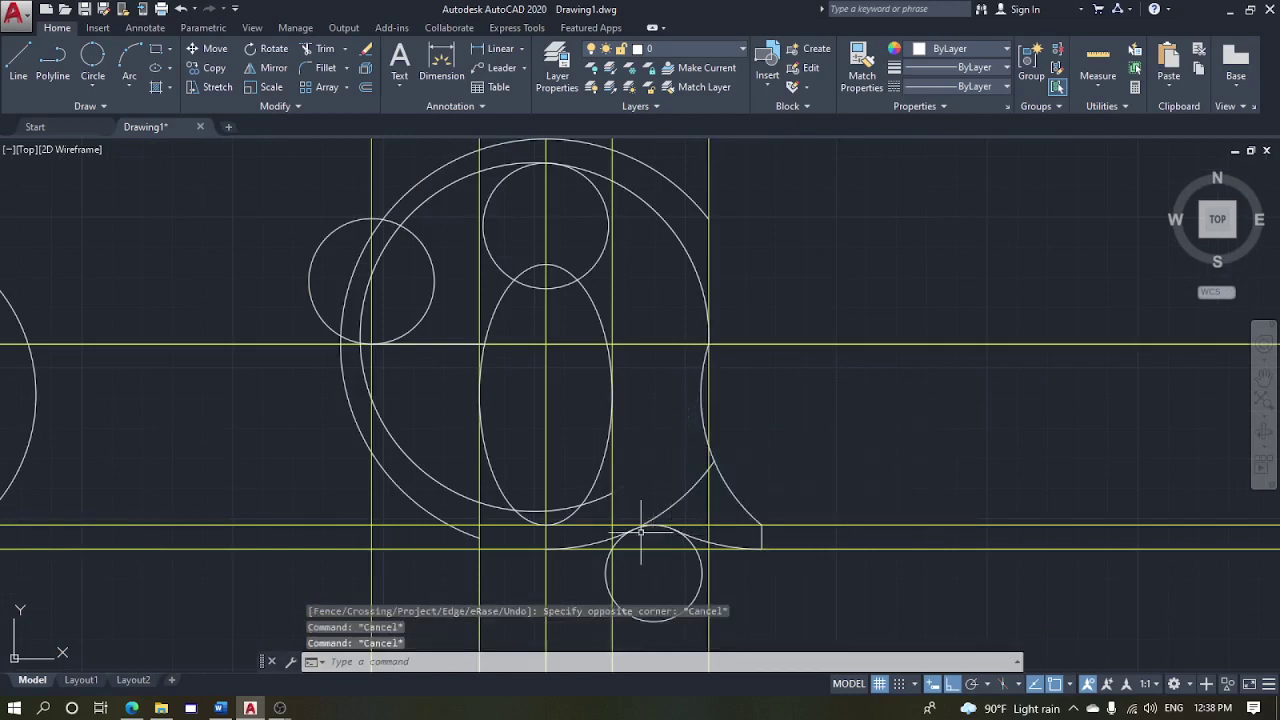
# Try to erase the horizontal construction lines, and undo the erasure
pyautogui.moveTo(725, 502); pyautogui.dragTo(776, 506, button='middle')
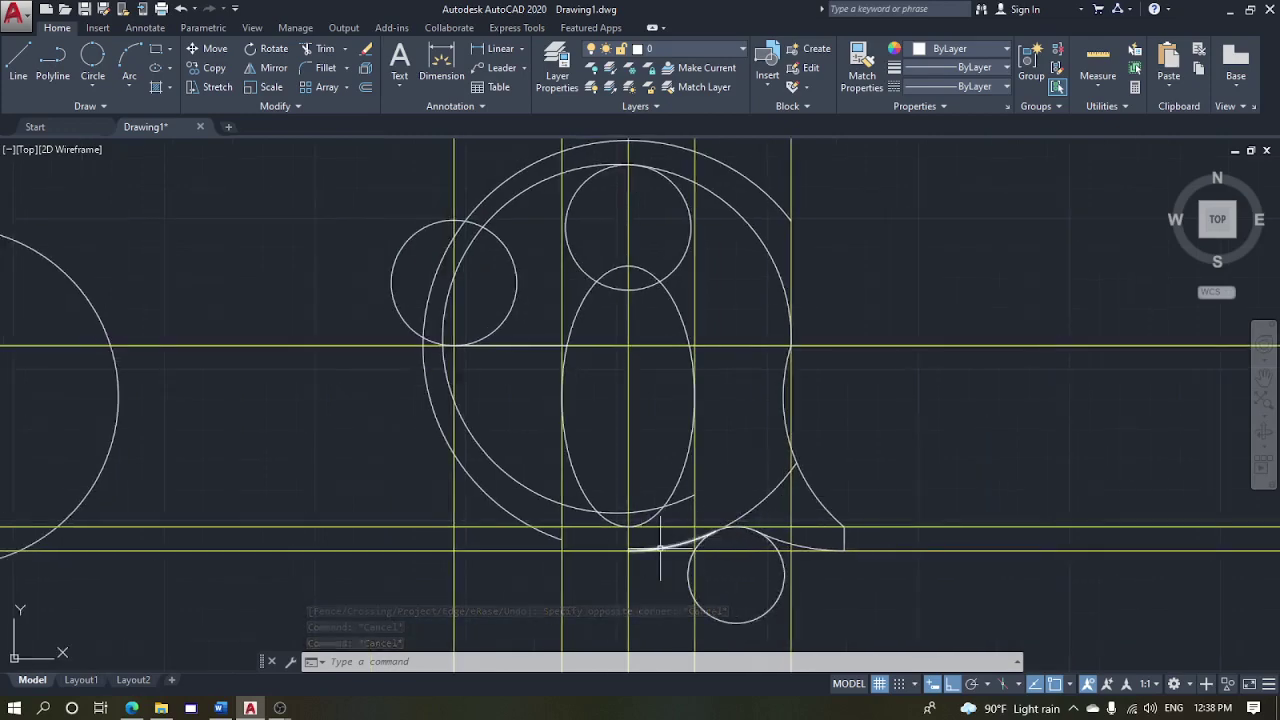
pyautogui.moveTo(657, 540); pyautogui.dragTo(679, 544, button='middle')
pyautogui.moveTo(920, 423); pyautogui.dragTo(885, 403, button='middle')
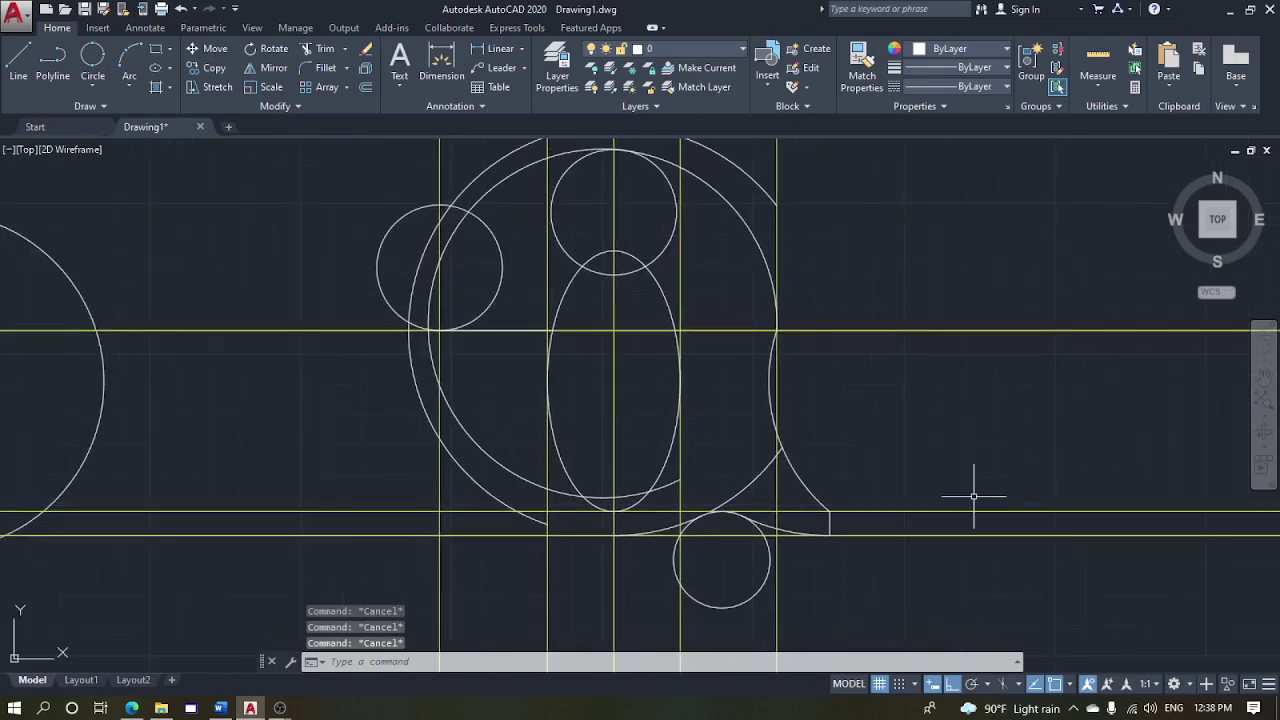
pyautogui.click(1039, 568)
pyautogui.click(927, 263)
pyautogui.write('e')
pyautogui.press('Return')
pyautogui.moveTo(866, 256)
pyautogui.mouseDown(button='middle')
pyautogui.moveTo(957, 363)
pyautogui.moveTo(963, 389)
pyautogui.mouseUp(button='middle')
pyautogui.click(951, 272)
pyautogui.click(530, 208)
pyautogui.moveTo(746, 290)
pyautogui.mouseDown(button='middle')
pyautogui.moveTo(771, 209)
pyautogui.moveTo(808, 168)
pyautogui.mouseUp(button='middle')
pyautogui.hotkey('ctrl', 'z')
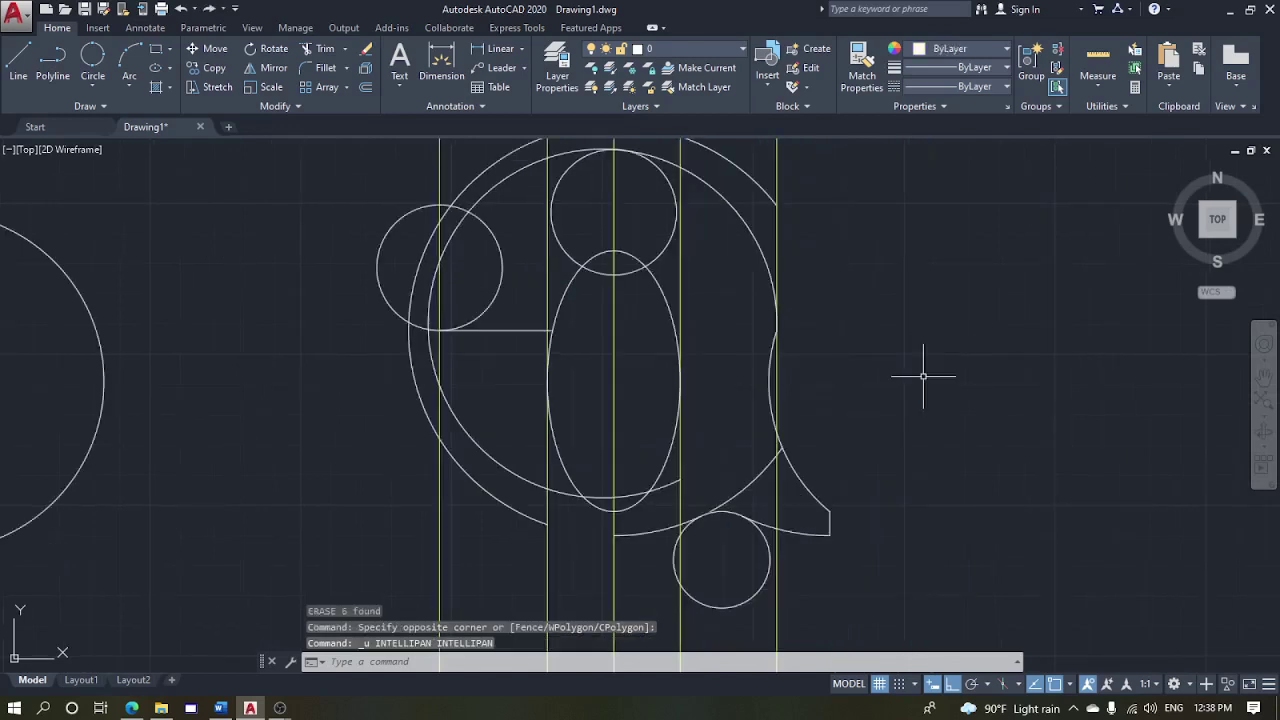
pyautogui.hotkey('ctrl', 'z')
pyautogui.press('Escape')
pyautogui.press('Escape')
# Try to erase the vertical construction lines and the upper horizontal one, and undo the erasure
pyautogui.click(1101, 437)
pyautogui.click(957, 278)
pyautogui.moveTo(990, 326); pyautogui.dragTo(1062, 458, button='middle')
pyautogui.click(929, 222)
pyautogui.click(418, 170)
pyautogui.write('e')
pyautogui.press('Return')
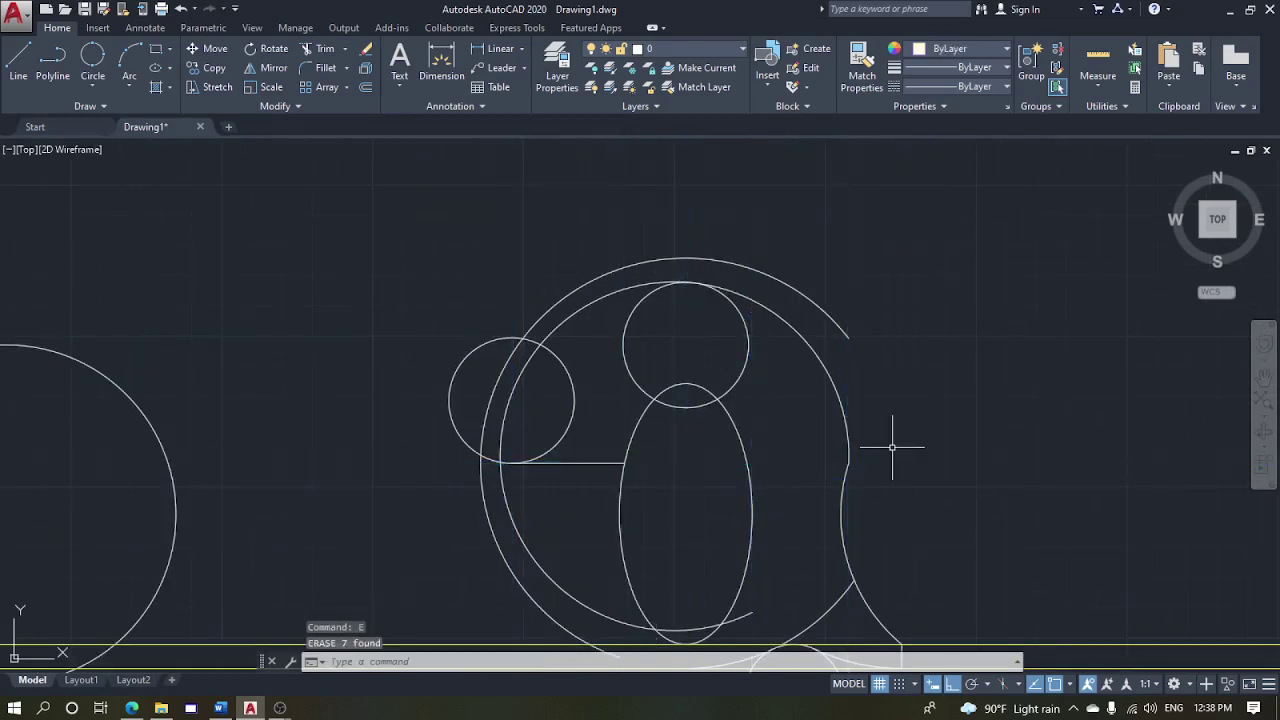
pyautogui.moveTo(894, 443)
pyautogui.mouseDown(button='middle')
pyautogui.moveTo(949, 314)
pyautogui.moveTo(977, 306)
pyautogui.moveTo(1017, 338)
pyautogui.mouseUp(button='middle')
pyautogui.hotkey('ctrl', 'z')
pyautogui.hotkey('ctrl', 'z')
pyautogui.press('Escape')
pyautogui.press('Escape')
# Trim the large outer circle's upper arc from the rightmost vertical construction line around to the left small circle's lower side
pyautogui.write('tr')
pyautogui.press('Return')
pyautogui.press('Return')
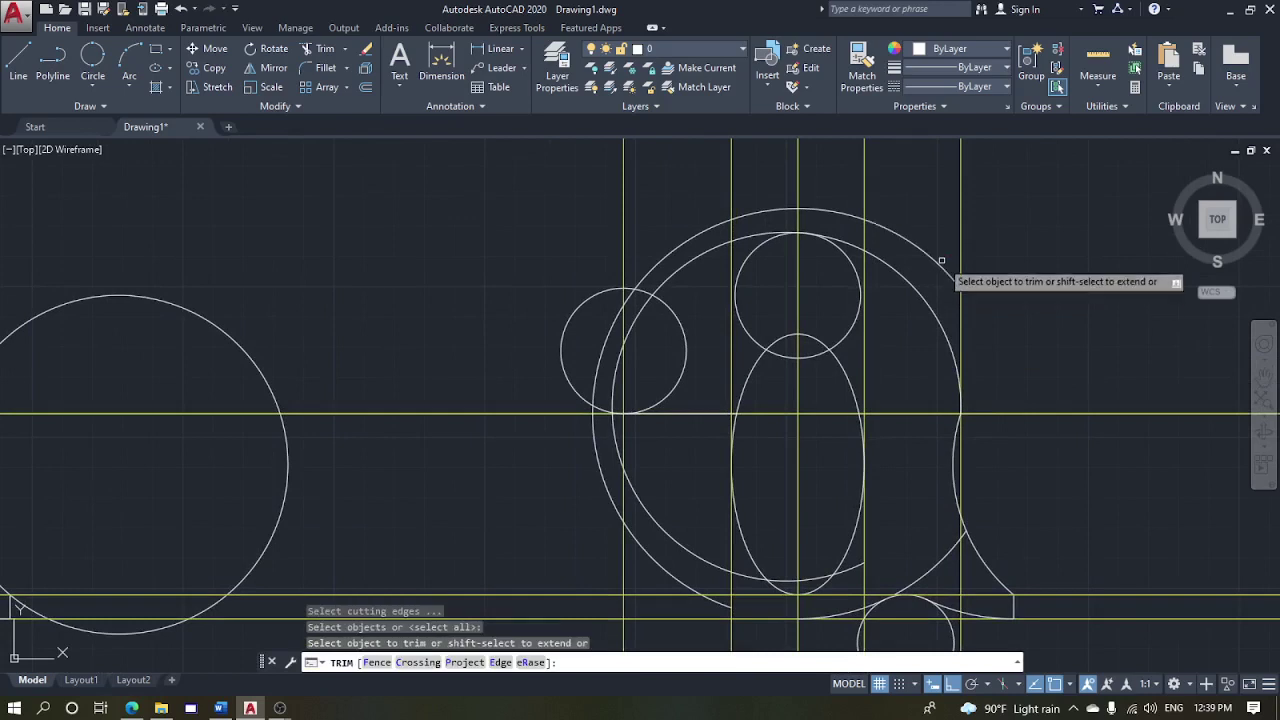
pyautogui.click(941, 260)
pyautogui.click(822, 221)
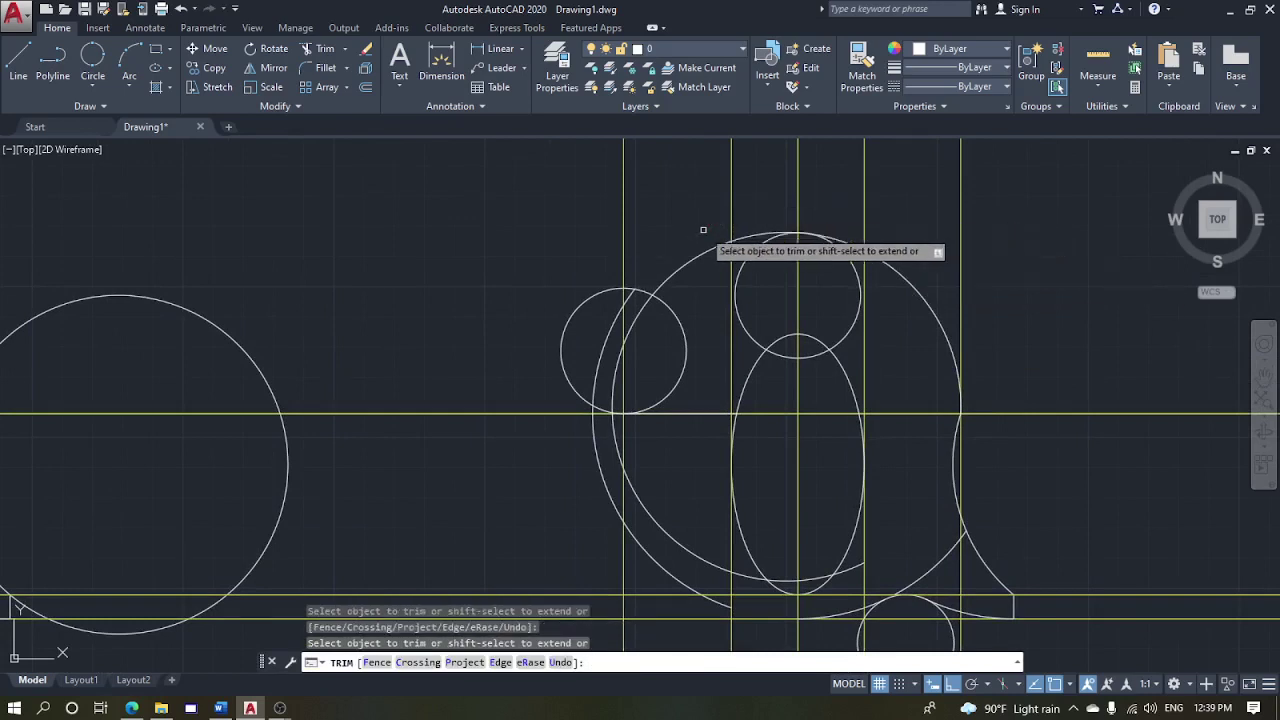
pyautogui.click(608, 336)
# Trim both large arcs between the left small circle's lower edge and the leftmost vertical construction line
pyautogui.scroll(3, 611, 426)
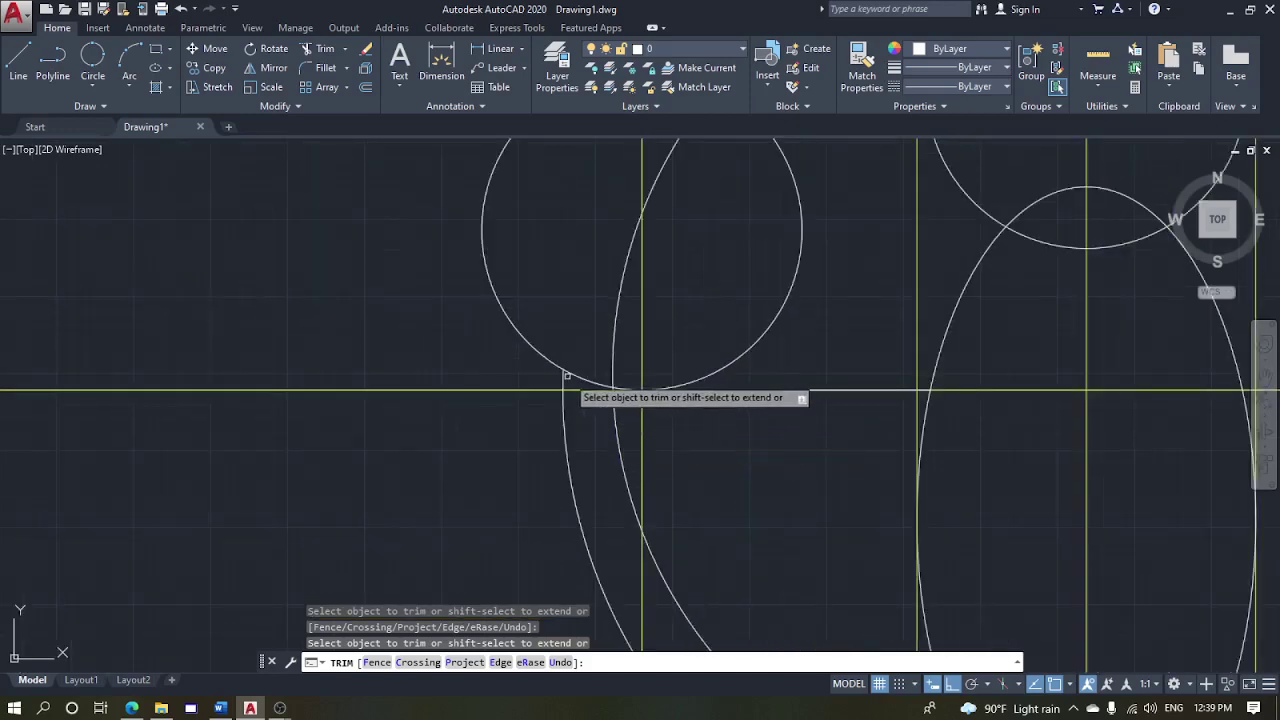
pyautogui.click(562, 436)
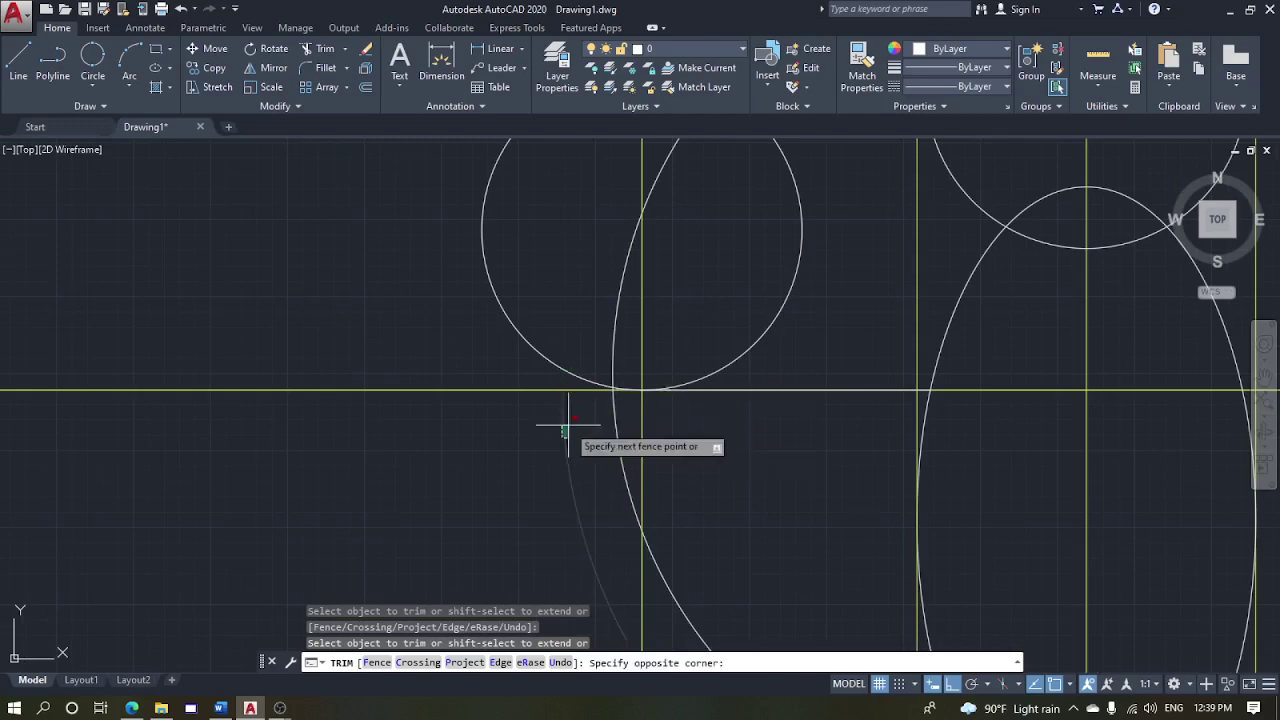
pyautogui.scroll(2, 619, 384)
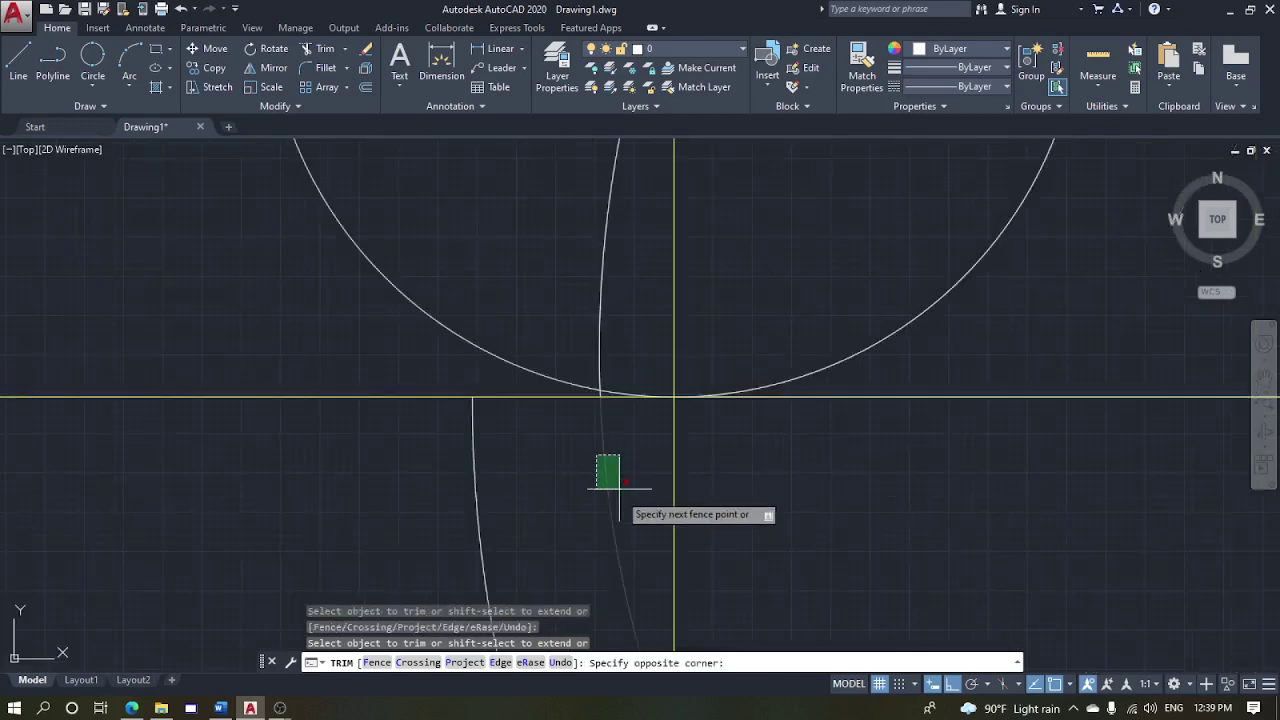
pyautogui.click(617, 489)
pyautogui.click(500, 485)
pyautogui.click(452, 459)
pyautogui.scroll(2, 595, 400)
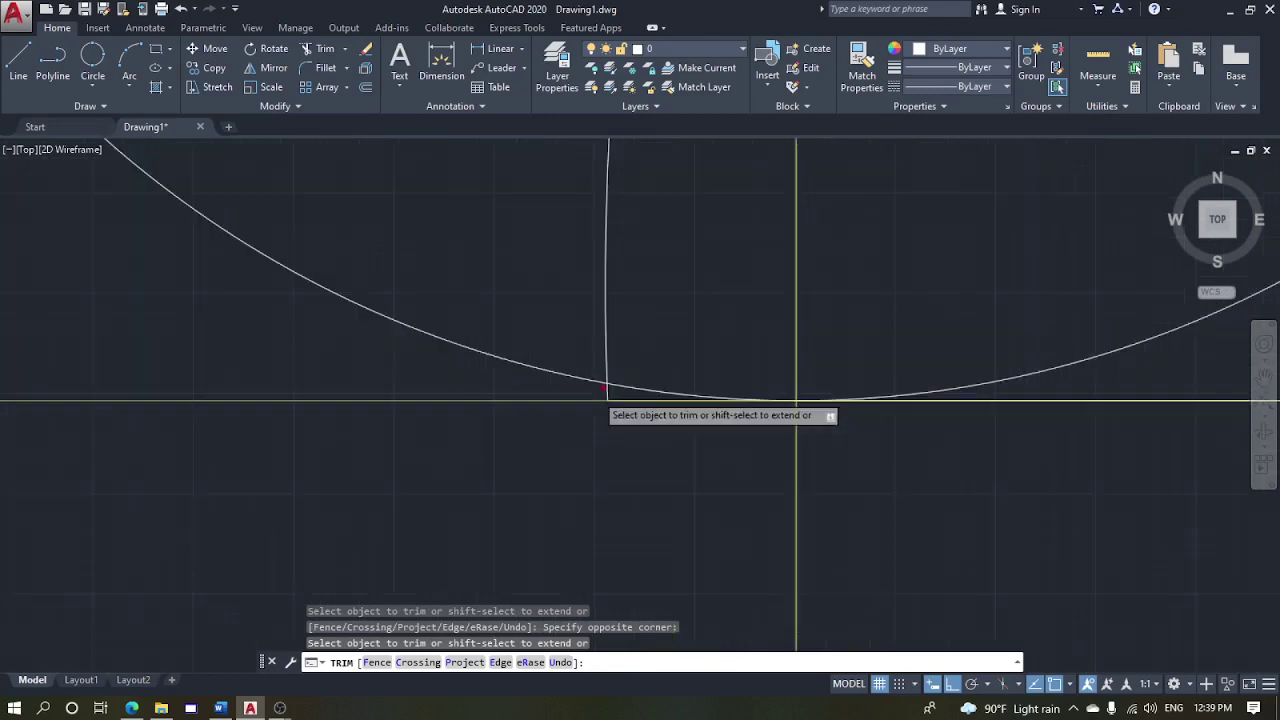
pyautogui.click(608, 398)
# Trim the inner large circle inside the left small circle and from there up to the top small circle's highest point
pyautogui.scroll(-5, 636, 423)
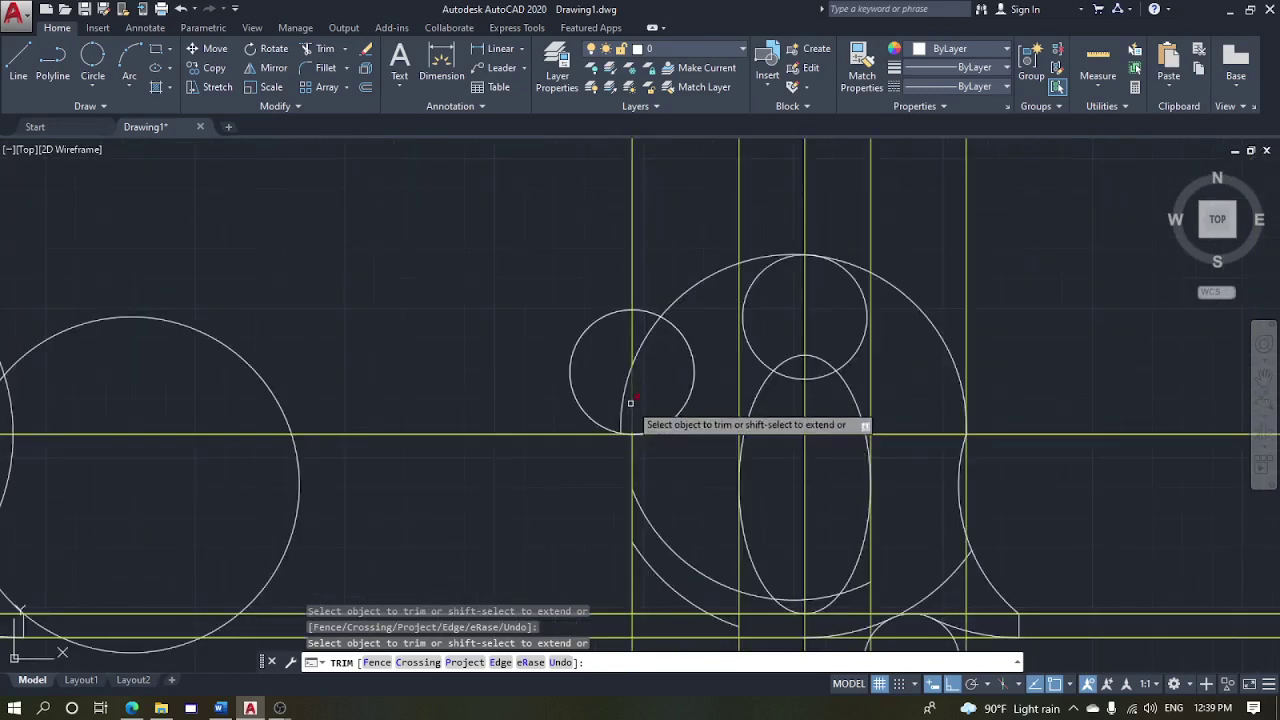
pyautogui.click(636, 340)
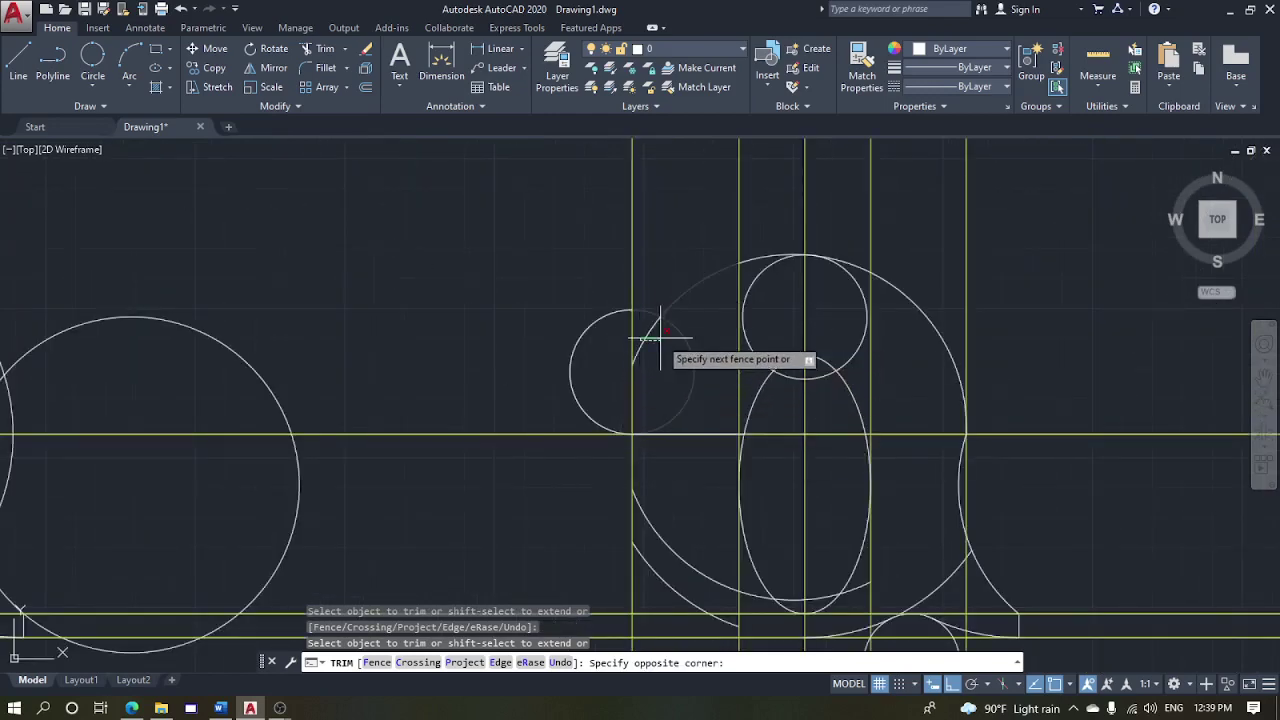
pyautogui.click(655, 332)
pyautogui.click(658, 342)
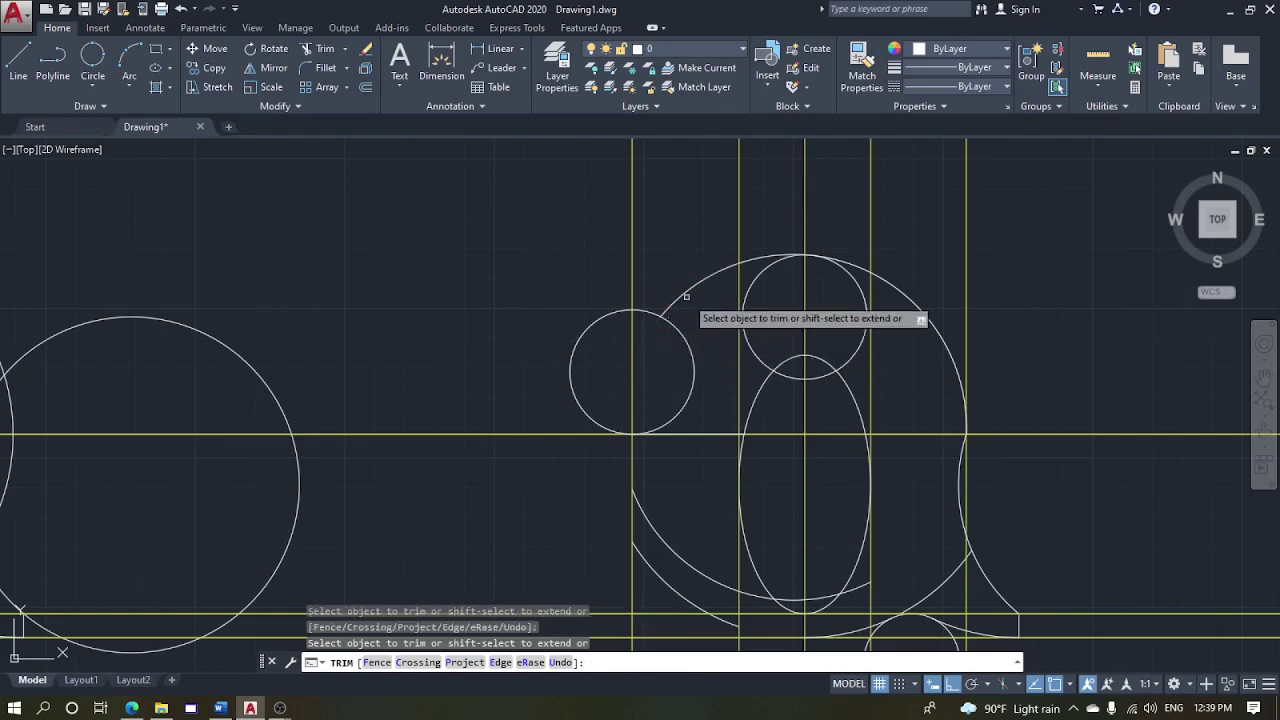
pyautogui.click(684, 295)
pyautogui.press('Escape')
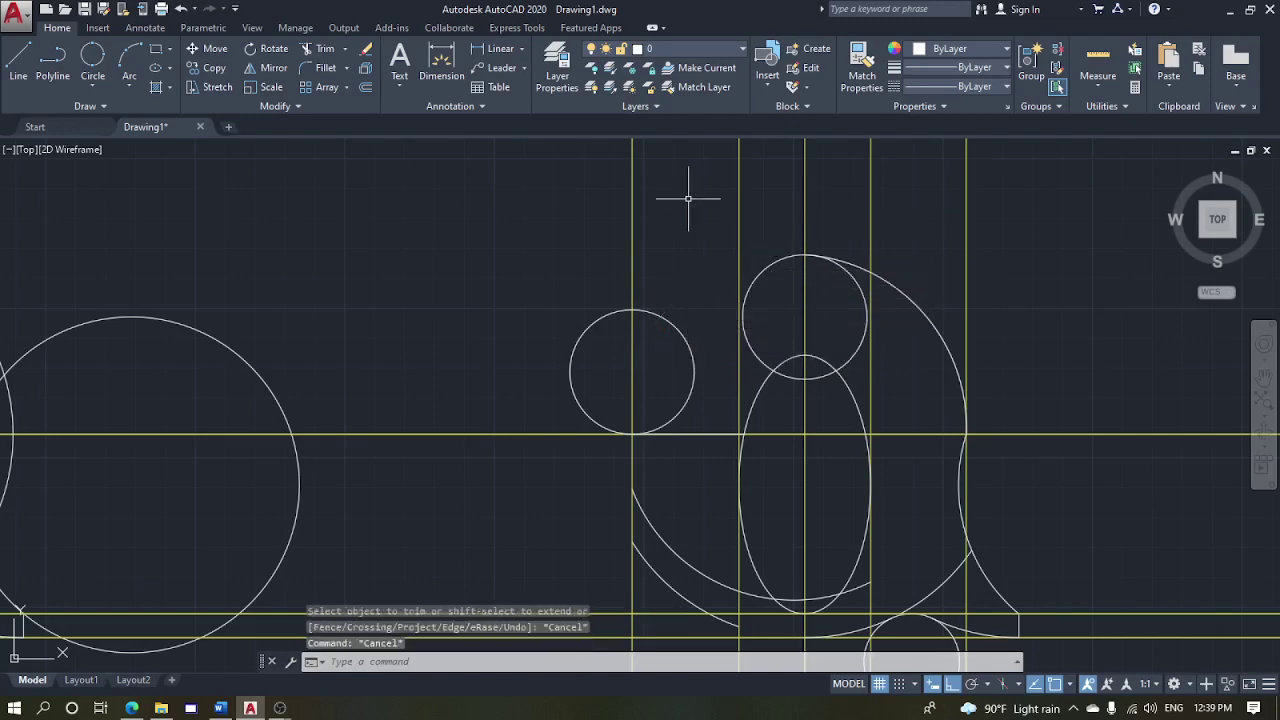
# Draw a line from the top small circle's highest point to the tangent point on the left small circle
pyautogui.write('l')
pyautogui.press('Return')
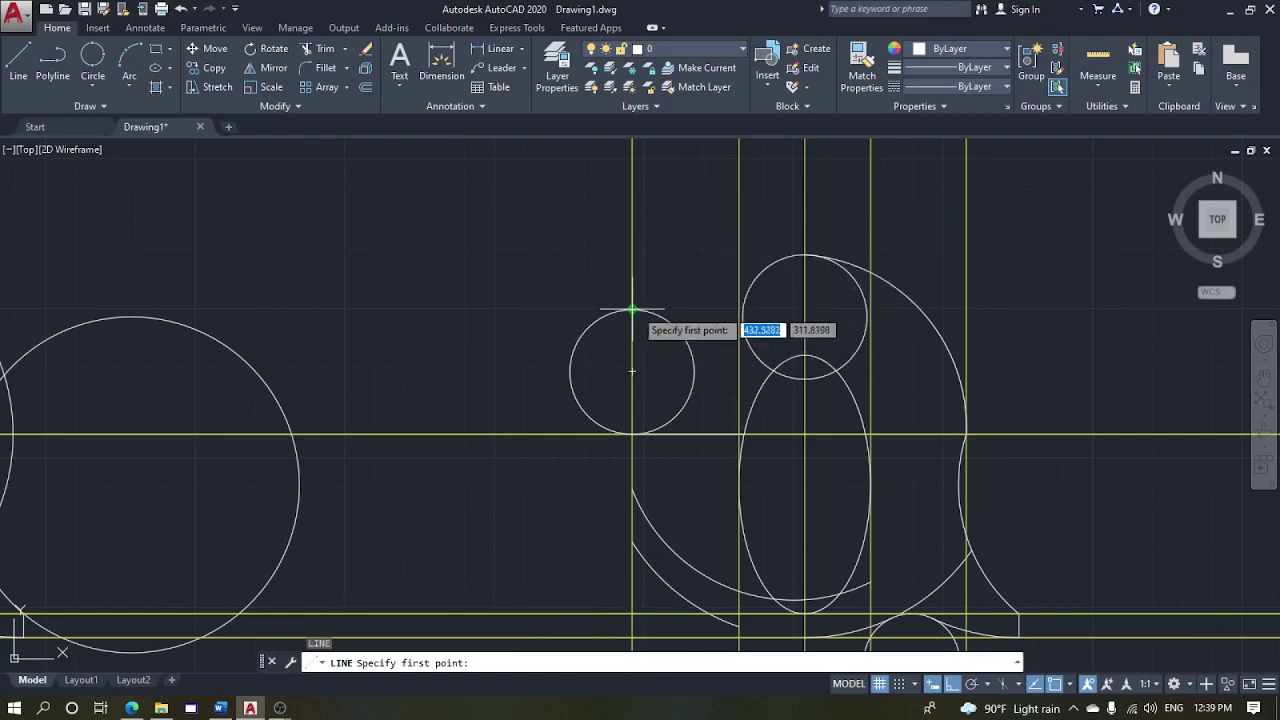
pyautogui.click(805, 256)
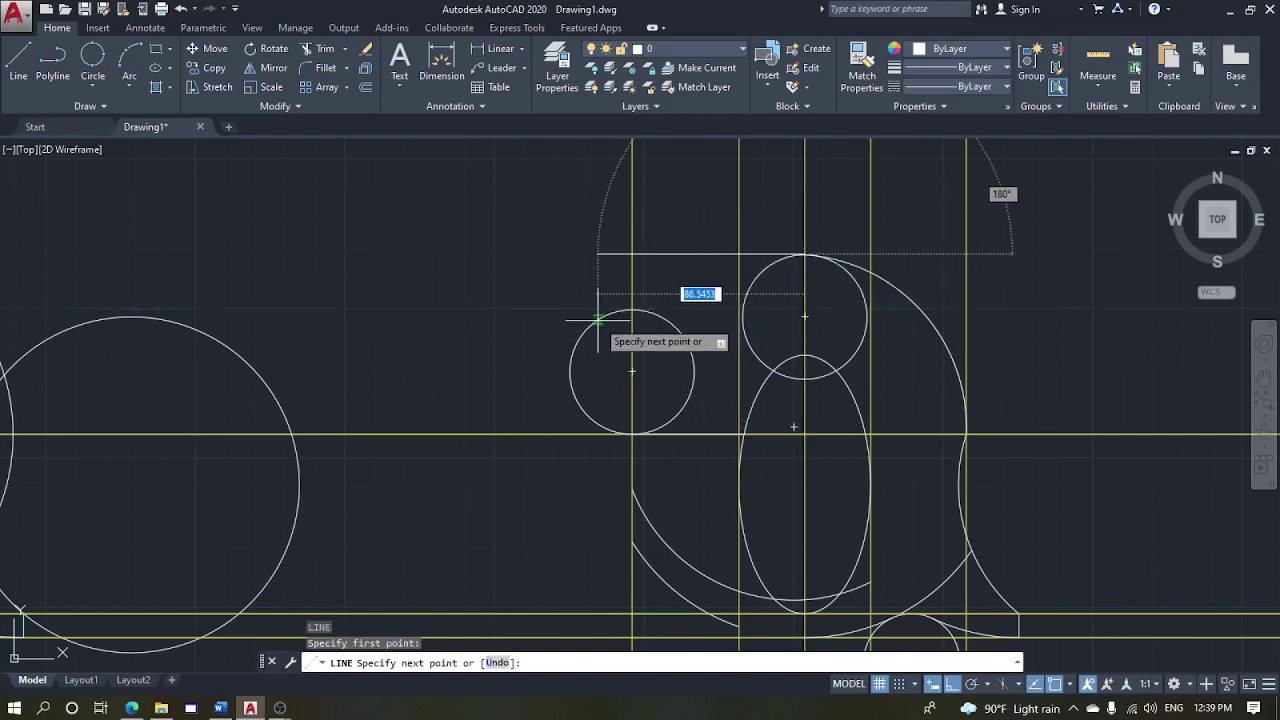
pyautogui.click(607, 311)
pyautogui.press('Escape')
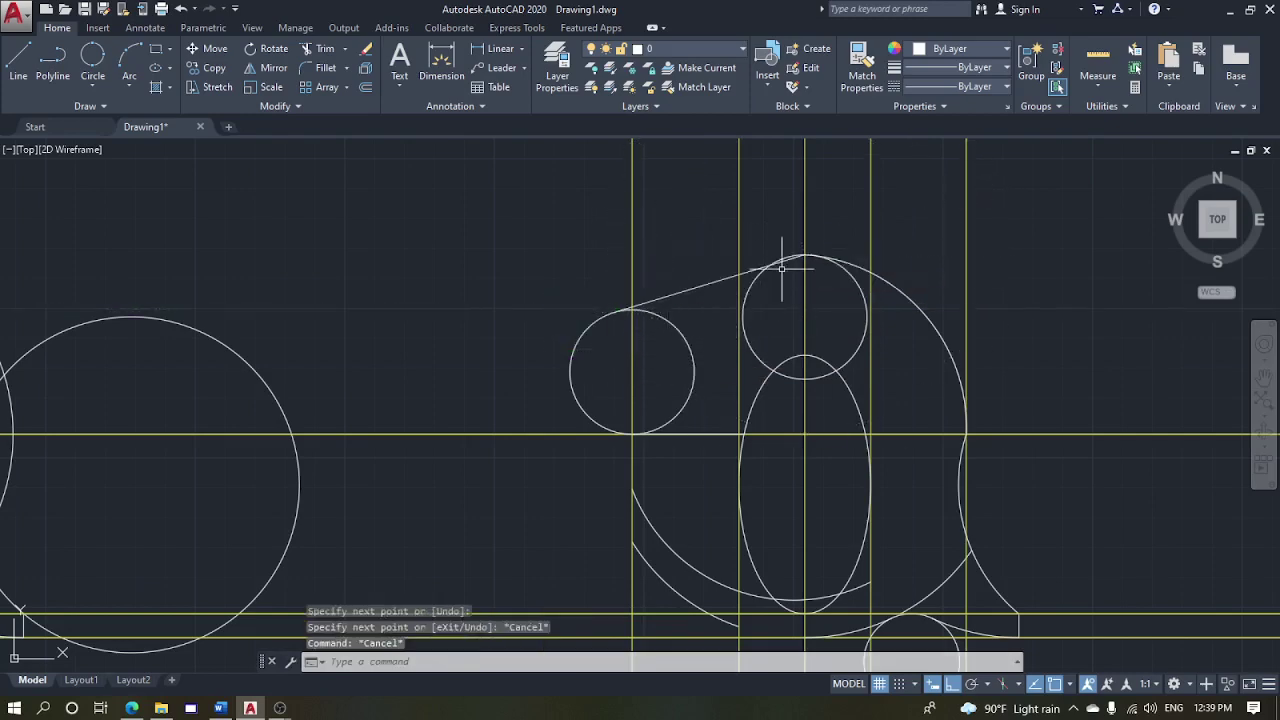
# Stretch the sloped line's upper end onto the upper-left edge of the top small circle so it meets it tangentially
pyautogui.scroll(2, 787, 260)
pyautogui.click(762, 278)
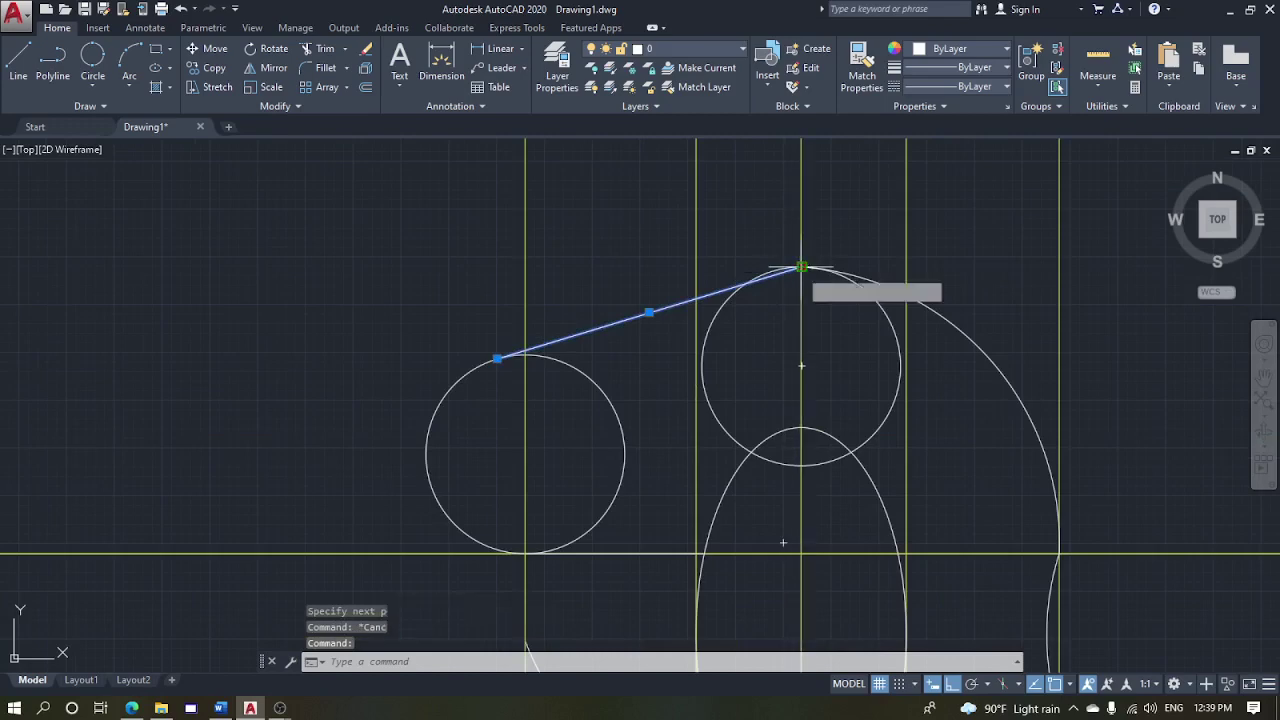
pyautogui.click(777, 270)
pyautogui.press('Escape')
pyautogui.scroll(-4, 834, 322)
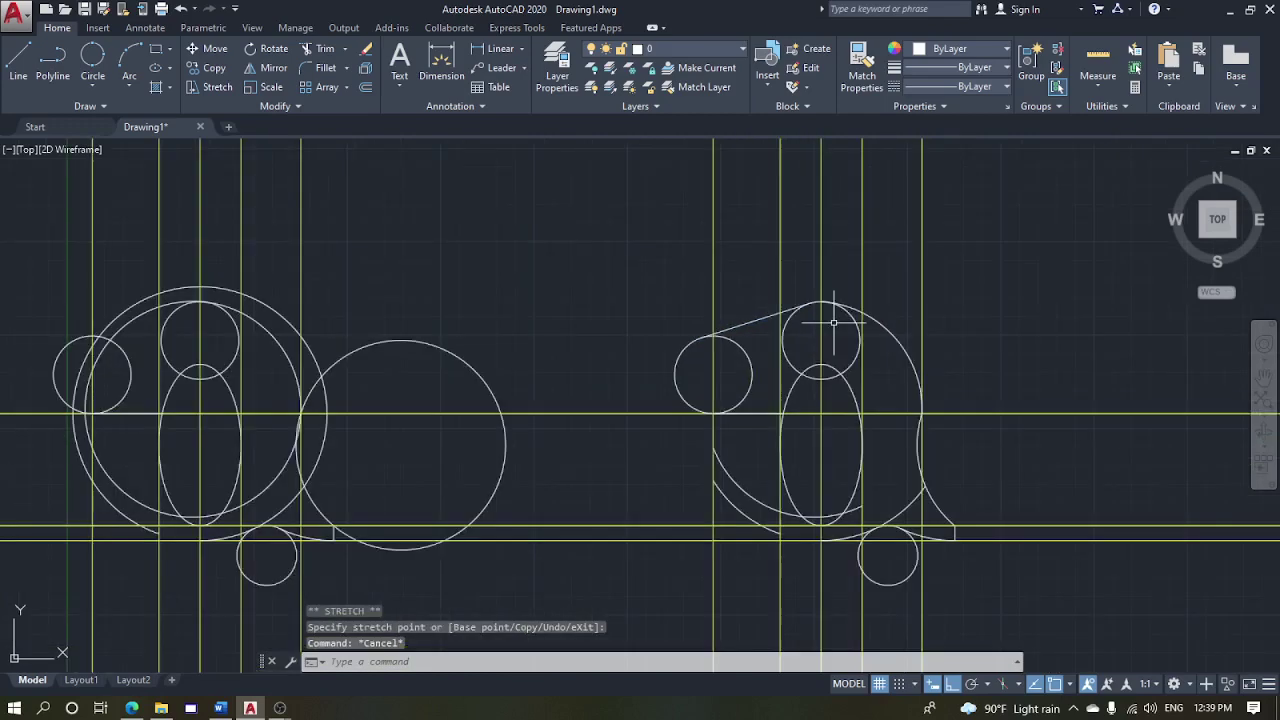
pyautogui.press('Escape')
pyautogui.press('Escape')
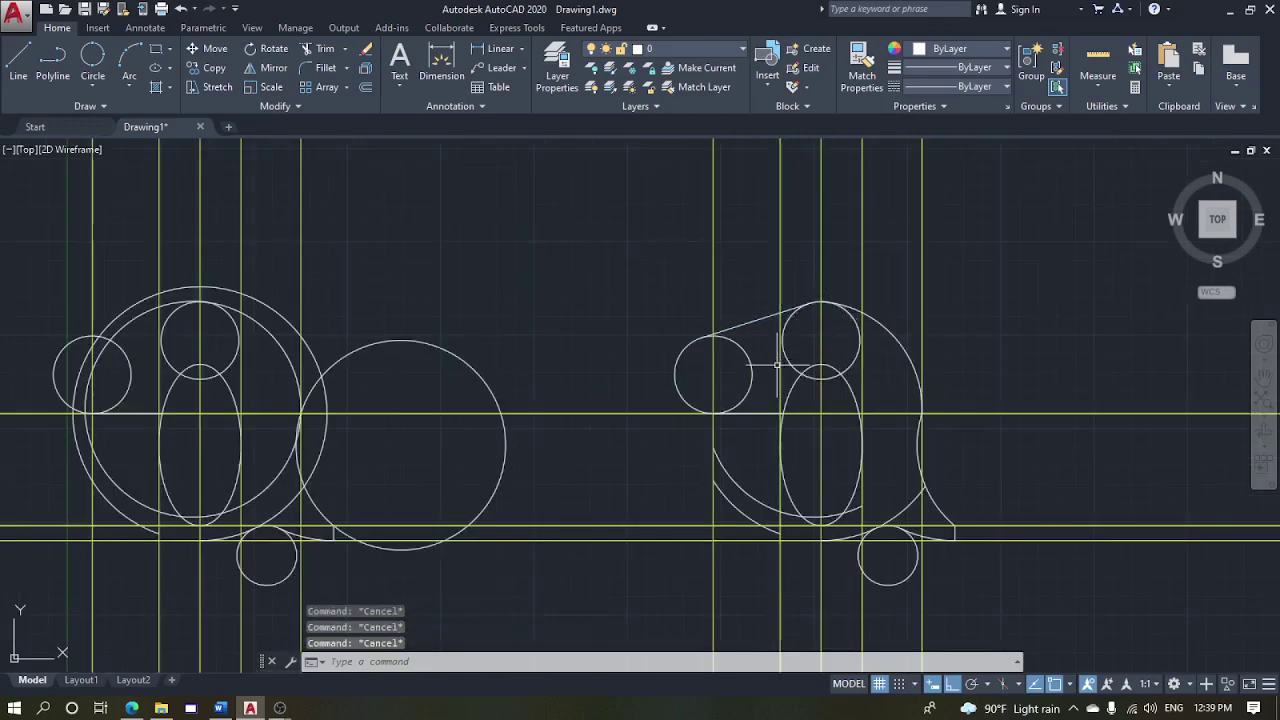
# Trim the left small circle's right half and the top small circle's sides beneath the outline
pyautogui.write('tr')
pyautogui.press('Return')
pyautogui.press('Return')
pyautogui.click(761, 395)
pyautogui.click(743, 384)
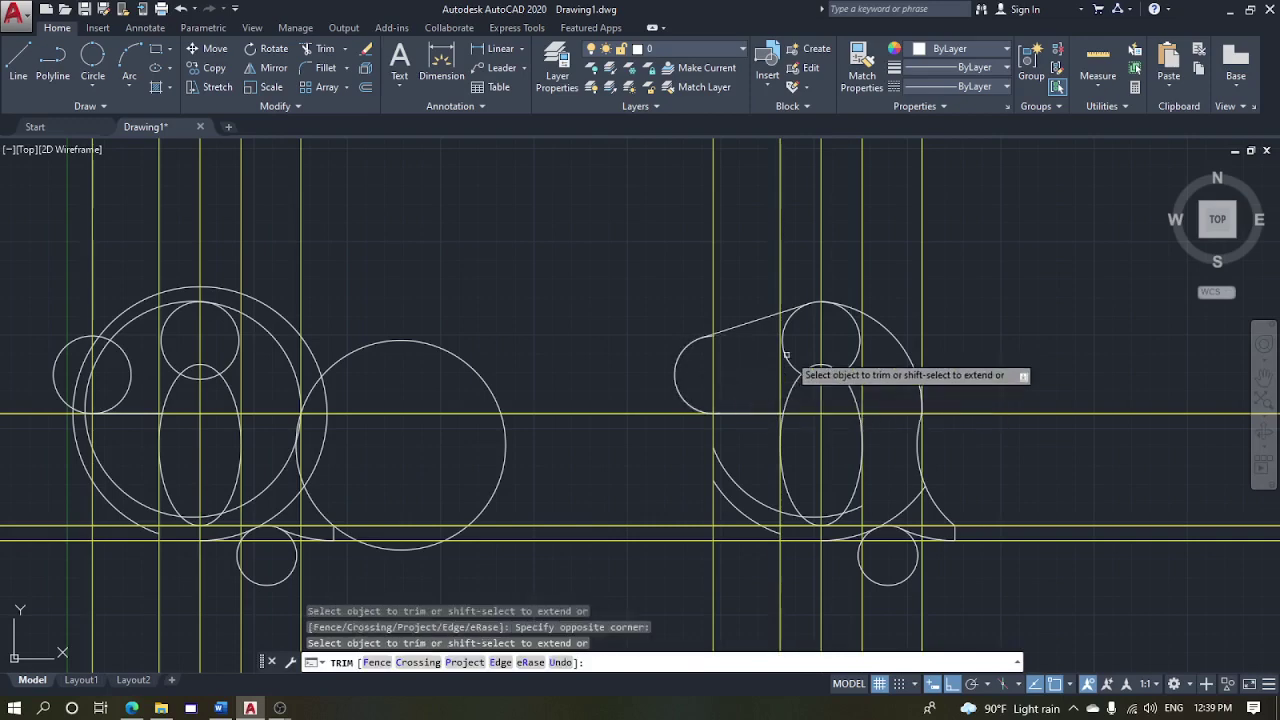
pyautogui.moveTo(800, 336)
pyautogui.mouseDown()
pyautogui.moveTo(779, 322)
pyautogui.moveTo(871, 354)
pyautogui.mouseUp()
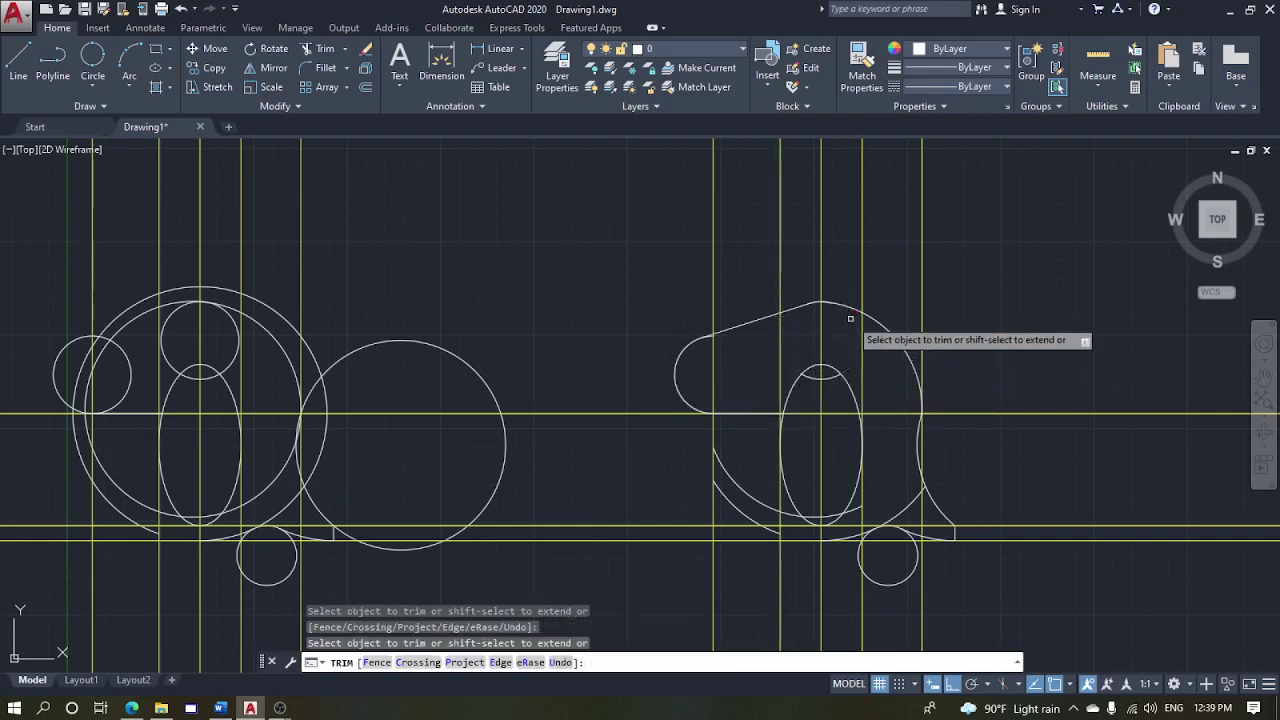
pyautogui.press('Escape')
# Erase the top small circle's leftover arc inside the ellipse
pyautogui.click(820, 368)
pyautogui.write('e')
pyautogui.press('Return')
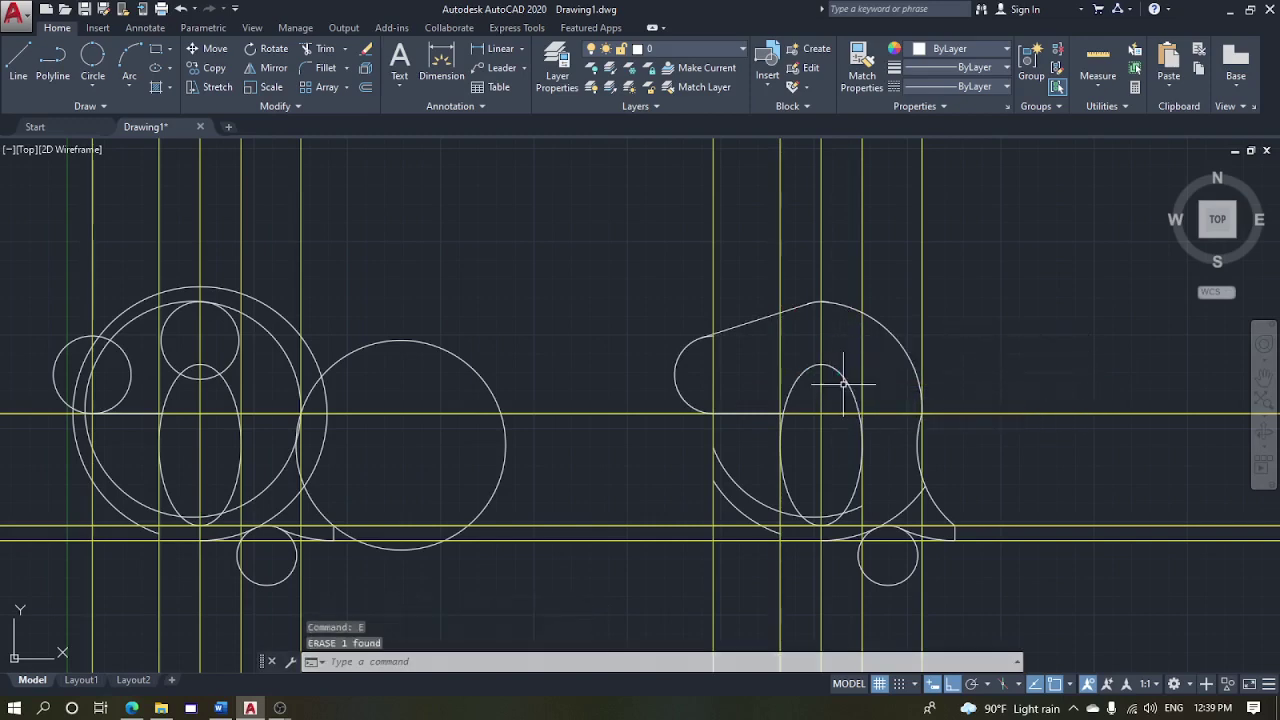
# Trim the left small circle's short leftover arc between the sloped tangent line and the leftmost vertical construction line
pyautogui.moveTo(890, 365); pyautogui.dragTo(892, 361, button='middle')
pyautogui.scroll(10, 763, 342)
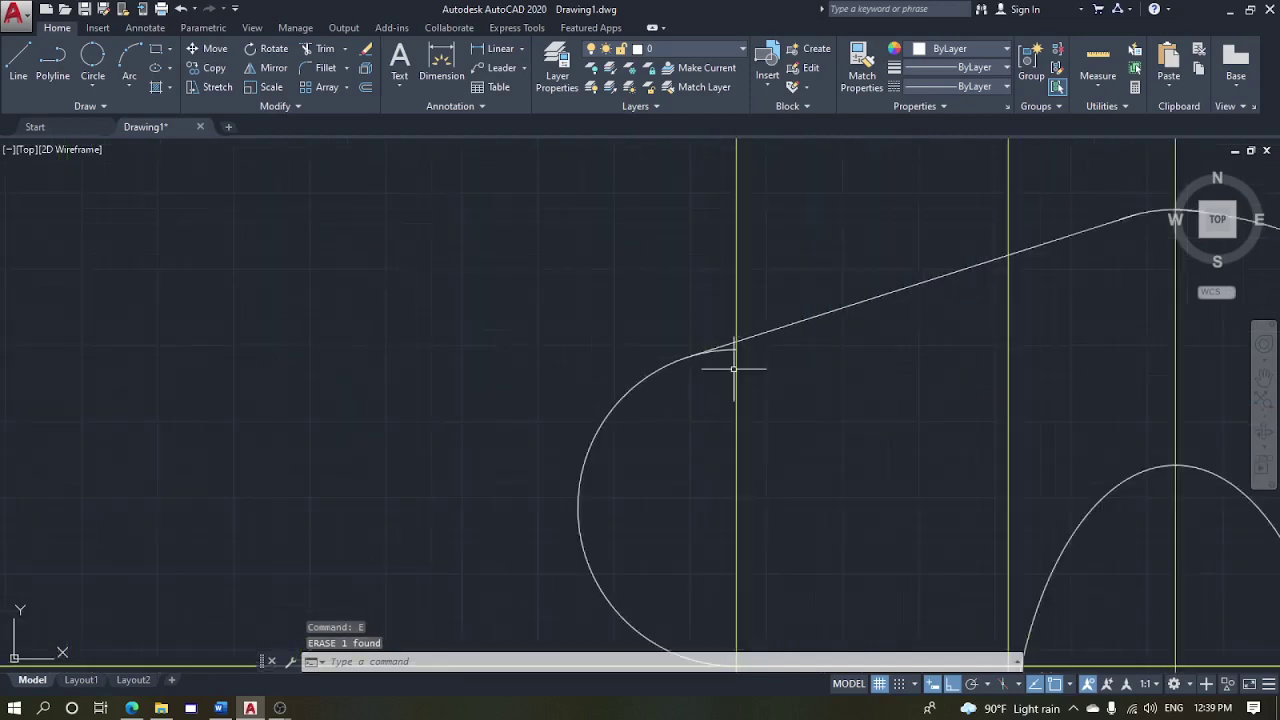
pyautogui.press('Escape')
pyautogui.press('Escape')
pyautogui.write('tr')
pyautogui.press('Return')
pyautogui.press('Return')
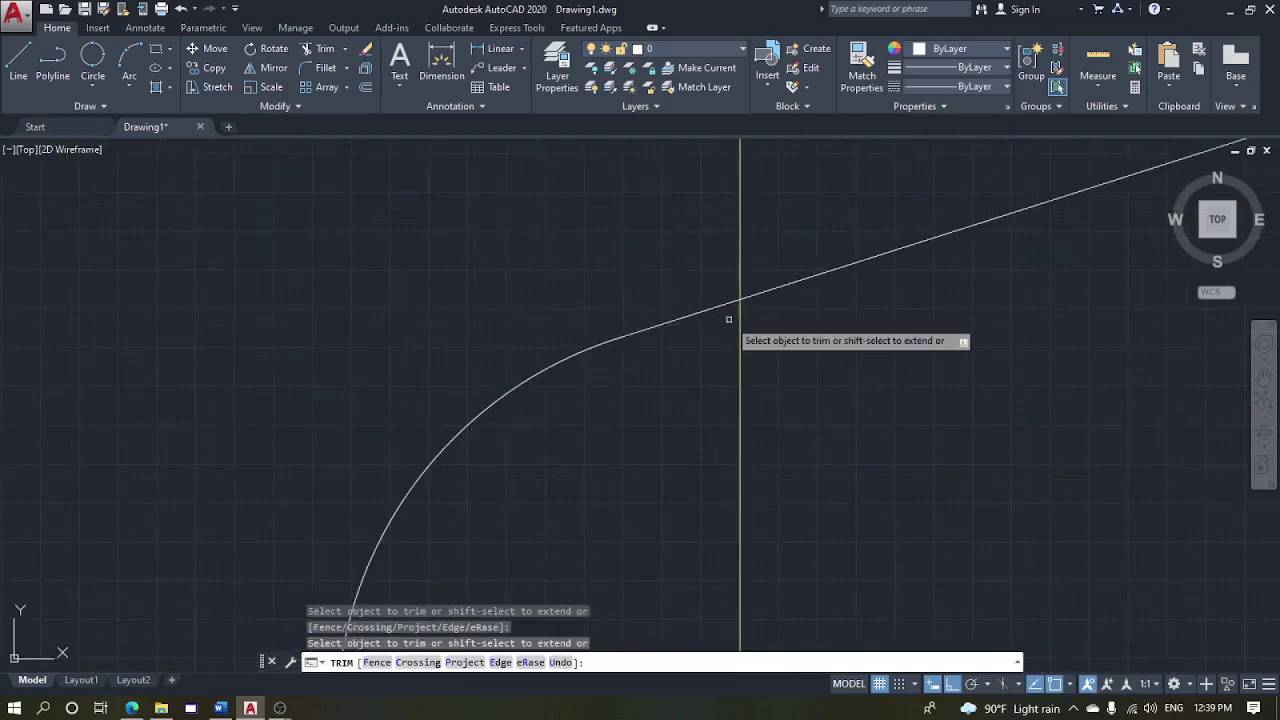
pyautogui.scroll(-10, 743, 337)
pyautogui.moveTo(847, 349); pyautogui.dragTo(826, 350, button='middle')
pyautogui.press('Escape')
pyautogui.press('Escape')
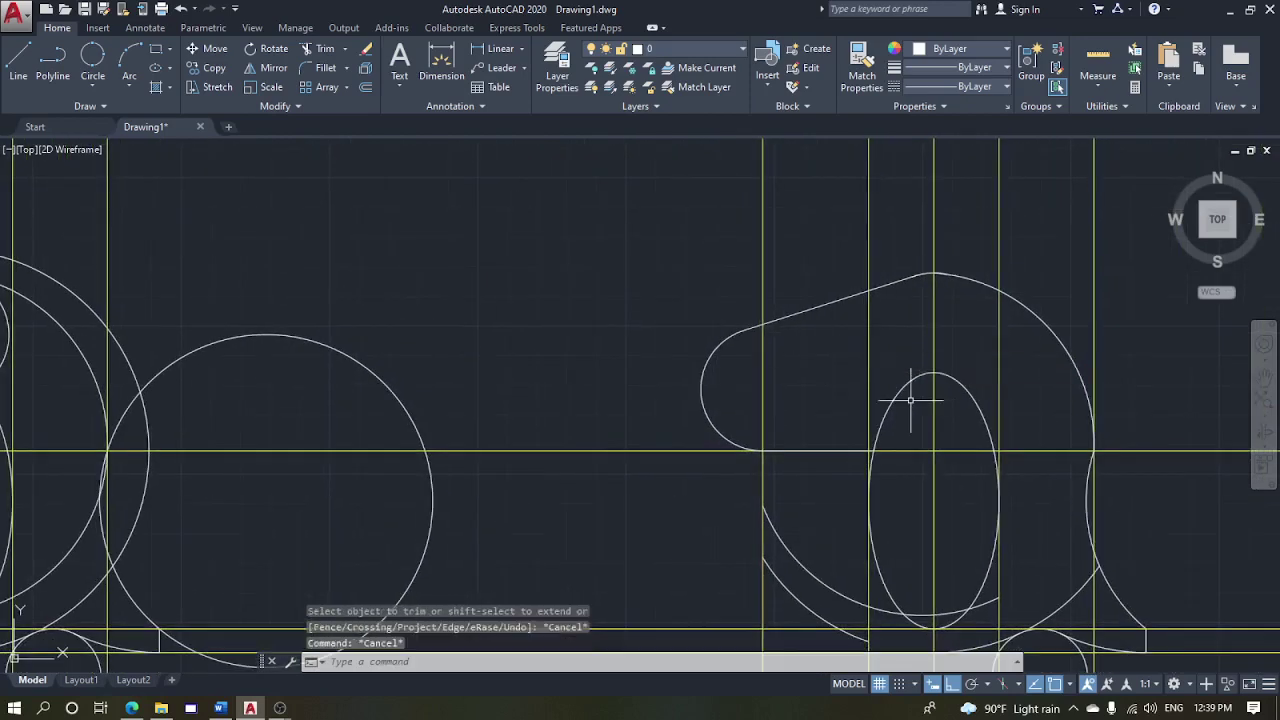
# Draw a short vertical line between the ellipse's lowest point and the left end of the arc on the lowest construction line
pyautogui.moveTo(910, 400)
pyautogui.mouseDown(button='middle')
pyautogui.moveTo(849, 371)
pyautogui.moveTo(808, 277)
pyautogui.mouseUp(button='middle')
pyautogui.press('Escape')
pyautogui.moveTo(866, 423); pyautogui.dragTo(833, 380, button='middle')
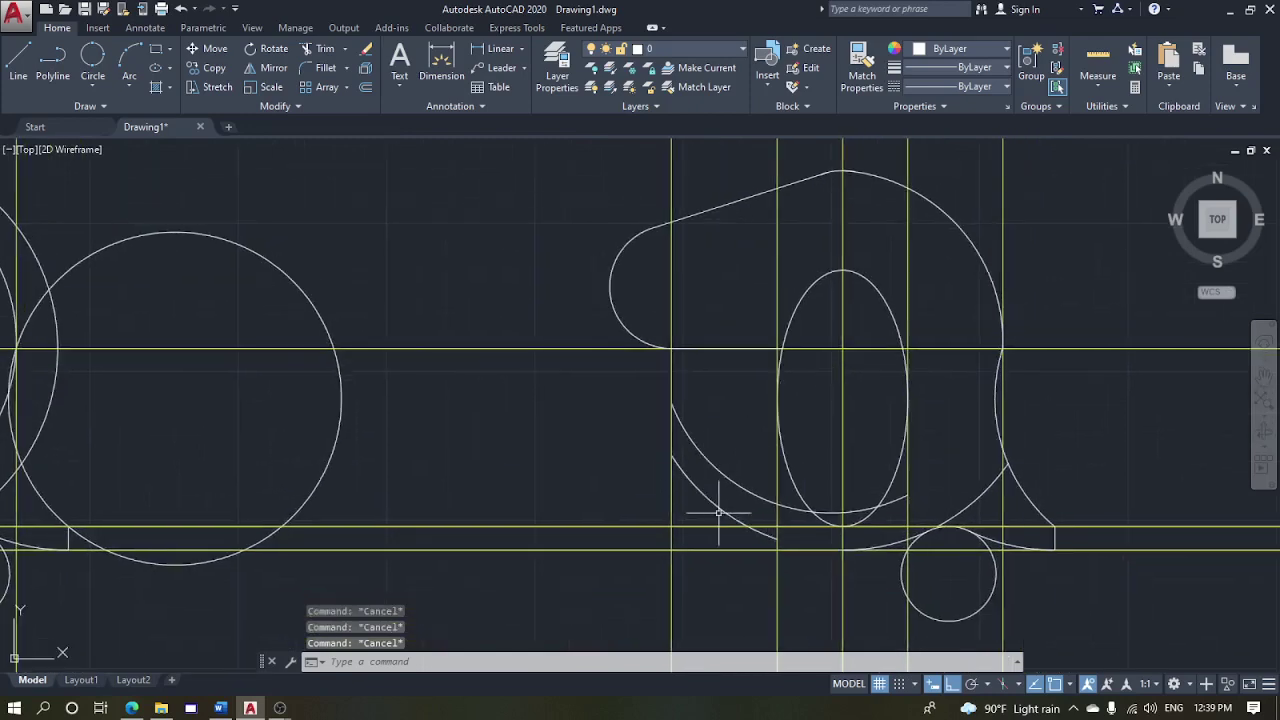
pyautogui.scroll(2, 838, 528)
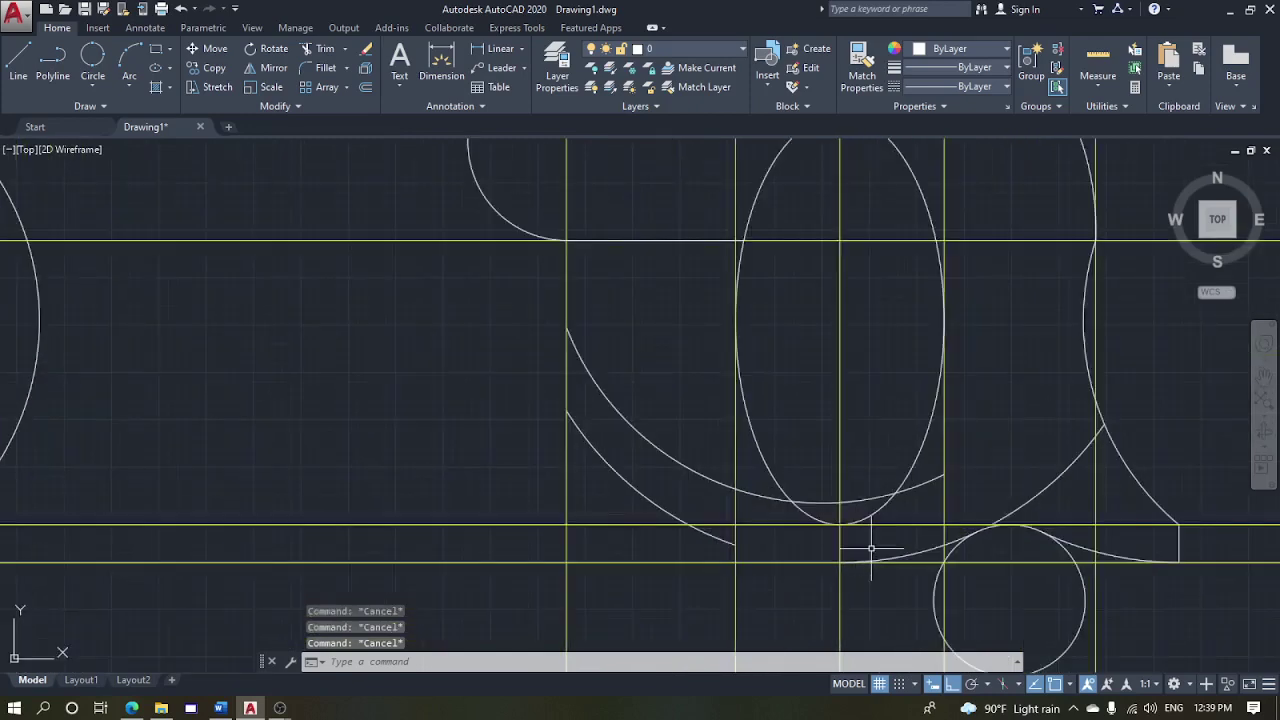
pyautogui.write('l')
pyautogui.press('Return')
pyautogui.click(839, 563)
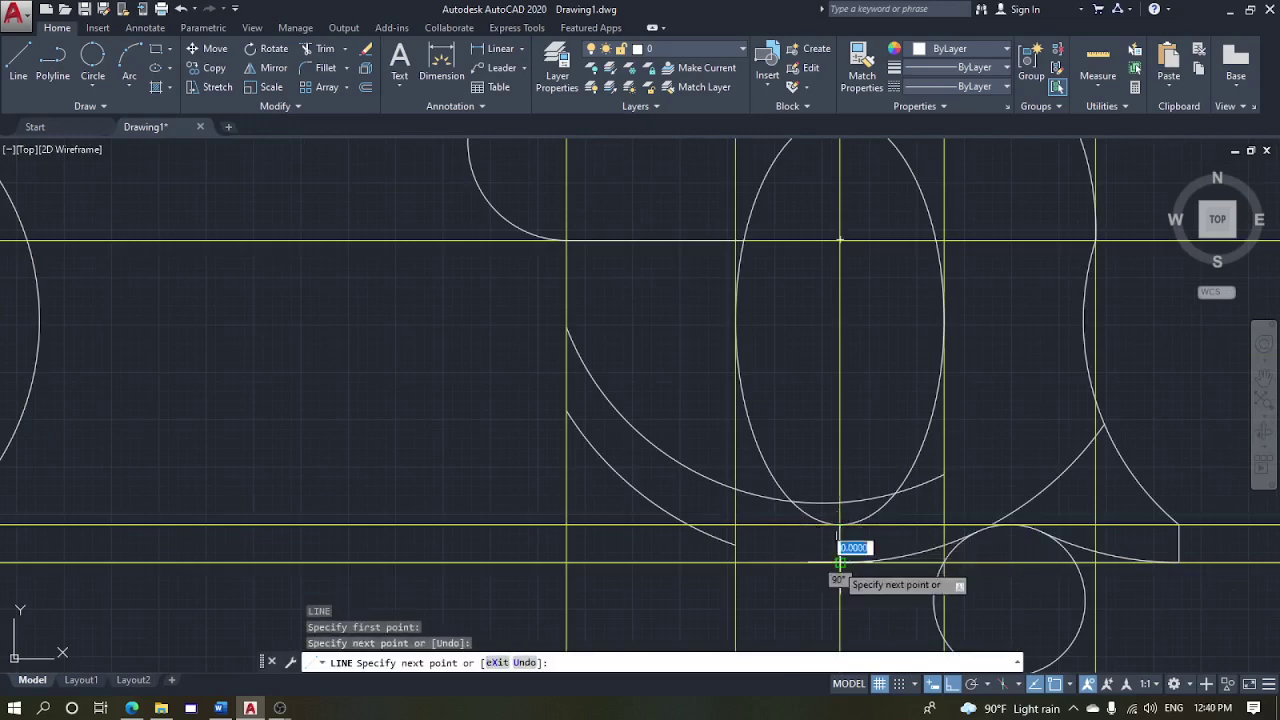
pyautogui.press('Escape')
pyautogui.press('Escape')
# Erase the two leftover arcs of the large circles at the figure's lower left
pyautogui.click(711, 531)
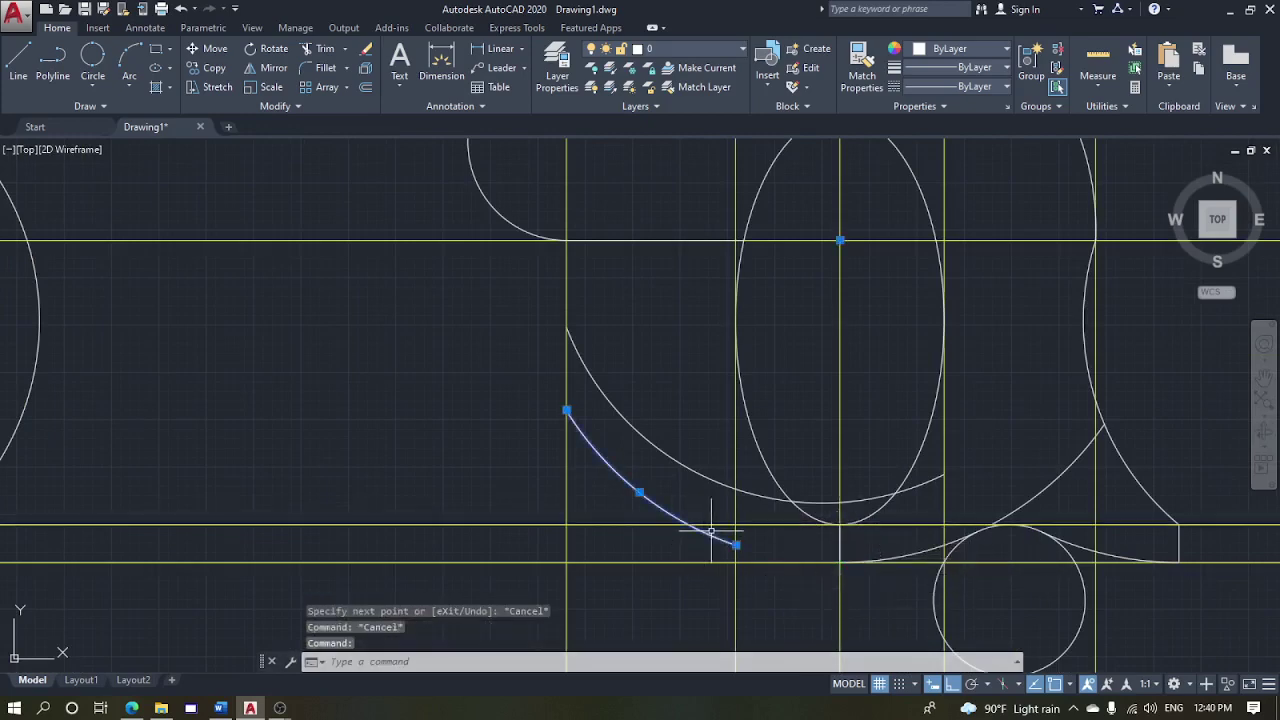
pyautogui.click(708, 473)
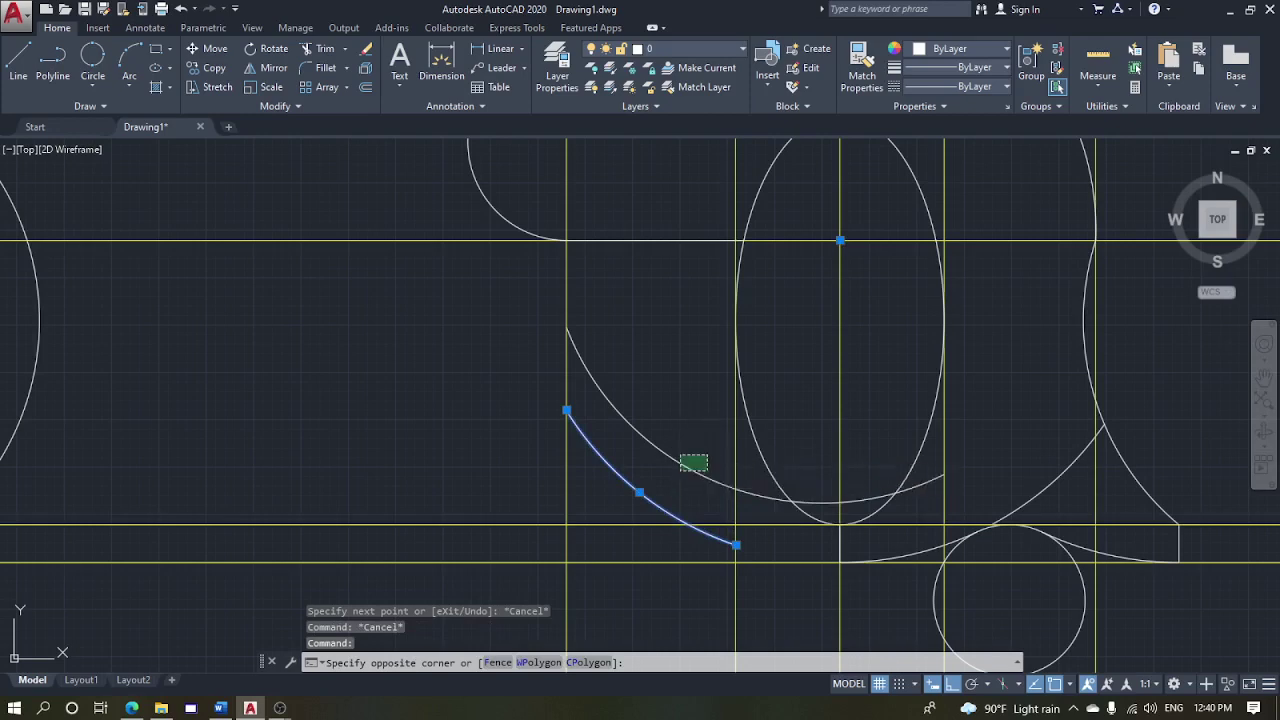
pyautogui.click(683, 452)
pyautogui.press('Return')
pyautogui.scroll(-4, 737, 386)
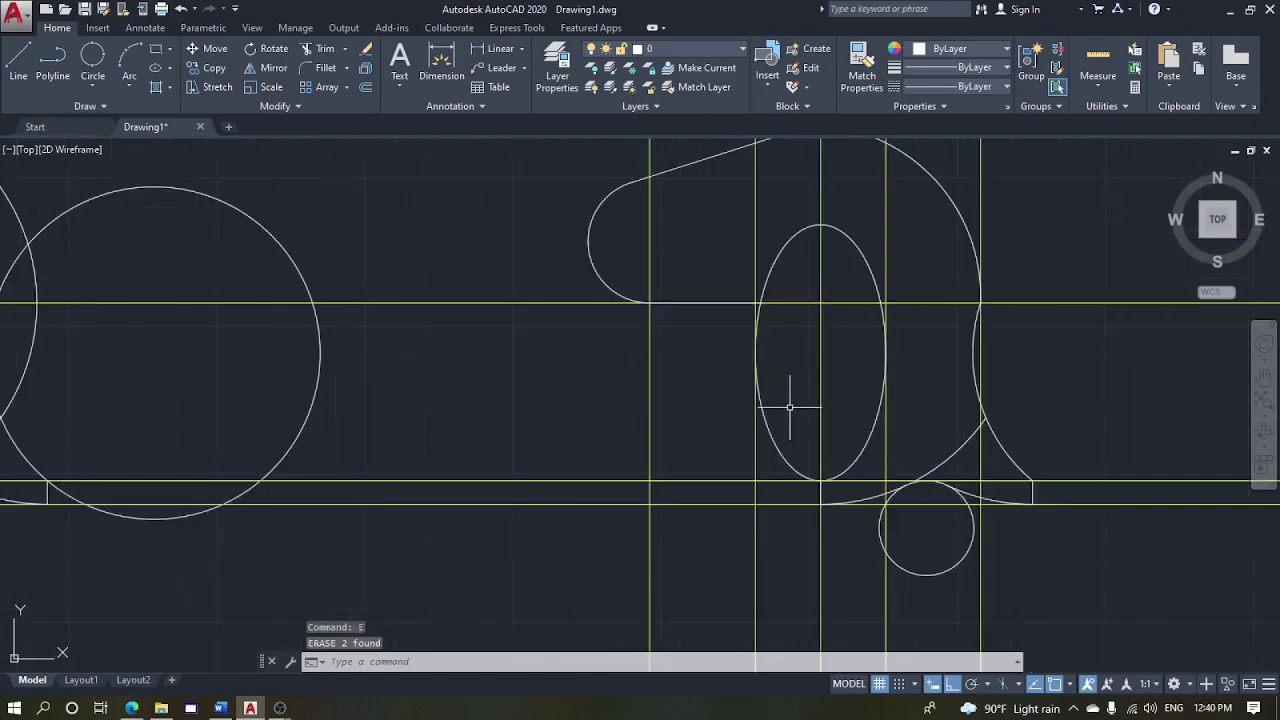
# Draw a short vertical polyline across the ellipse just to the right of its lowest point
pyautogui.scroll(2, 785, 395)
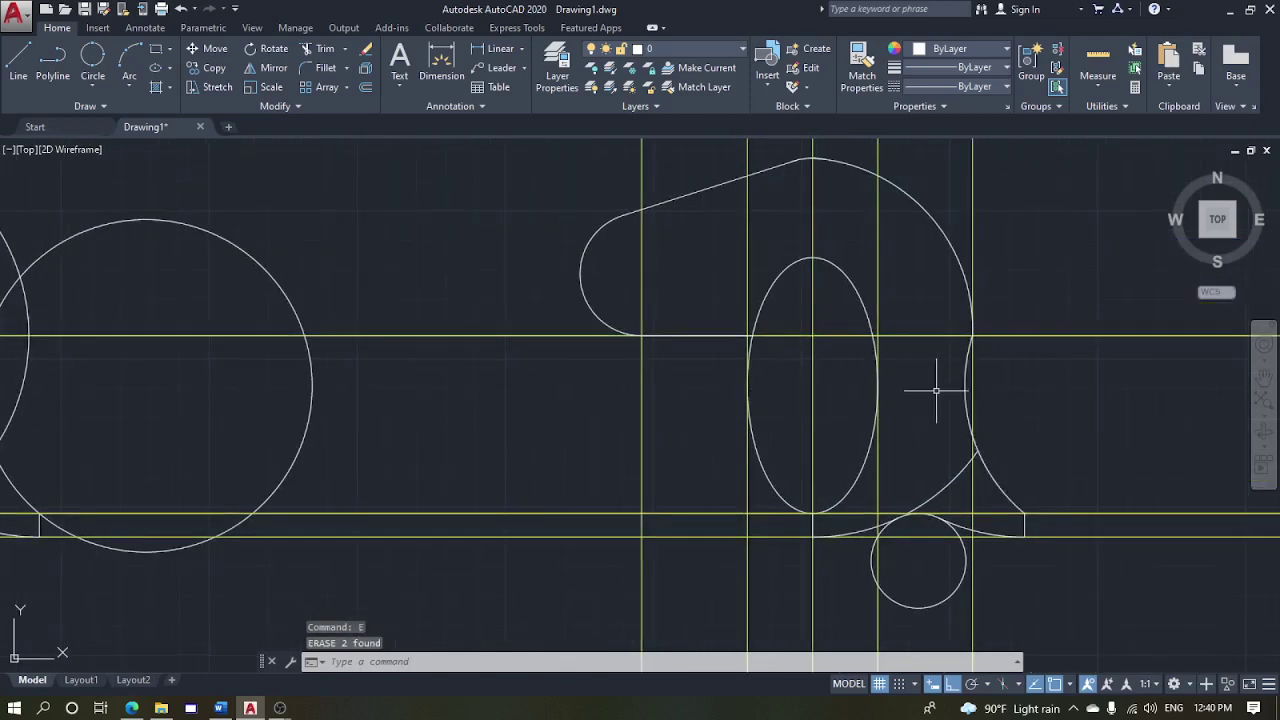
pyautogui.moveTo(903, 380); pyautogui.dragTo(898, 412, button='middle')
pyautogui.press('Escape')
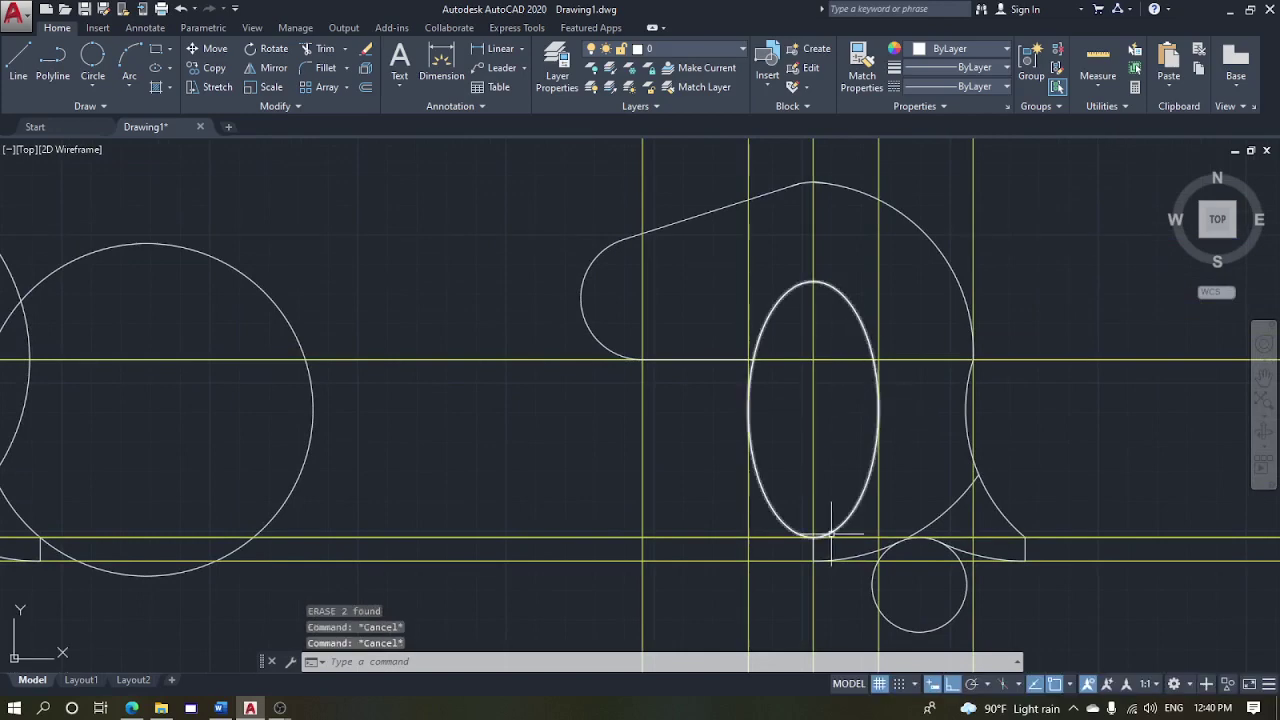
pyautogui.scroll(4, 824, 494)
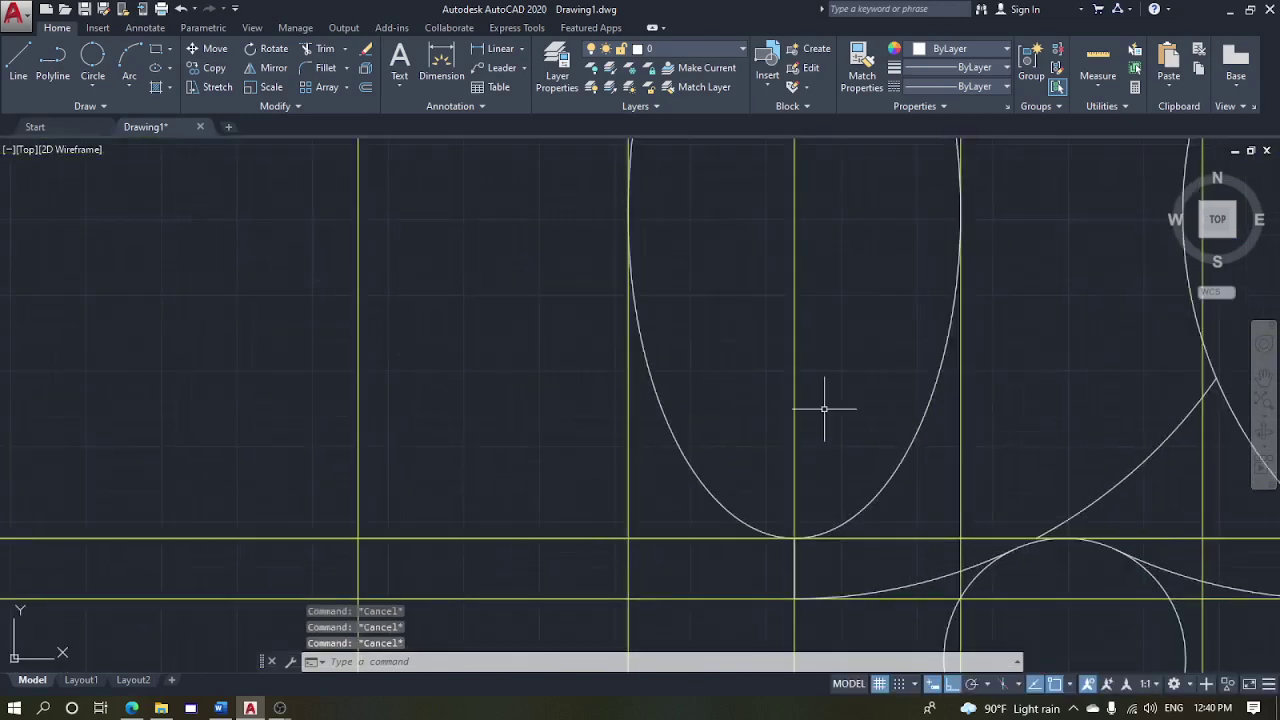
pyautogui.write('pl')
pyautogui.press('Return')
pyautogui.scroll(2, 818, 503)
pyautogui.moveTo(770, 538); pyautogui.dragTo(793, 433, button='middle')
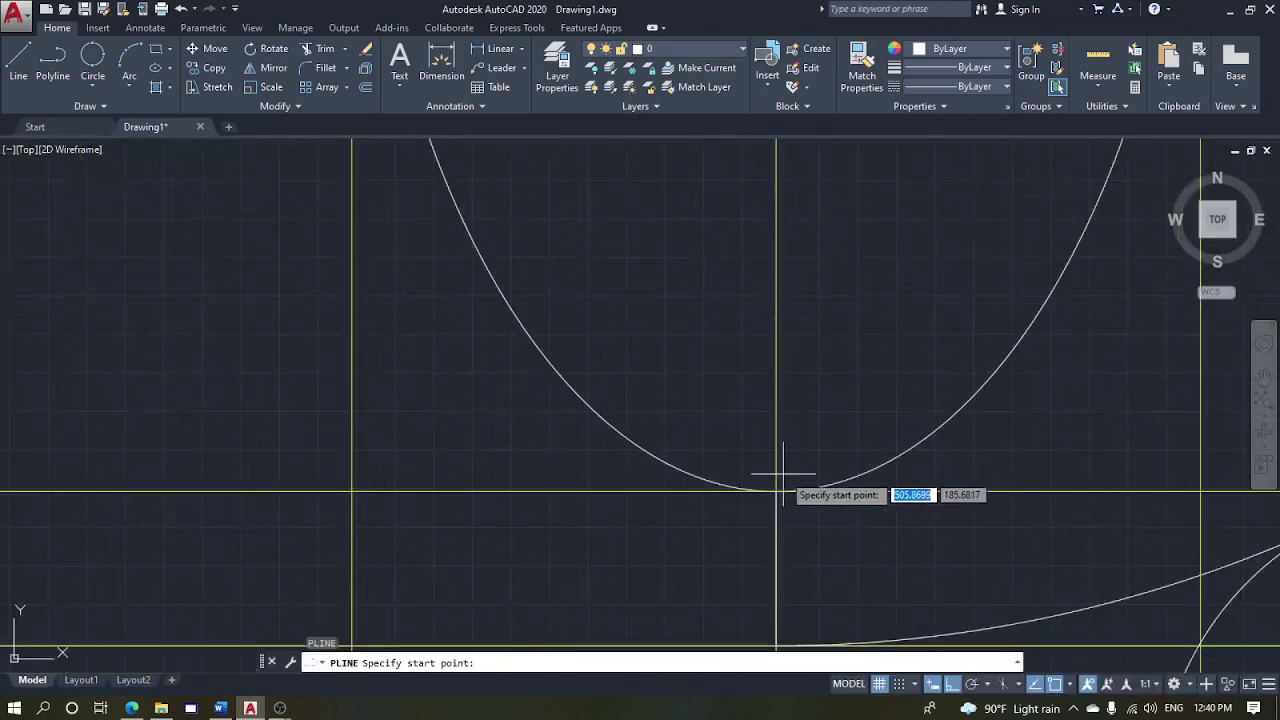
pyautogui.scroll(2, 805, 509)
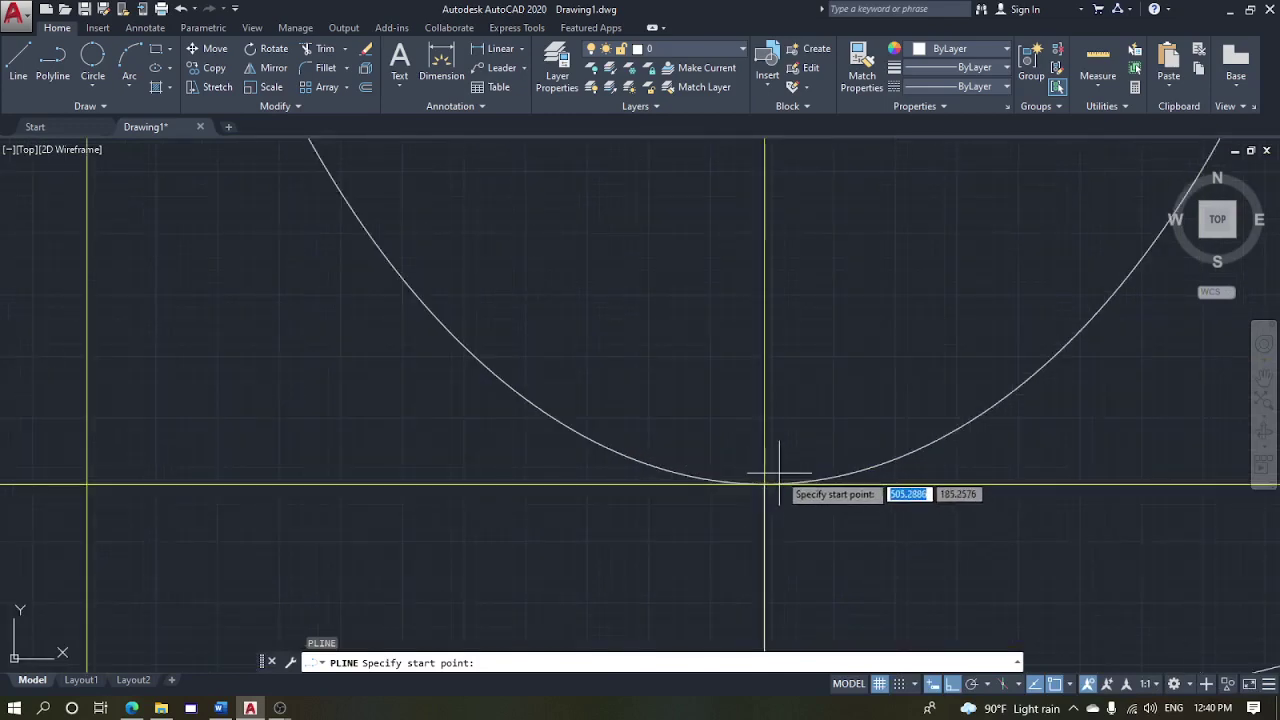
pyautogui.click(766, 485)
pyautogui.click(788, 490)
pyautogui.press('Escape')
pyautogui.scroll(2, 820, 480)
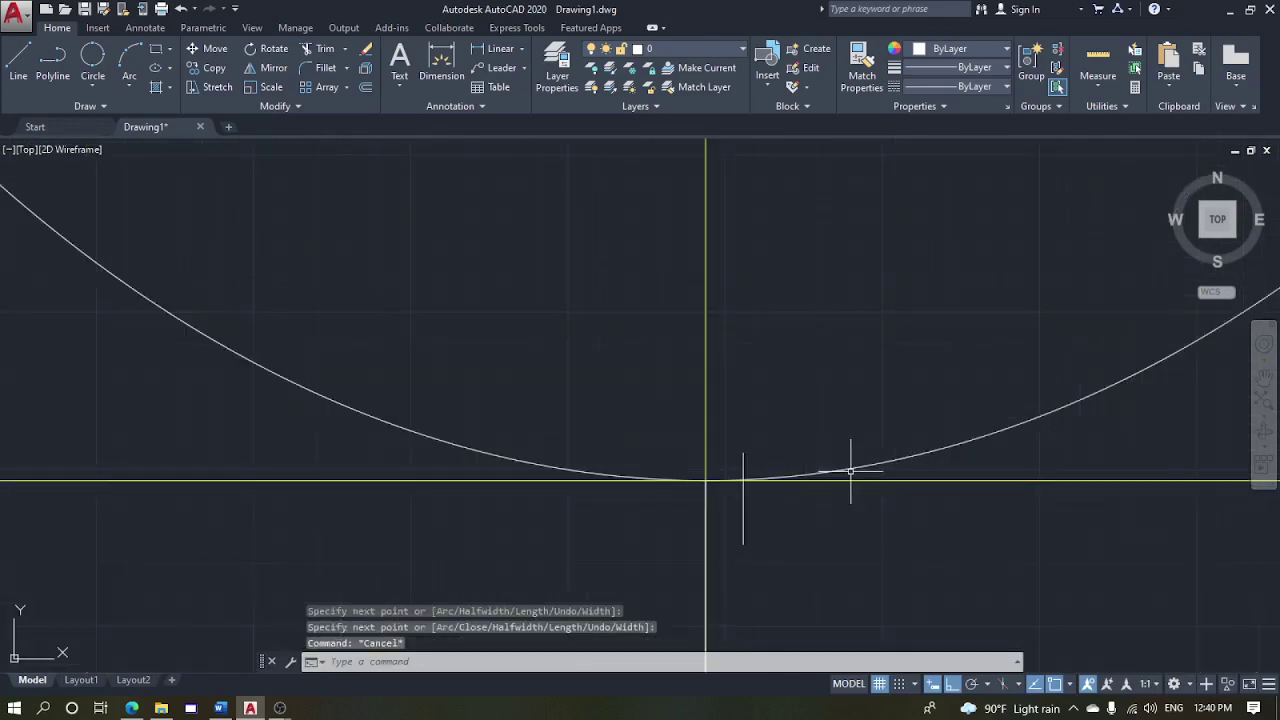
pyautogui.click(848, 470)
pyautogui.rightClick(848, 471)
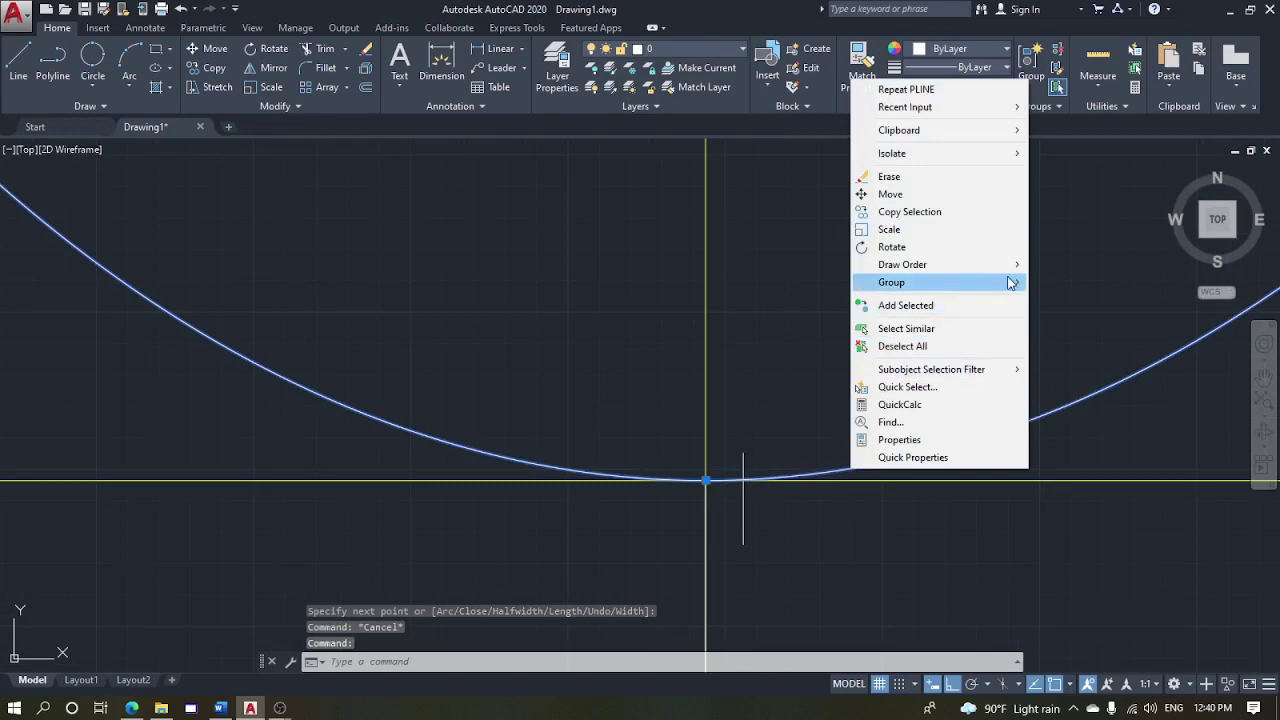
pyautogui.press('Escape')
pyautogui.press('Escape')
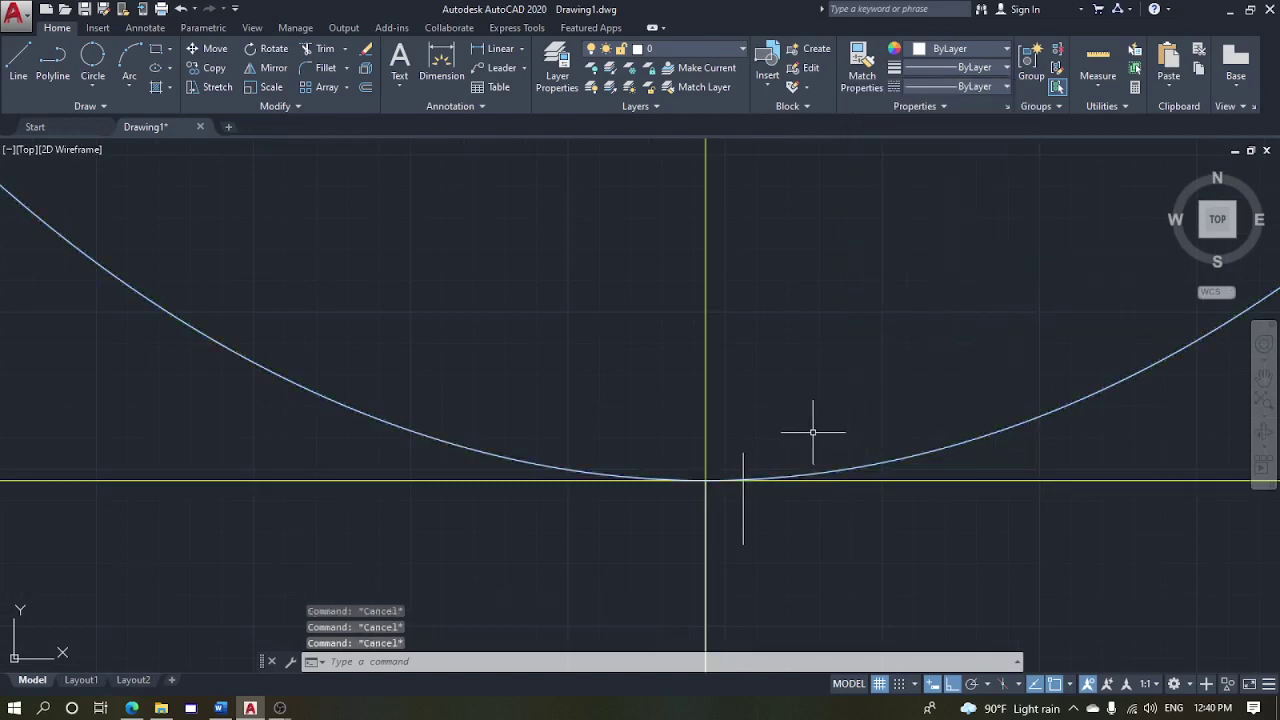
# Trim the small piece of the ellipse between the central vertical construction line and the short polyline beside it
pyautogui.write('tr')
pyautogui.press('Return')
pyautogui.press('Return')
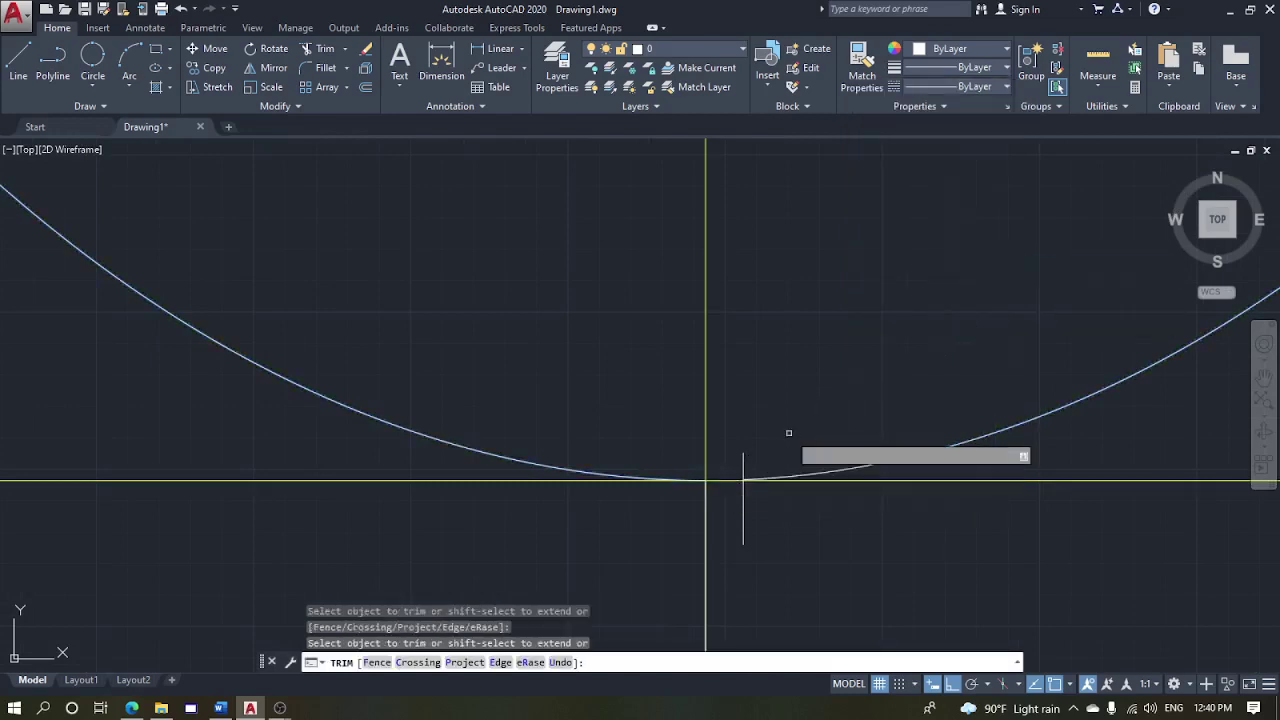
pyautogui.scroll(-2, 788, 435)
pyautogui.press('Escape')
pyautogui.press('Escape')
pyautogui.scroll(-4, 822, 443)
pyautogui.moveTo(823, 443); pyautogui.dragTo(814, 569, button='middle')
pyautogui.scroll(-2, 814, 569)
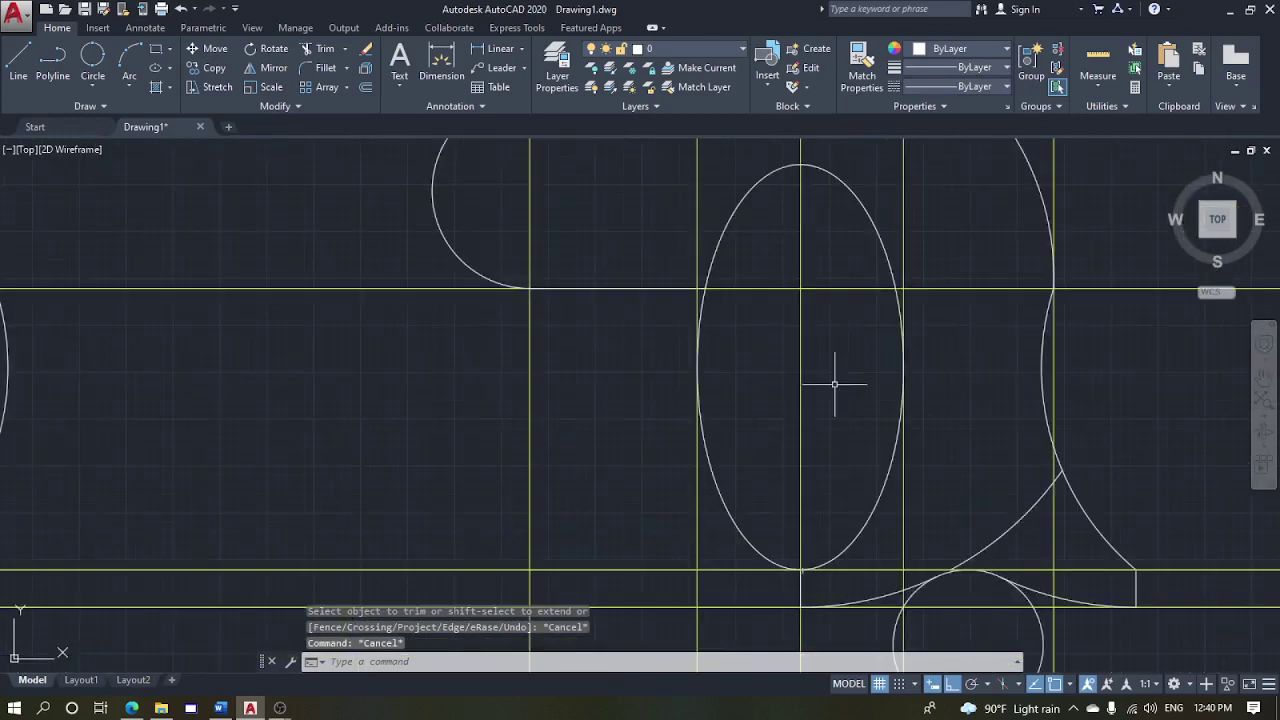
pyautogui.moveTo(834, 376); pyautogui.dragTo(833, 406, button='middle')
pyautogui.press('Escape')
pyautogui.press('Escape')
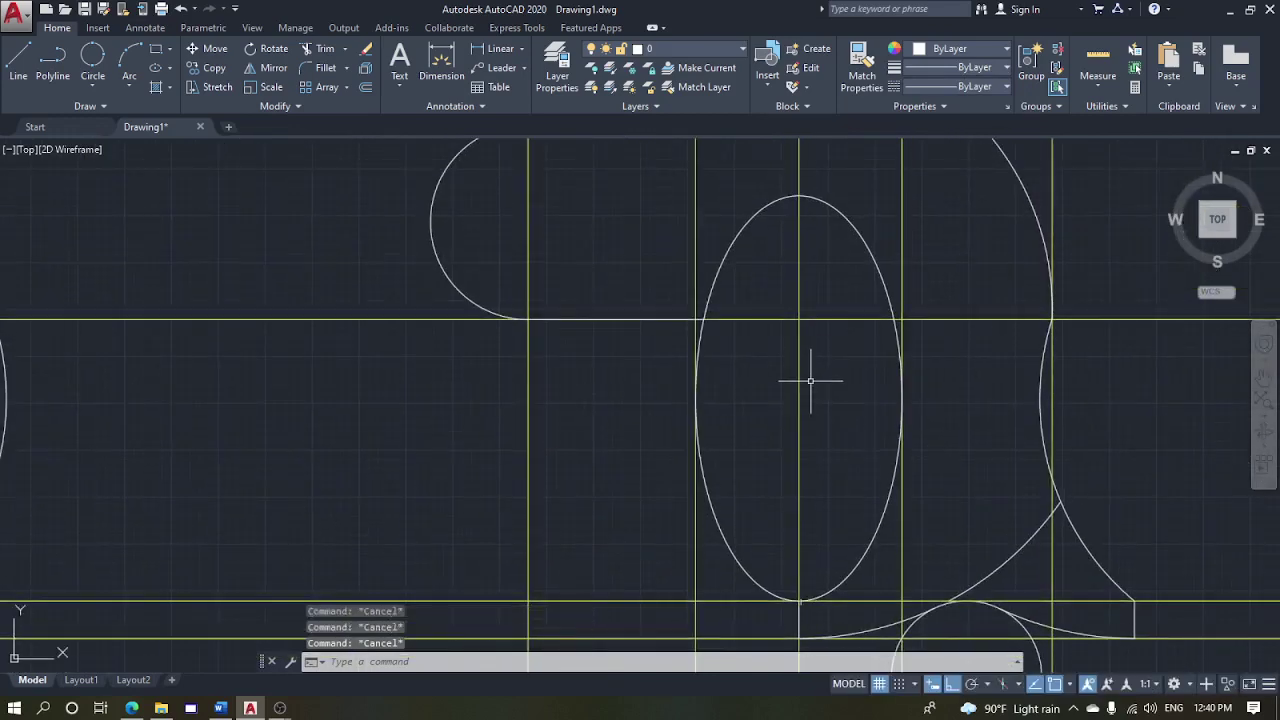
# Draw a circle of radius 5 centred on the ellipse's highest point
pyautogui.write('c')
pyautogui.press('Return')
pyautogui.click(799, 196)
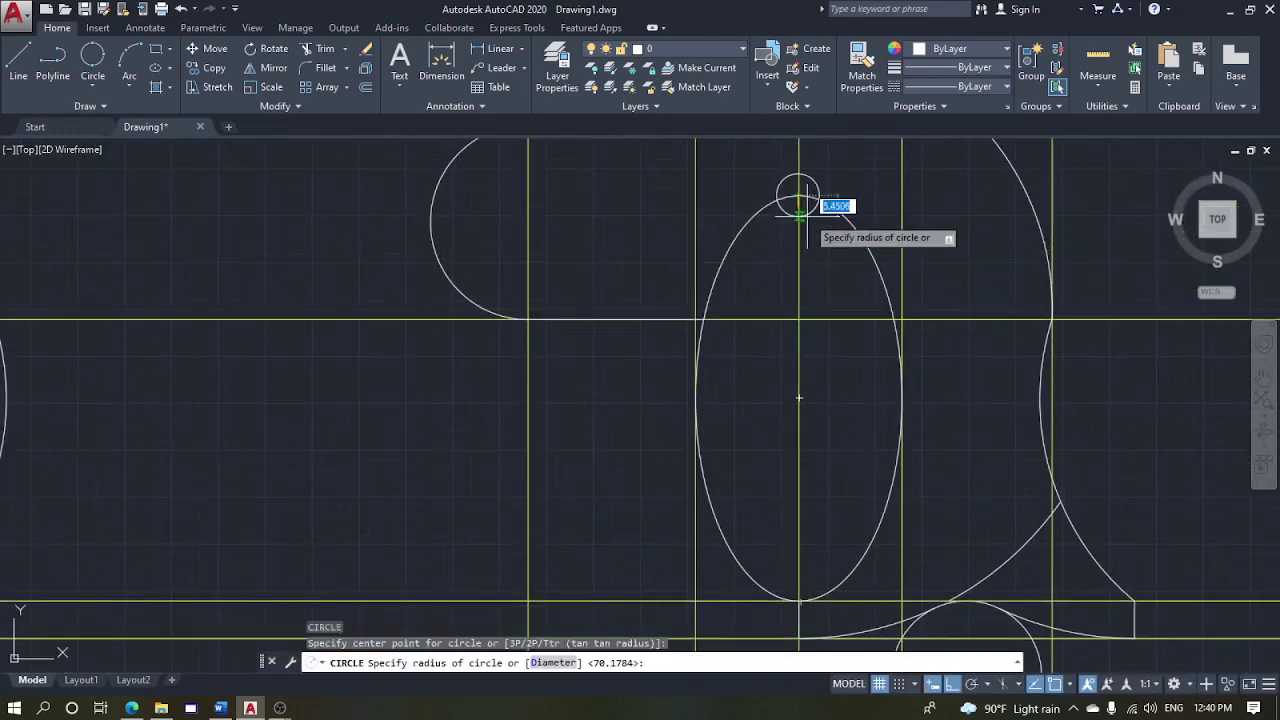
pyautogui.write('5')
pyautogui.press('Return')
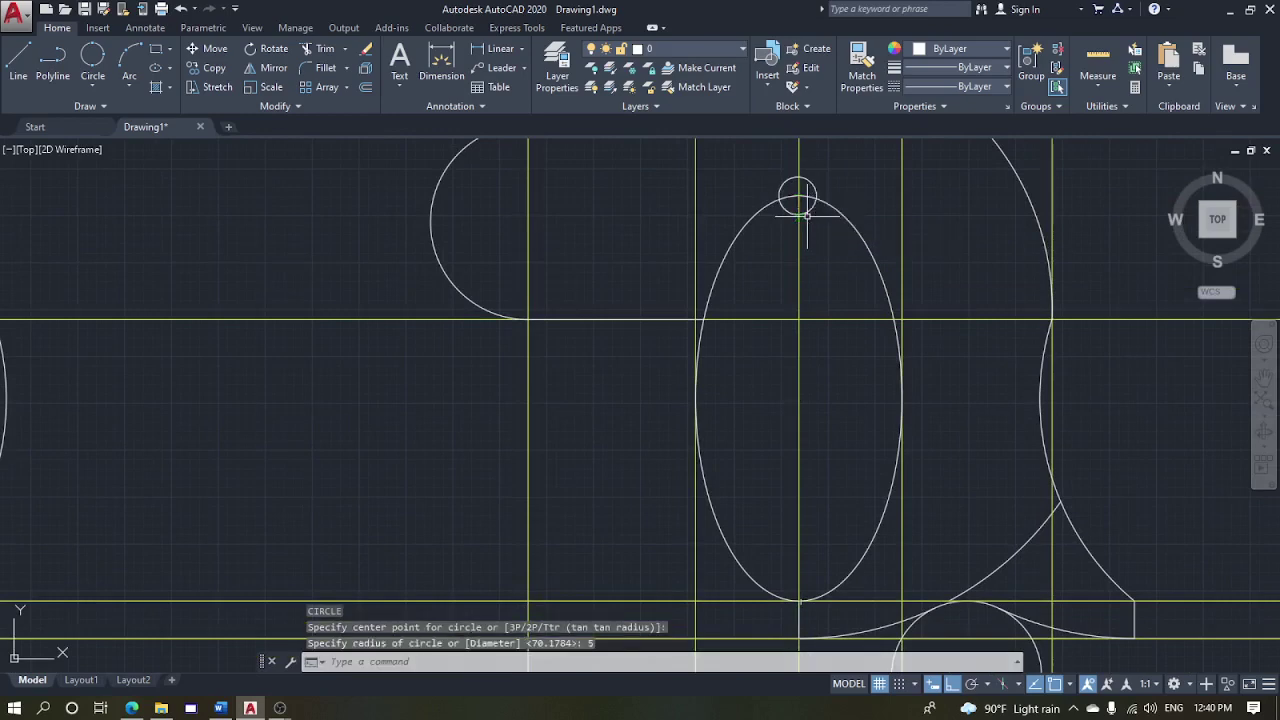
# Create a path array of the small circle along the ellipse, with Align Items and Z Direction turned off
pyautogui.moveTo(831, 229); pyautogui.dragTo(835, 315, button='middle')
pyautogui.click(823, 259)
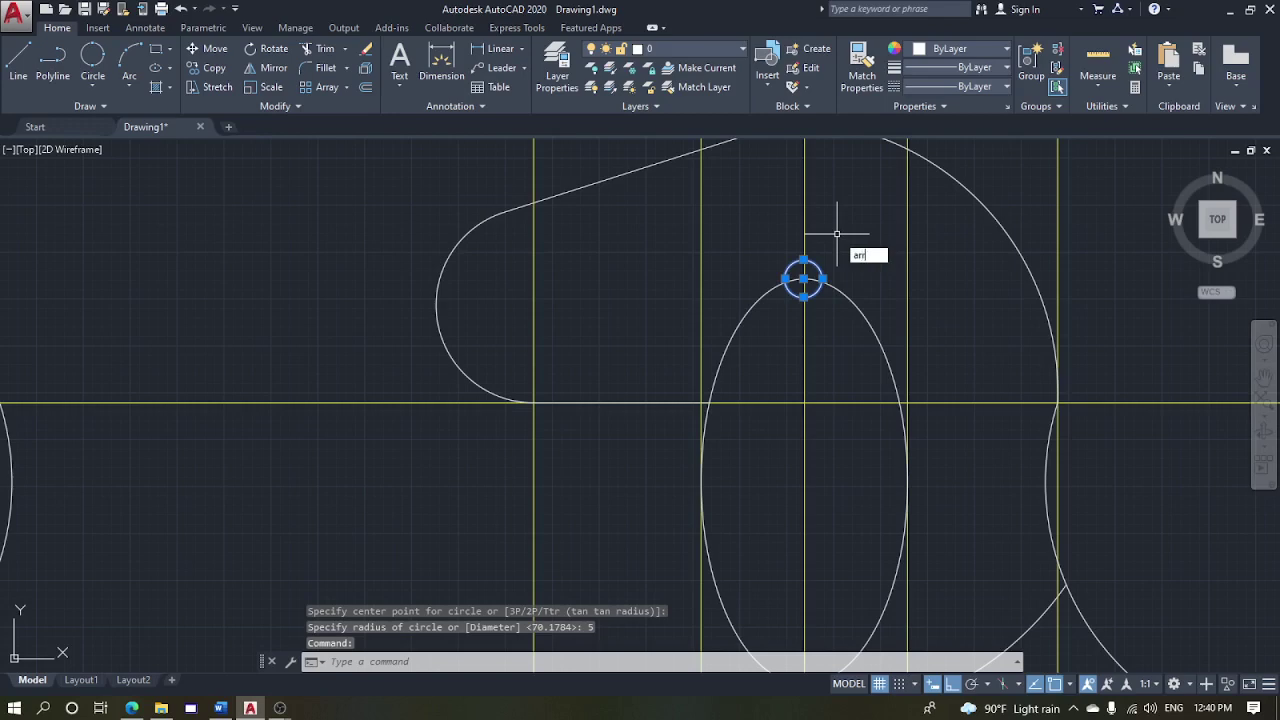
pyautogui.click(915, 287)
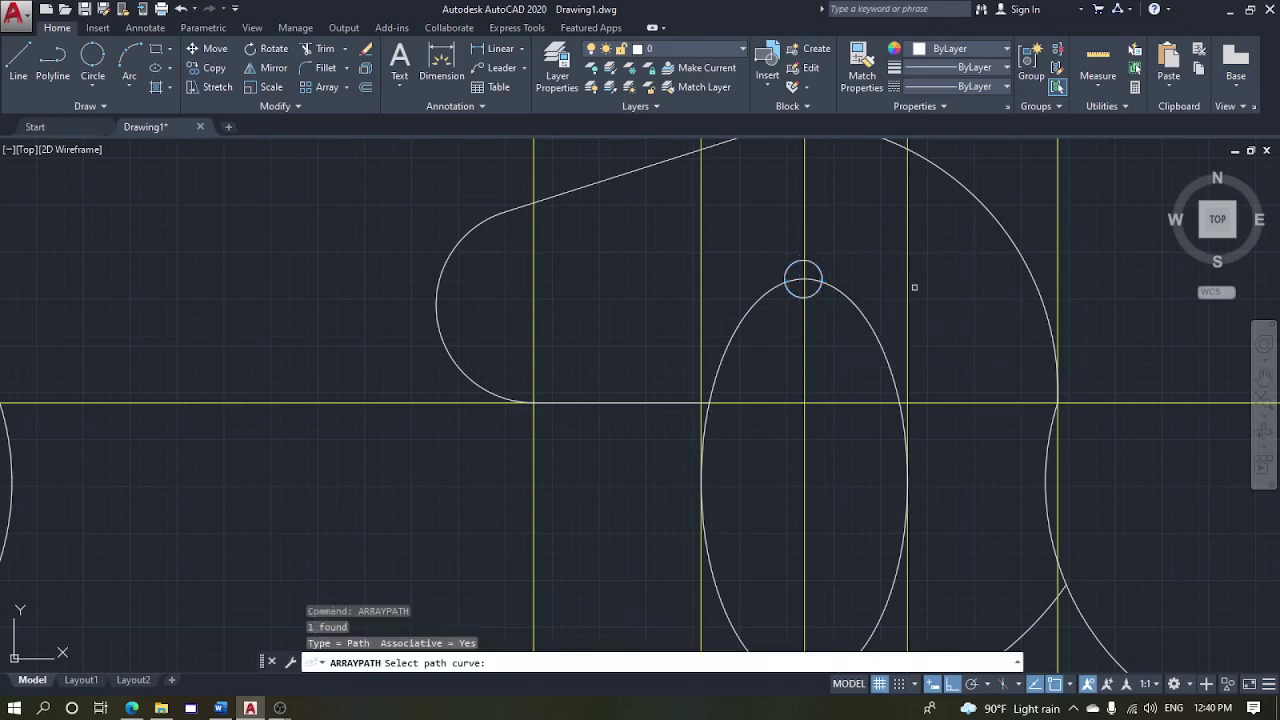
pyautogui.click(867, 318)
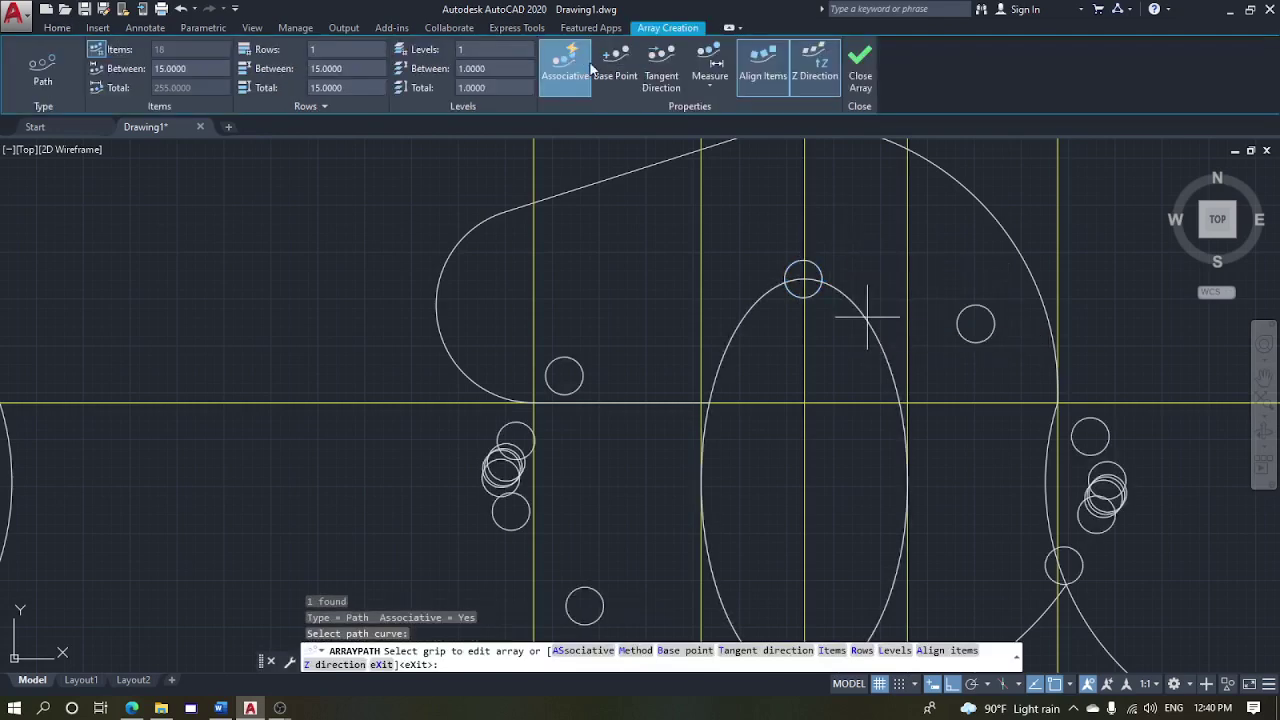
pyautogui.click(762, 76)
pyautogui.scroll(-4, 812, 400)
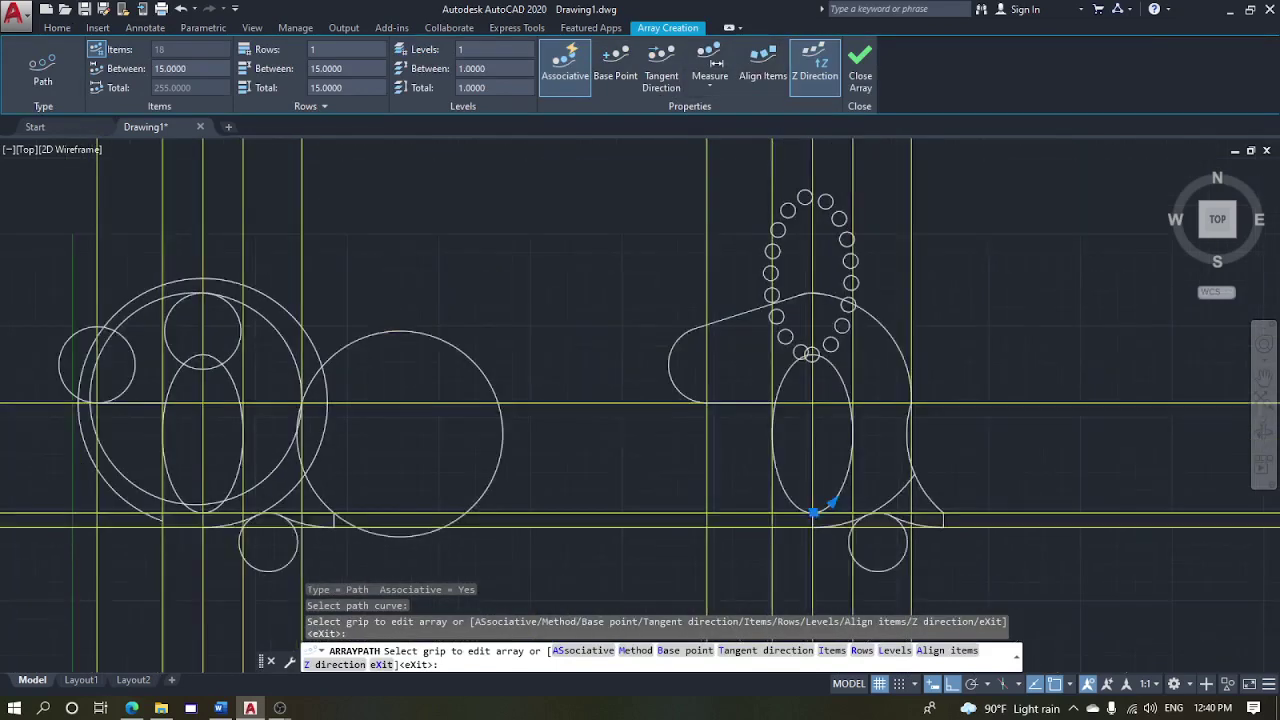
pyautogui.moveTo(783, 176); pyautogui.dragTo(781, 195, button='middle')
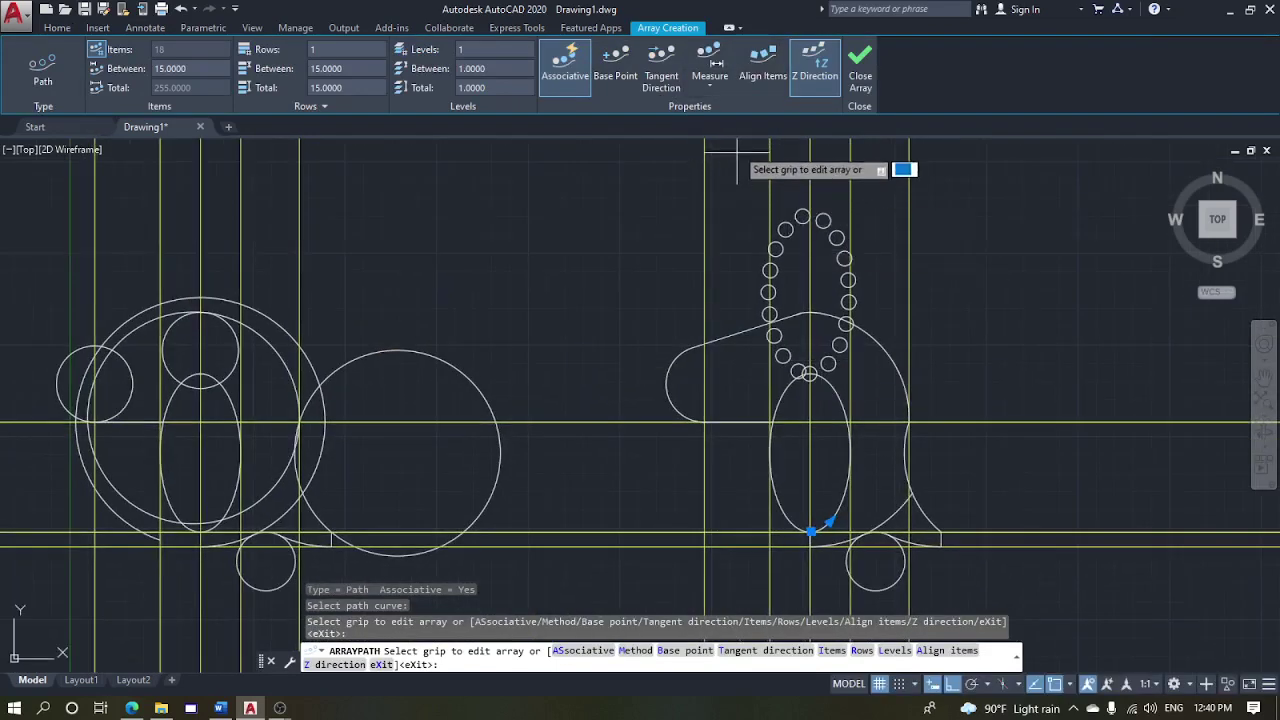
pyautogui.click(781, 76)
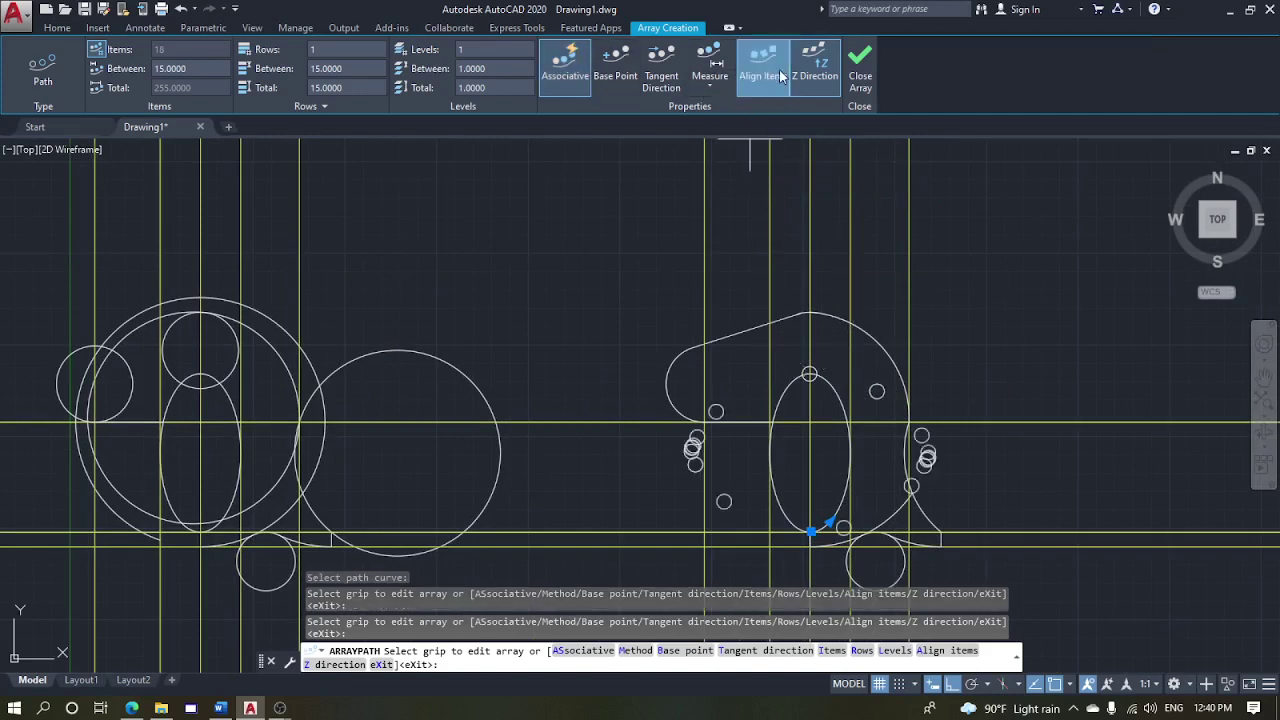
pyautogui.click(781, 76)
pyautogui.click(813, 76)
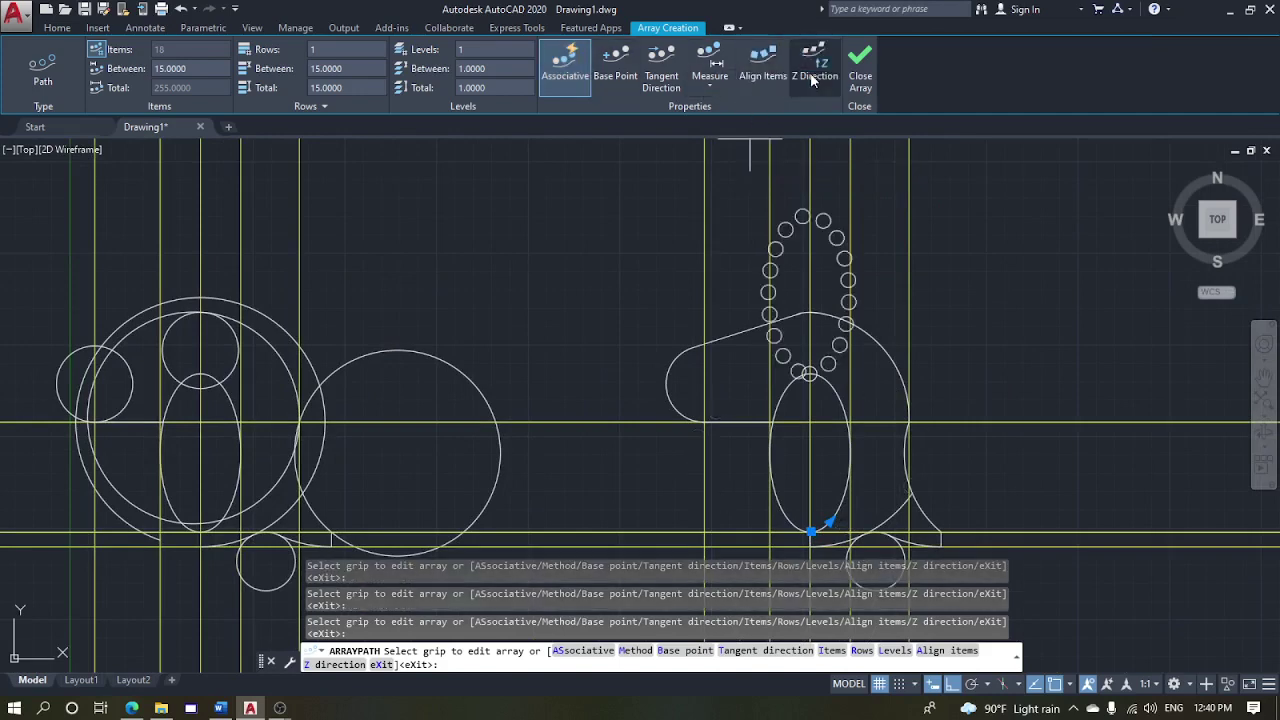
# Switch the path array to the Divide method with 15 items and finish the array
pyautogui.click(713, 88)
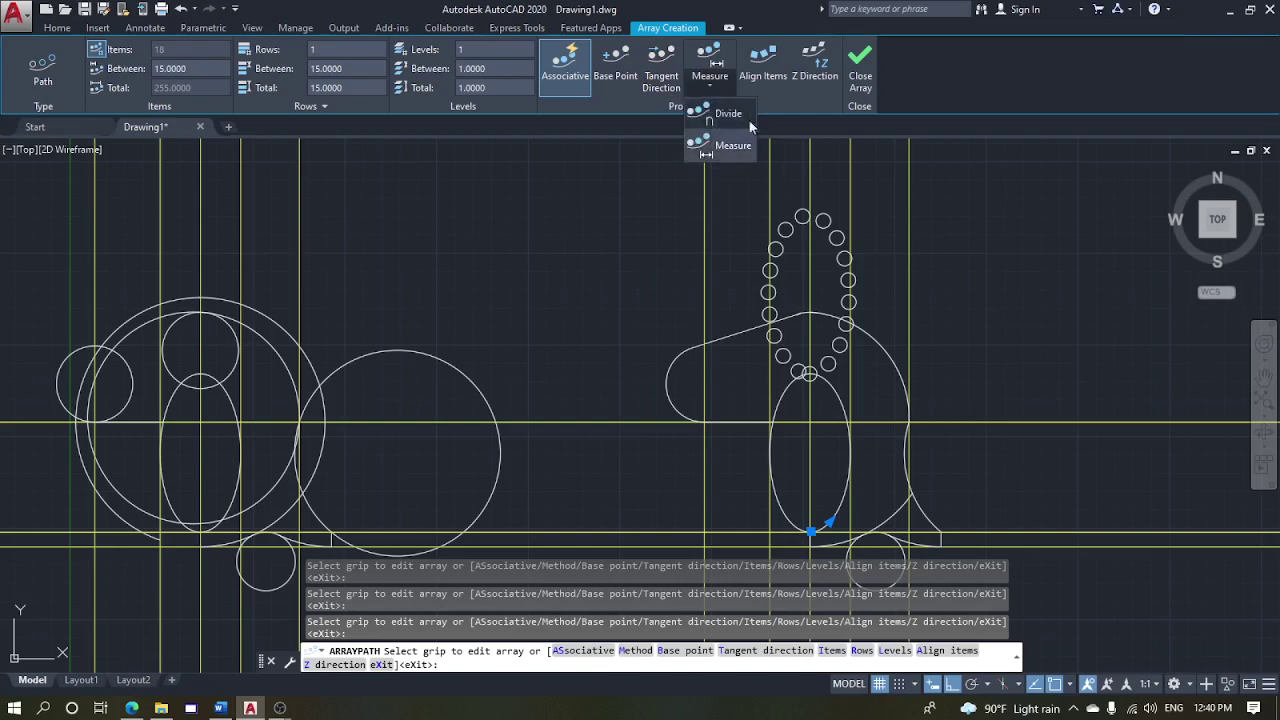
pyautogui.click(725, 133)
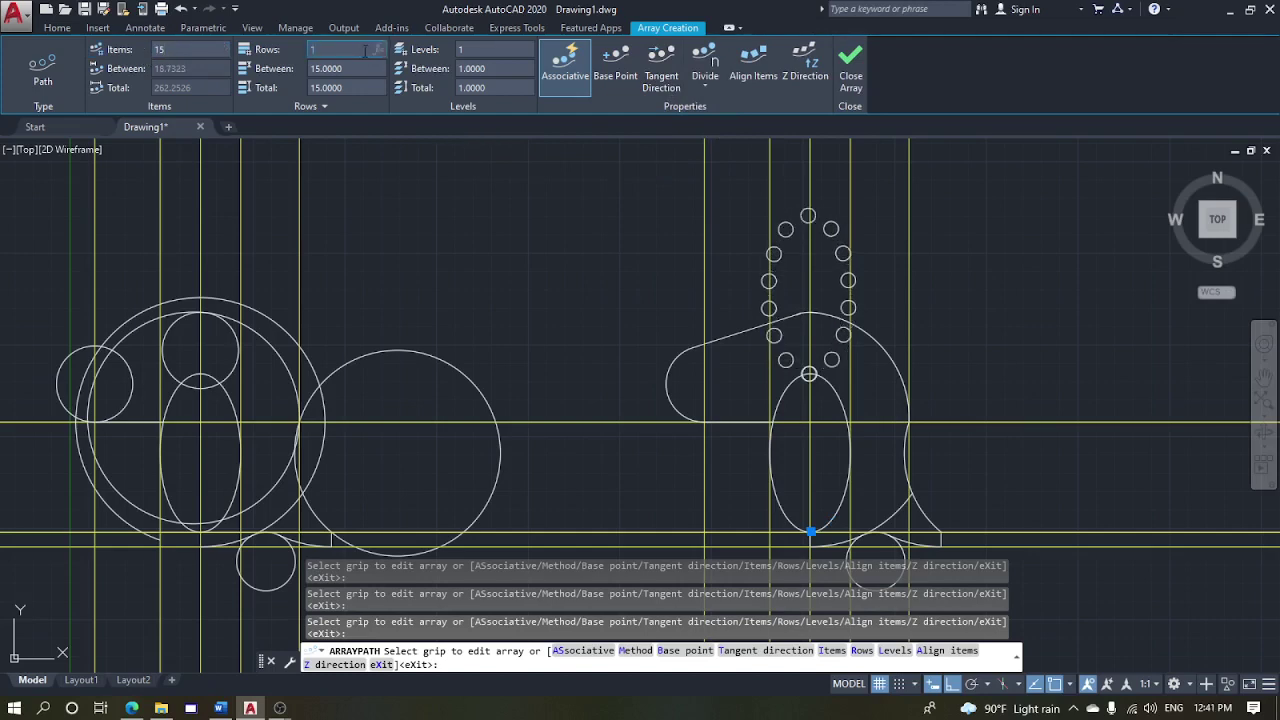
pyautogui.click(851, 62)
pyautogui.moveTo(891, 289); pyautogui.dragTo(912, 241, button='middle')
pyautogui.press('Escape')
pyautogui.press('Escape')
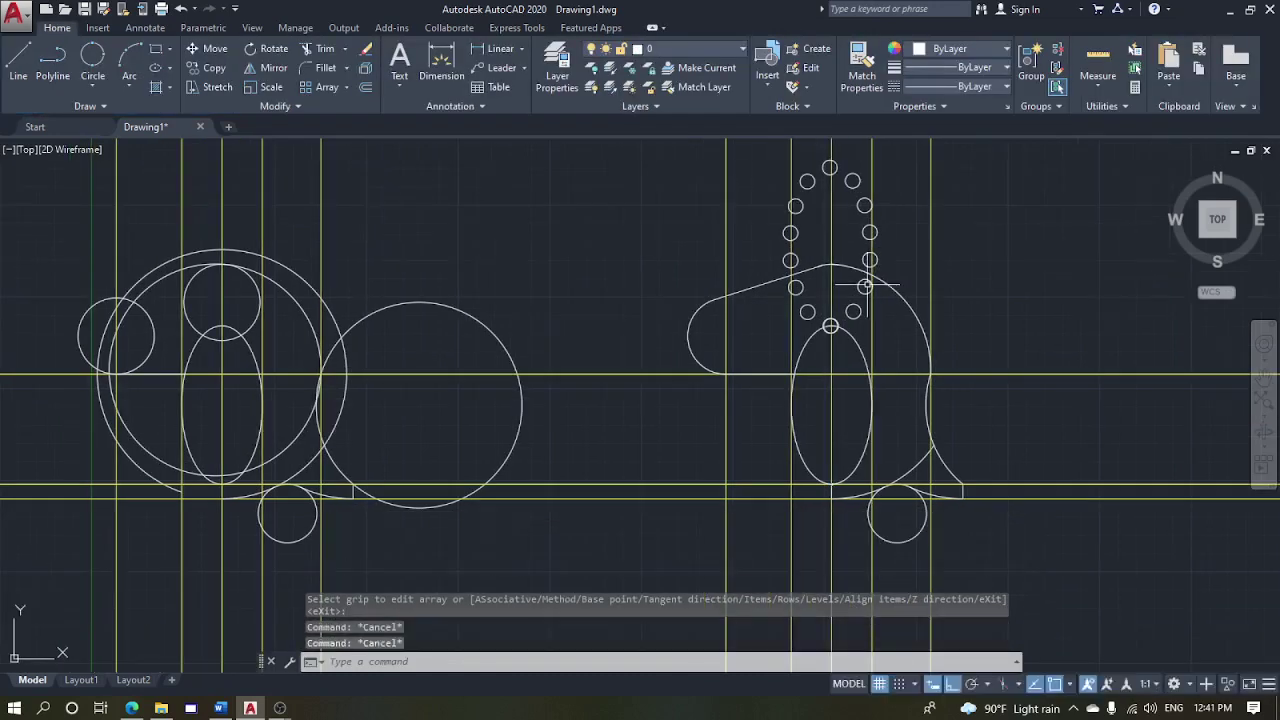
# Explode the path array of small circles into separate objects
pyautogui.click(865, 288)
pyautogui.scroll(2, 865, 288)
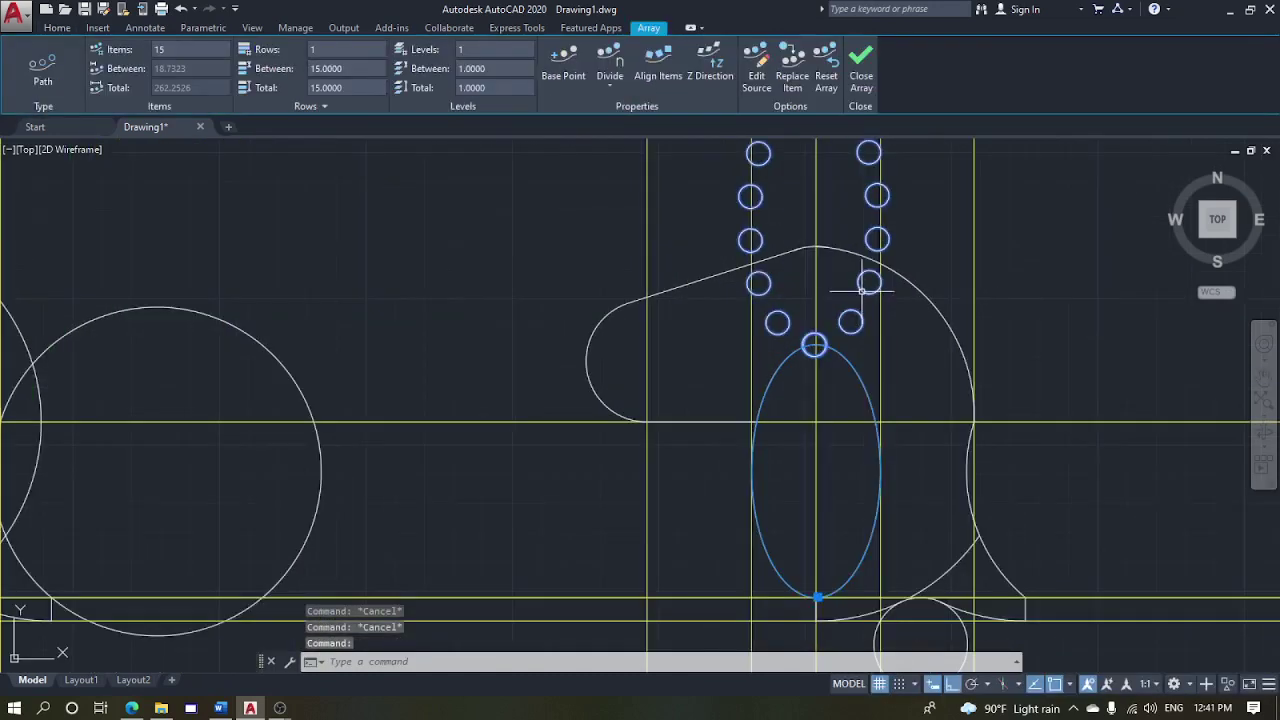
pyautogui.rightClick(868, 287)
pyautogui.click(851, 286)
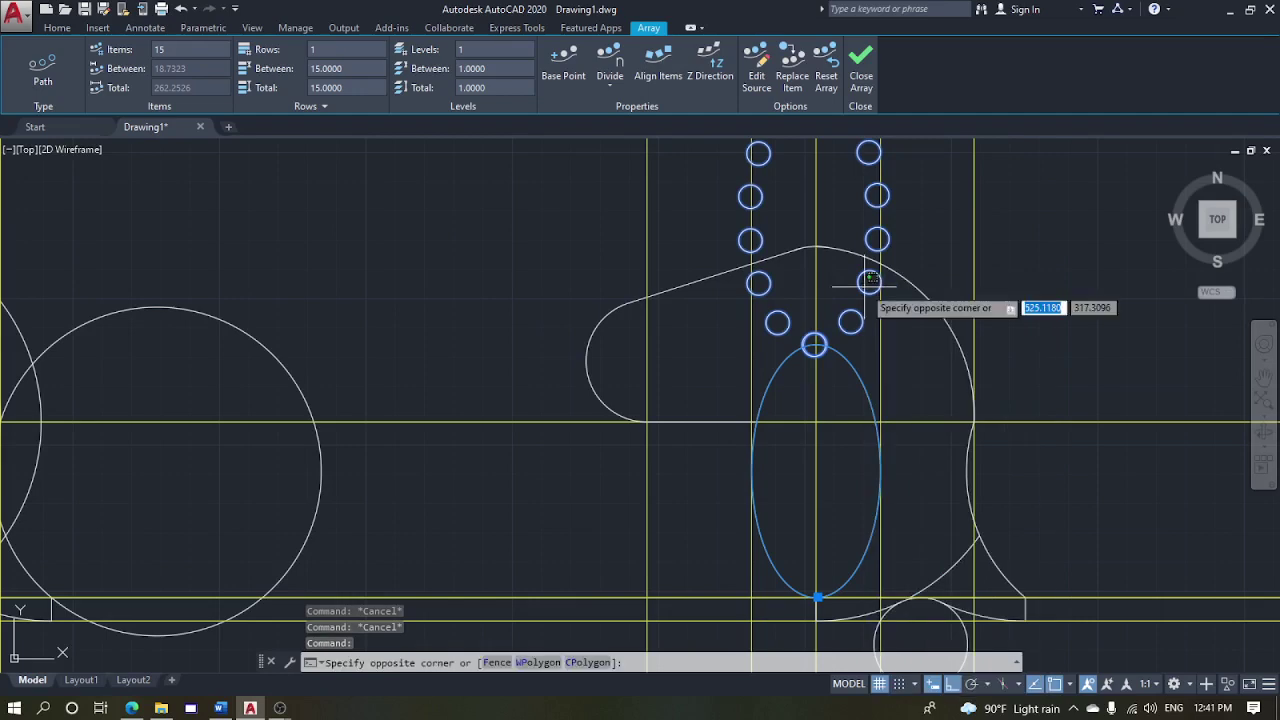
pyautogui.click(855, 283)
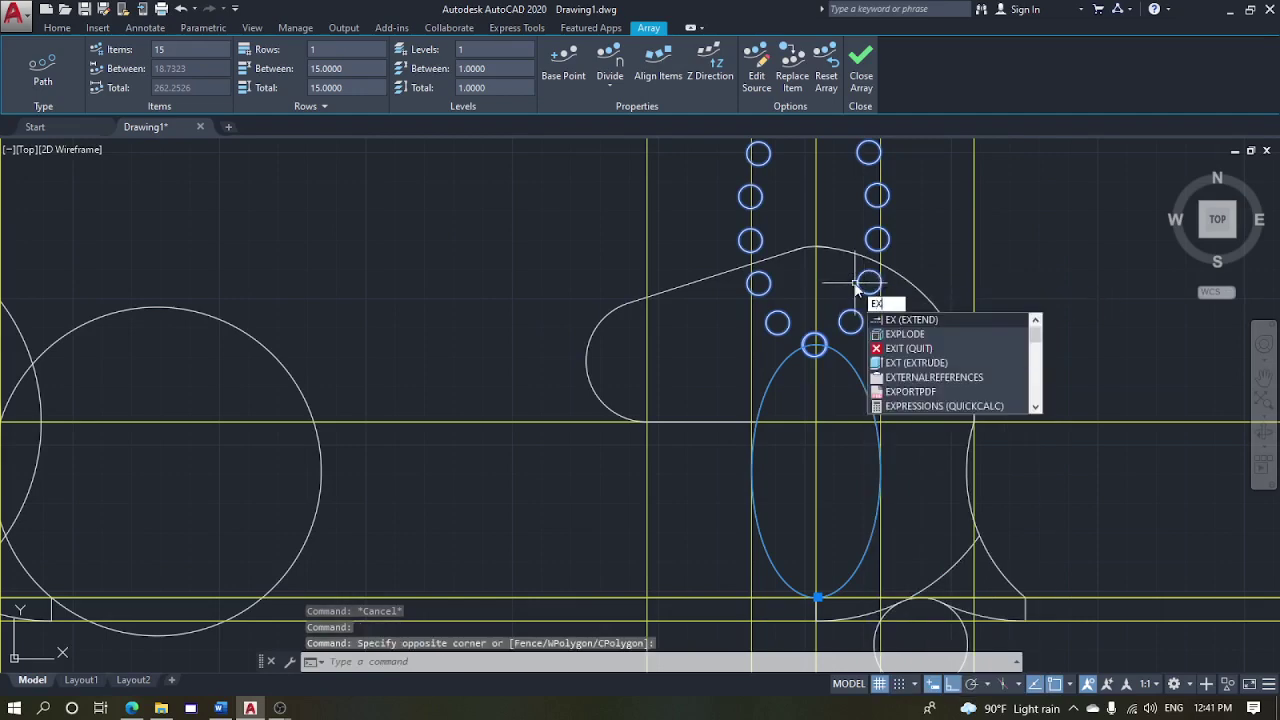
pyautogui.press('Return')
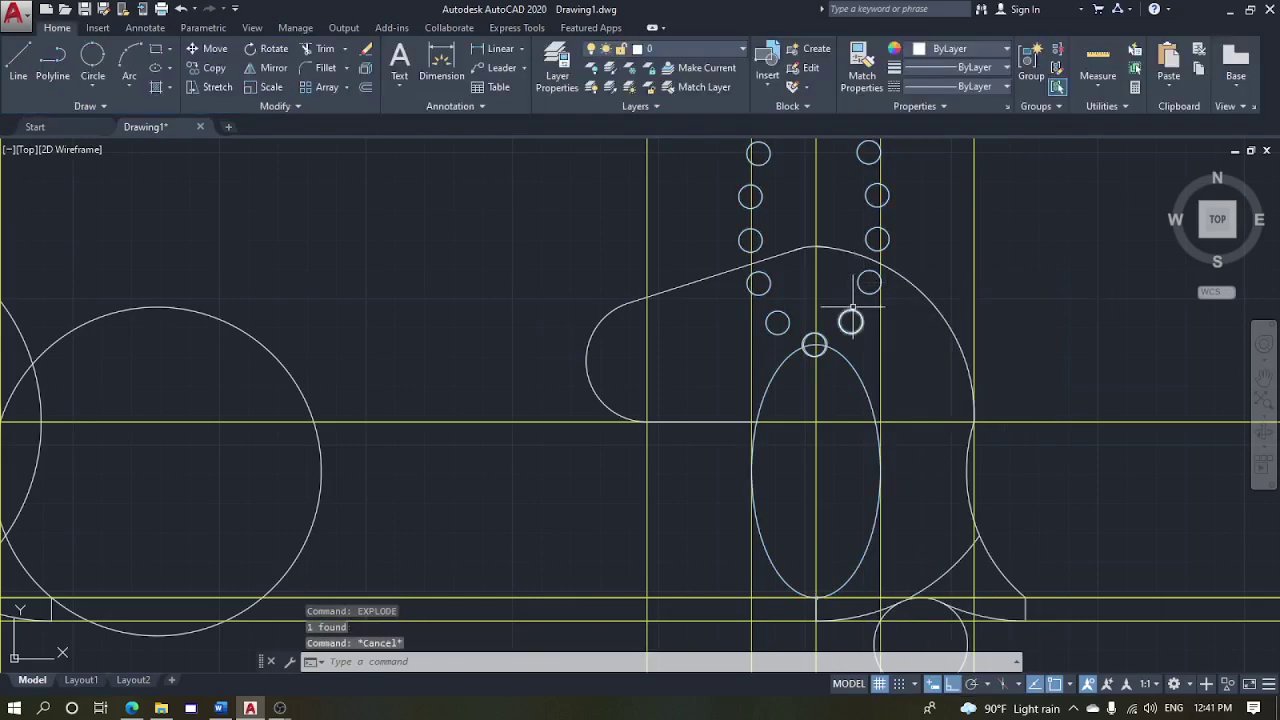
pyautogui.scroll(-2, 851, 320)
pyautogui.press('Escape')
# Move the exploded circles and the outline's short top arc down, from the uppermost circle's centre to the ellipse's highest point
pyautogui.click(797, 162)
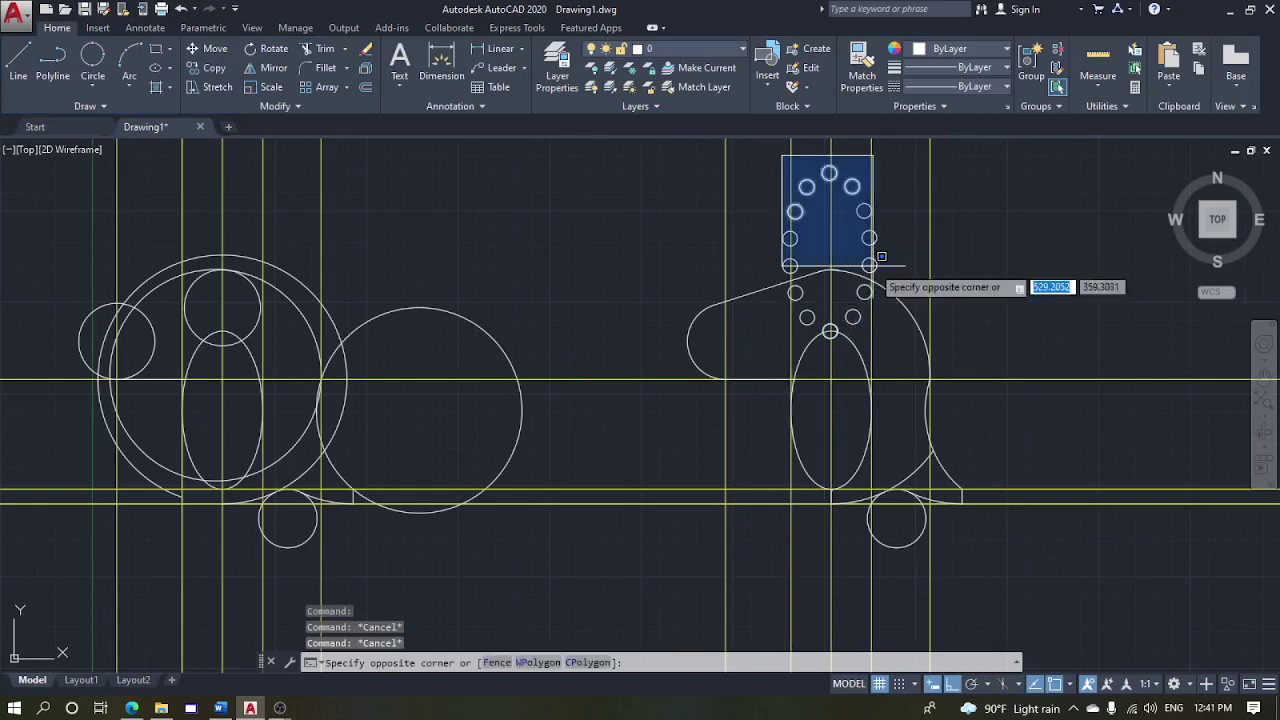
pyautogui.click(897, 366)
pyautogui.moveTo(851, 218); pyautogui.dragTo(857, 256, button='middle')
pyautogui.scroll(2, 857, 256)
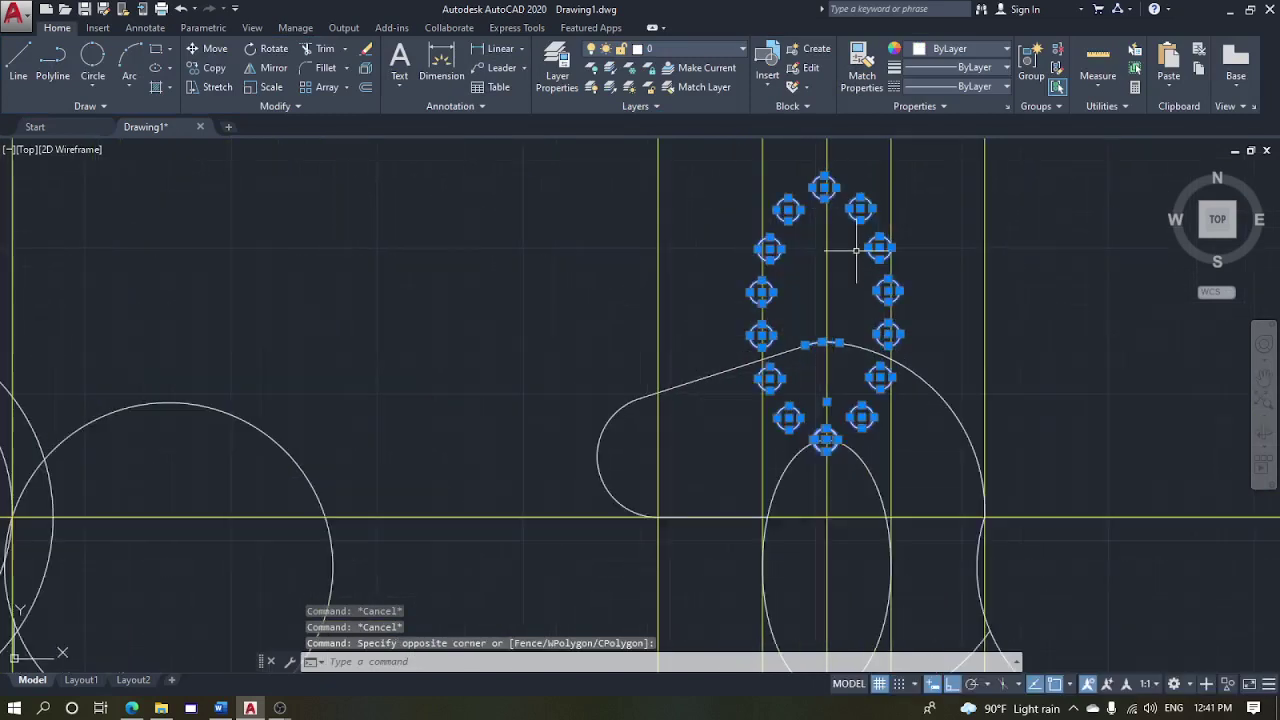
pyautogui.write('m')
pyautogui.press('Return')
pyautogui.click(824, 187)
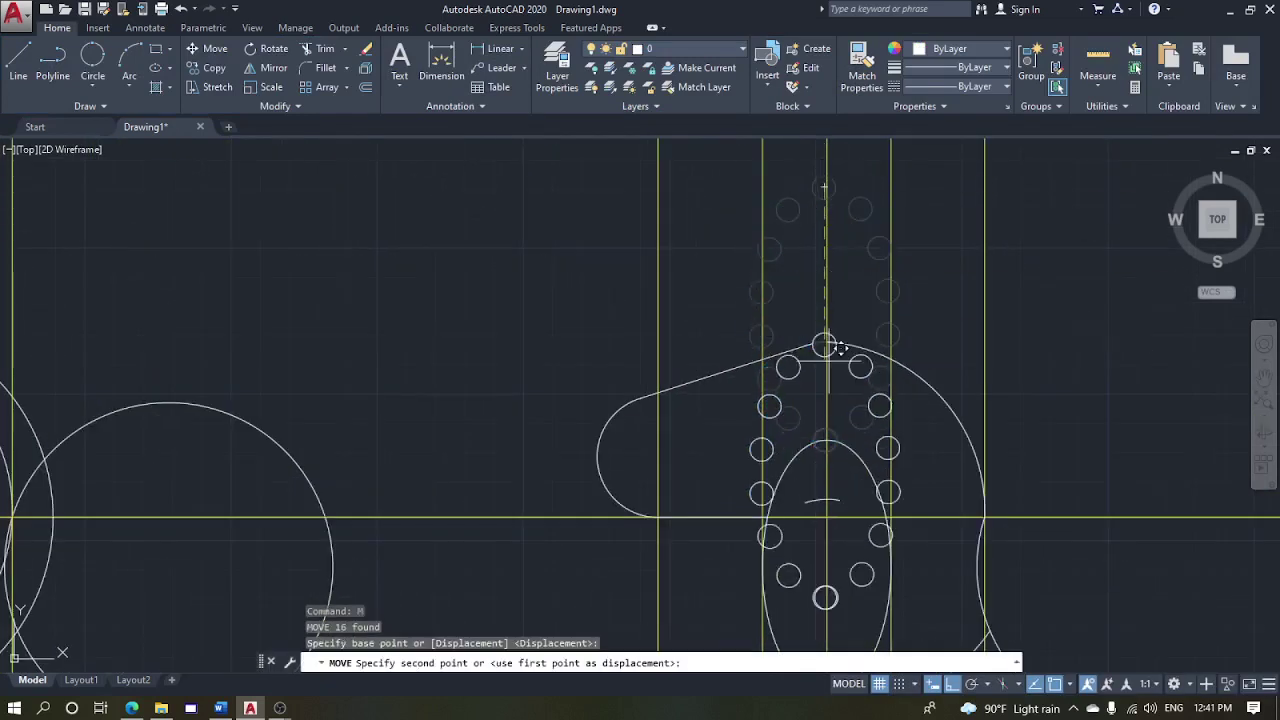
pyautogui.press('Escape')
pyautogui.scroll(-3, 838, 428)
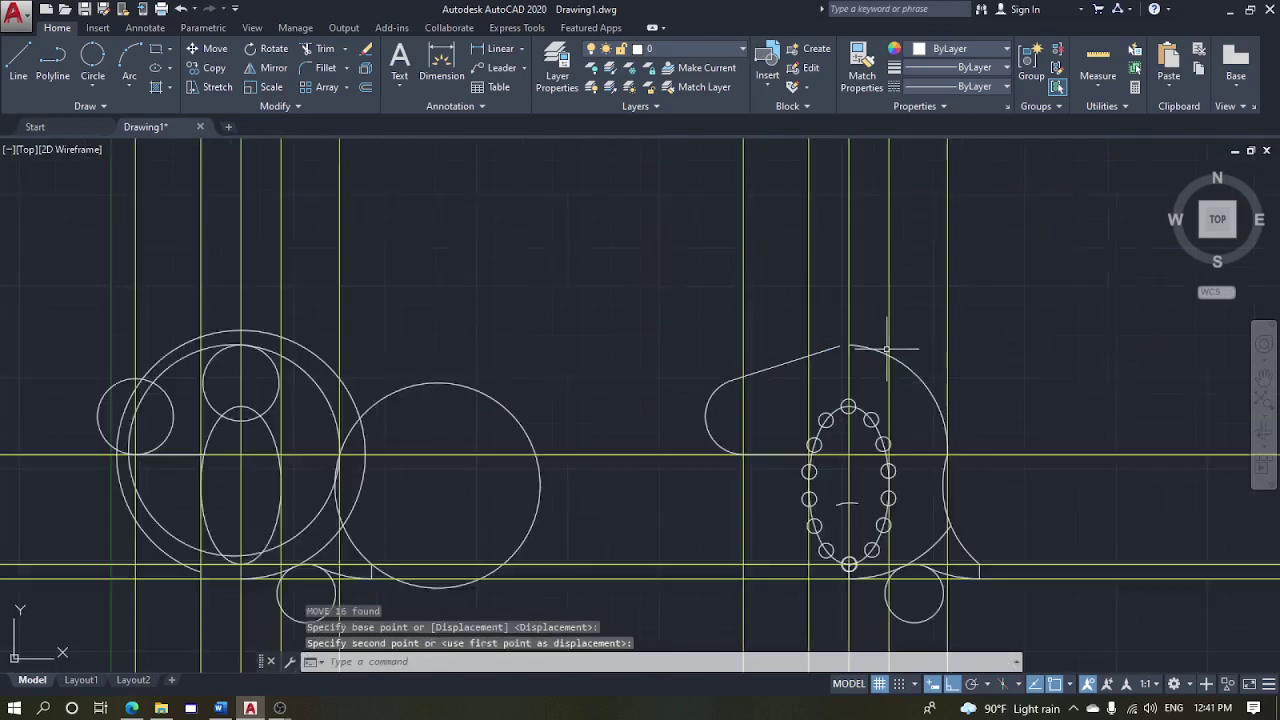
# Erase the duplicate circle at the ellipse's lowest point
pyautogui.scroll(5, 832, 605)
pyautogui.press('Escape')
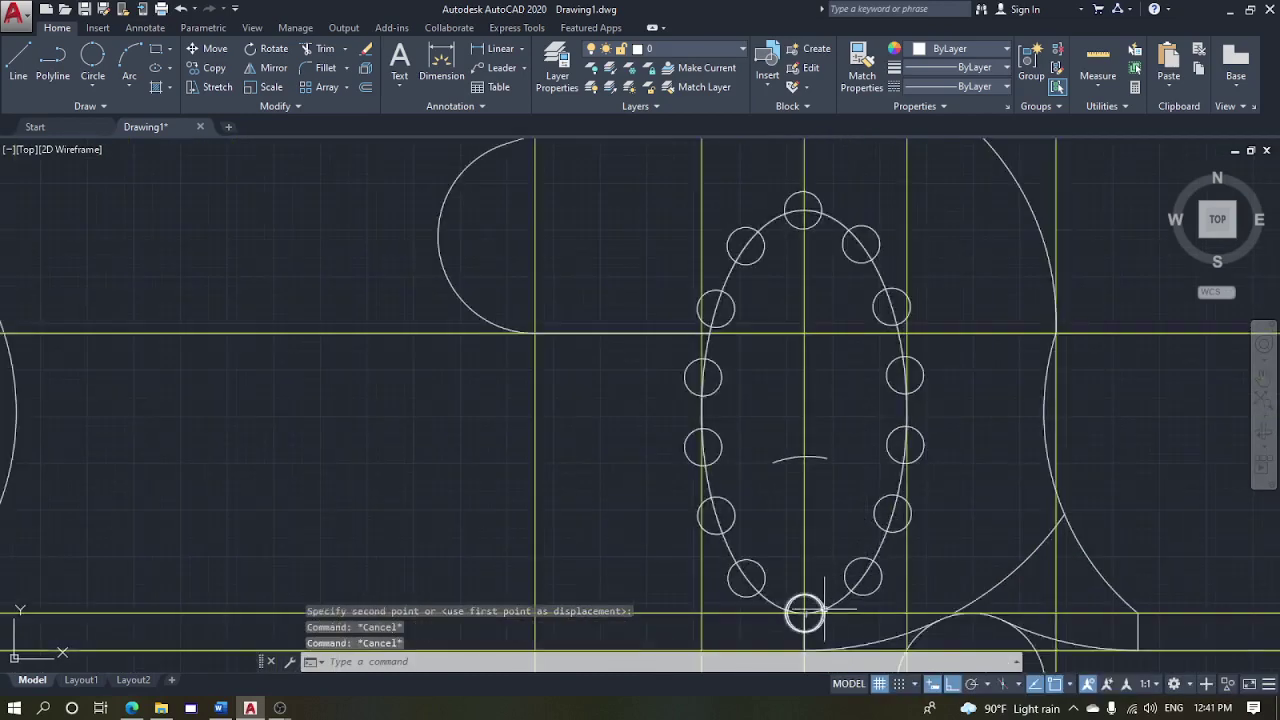
pyautogui.click(816, 609)
pyautogui.moveTo(836, 350); pyautogui.dragTo(854, 315, button='middle')
pyautogui.press('Escape')
pyautogui.press('Escape')
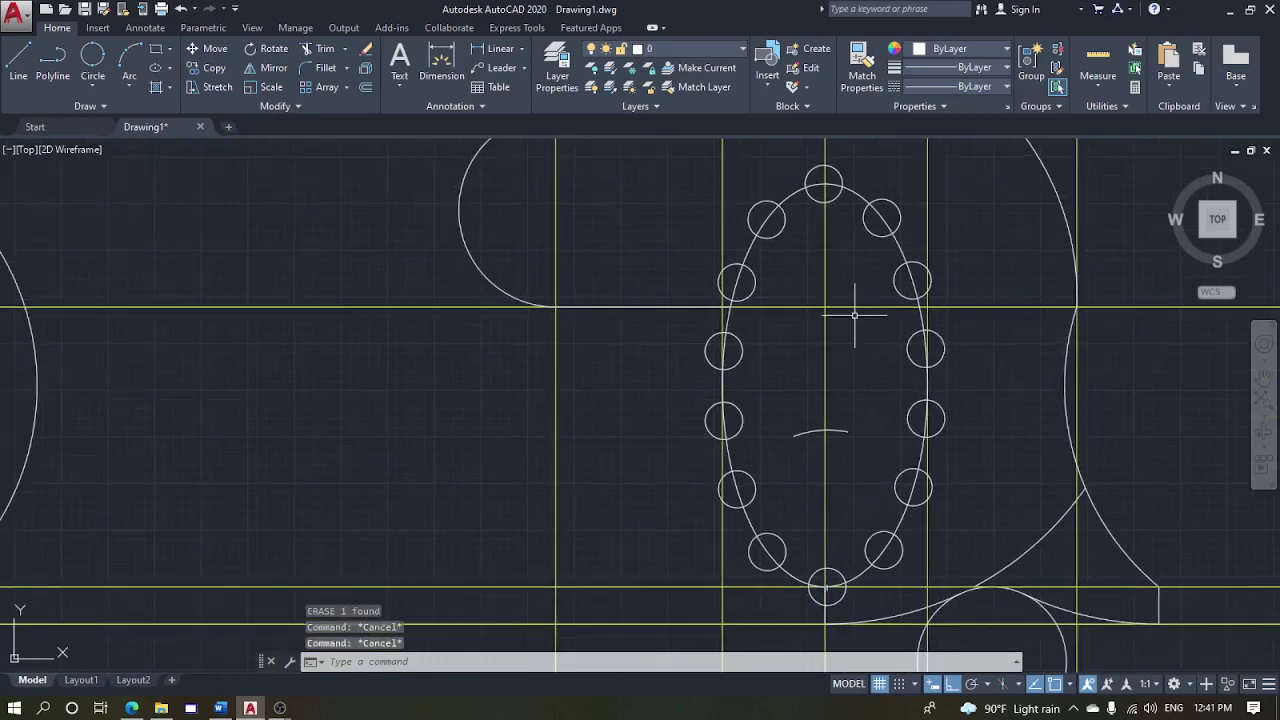
# Trim the small circle below the wavy base down to the arc that forms the crest
pyautogui.scroll(-2, 750, 276)
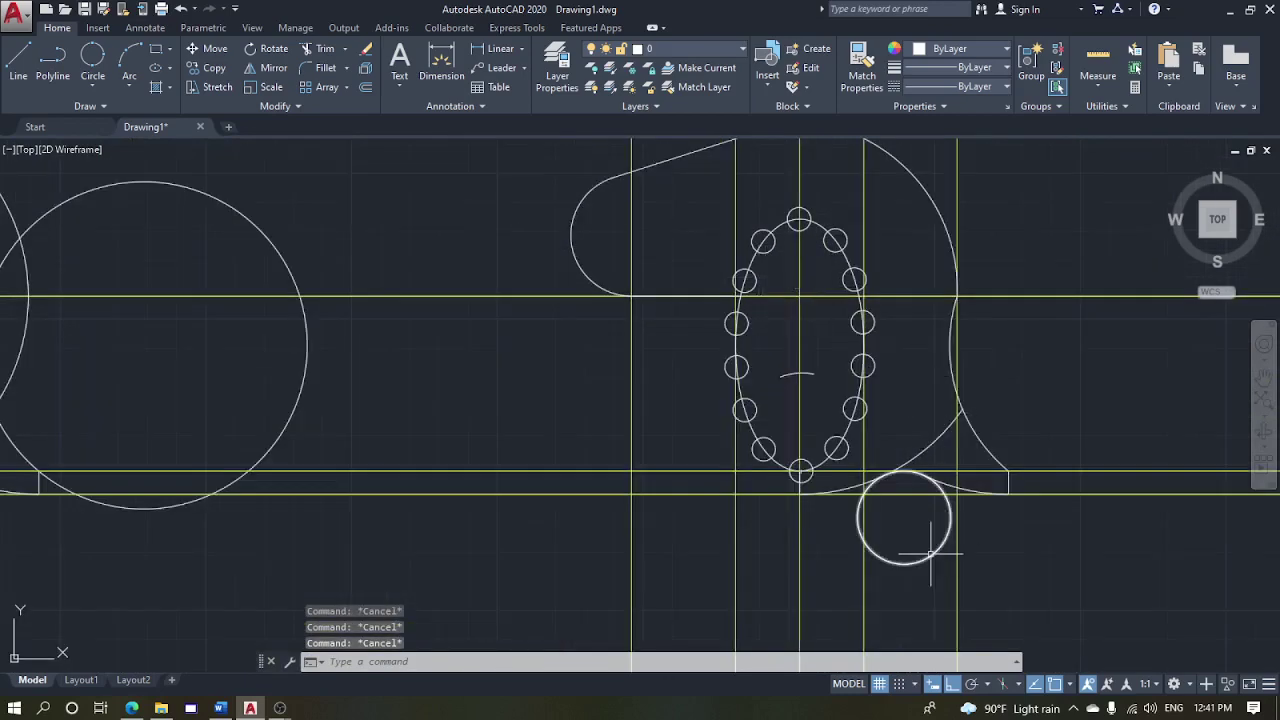
pyautogui.write('tr')
pyautogui.press('Return')
pyautogui.press('Return')
pyautogui.click(941, 583)
pyautogui.click(920, 534)
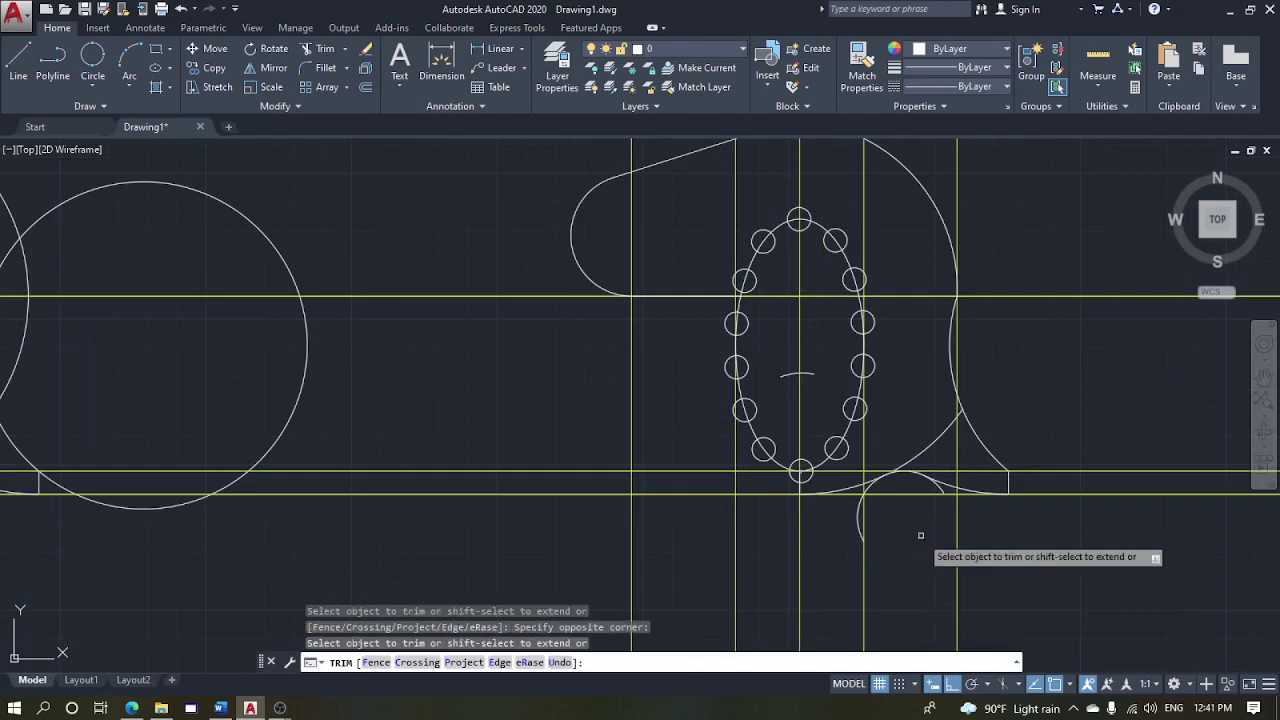
pyautogui.scroll(2, 920, 534)
pyautogui.click(765, 497)
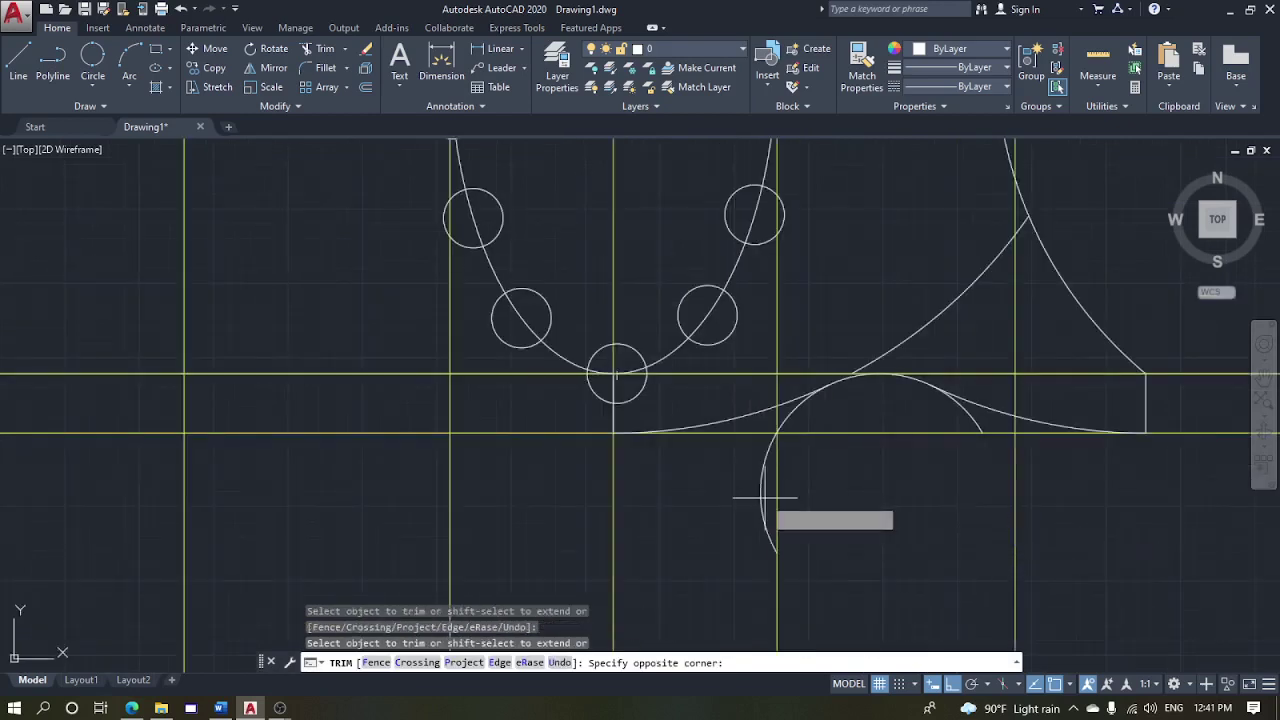
pyautogui.click(764, 491)
pyautogui.click(756, 486)
pyautogui.click(770, 421)
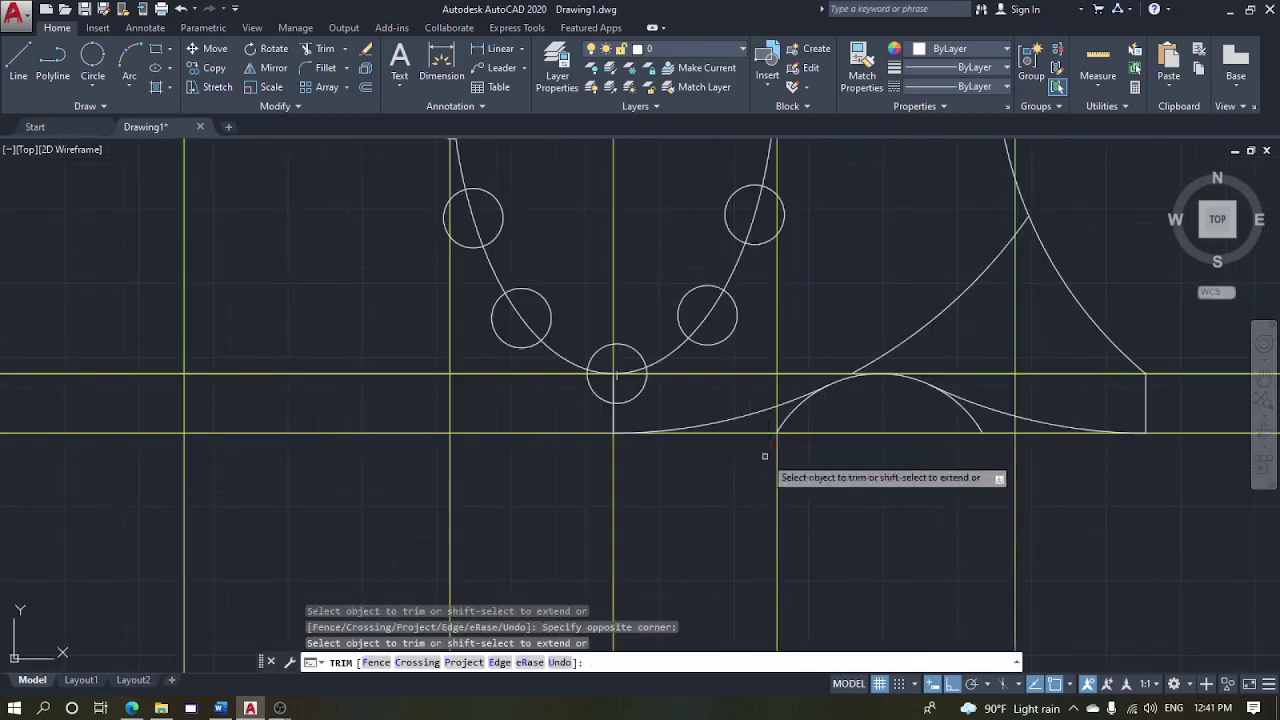
pyautogui.click(783, 416)
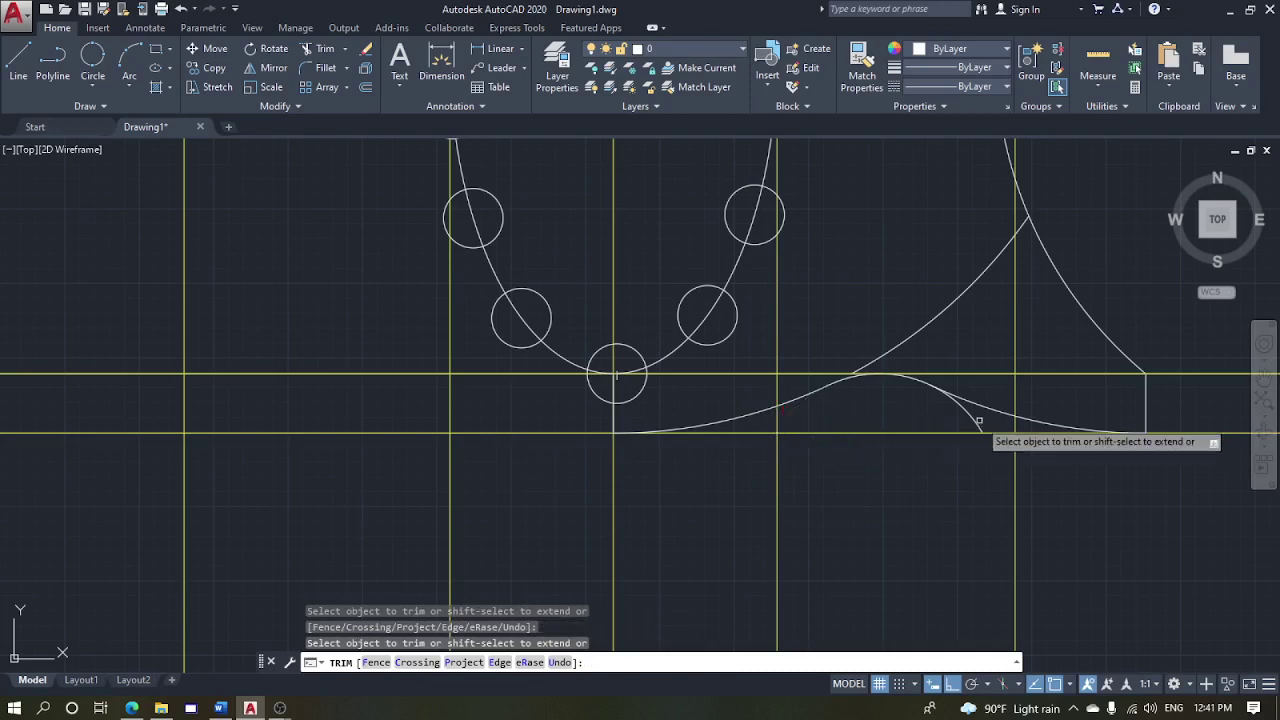
# Trim the diagonal arc between the base crest and the outer side curve, and erase its leftover piece
pyautogui.click(971, 320)
pyautogui.click(912, 267)
pyautogui.press('Escape')
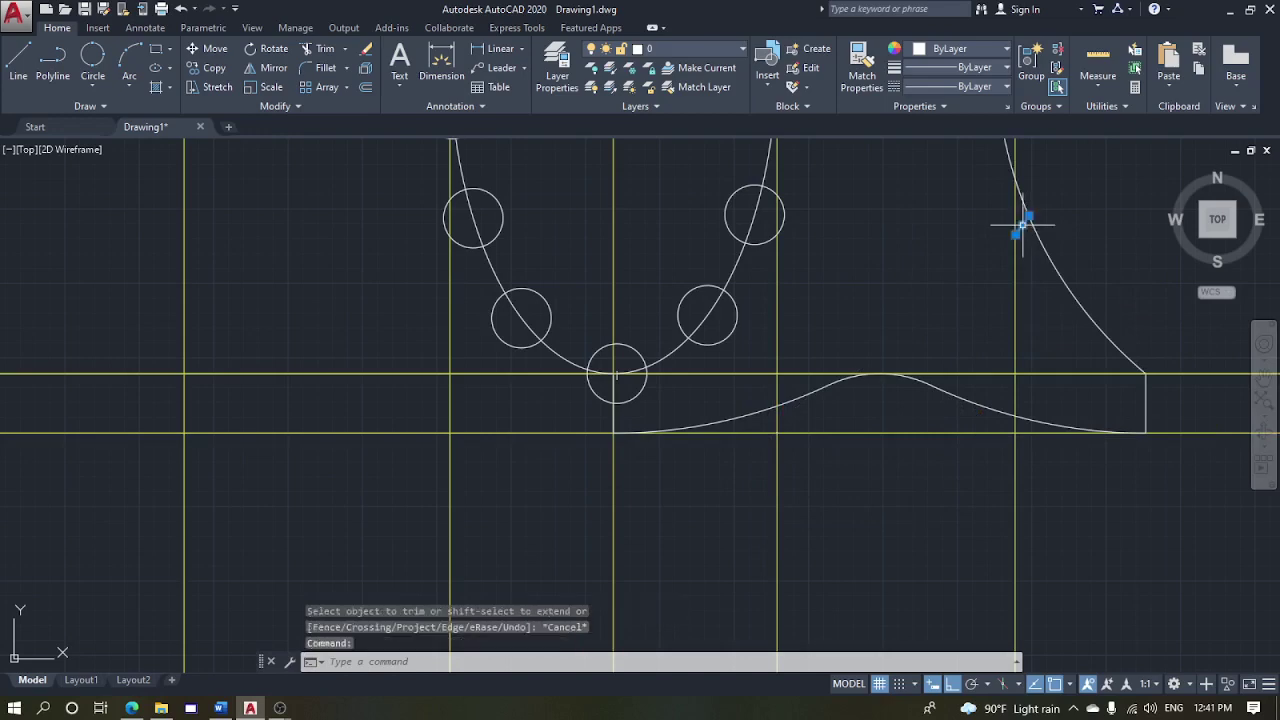
pyautogui.click(1023, 227)
pyautogui.write('e')
pyautogui.press('Return')
# Erase the stray short arc inside the ellipse
pyautogui.scroll(-2, 1028, 291)
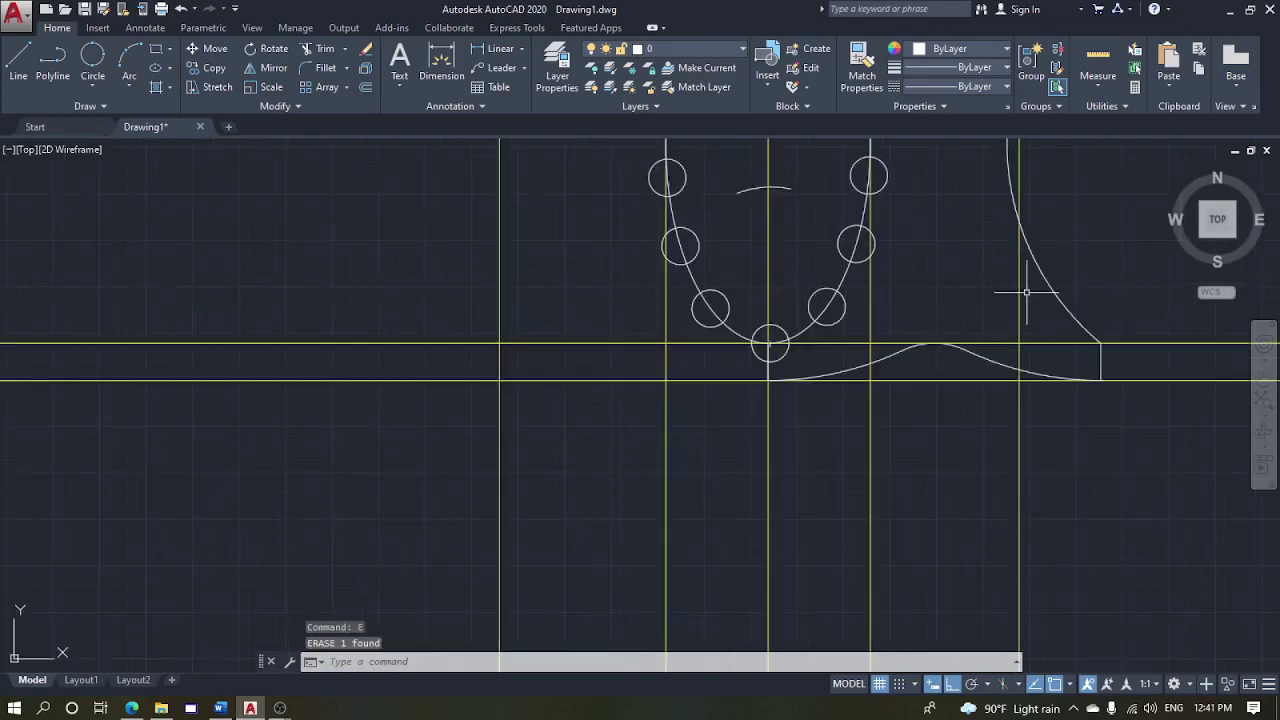
pyautogui.moveTo(1026, 293)
pyautogui.mouseDown(button='middle')
pyautogui.moveTo(1041, 362)
pyautogui.moveTo(1020, 415)
pyautogui.mouseUp(button='middle')
pyautogui.click(755, 305)
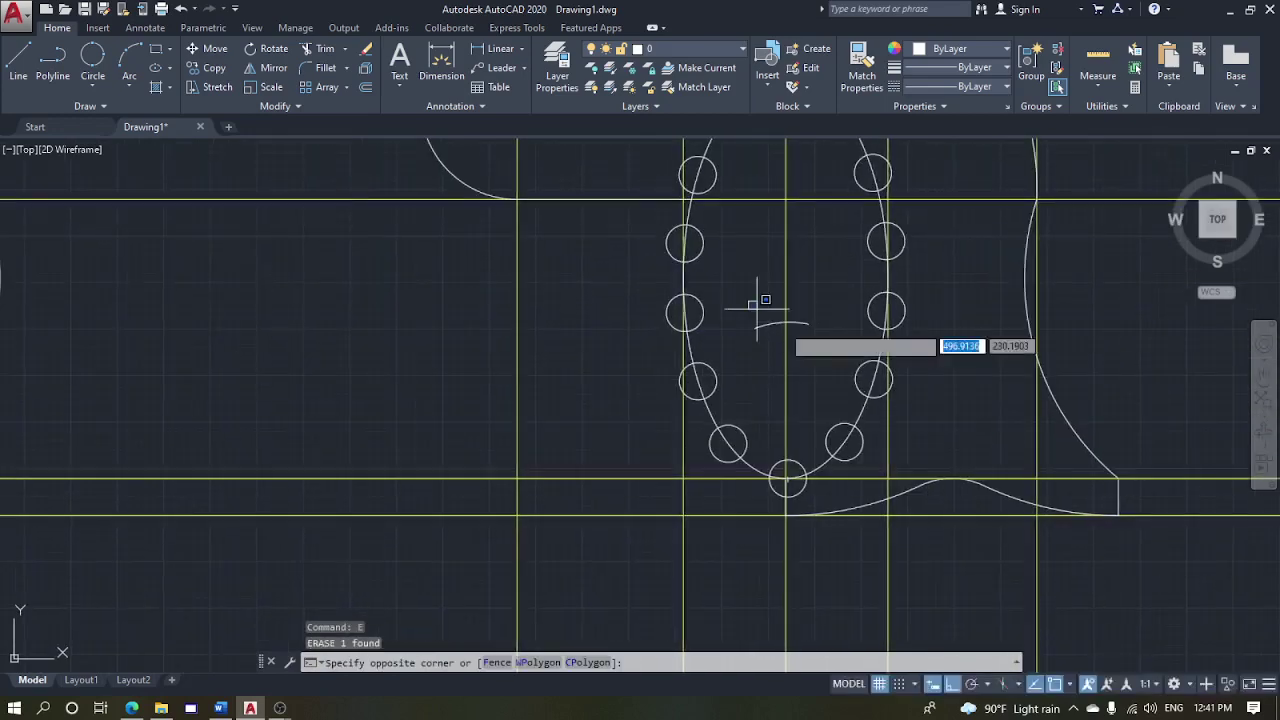
pyautogui.click(822, 360)
pyautogui.write('e')
pyautogui.press('Return')
pyautogui.scroll(-4, 815, 322)
pyautogui.moveTo(816, 337); pyautogui.dragTo(817, 348, button='middle')
pyautogui.press('Escape')
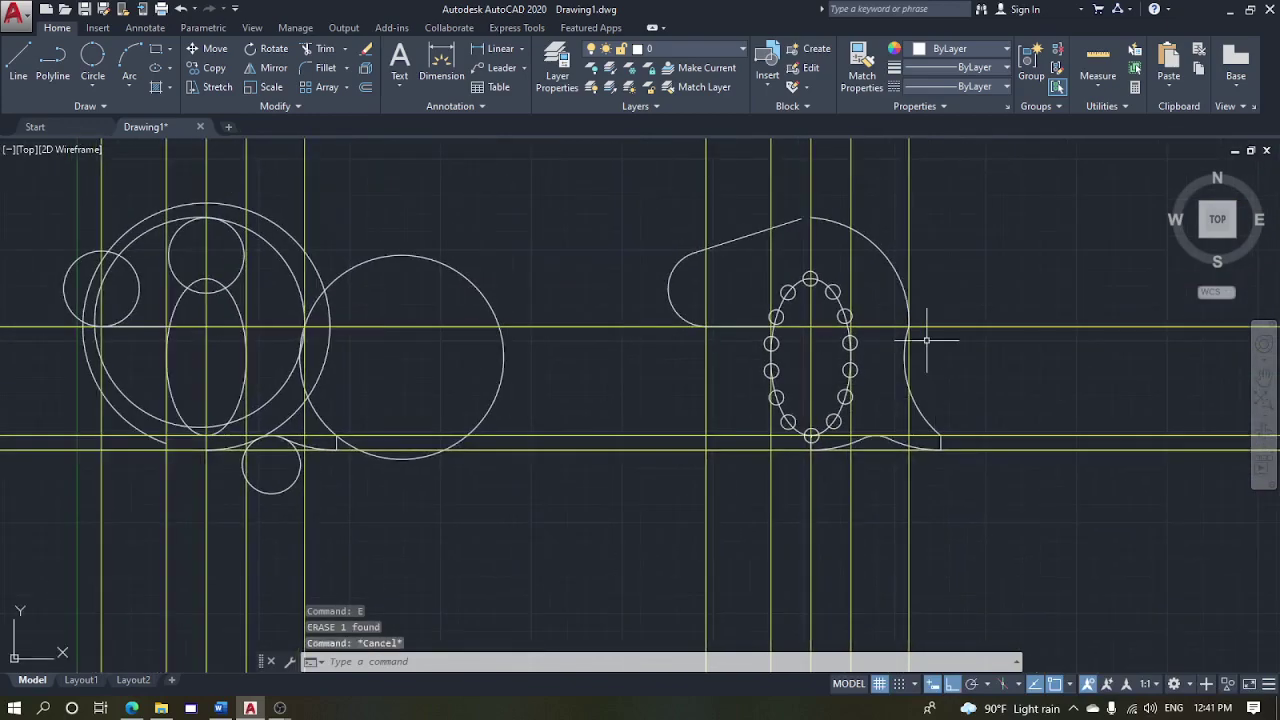
# Extend the sloping line and the top outline arc towards each other so that they meet
pyautogui.scroll(4, 815, 211)
pyautogui.scroll(2, 796, 229)
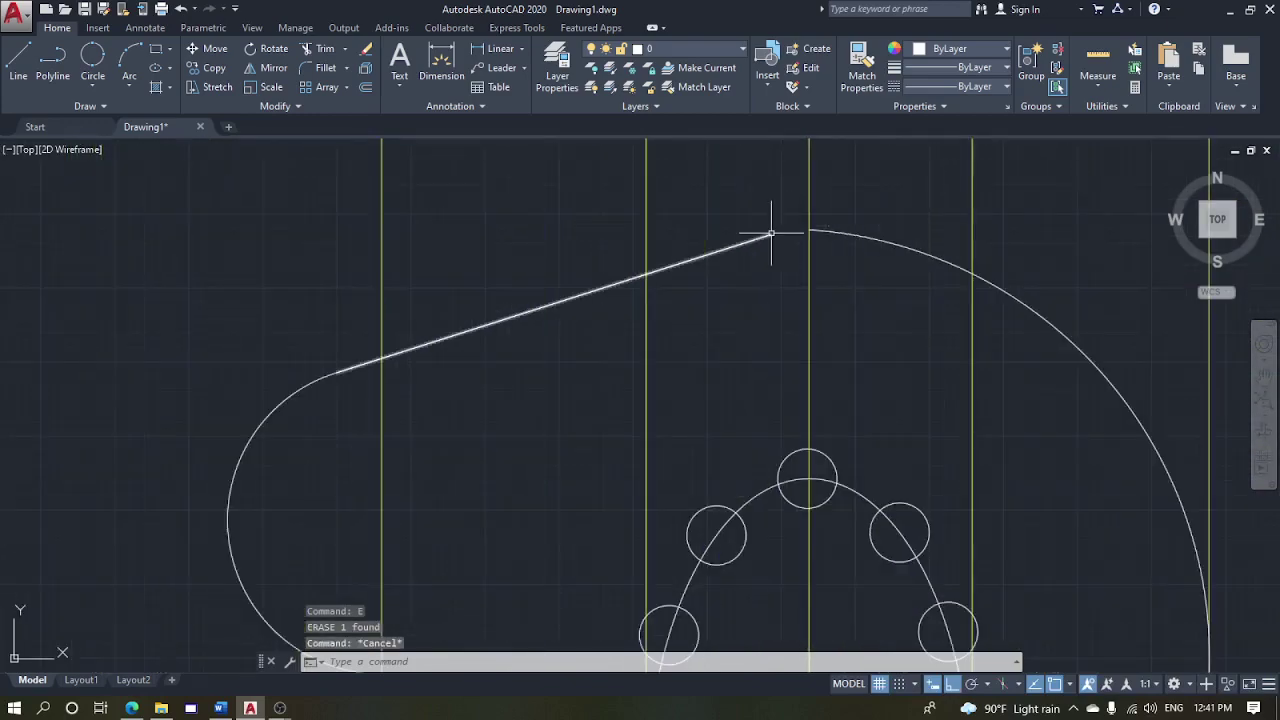
pyautogui.click(778, 233)
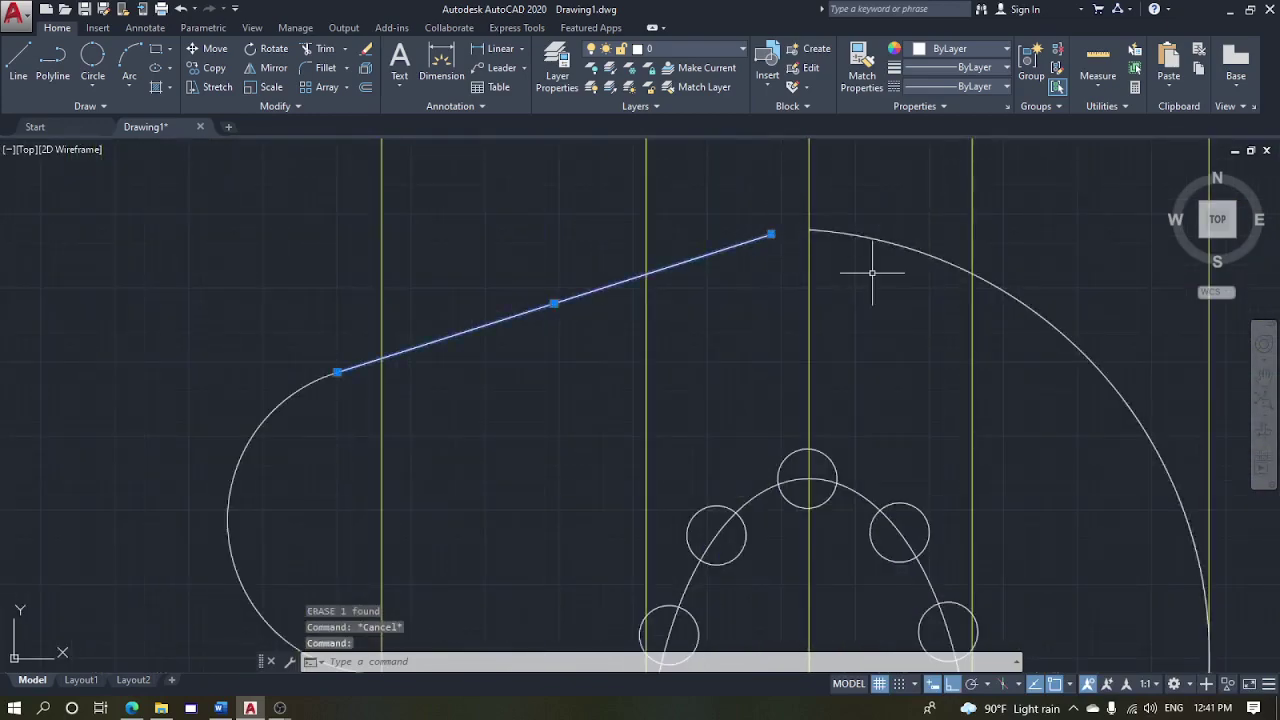
pyautogui.scroll(-4, 875, 275)
pyautogui.moveTo(894, 286)
pyautogui.mouseDown(button='middle')
pyautogui.moveTo(1009, 305)
pyautogui.moveTo(1131, 287)
pyautogui.mouseUp(button='middle')
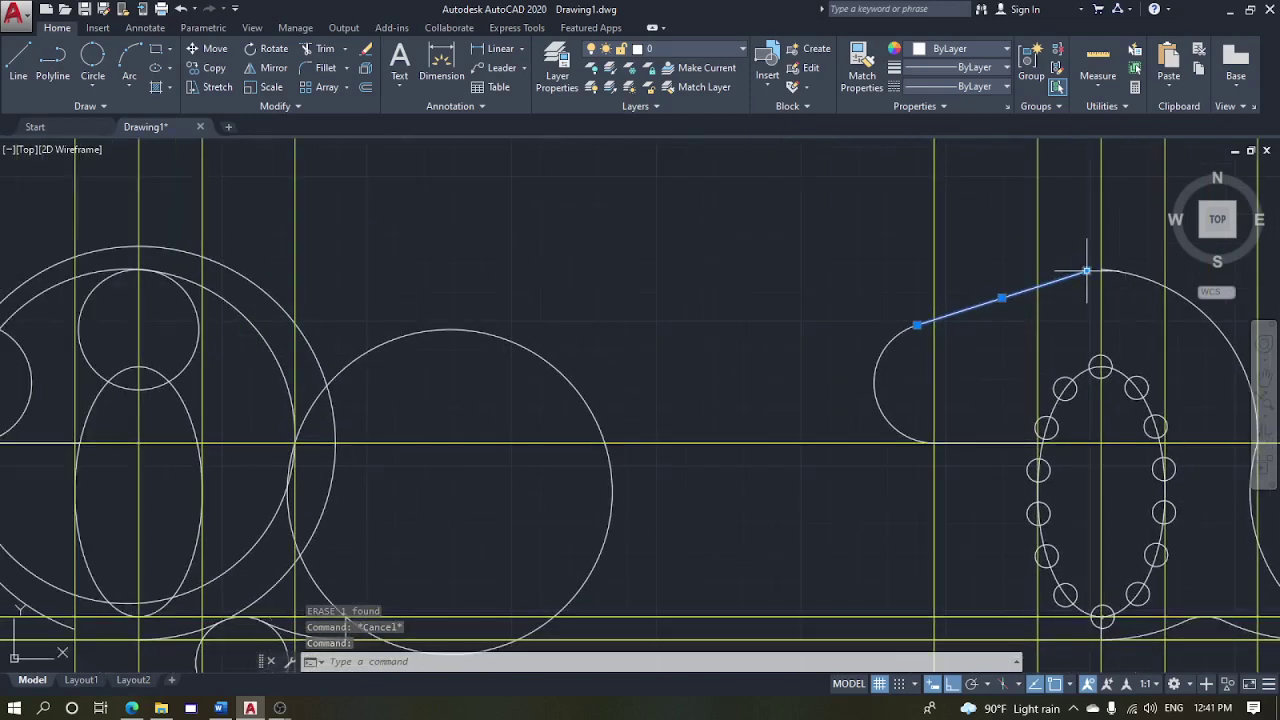
pyautogui.scroll(2, 1086, 270)
pyautogui.press('Escape')
pyautogui.press('Return')
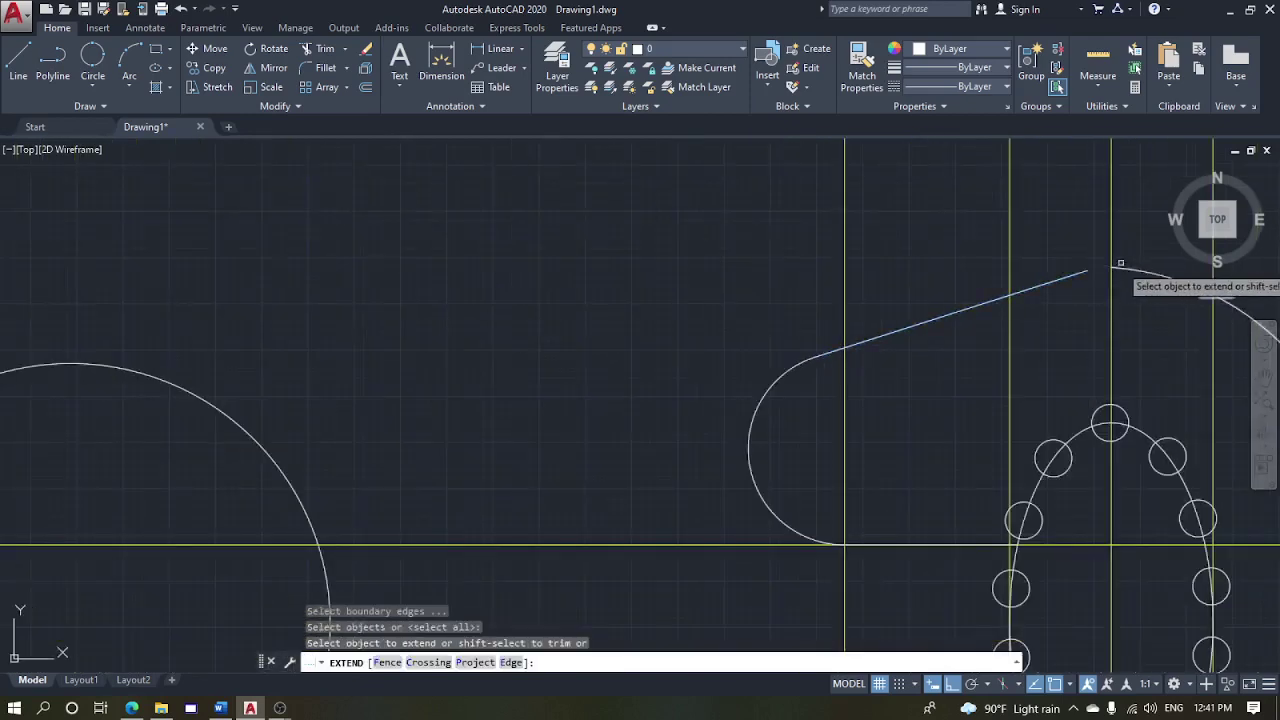
pyautogui.click(1058, 279)
pyautogui.press('Escape')
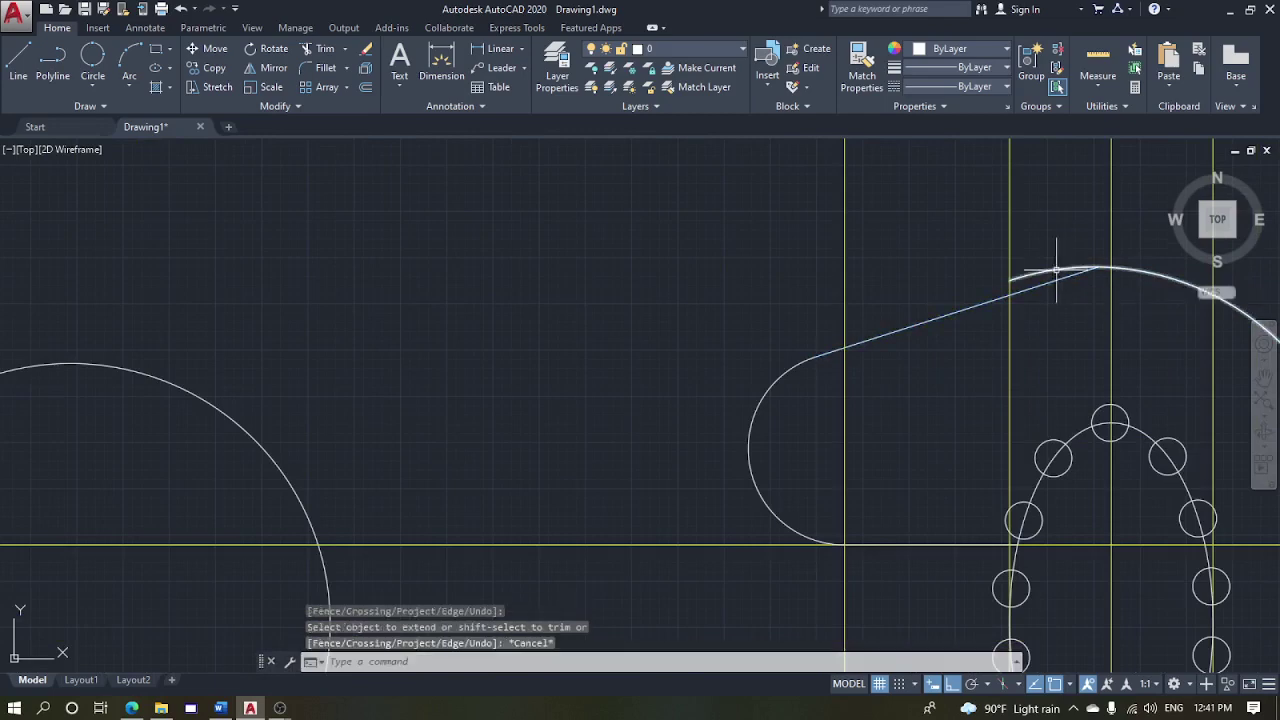
# Trim the top arc's overhang beyond the end of the sloping line
pyautogui.write('tr')
pyautogui.press('Return')
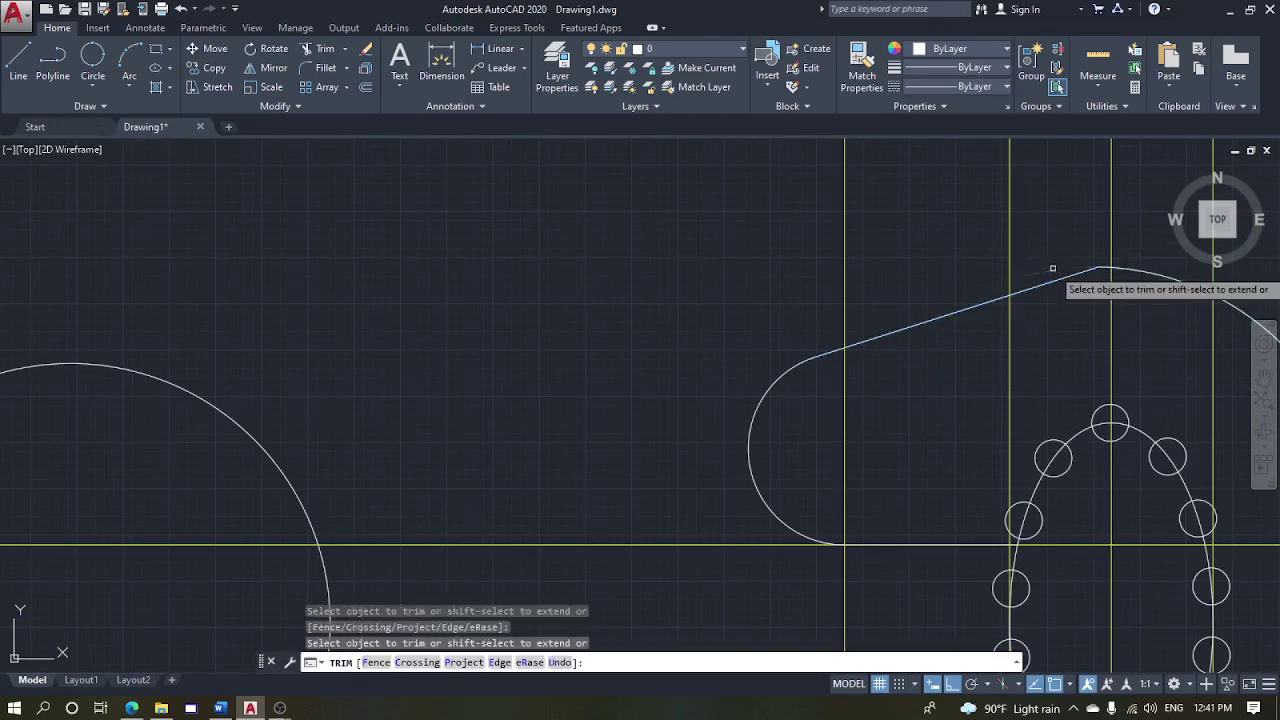
pyautogui.scroll(-3, 994, 288)
pyautogui.press('Escape')
pyautogui.scroll(-5, 878, 285)
pyautogui.moveTo(973, 293); pyautogui.dragTo(935, 292, button='middle')
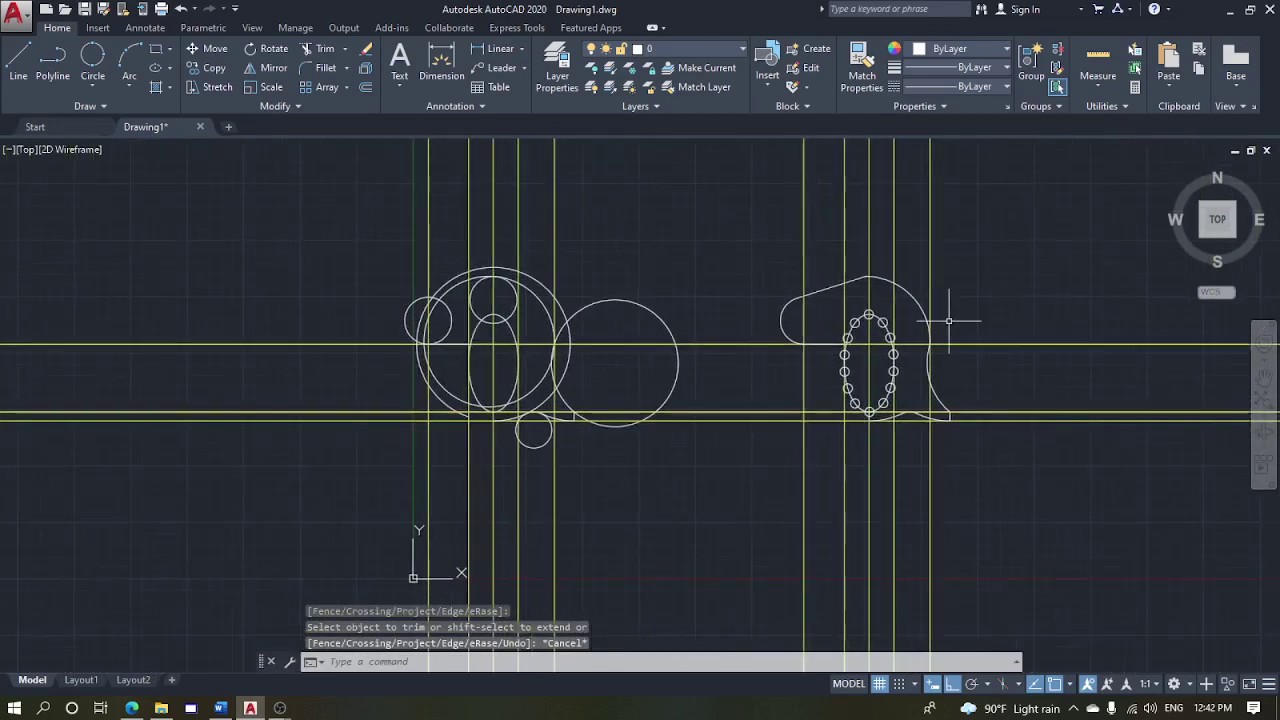
# Erase the vertical and horizontal yellow construction lines crossing the copied figure
pyautogui.press('Escape')
pyautogui.click(1099, 508)
pyautogui.click(1043, 319)
pyautogui.click(1020, 216)
pyautogui.click(786, 180)
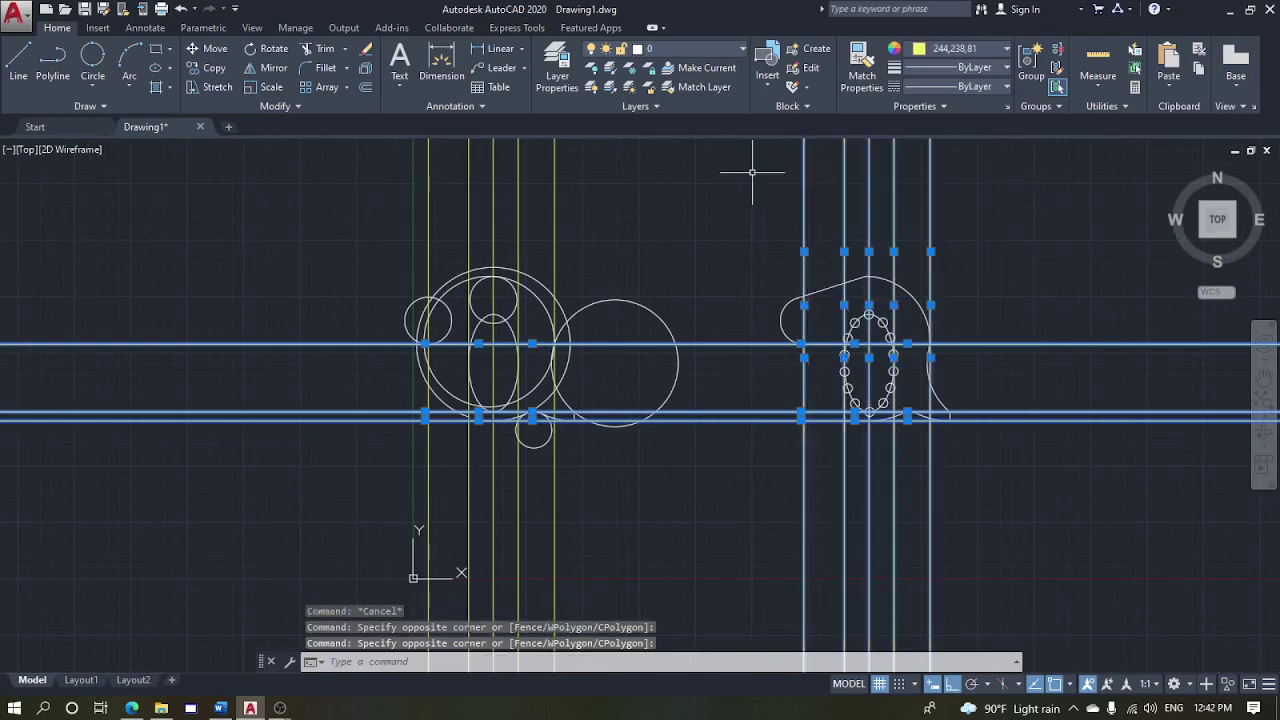
pyautogui.write('e')
pyautogui.press('Return')
pyautogui.scroll(4, 896, 390)
pyautogui.moveTo(901, 371); pyautogui.dragTo(931, 435, button='middle')
pyautogui.press('Escape')
# Erase the tiny leftover arc piece under the wavy base
pyautogui.click(953, 580)
pyautogui.click(920, 522)
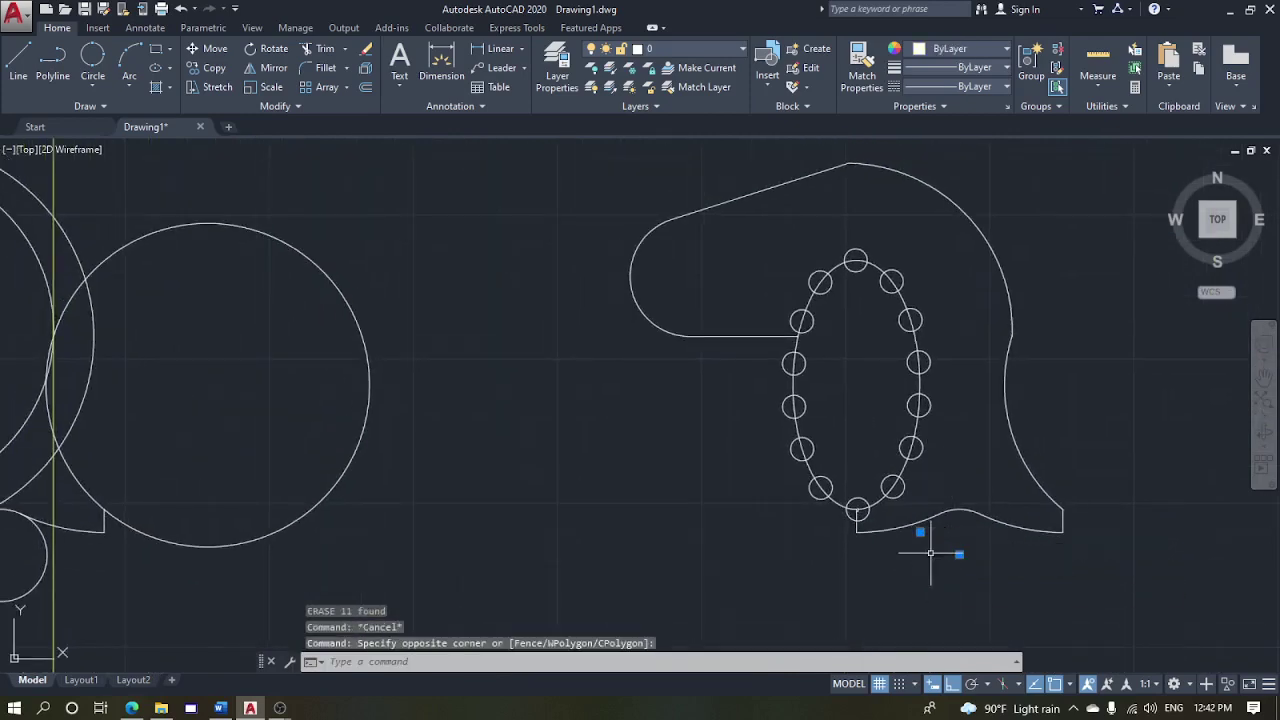
pyautogui.write('e')
pyautogui.press('Return')
pyautogui.press('Escape')
# Trim the lowest small circle to the arc between the ellipse and the base's short vertical line, and cut the ellipse beside it
pyautogui.scroll(6, 871, 512)
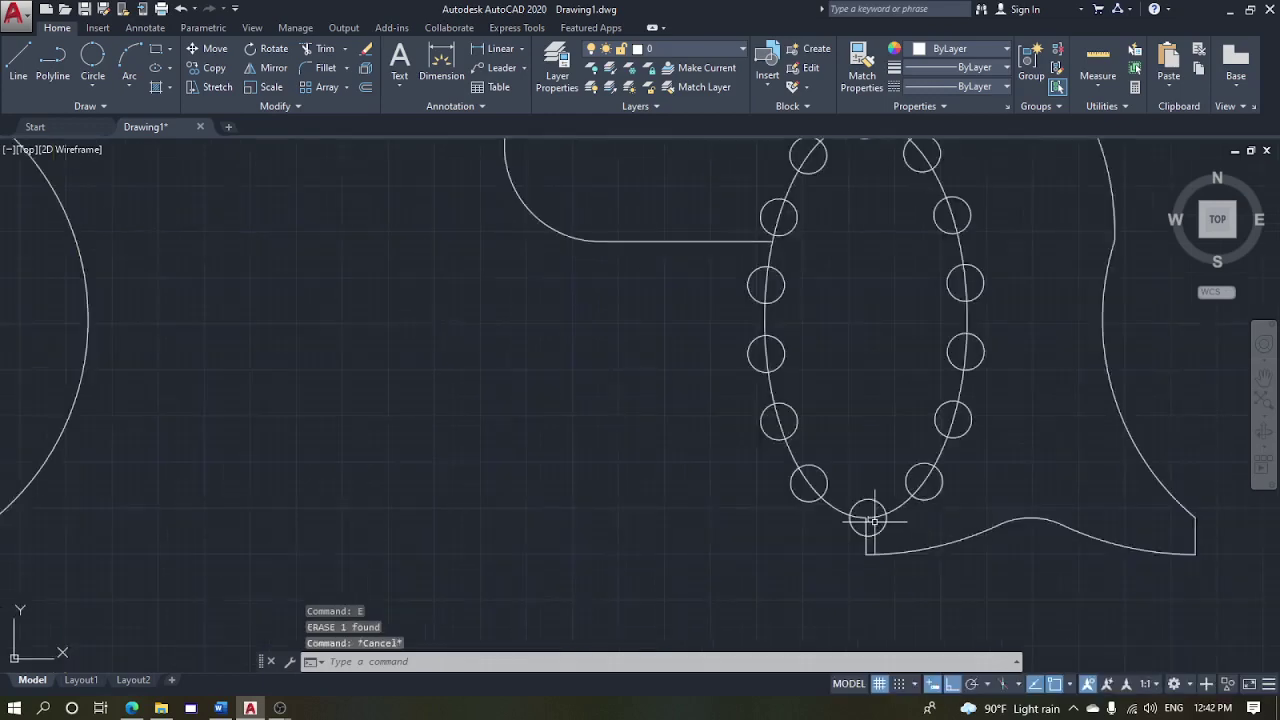
pyautogui.write('tr')
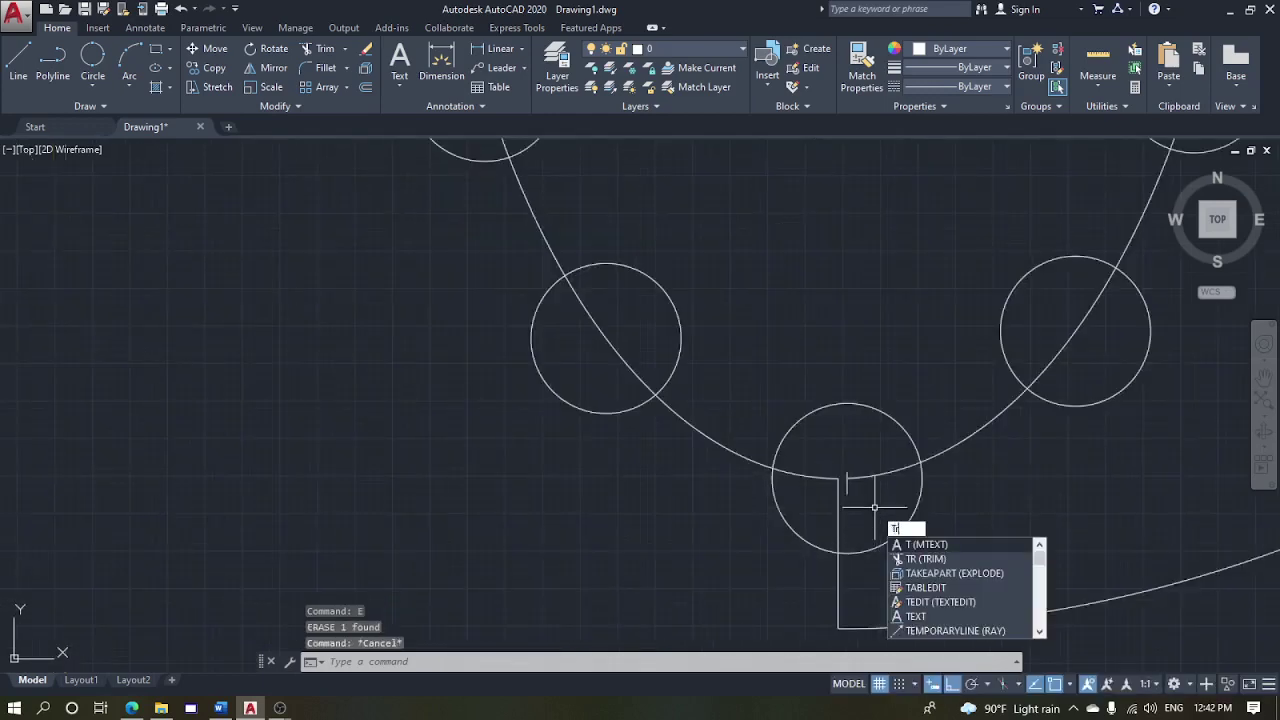
pyautogui.press('Return')
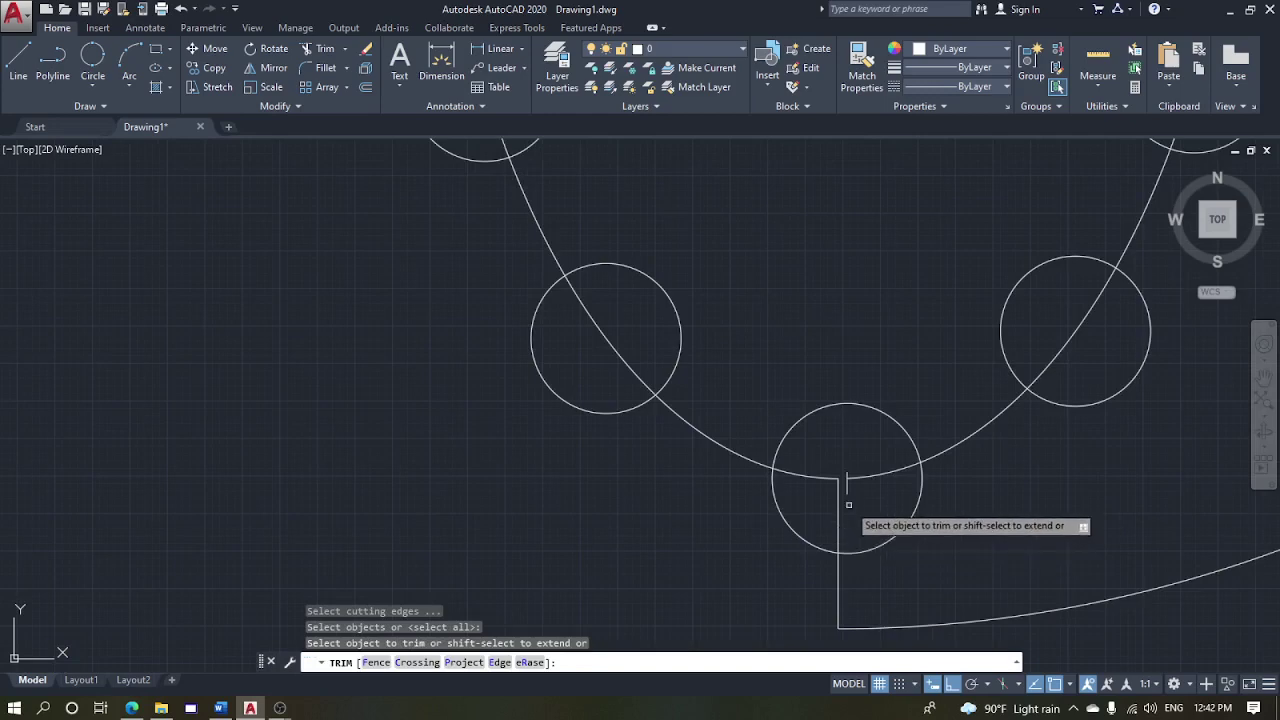
pyautogui.click(812, 585)
pyautogui.click(803, 500)
pyautogui.scroll(-2, 795, 400)
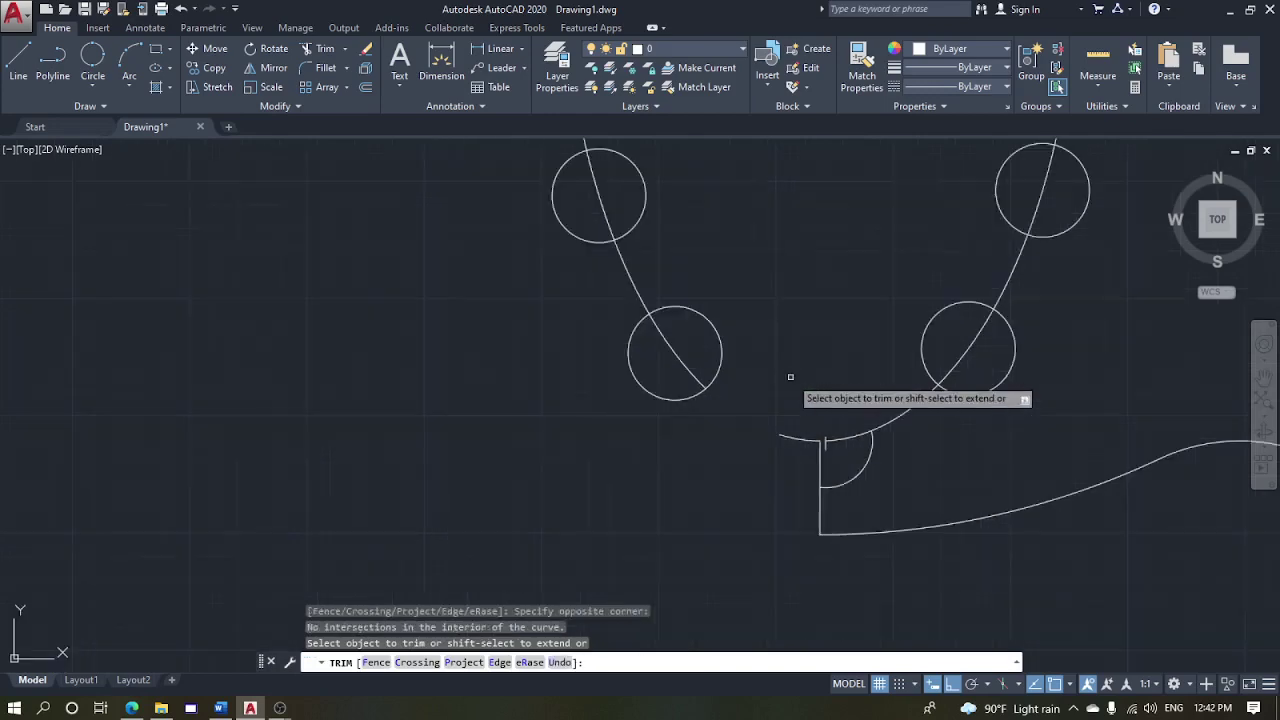
pyautogui.scroll(-3, 798, 438)
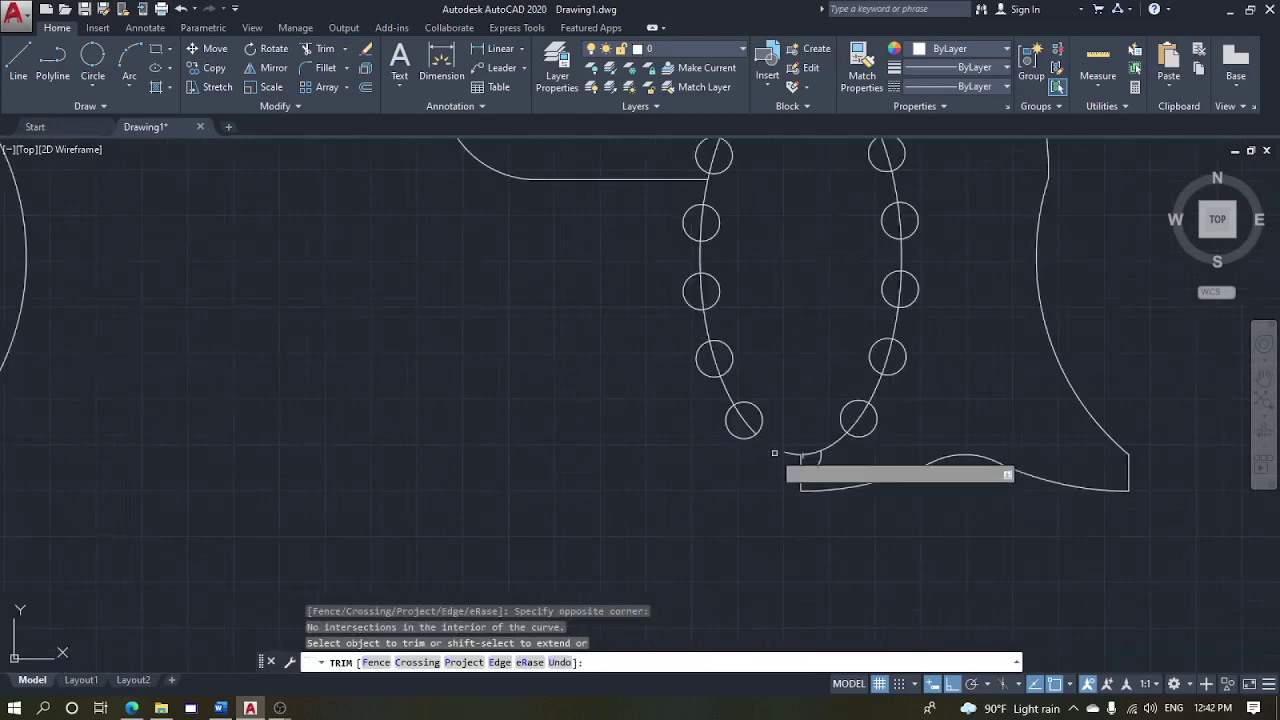
pyautogui.click(777, 483)
pyautogui.click(663, 210)
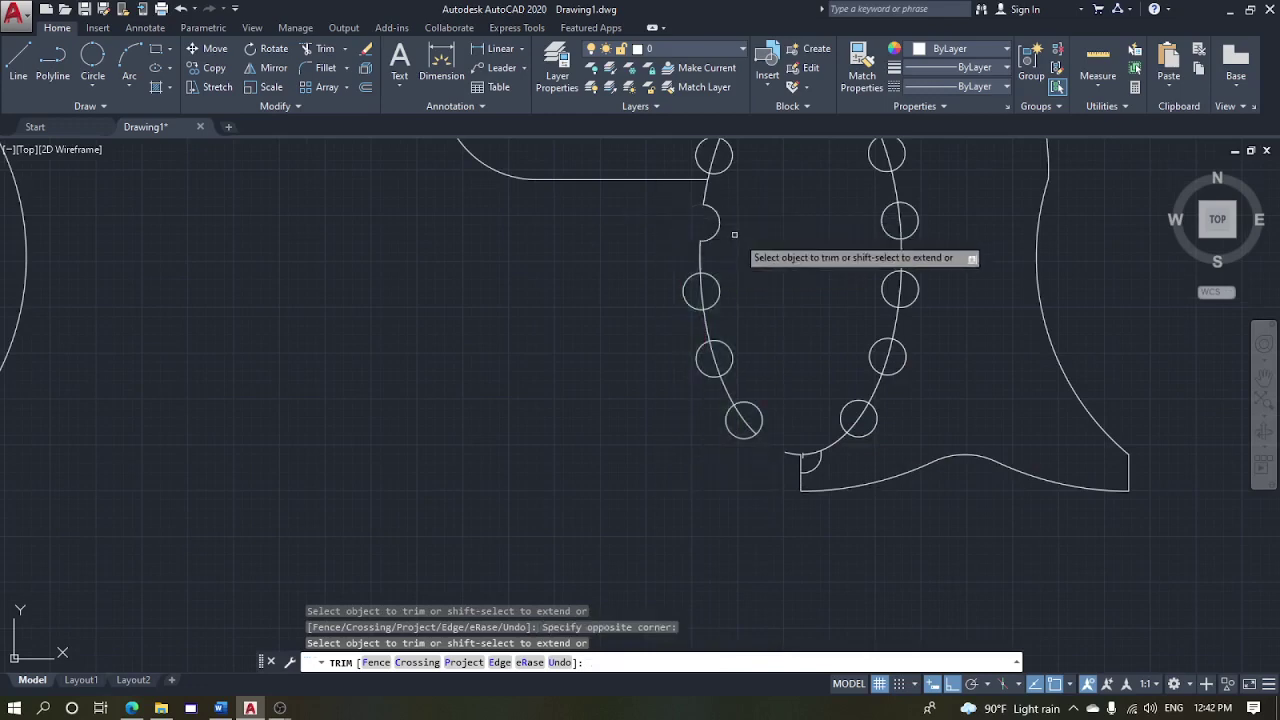
# Trim the ellipse just below the horizontal edge, the inside of the lowest right-hand circle, and the leftovers at the base's short vertical line
pyautogui.moveTo(695, 200); pyautogui.dragTo(691, 212, button='middle')
pyautogui.press('Escape')
pyautogui.press('Return')
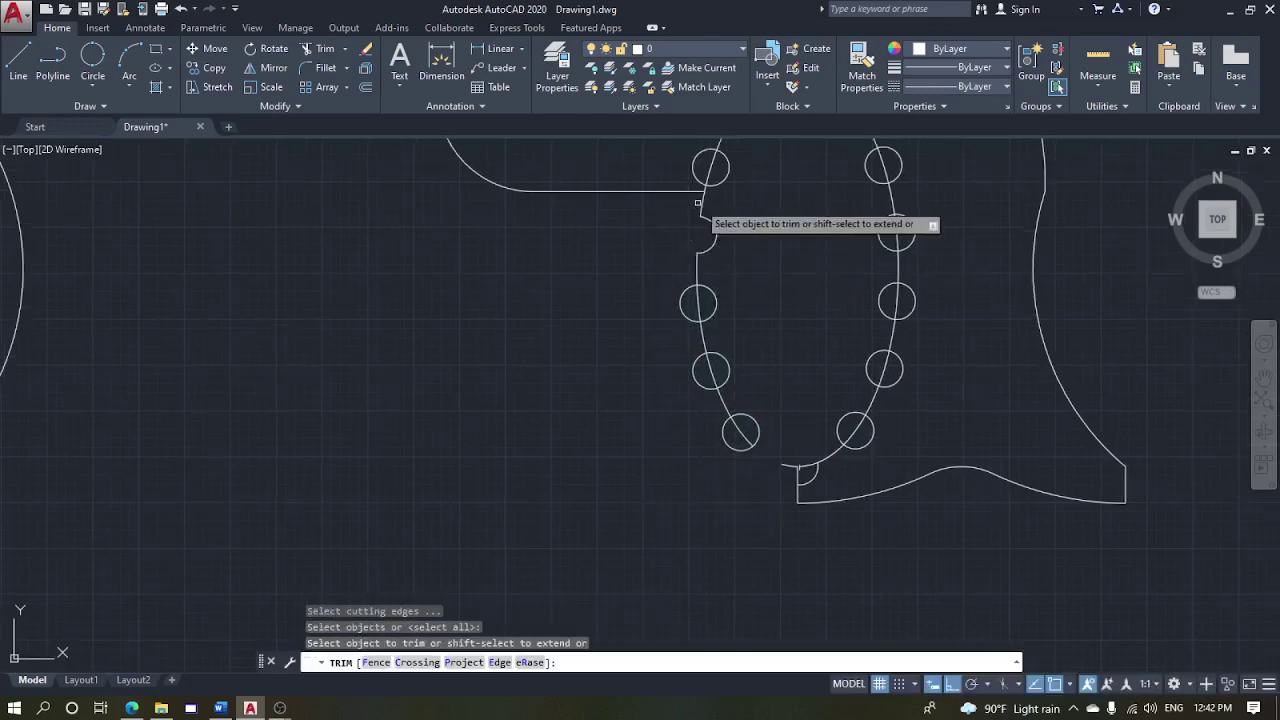
pyautogui.click(700, 207)
pyautogui.click(861, 430)
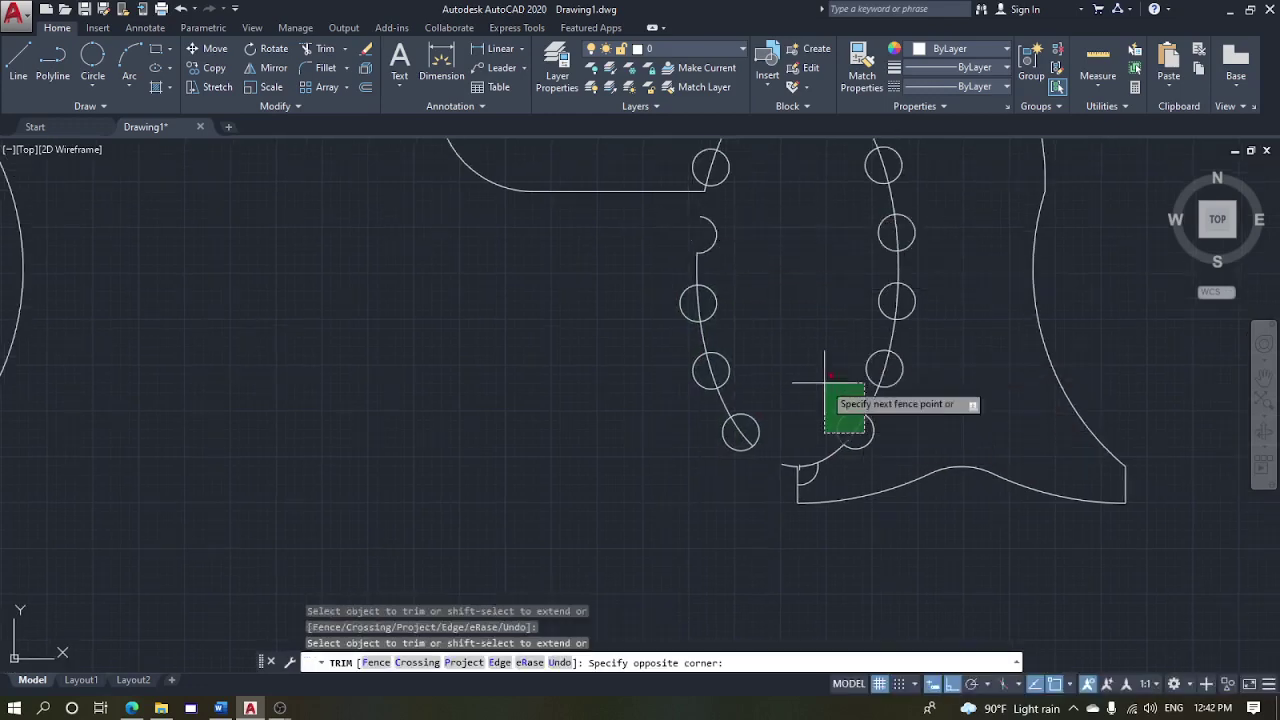
pyautogui.click(818, 373)
pyautogui.click(809, 473)
pyautogui.click(769, 434)
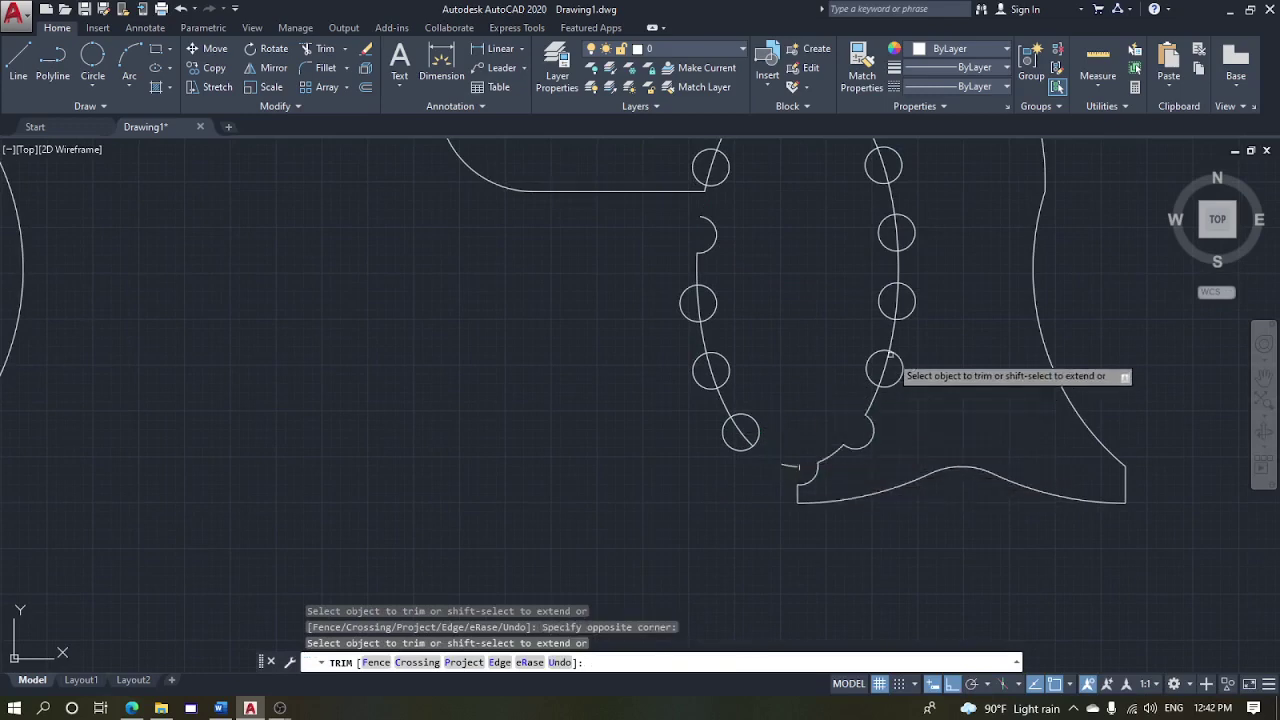
# Trim the inner halves of the next four circles up the ellipse's right side, with the ellipse segments through them
pyautogui.click(889, 377)
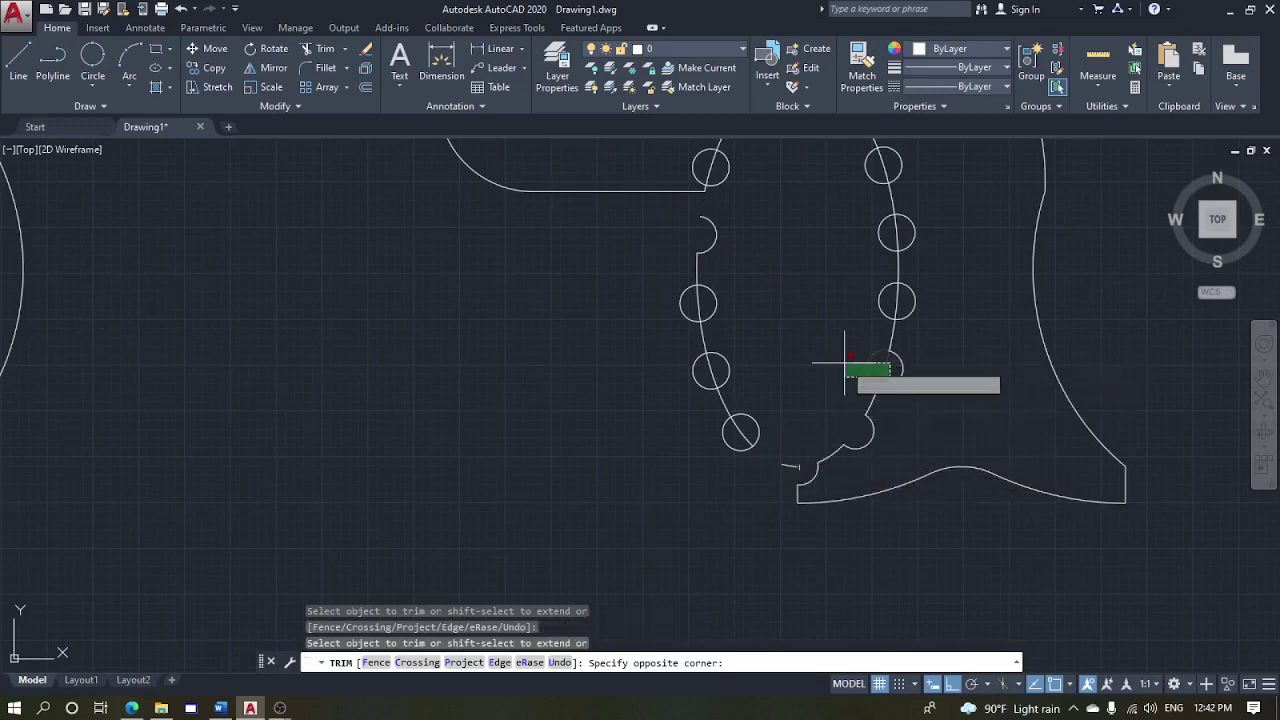
pyautogui.click(845, 362)
pyautogui.click(905, 307)
pyautogui.click(860, 289)
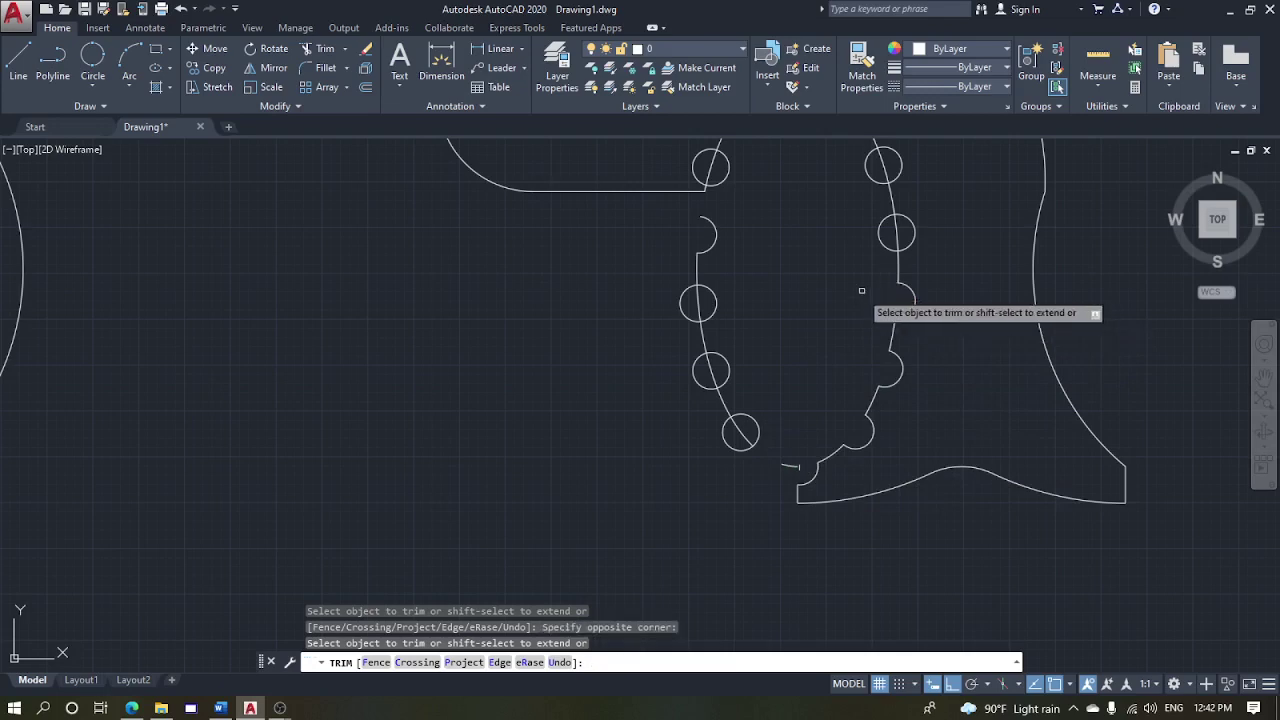
pyautogui.moveTo(860, 289); pyautogui.dragTo(877, 391, button='middle')
pyautogui.click(923, 336)
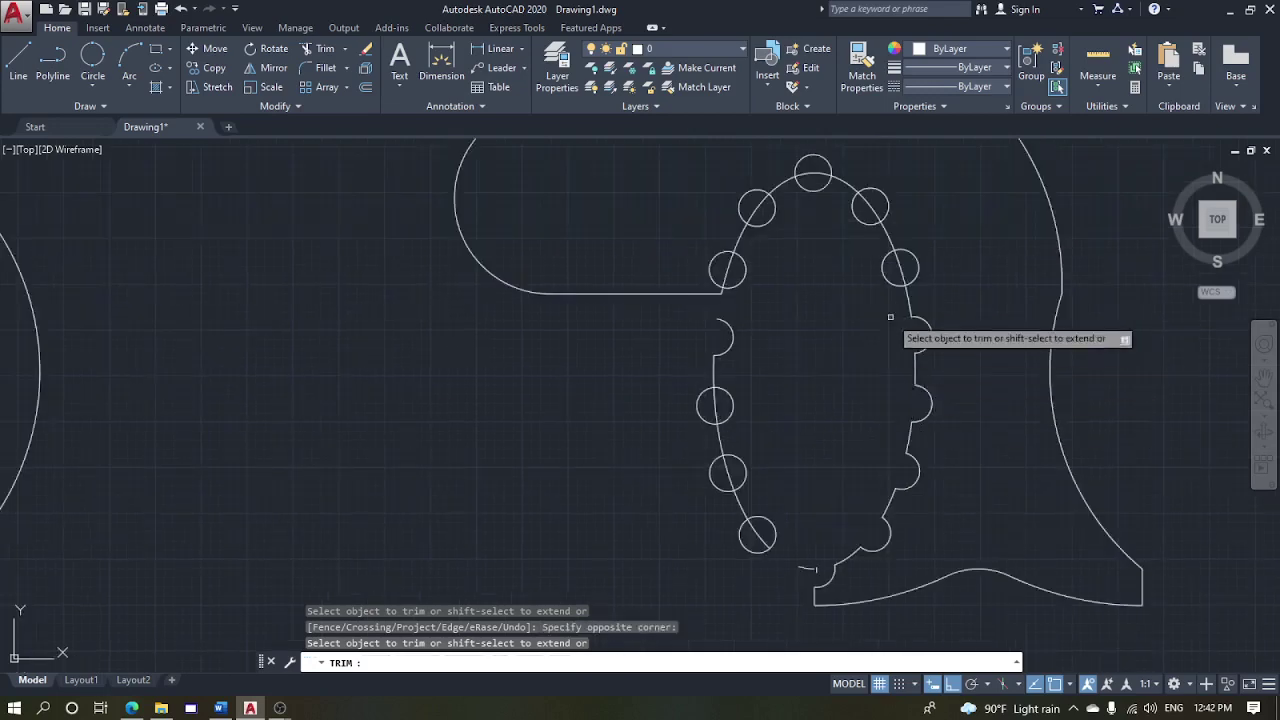
pyautogui.click(885, 270)
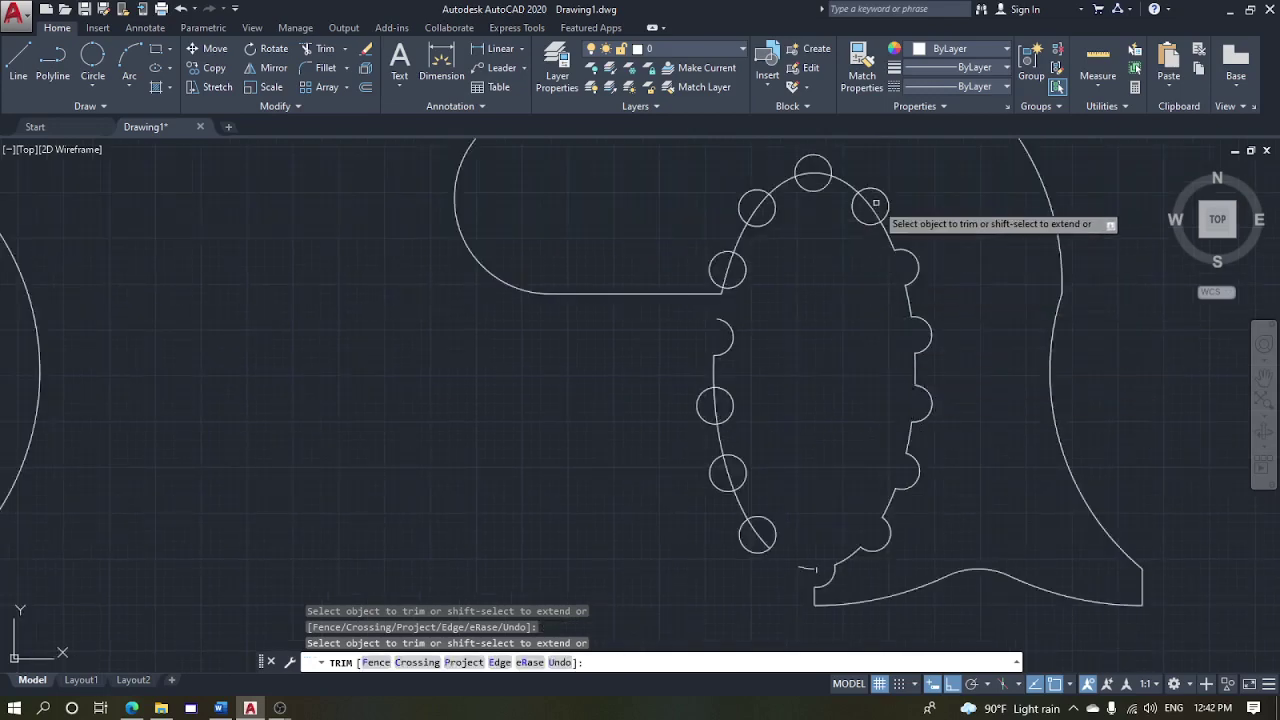
# Trim the inner halves and enclosed ellipse segments of the circles around the ellipse's top, down to the horizontal edge
pyautogui.click(877, 225)
pyautogui.click(845, 195)
pyautogui.click(809, 184)
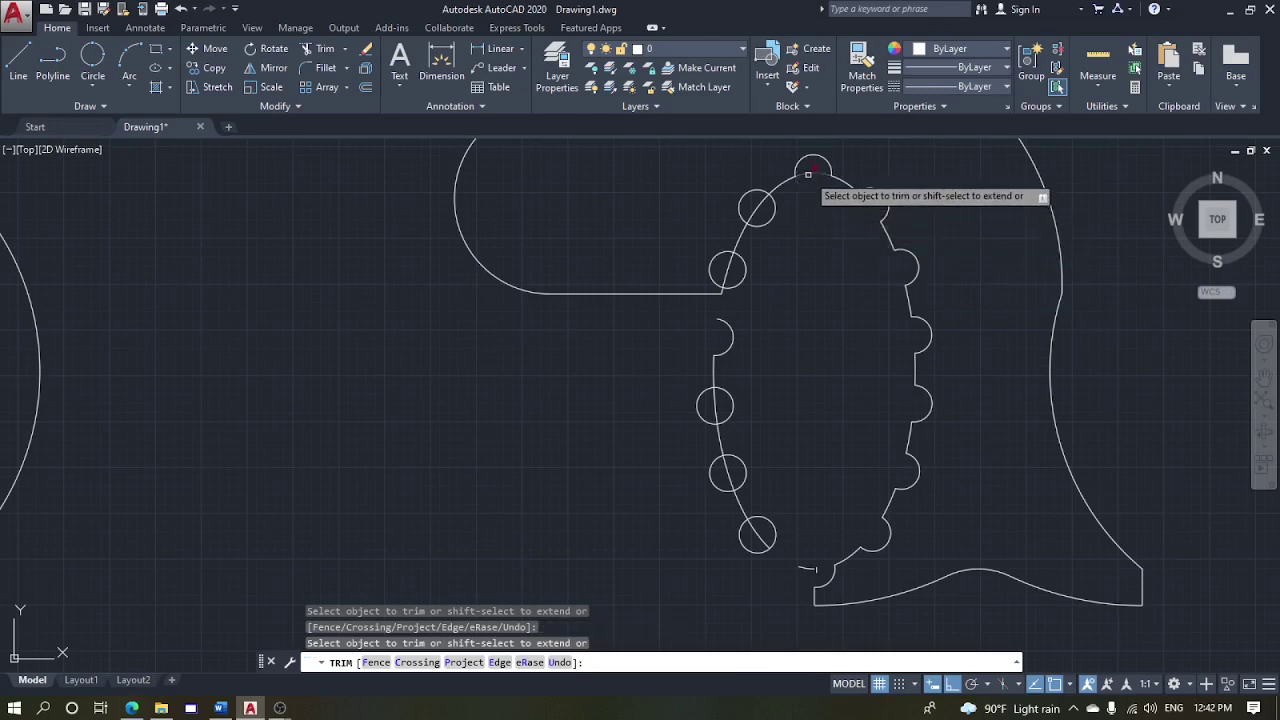
pyautogui.click(772, 213)
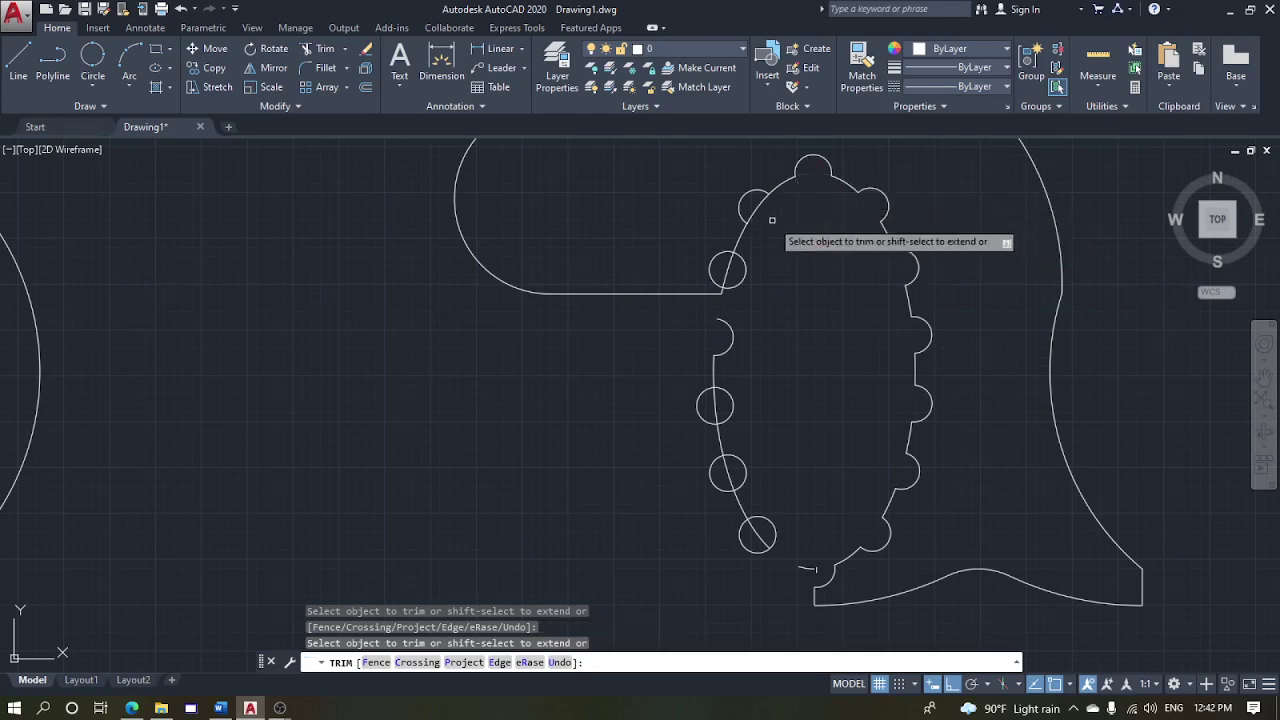
pyautogui.click(738, 272)
pyautogui.press('Escape')
# Erase the remaining small circles and ellipse pieces below the horizontal edge on the figure's open left side
pyautogui.scroll(-2, 845, 301)
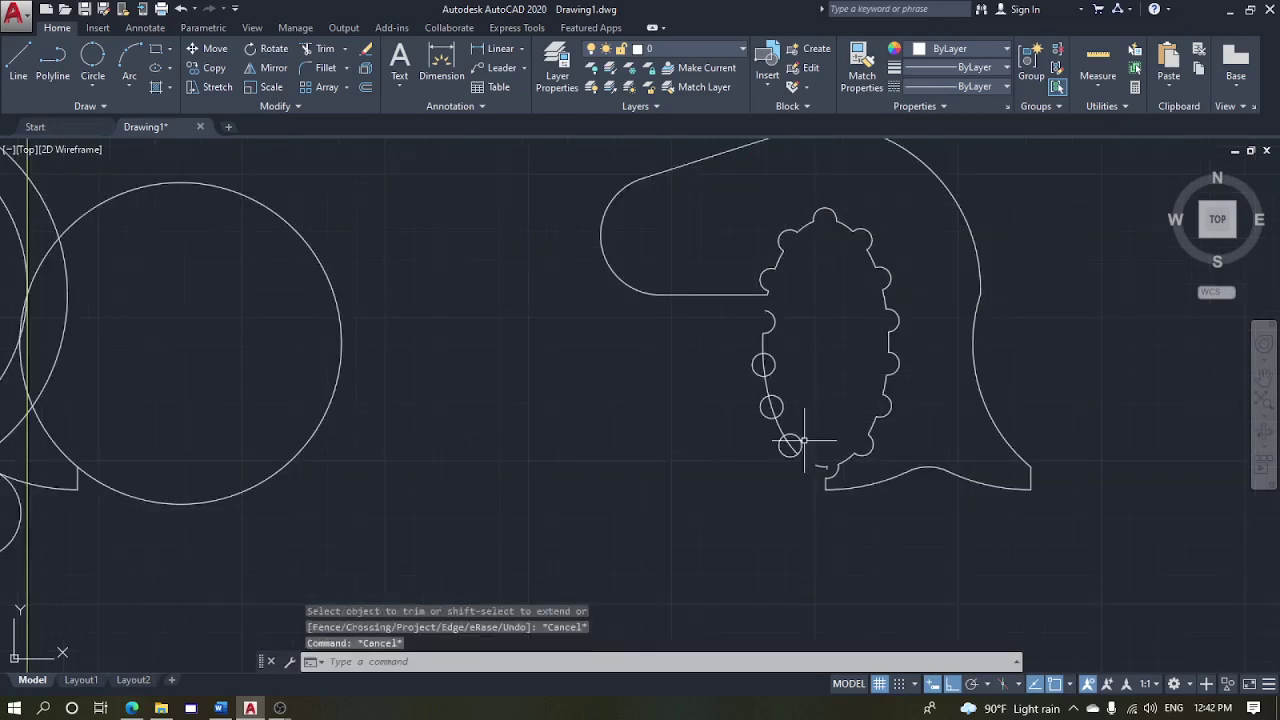
pyautogui.click(831, 470)
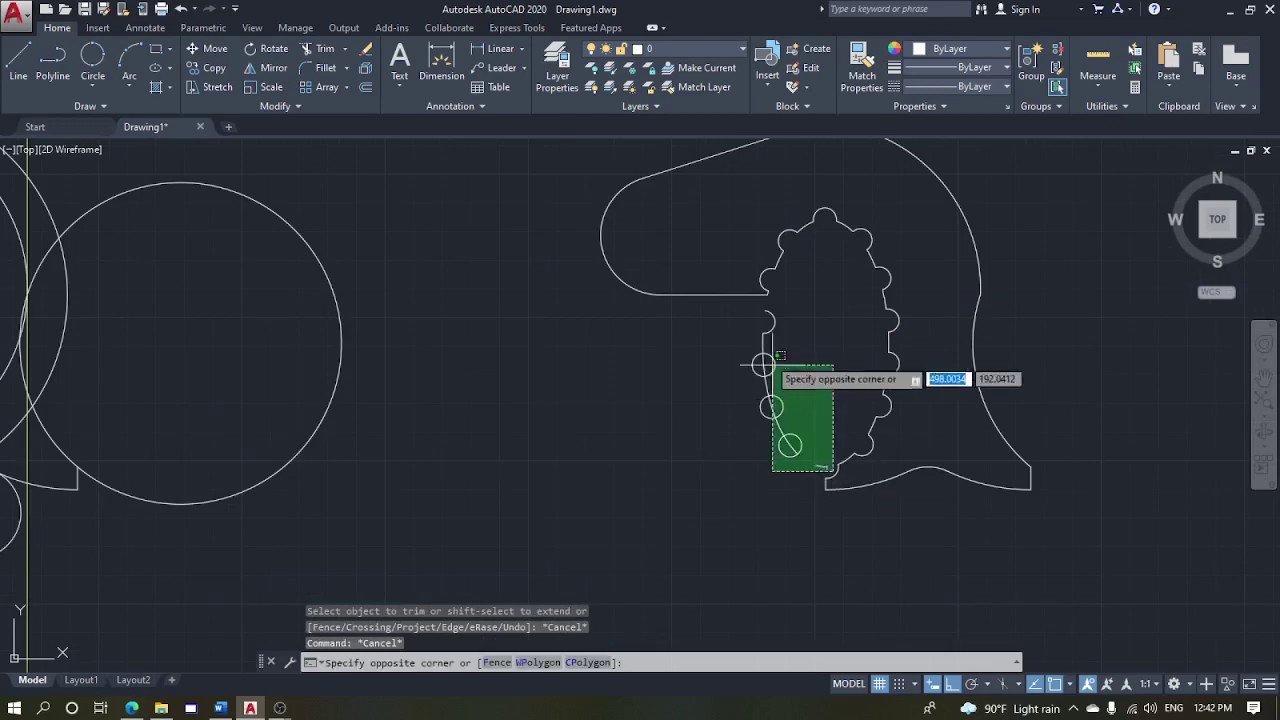
pyautogui.click(737, 314)
pyautogui.write('e')
pyautogui.press('Return')
pyautogui.scroll(-2, 830, 378)
pyautogui.scroll(4, 850, 400)
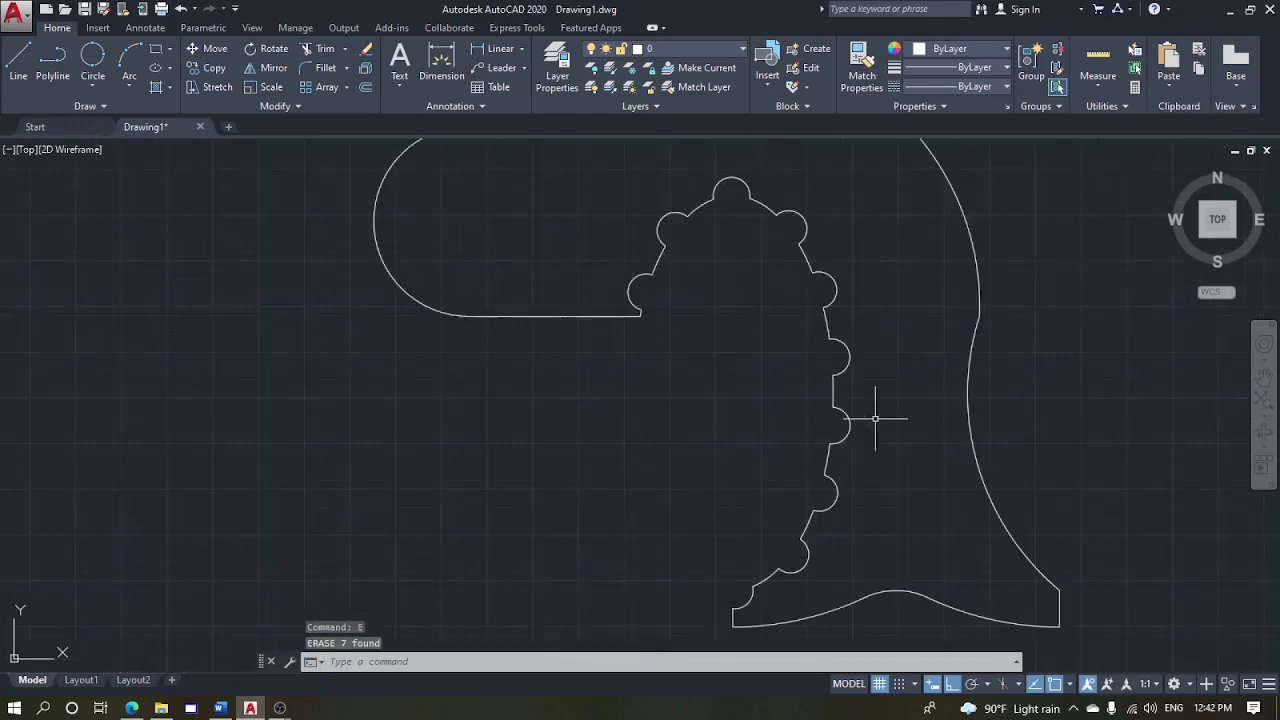
pyautogui.scroll(-2, 850, 440)
pyautogui.moveTo(829, 457); pyautogui.dragTo(866, 429, button='middle')
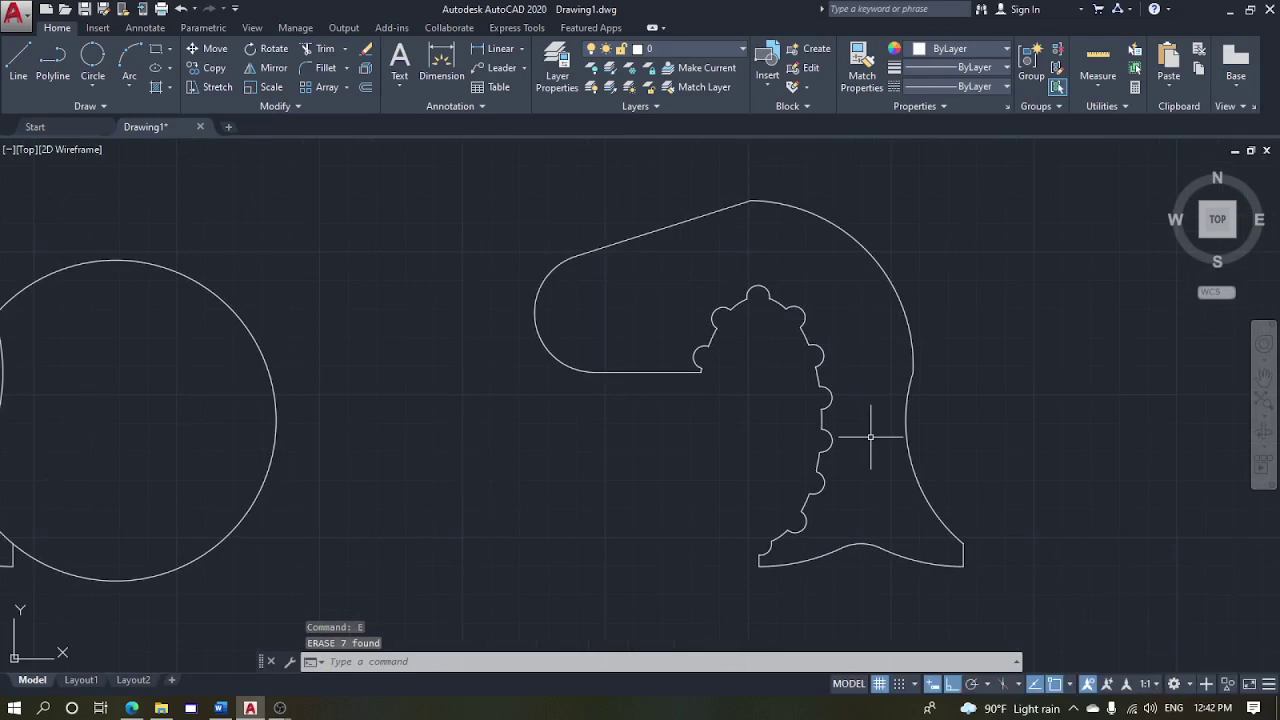